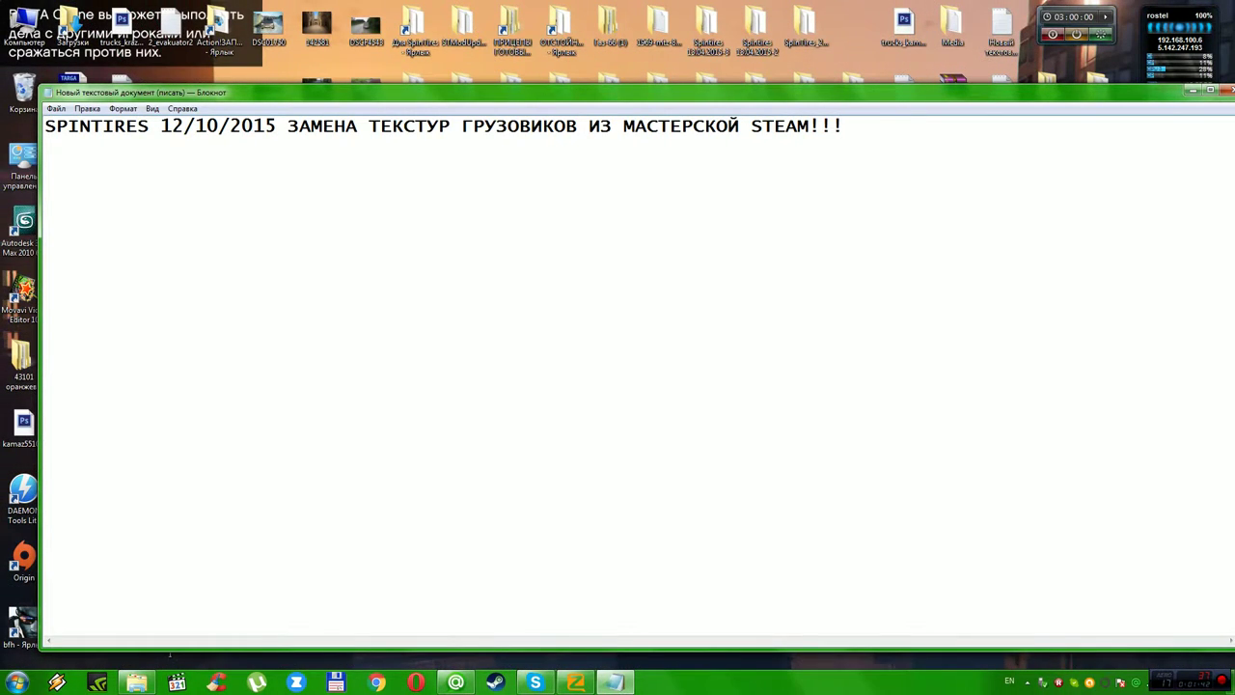
Move the text document window so that it fits fully on the screen.
{"action": "left_click_drag", "start_coordinate": [618, 93], "coordinate": [585, 94]}
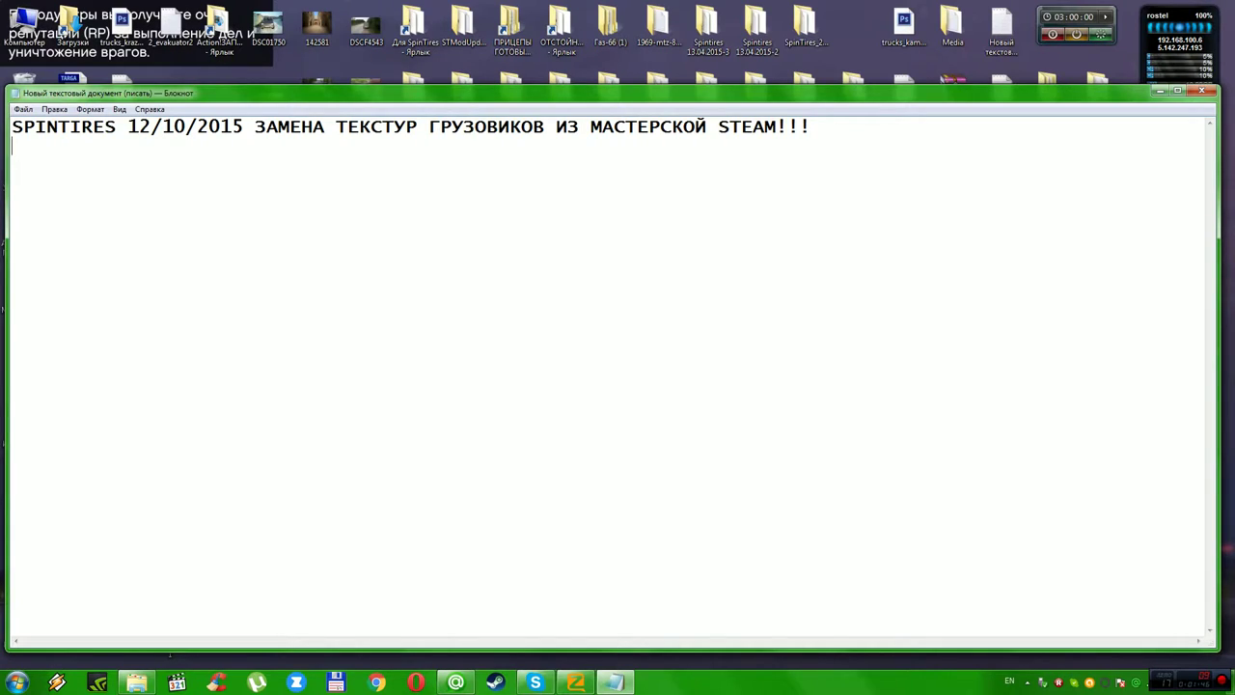
{"action": "type", "text": ",TH V"}
{"action": "key", "text": "BackSpace"}
{"action": "key", "text": "BackSpace"}
{"action": "key", "text": "BackSpace"}
{"action": "key", "text": "BackSpace"}
{"action": "key", "text": "BackSpace"}
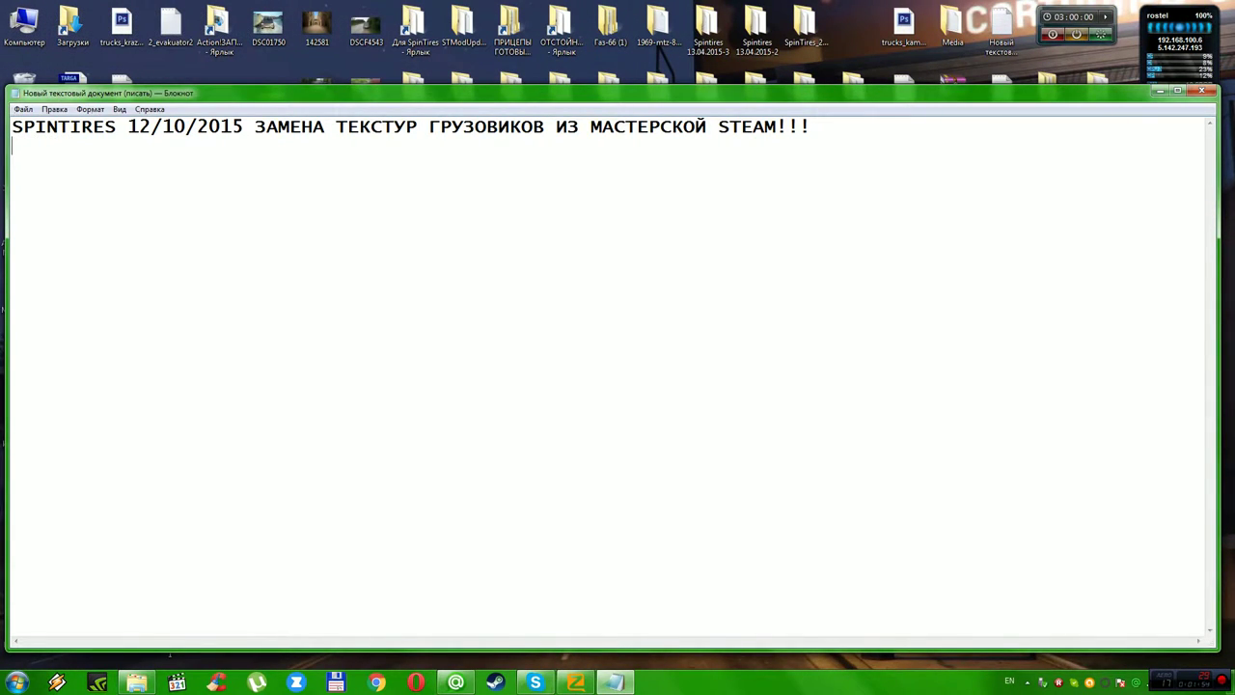
Write "БЕРЁМ ТЕКСТУРУ КАКУЮ ХОТИТЕ НАНЕСТИ" on the second line of the text document.
{"action": "type", "text": "БЕРЁМ ТЕКСТ"}
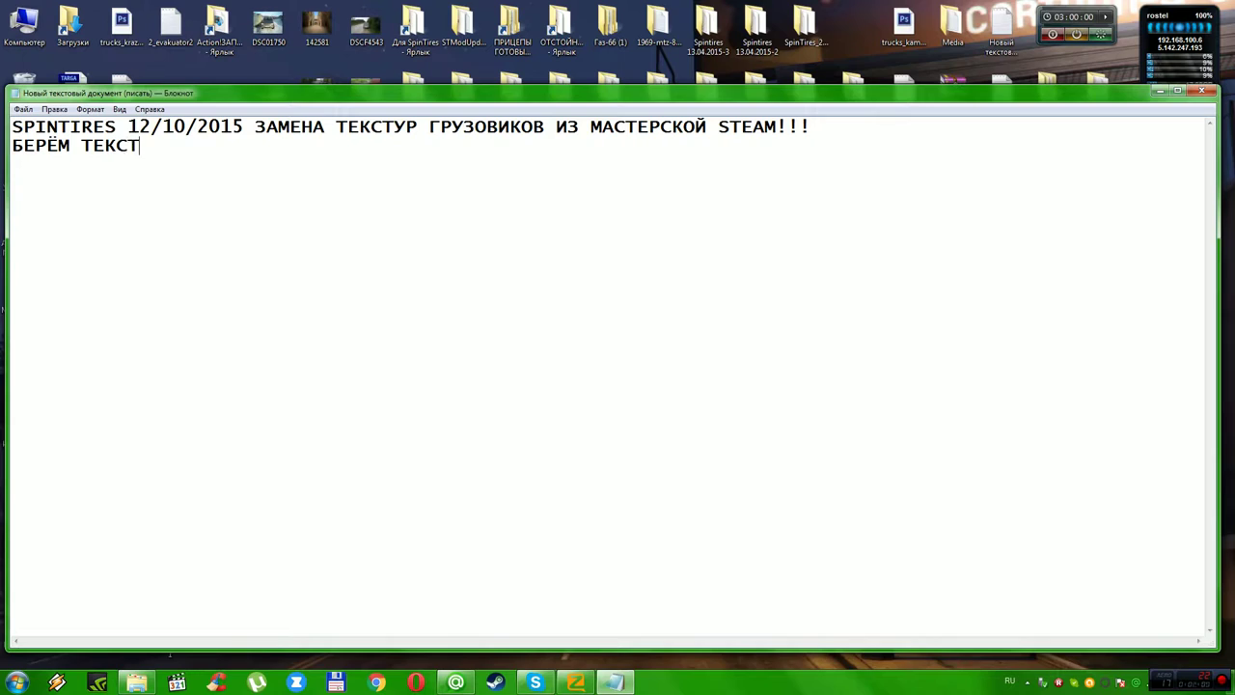
{"action": "type", "text": "УРУ"}
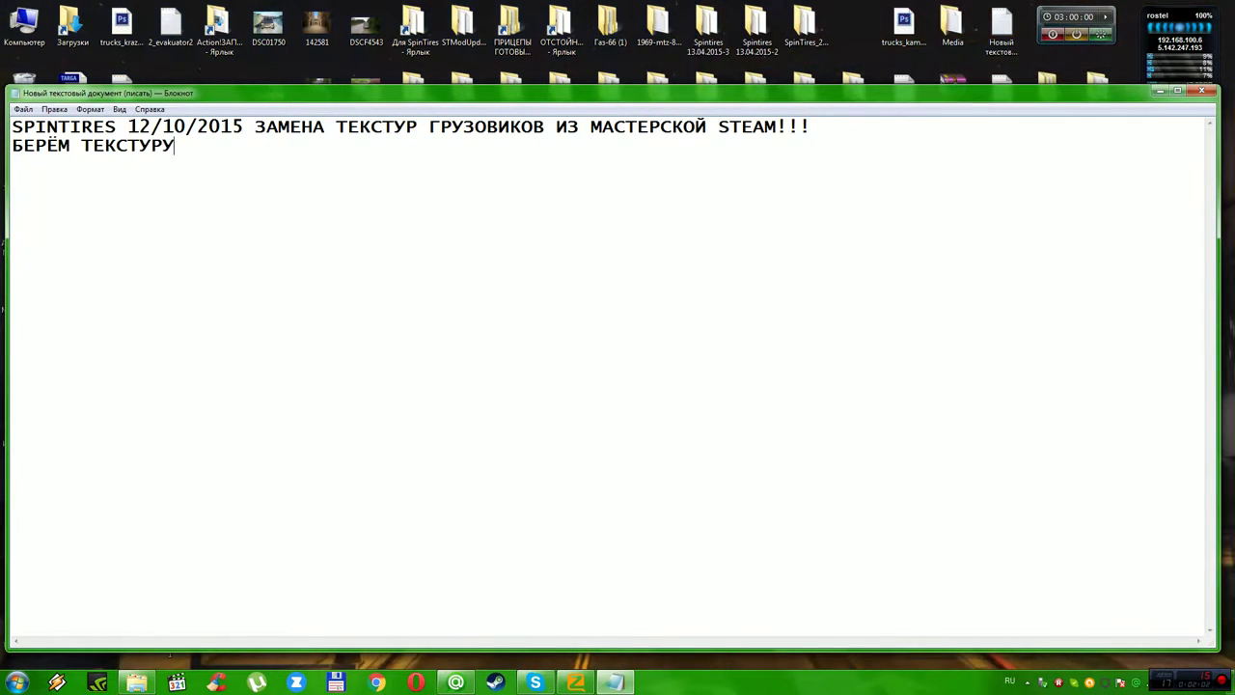
{"action": "type", "text": " КАКУЮ Х"}
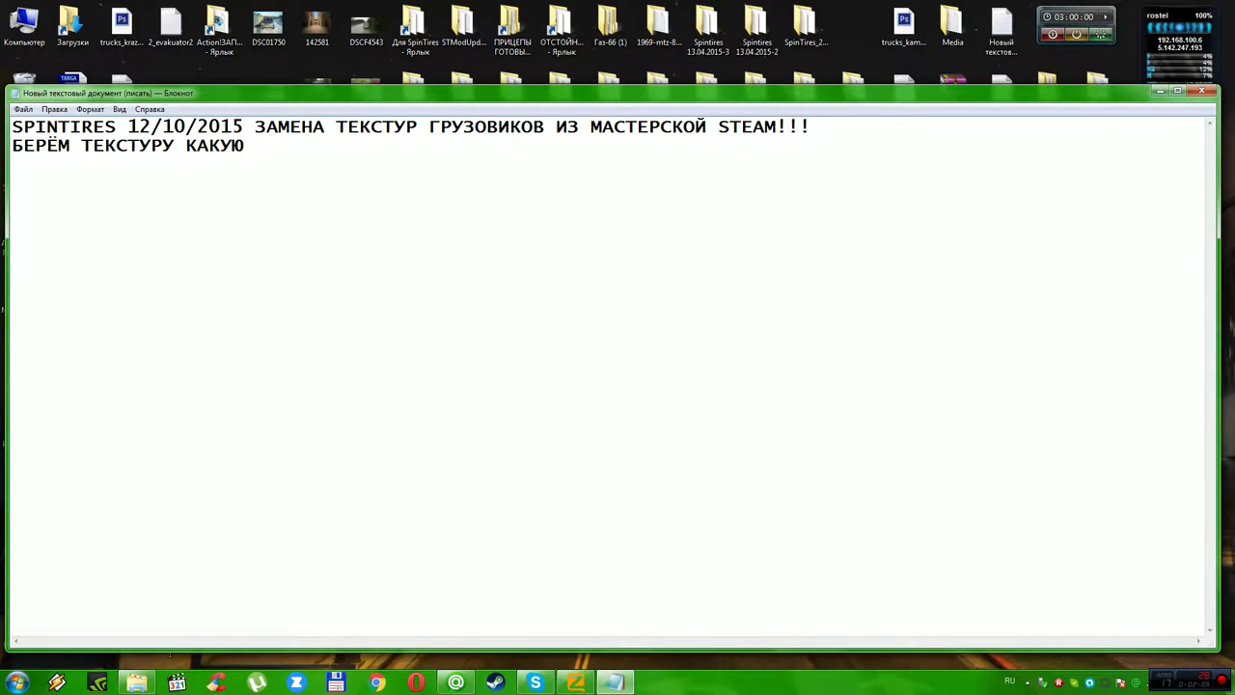
{"action": "type", "text": "ОТИТЕ "}
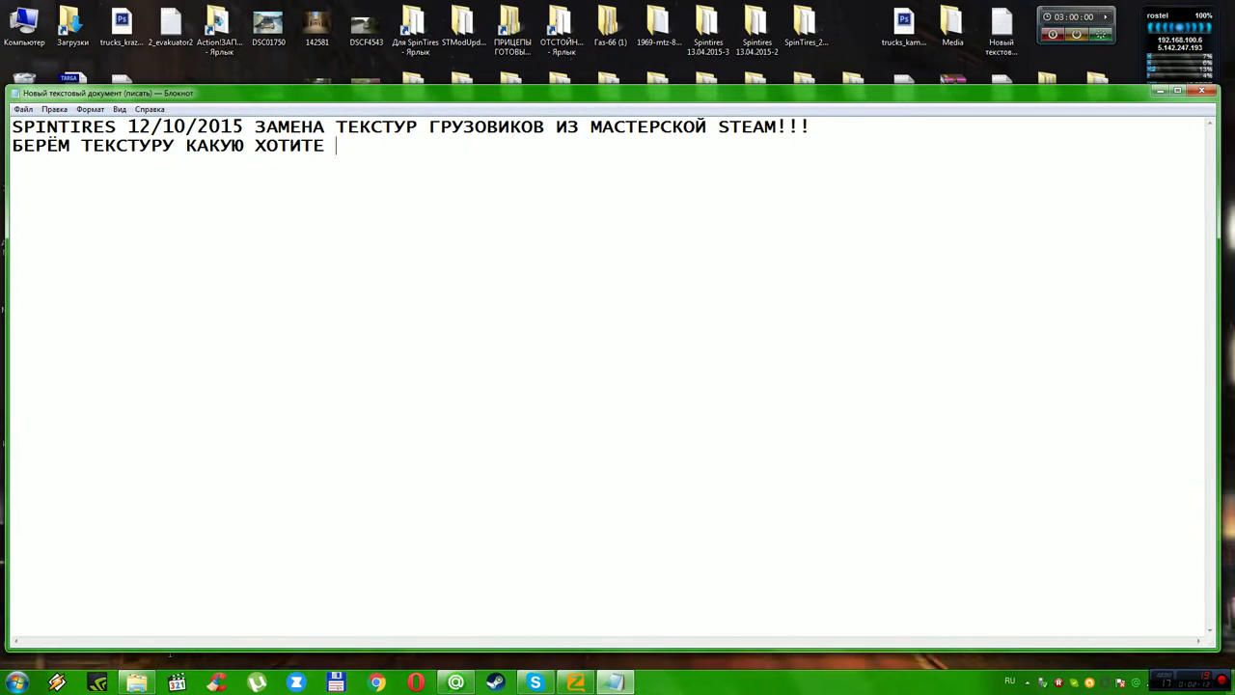
{"action": "type", "text": "НАНЕ"}
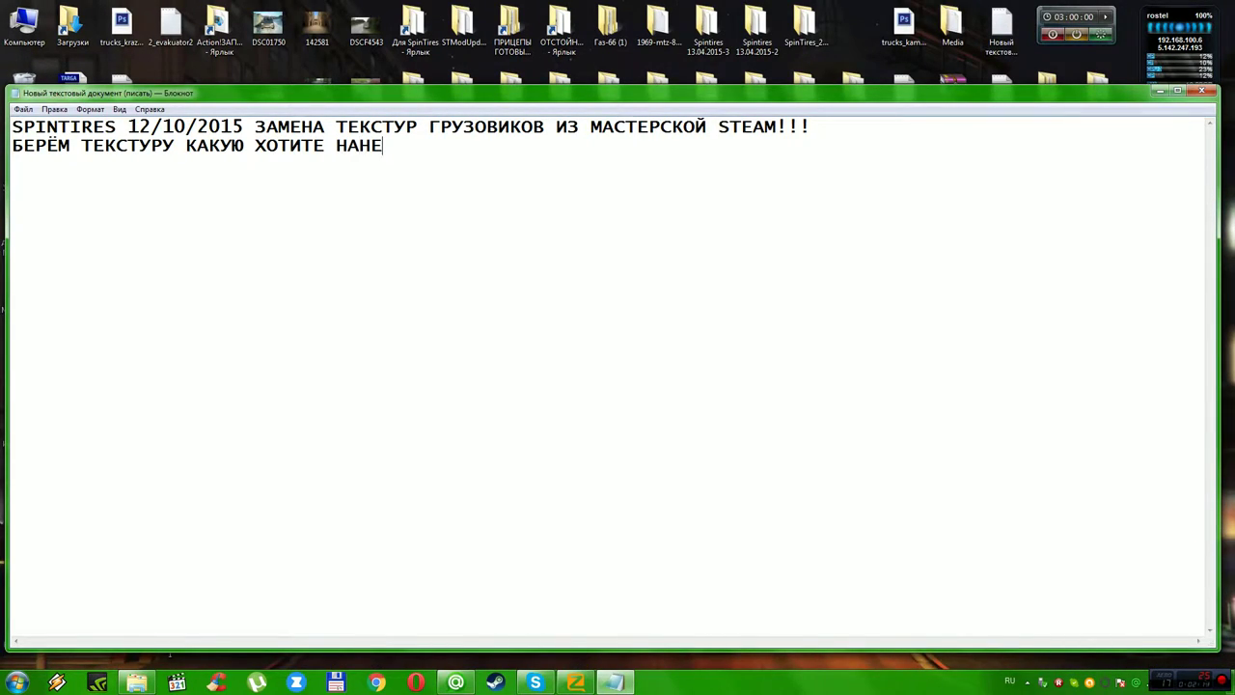
{"action": "type", "text": "СТИ"}
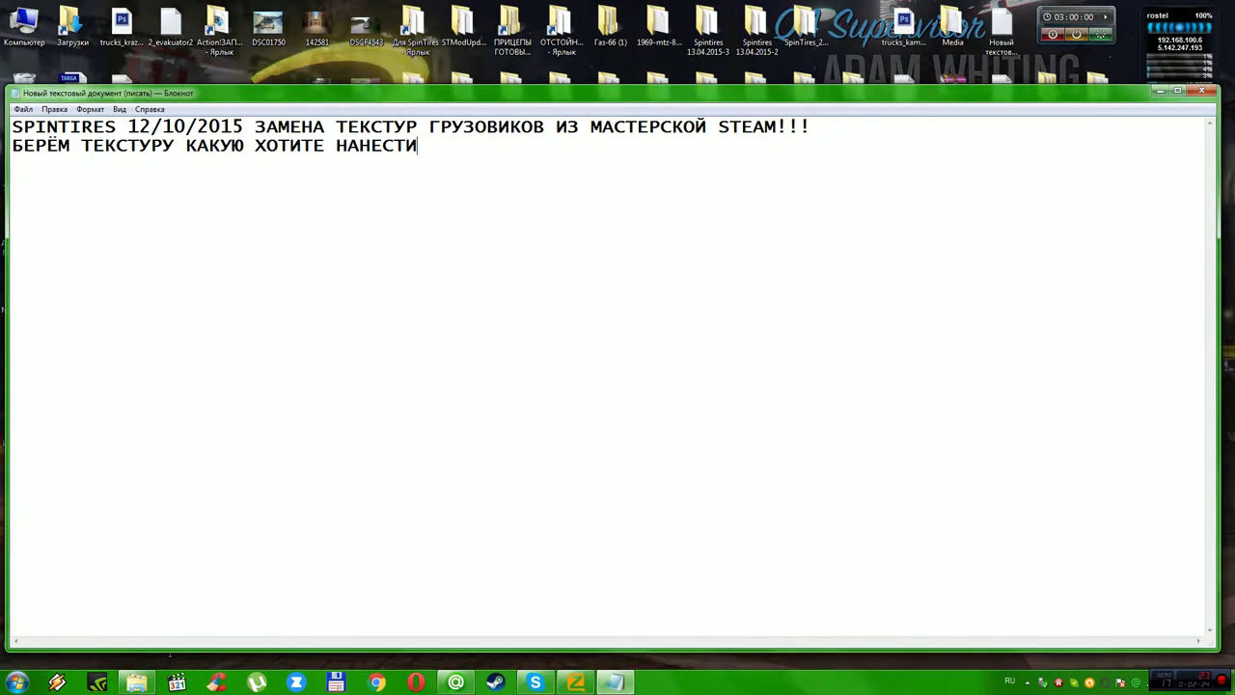
Go from the Для SpinTires desktop shortcut through Kamaz and kamaz-53212 down to that truck's Media folder.
{"action": "double_click", "coordinate": [414, 29]}
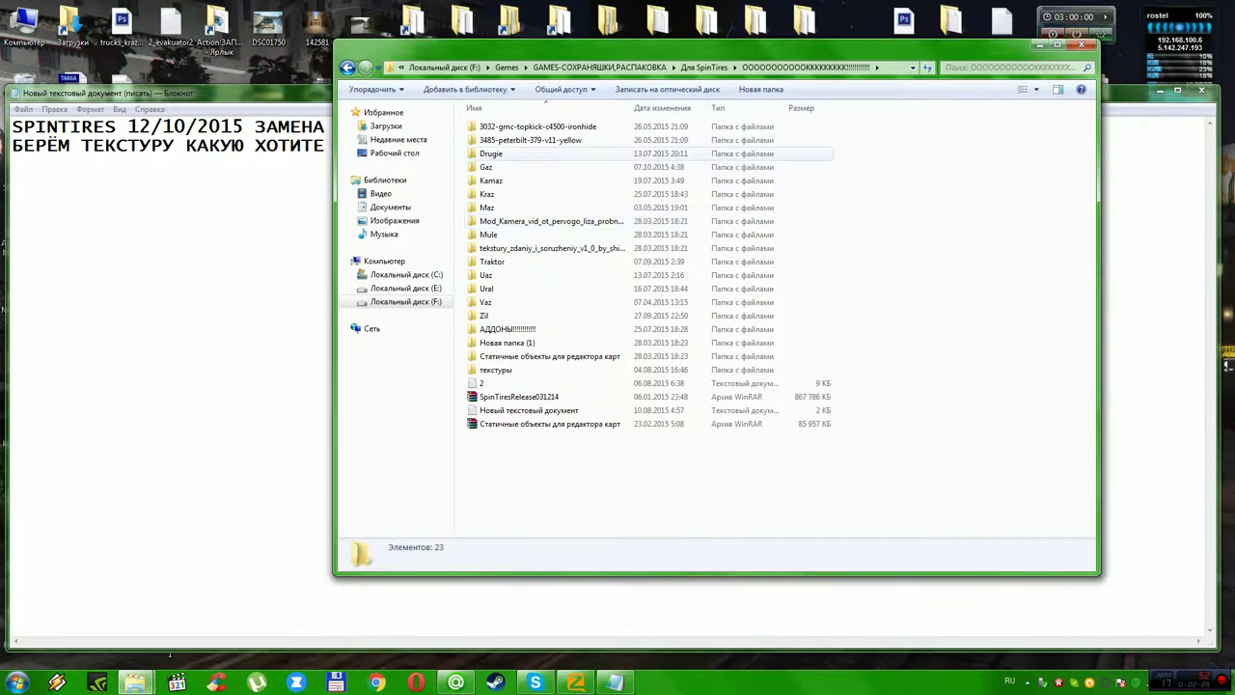
{"action": "double_click", "coordinate": [490, 180]}
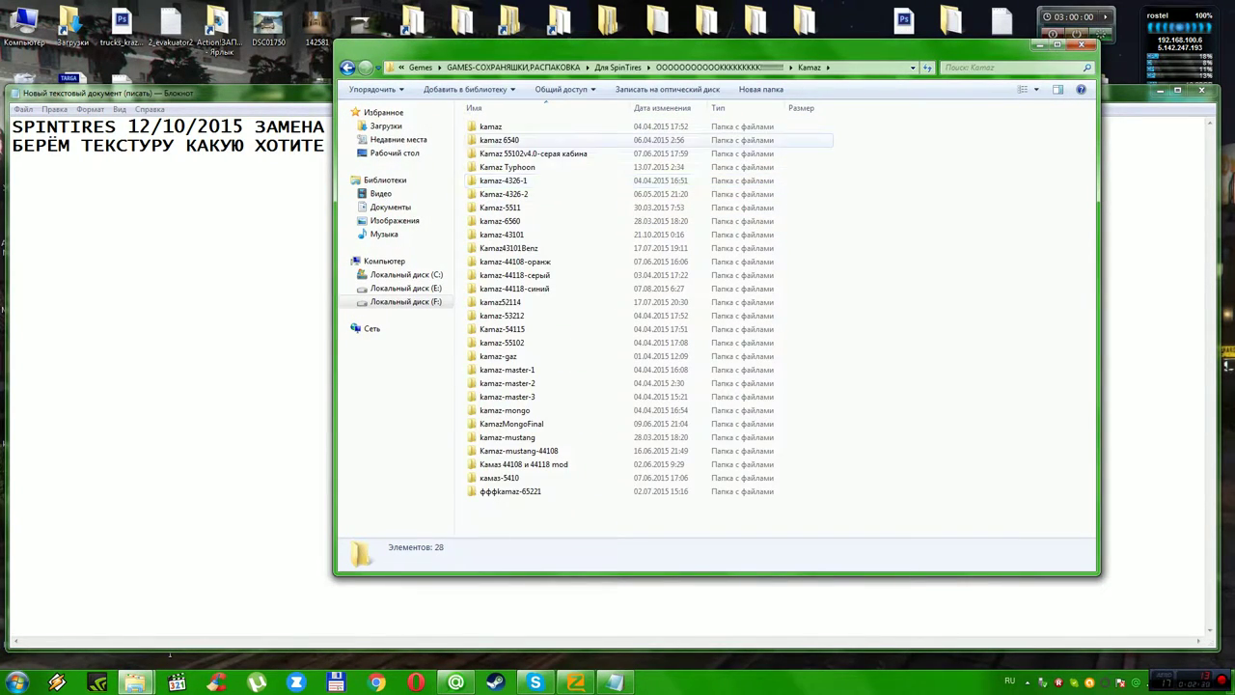
{"action": "double_click", "coordinate": [502, 316]}
{"action": "double_click", "coordinate": [506, 127]}
{"action": "double_click", "coordinate": [507, 128]}
{"action": "double_click", "coordinate": [501, 127]}
{"action": "double_click", "coordinate": [490, 126]}
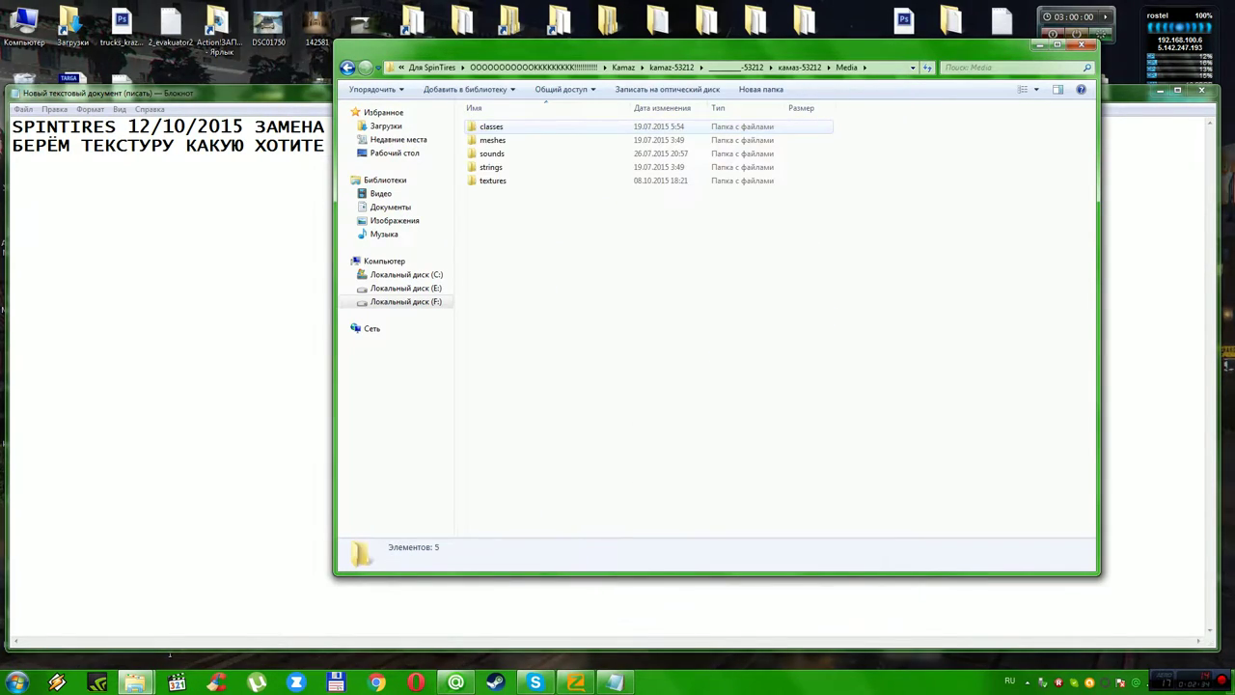
Open the 5410 texture from the textures\53212 folder in Photoshop.
{"action": "left_click", "coordinate": [492, 180]}
{"action": "double_click", "coordinate": [493, 180]}
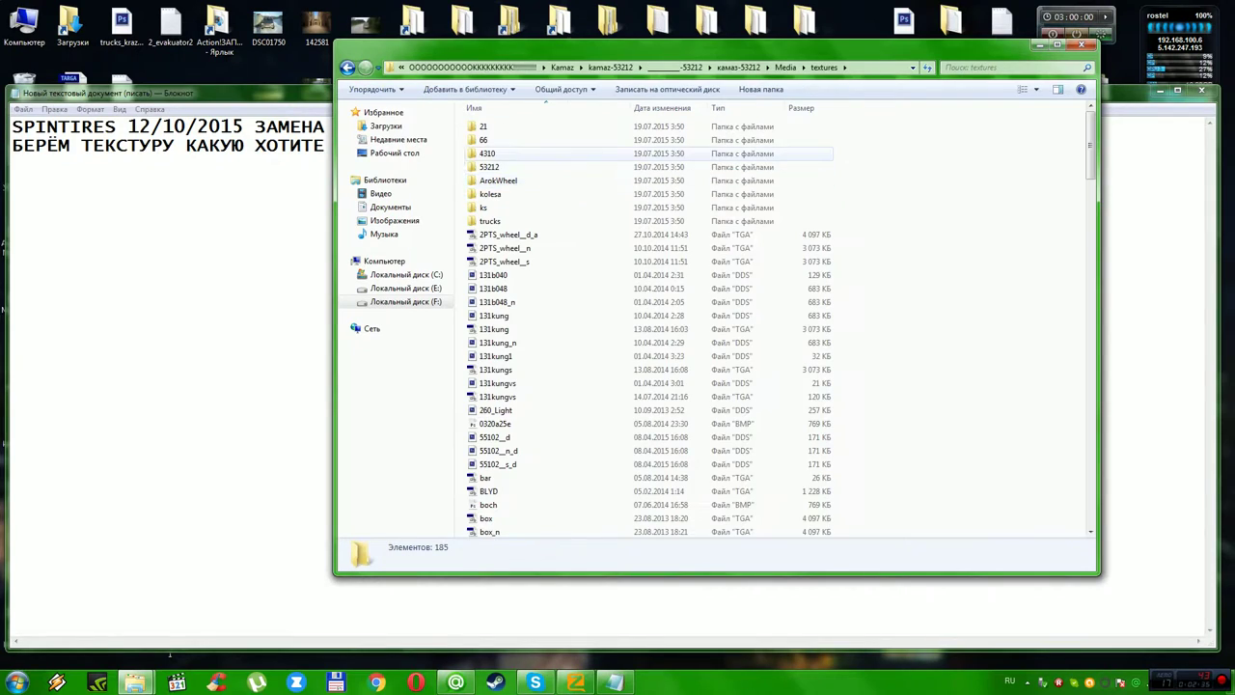
{"action": "double_click", "coordinate": [489, 167]}
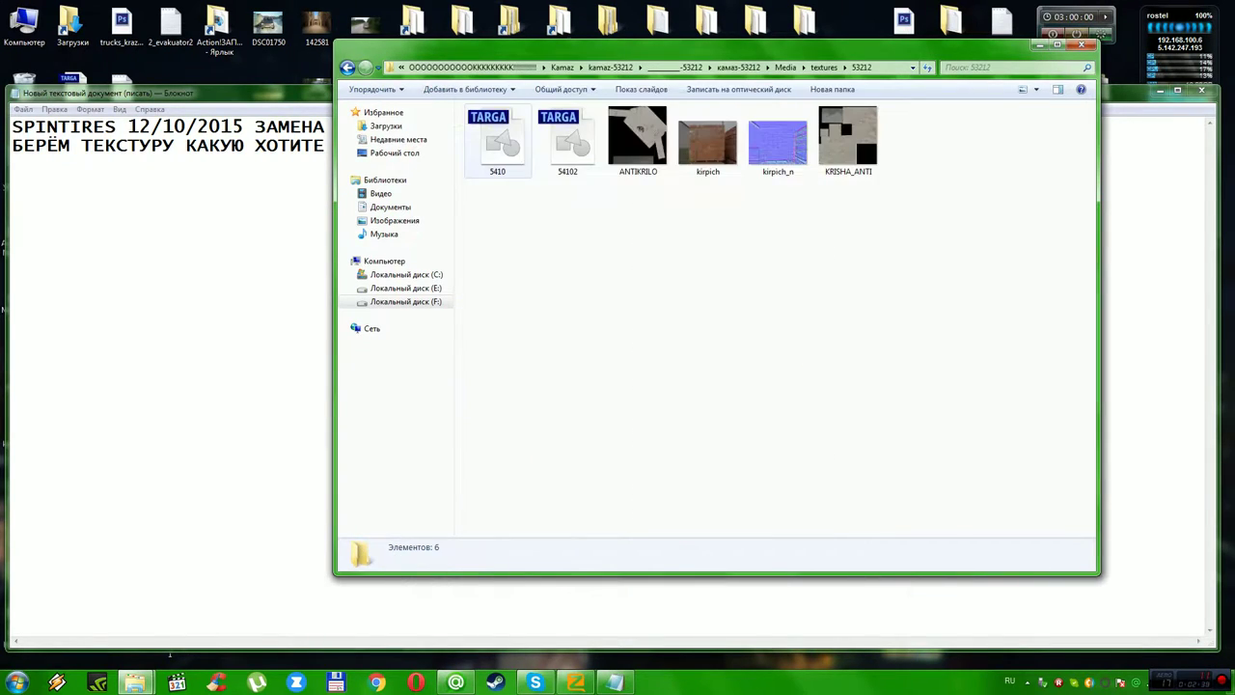
{"action": "double_click", "coordinate": [496, 152]}
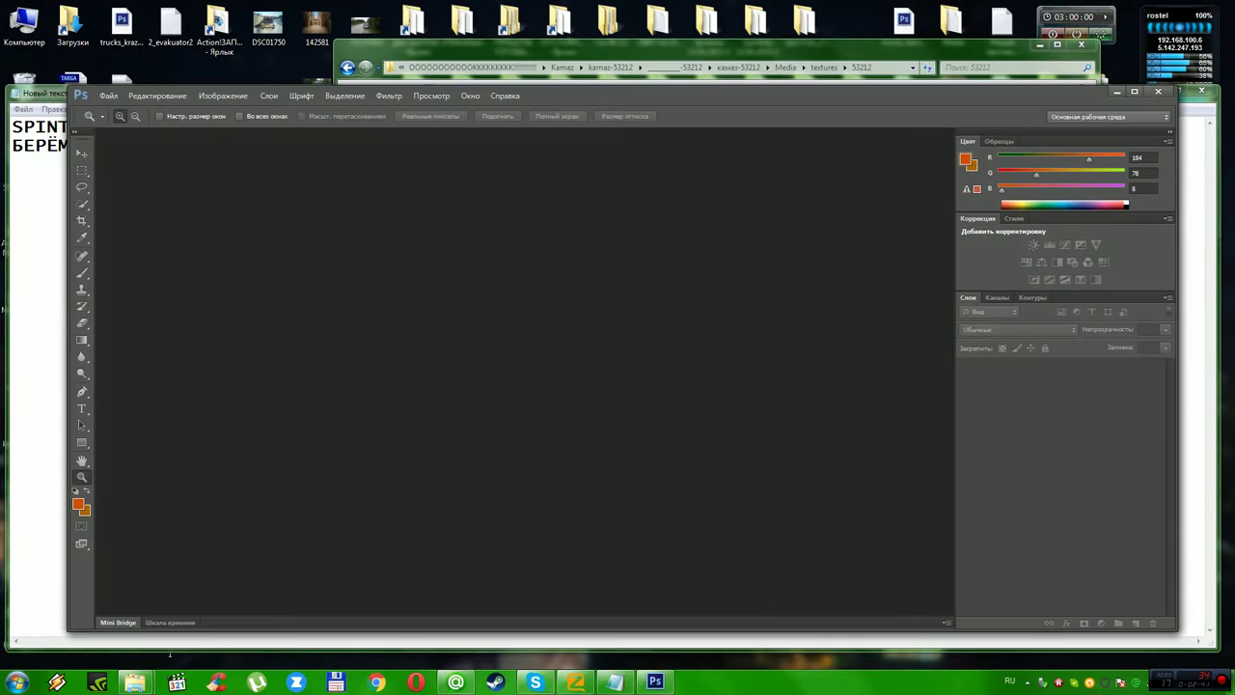
{"action": "key", "text": "Return"}
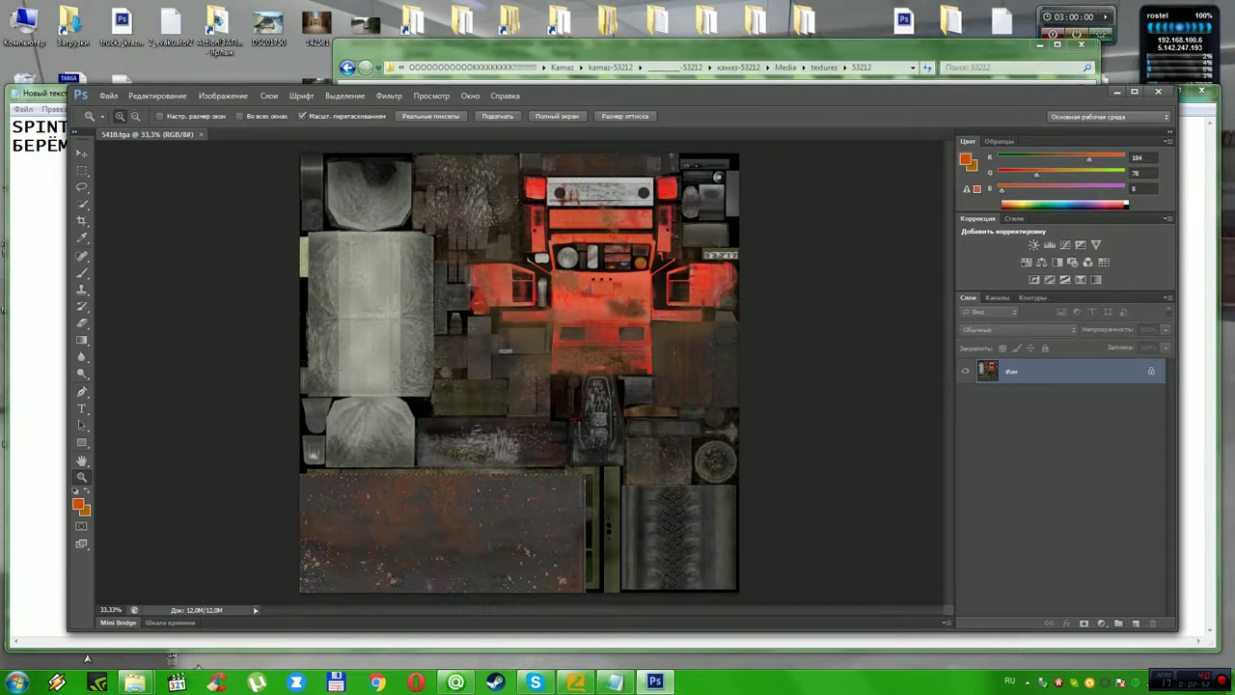
Switch to the text document in Notepad and continue the second line with "И ТЕКСТУРУ МАШИНЫ ИЗ МАСТЕРСКОЙSTEAM".
{"action": "key", "text": "alt+Tab"}
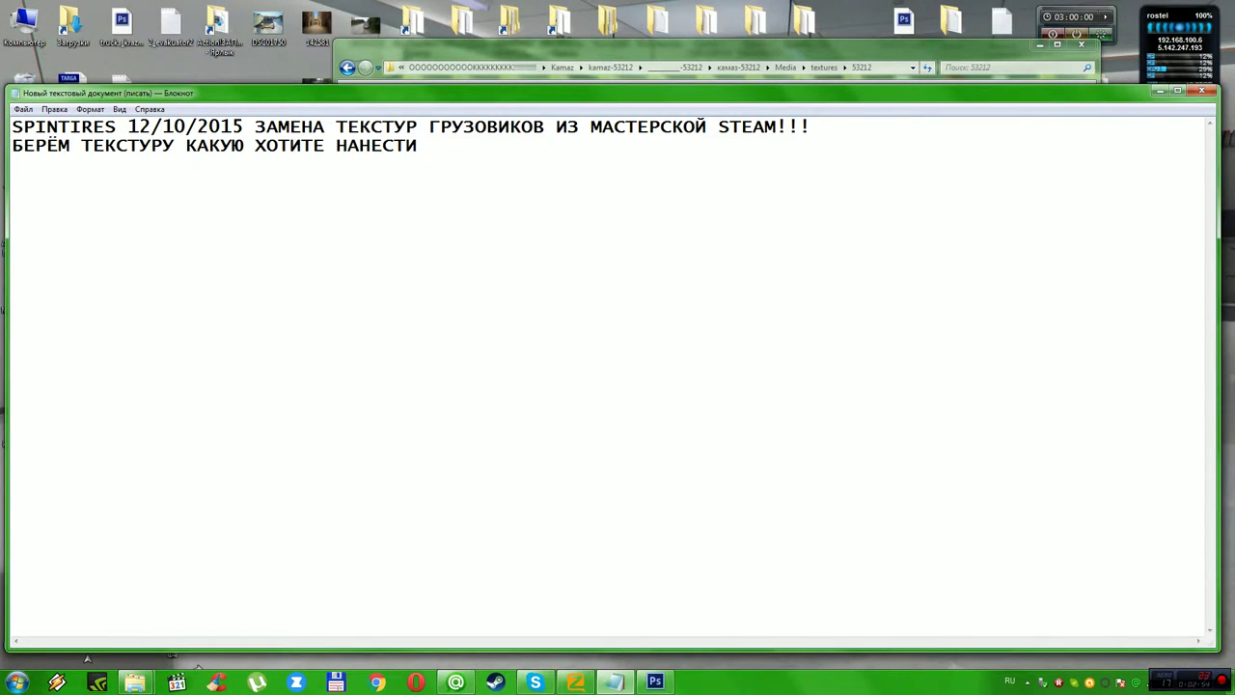
{"action": "type", "text": "И ТК"}
{"action": "key", "text": "BackSpace"}
{"action": "type", "text": "ЕКСТУРУ "}
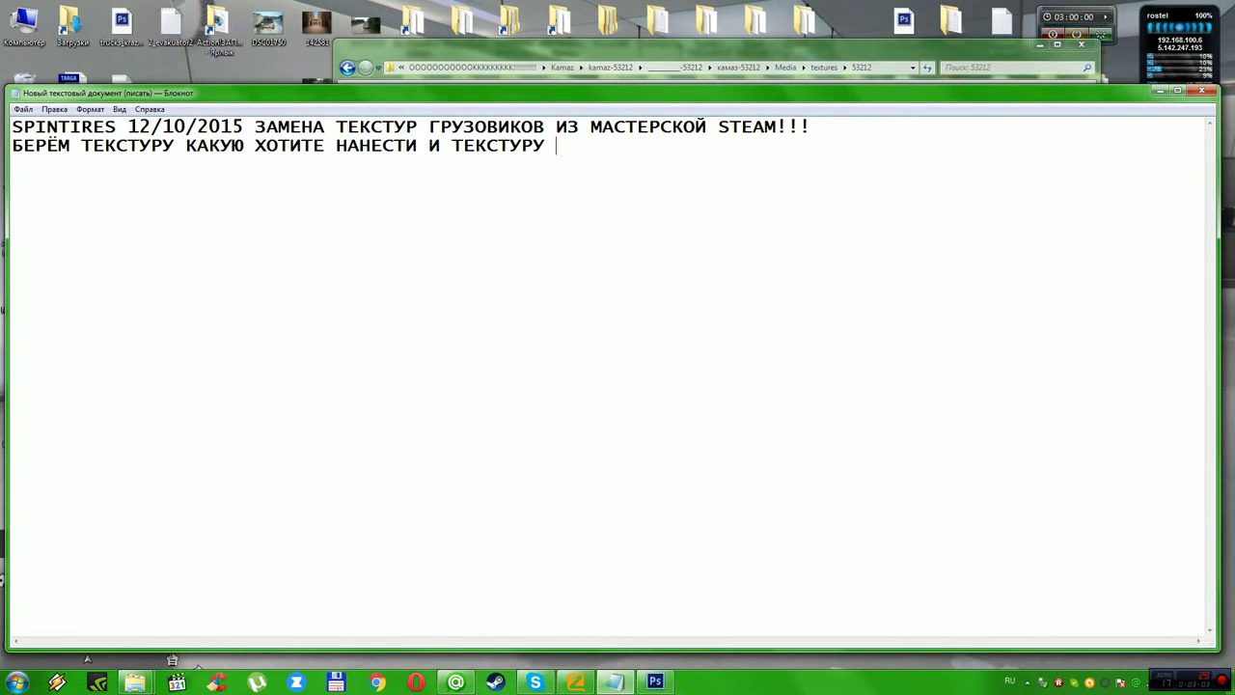
{"action": "type", "text": "МАШИНЫ"}
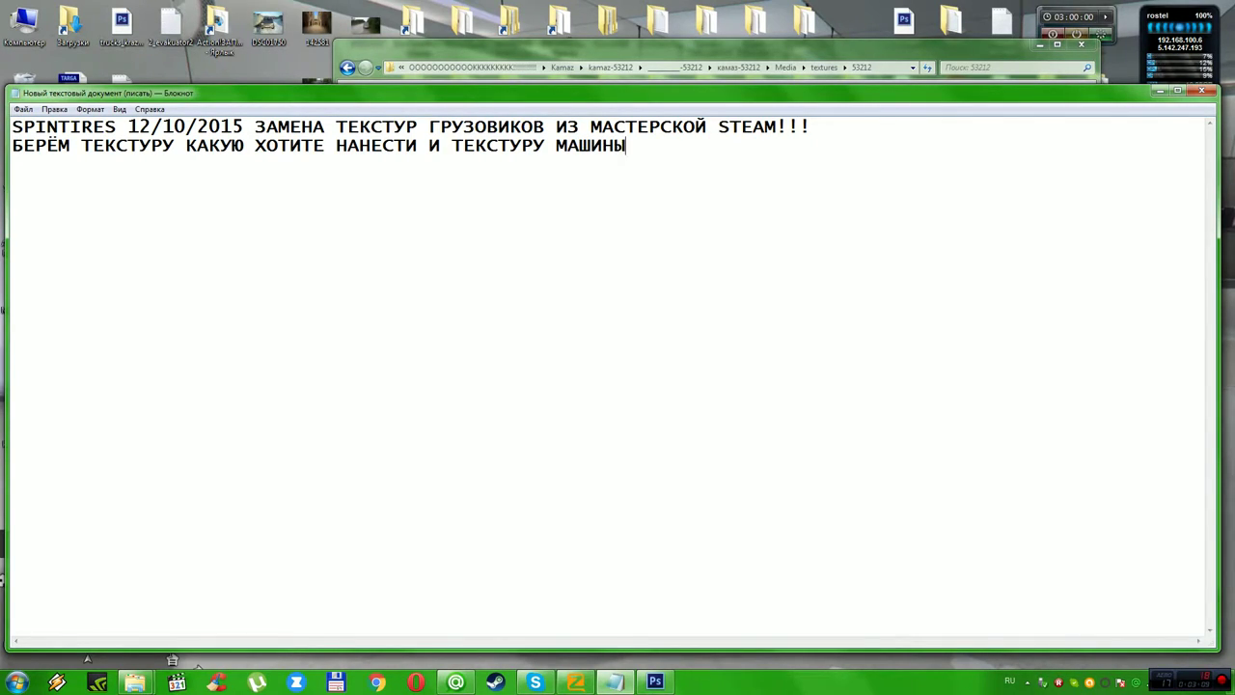
{"action": "type", "text": " И"}
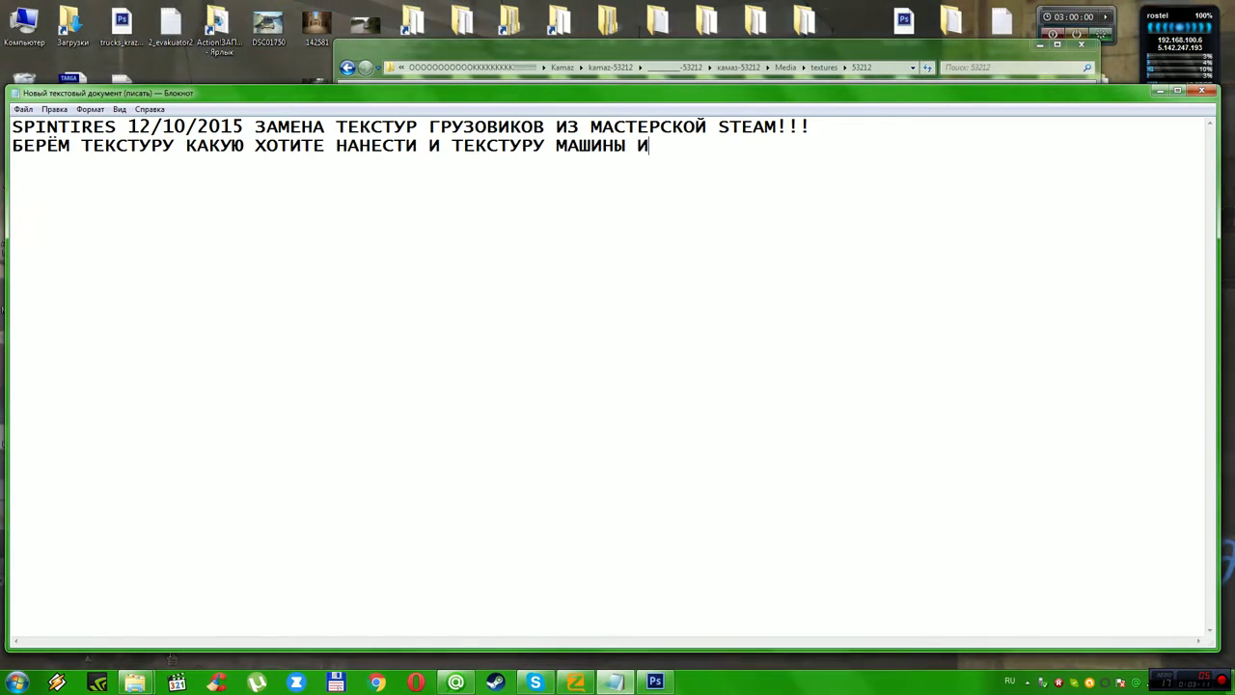
{"action": "type", "text": "З МА"}
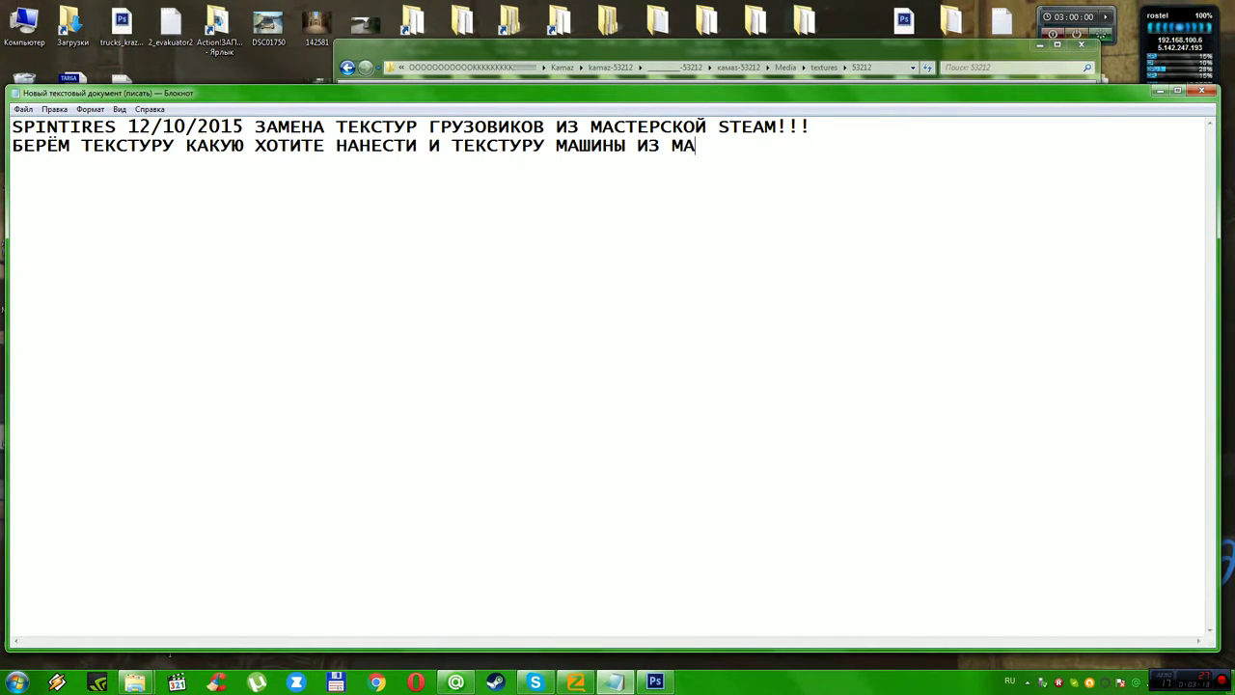
{"action": "type", "text": "СТЕРСКО"}
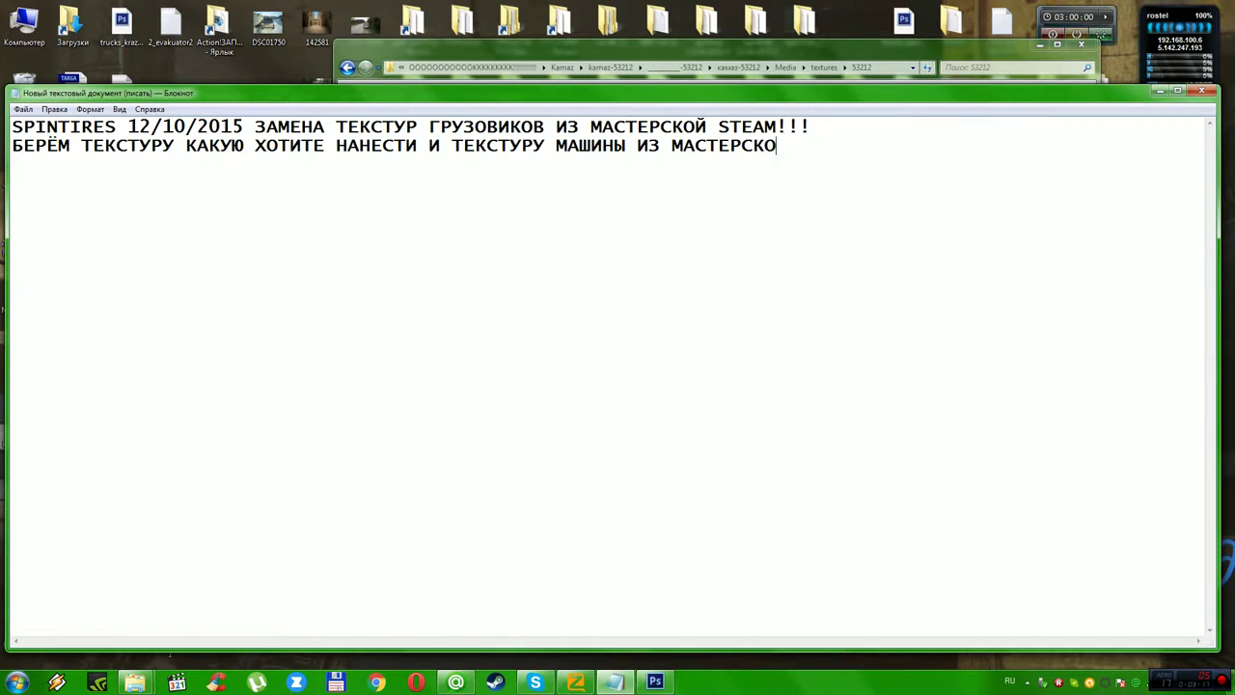
{"action": "type", "text": "ЙSTE"}
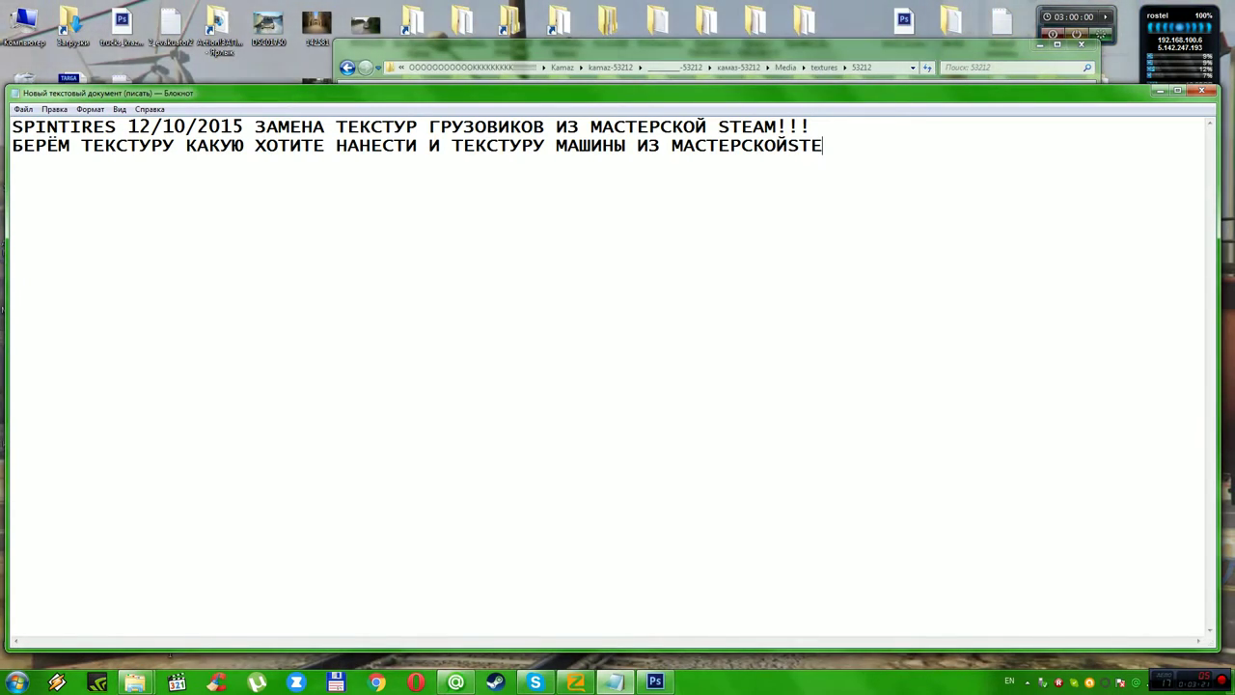
{"action": "type", "text": "AM"}
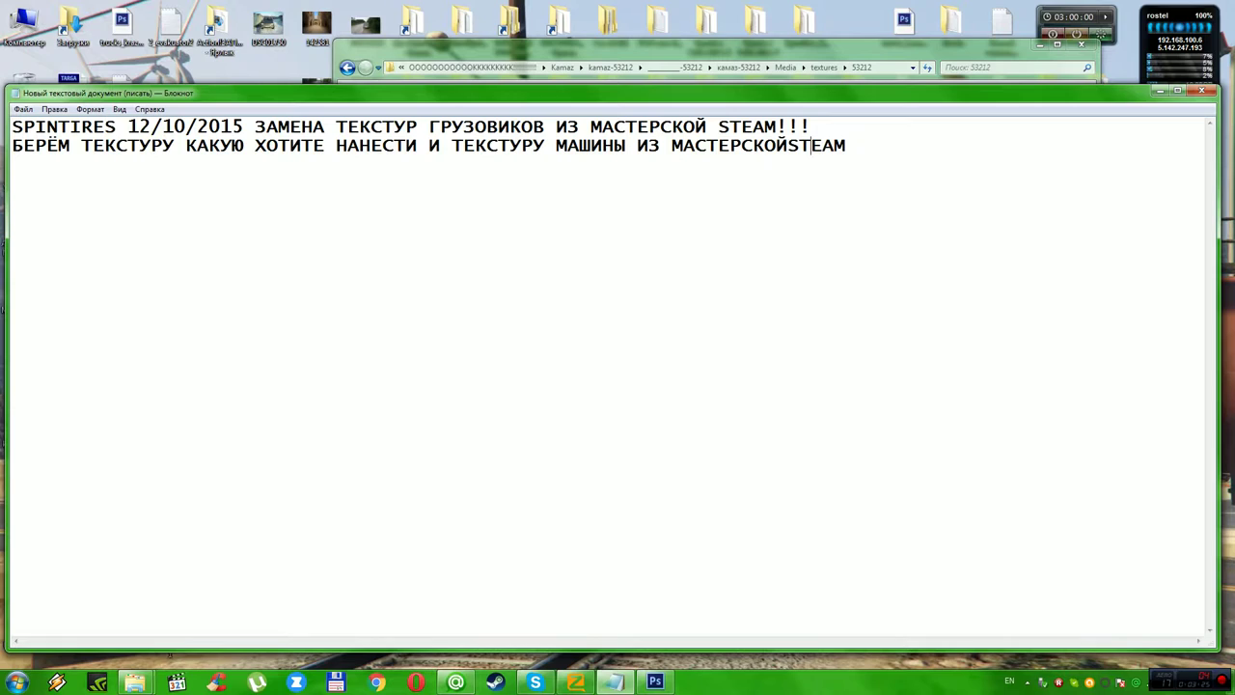
Separate "МАСТЕРСКОЙ" and "STEAM" on the second line with a space and end the line with "!!!".
{"action": "key", "text": "Right"}
{"action": "key", "text": "Right"}
{"action": "key", "text": "Right"}
{"action": "key", "text": "Right"}
{"action": "key", "text": "Right"}
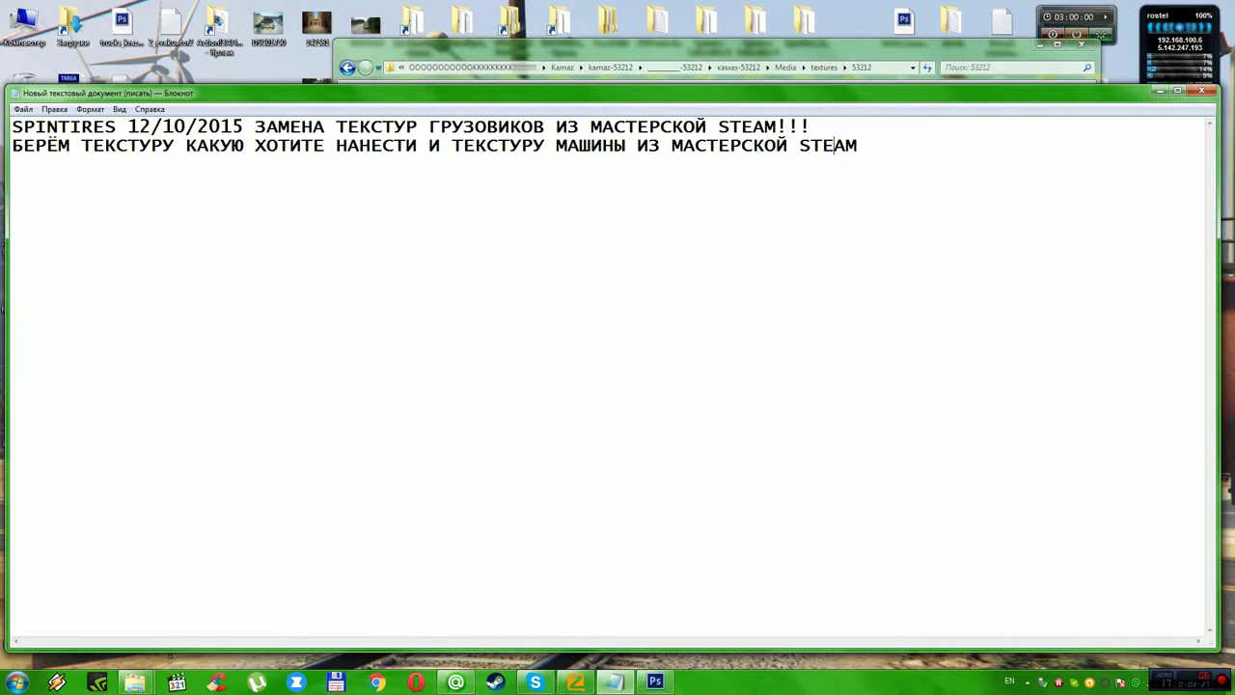
{"action": "type", "text": "!!!"}
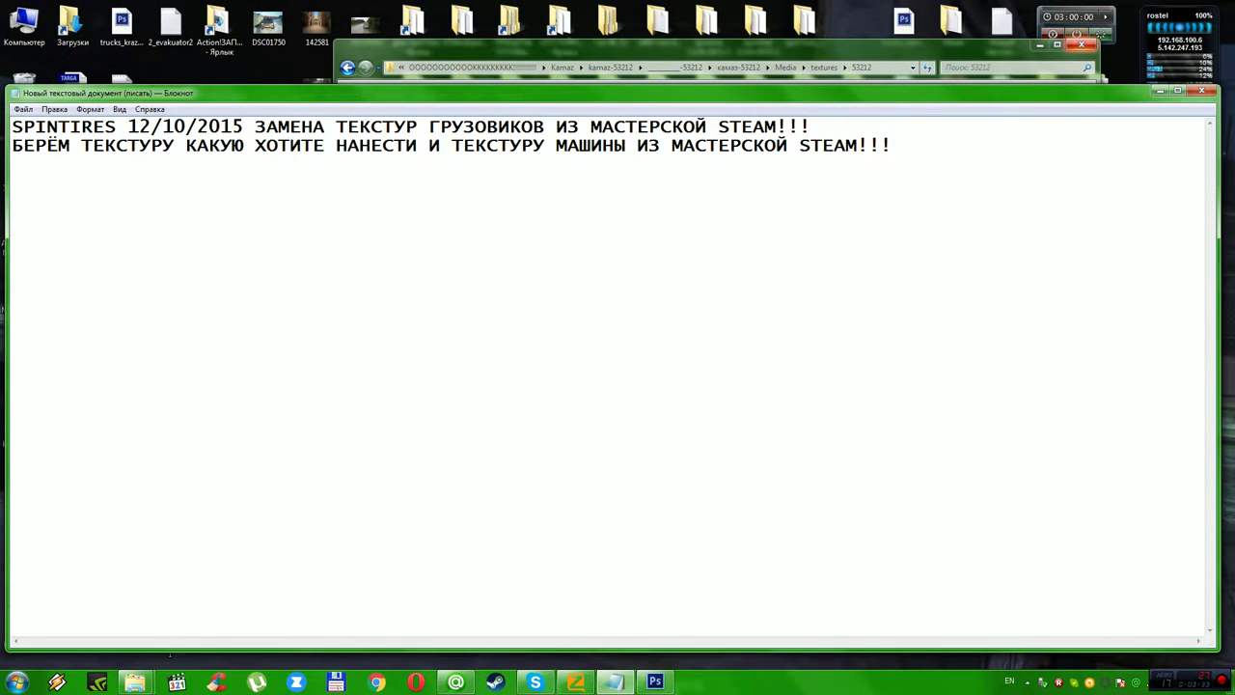
Close the texture folder window and open the Gemes\Steam folder on drive F.
{"action": "left_click", "coordinate": [1082, 44]}
{"action": "double_click", "coordinate": [24, 29]}
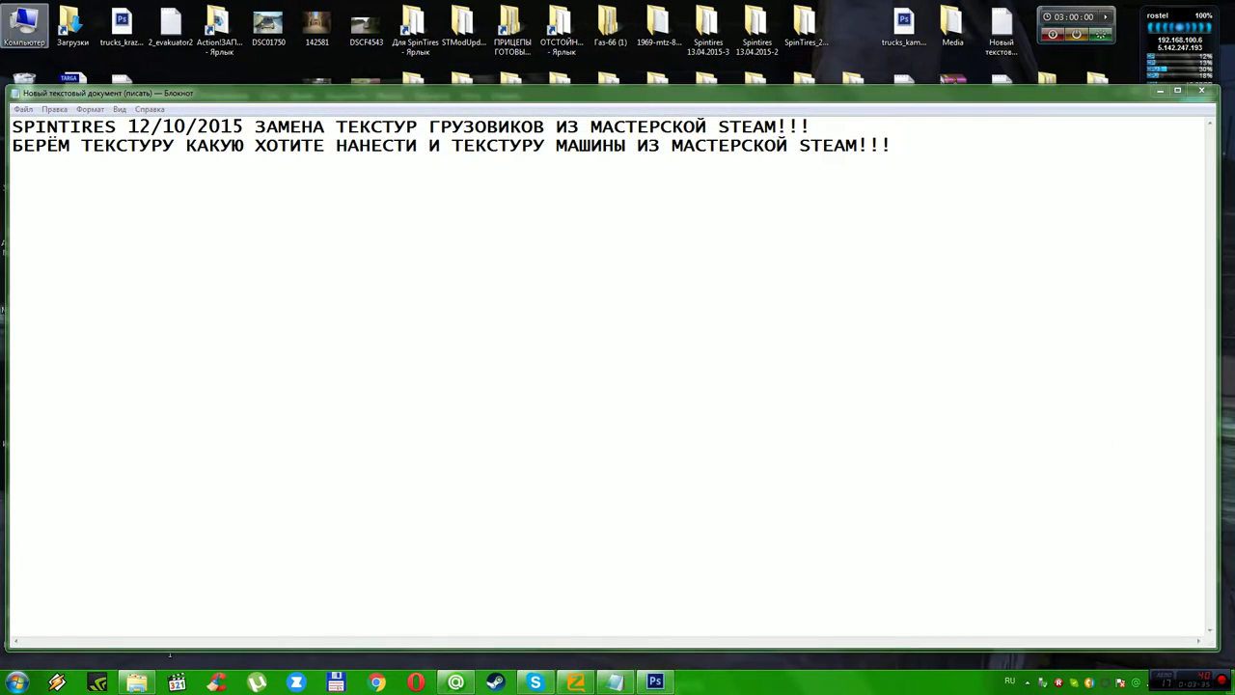
{"action": "double_click", "coordinate": [868, 139]}
{"action": "double_click", "coordinate": [492, 174]}
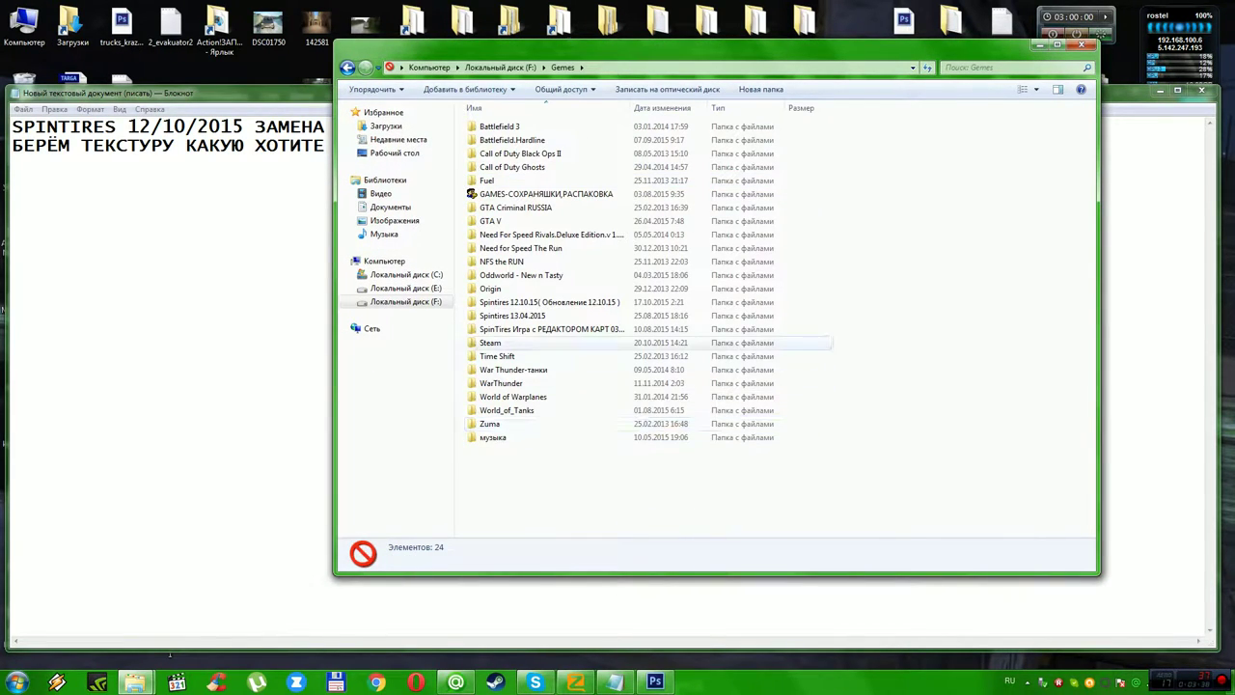
{"action": "double_click", "coordinate": [491, 343]}
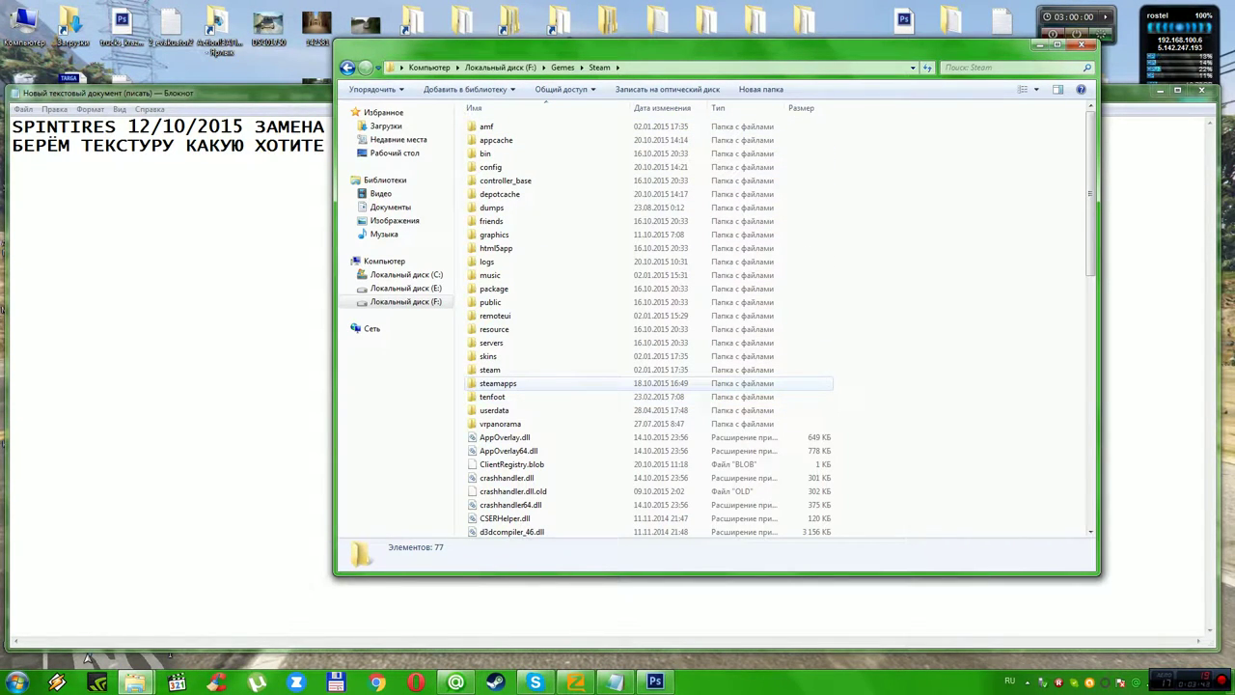
Go to the steamapps\workshop\content\263280\531302691 folder.
{"action": "double_click", "coordinate": [498, 383]}
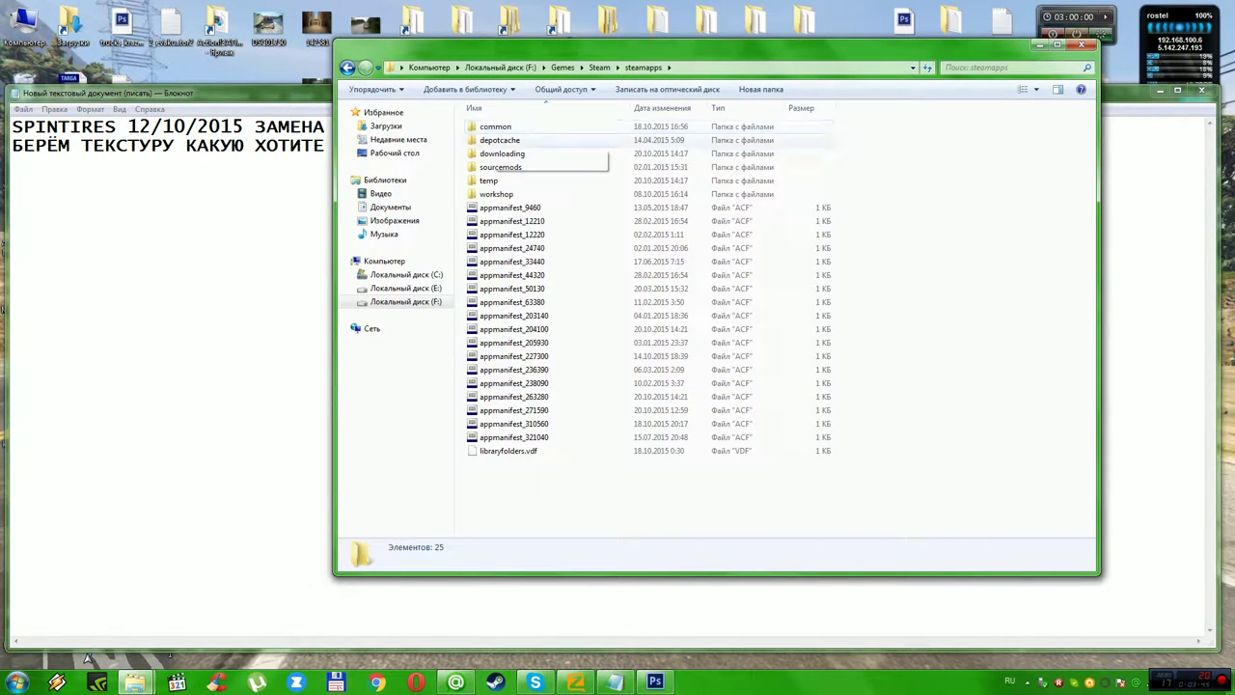
{"action": "double_click", "coordinate": [497, 194]}
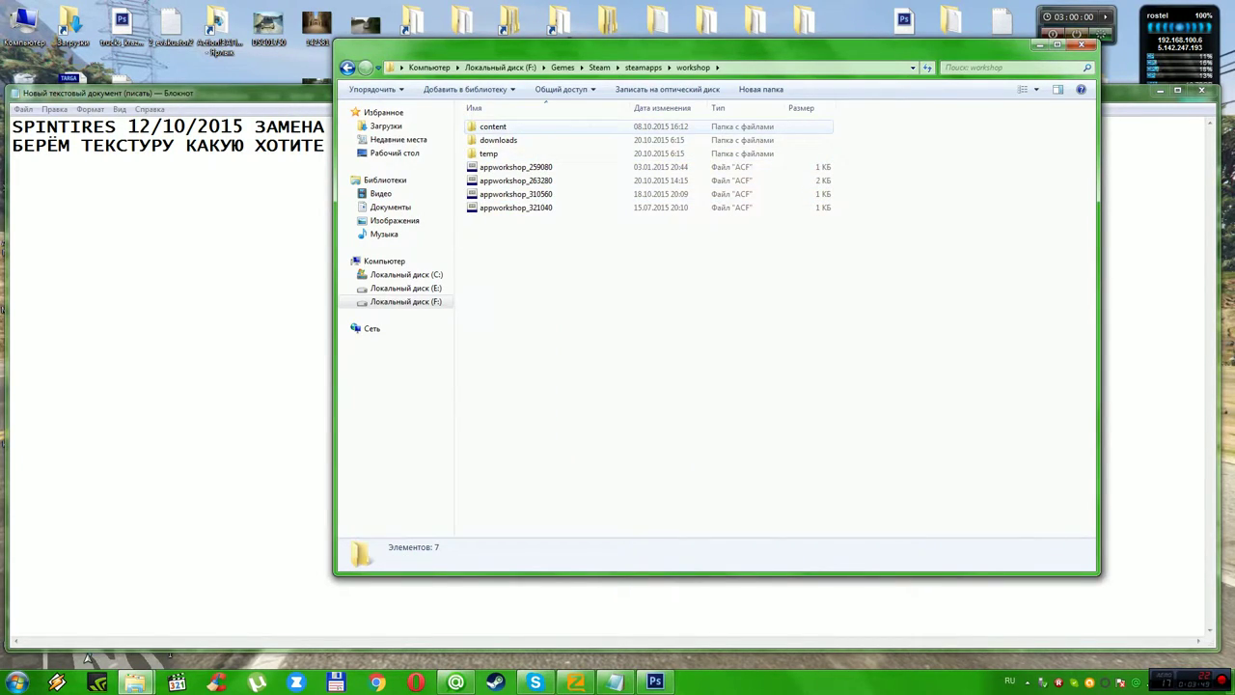
{"action": "double_click", "coordinate": [492, 126]}
{"action": "double_click", "coordinate": [497, 139]}
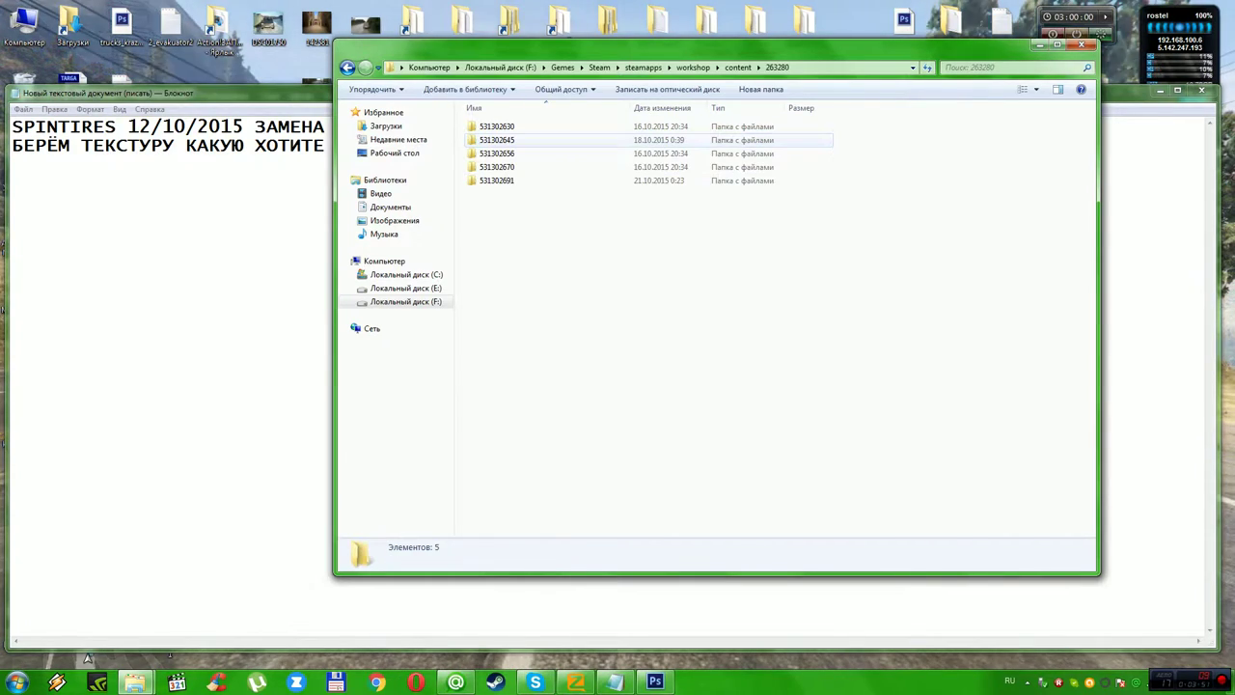
{"action": "double_click", "coordinate": [497, 181]}
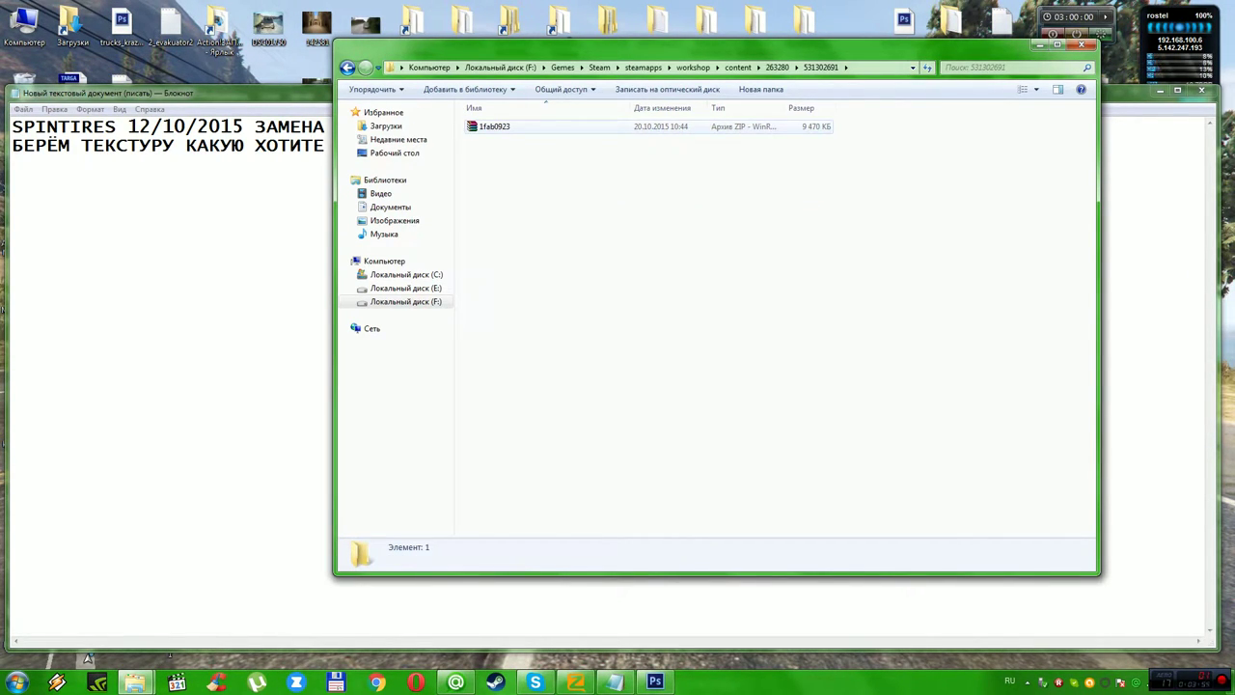
Extract the 1fab0923 archive into a 1fab0923 subfolder of the current folder.
{"action": "right_click", "coordinate": [489, 128]}
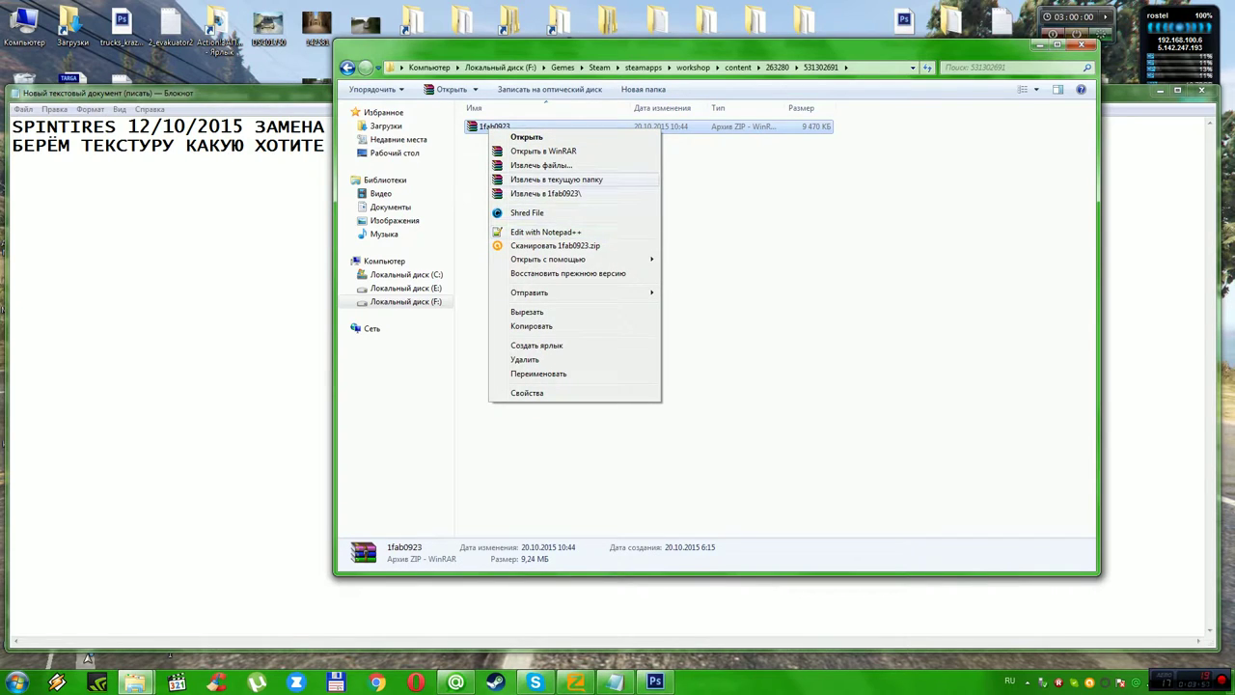
{"action": "left_click", "coordinate": [541, 165]}
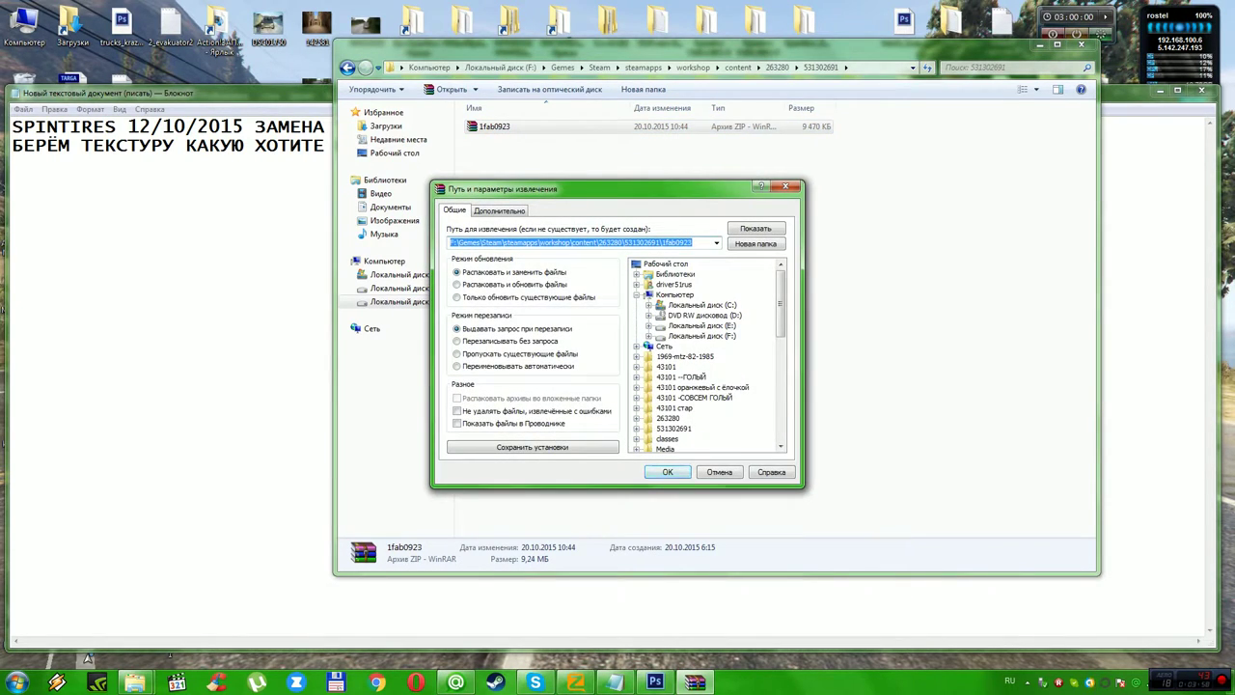
{"action": "key", "text": "Return"}
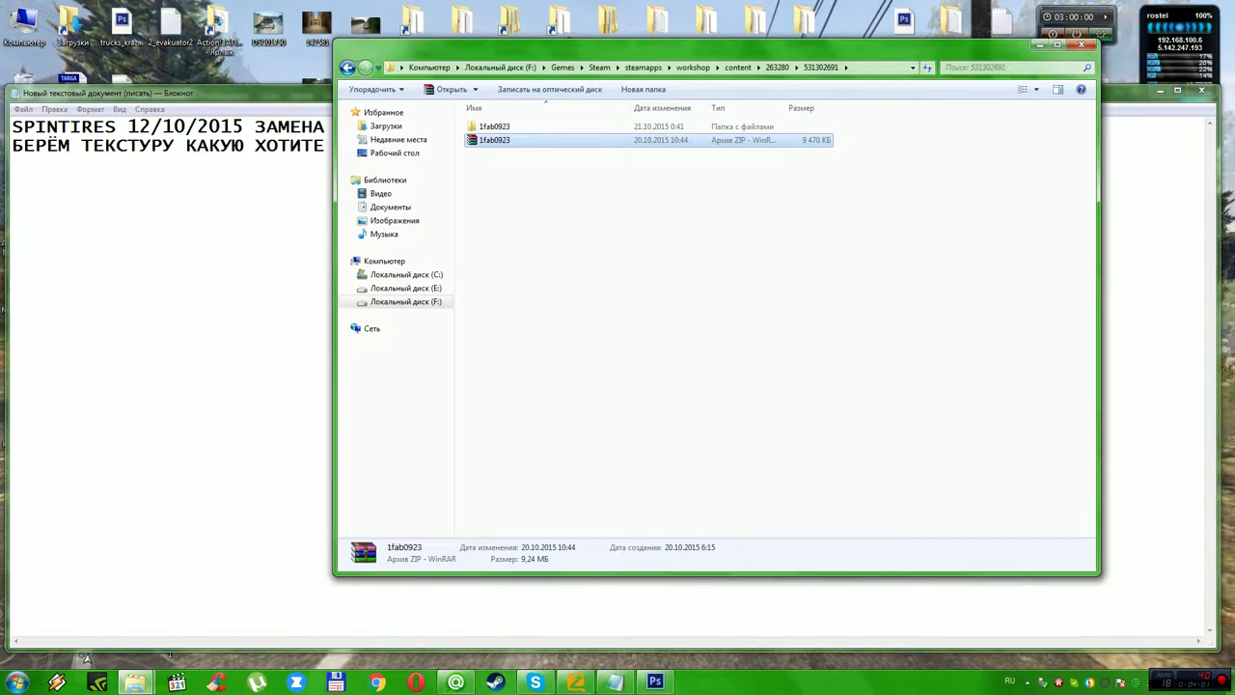
Open the 1fab0923a__d texture from the extracted 1fab0923 folder in Photoshop at default sizes without colour management, and return to the Notepad document.
{"action": "double_click", "coordinate": [494, 126]}
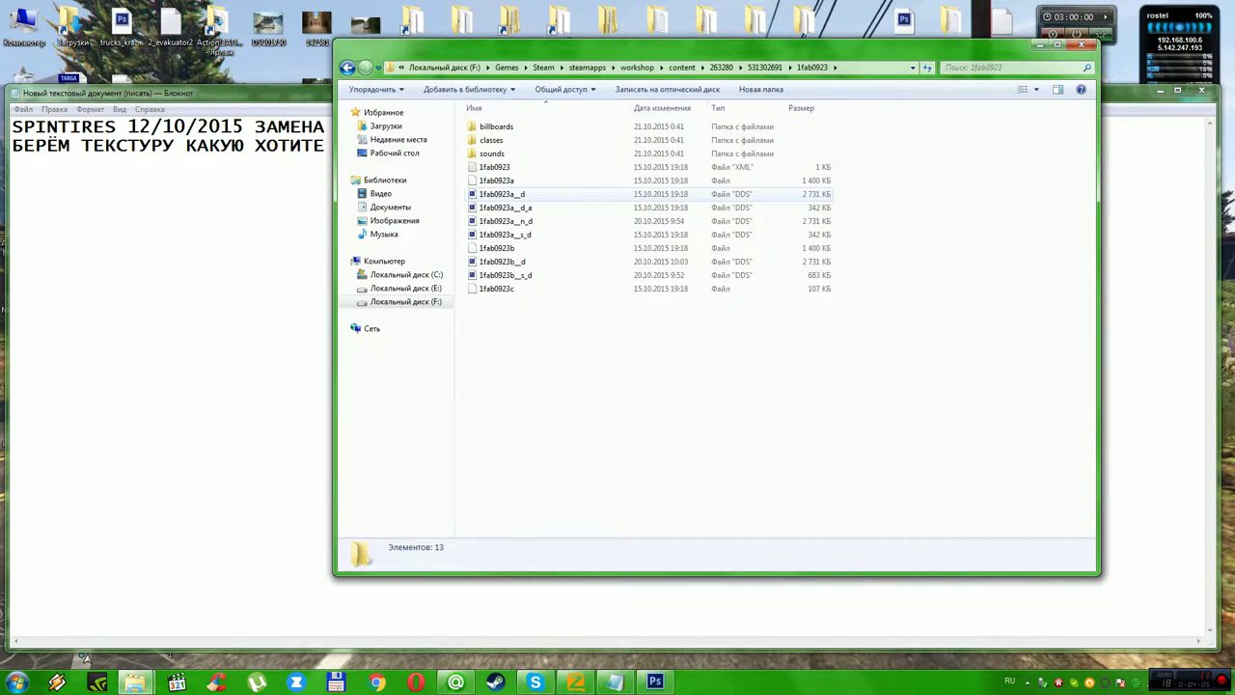
{"action": "double_click", "coordinate": [502, 194]}
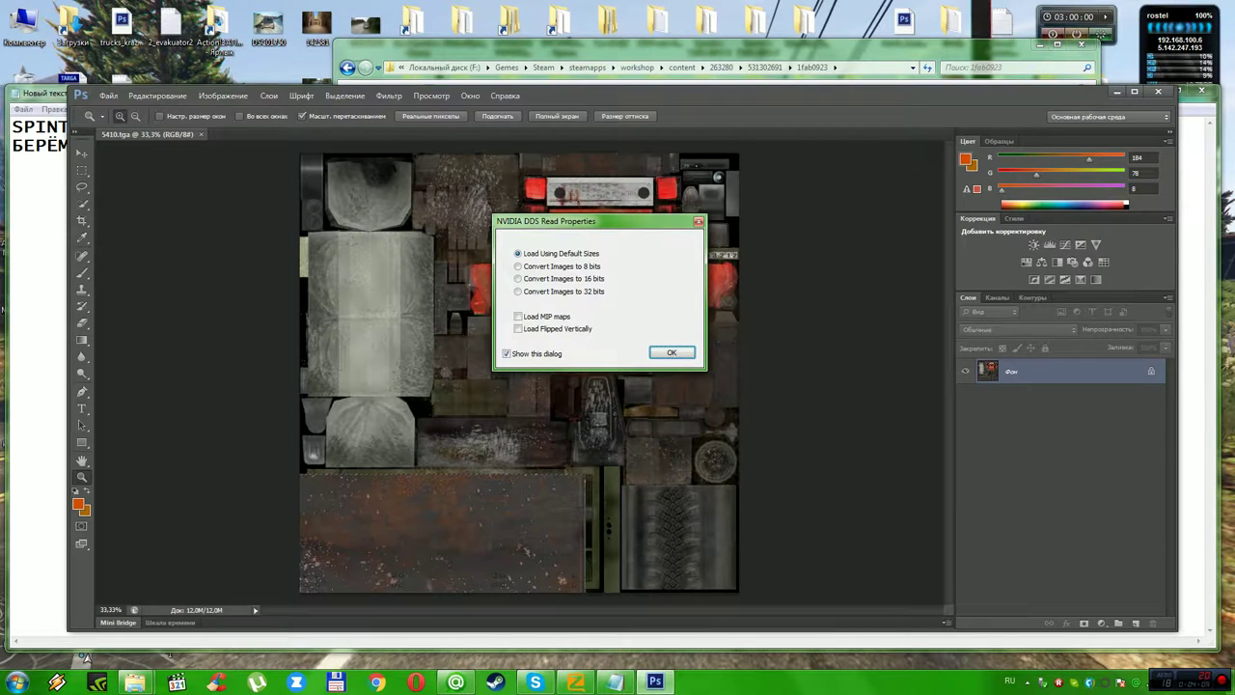
{"action": "key", "text": "Return"}
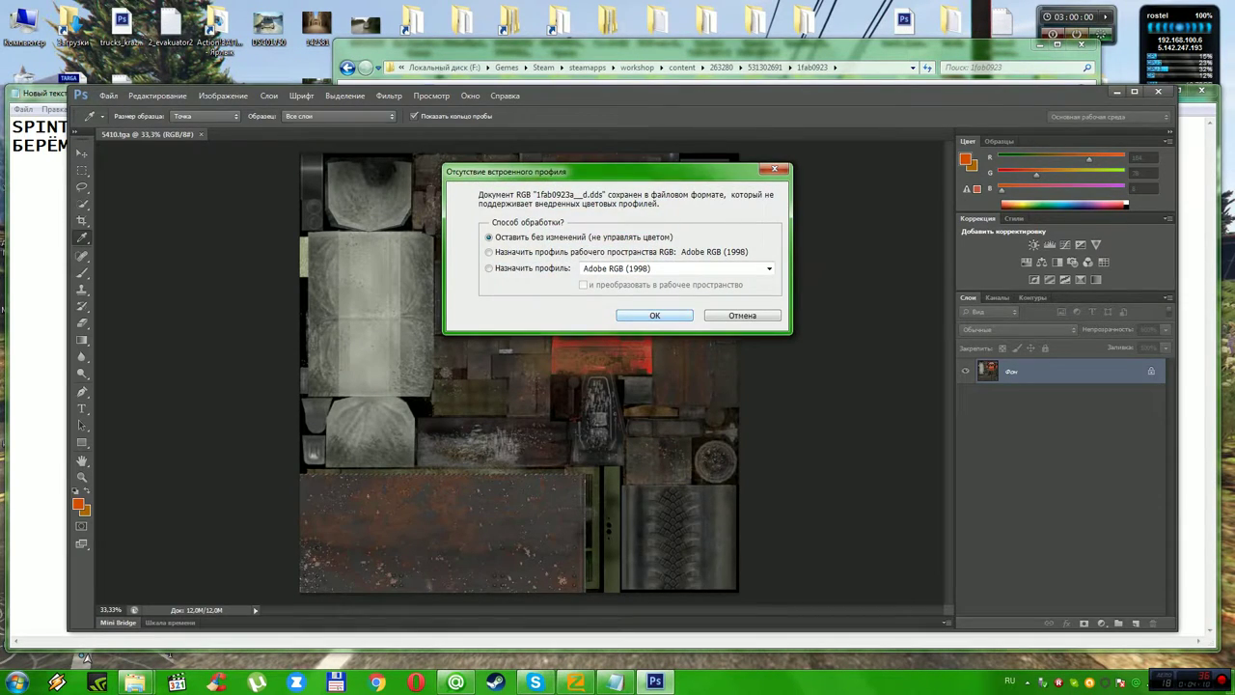
{"action": "key", "text": "Return"}
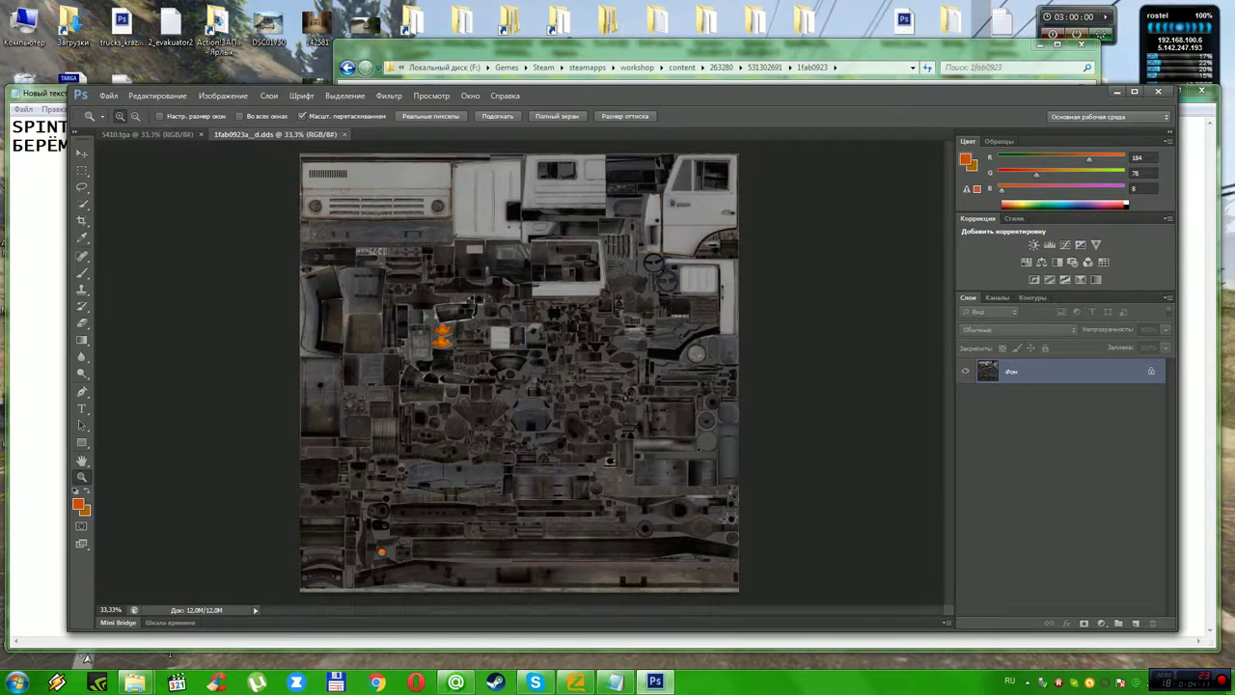
{"action": "key", "text": "alt+Tab"}
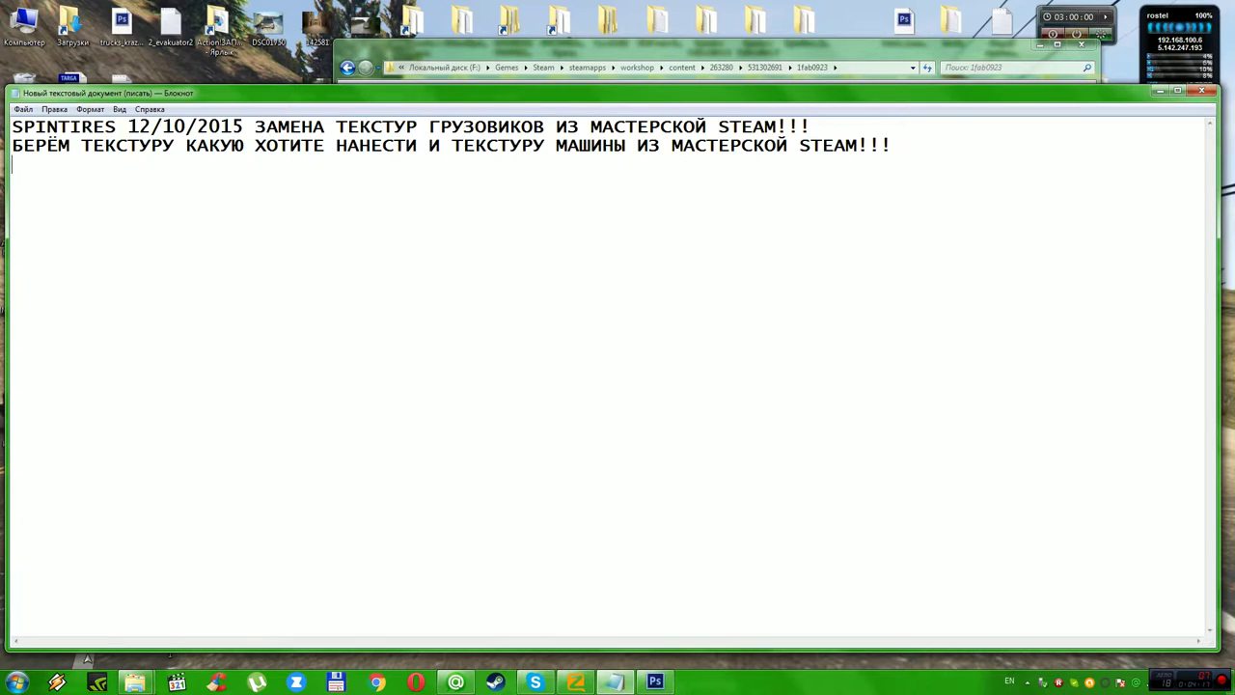
{"action": "type", "text": "B RJ"}
{"action": "key", "text": "BackSpace"}
{"action": "key", "text": "BackSpace"}
{"action": "key", "text": "BackSpace"}
{"action": "key", "text": "BackSpace"}
Remove the empty third line and append "И КОПИРУЯ СО СТАРОЙ ТЕКСТУРЫ" to the end of the second line, in Russian layout.
{"action": "key", "text": "BackSpace"}
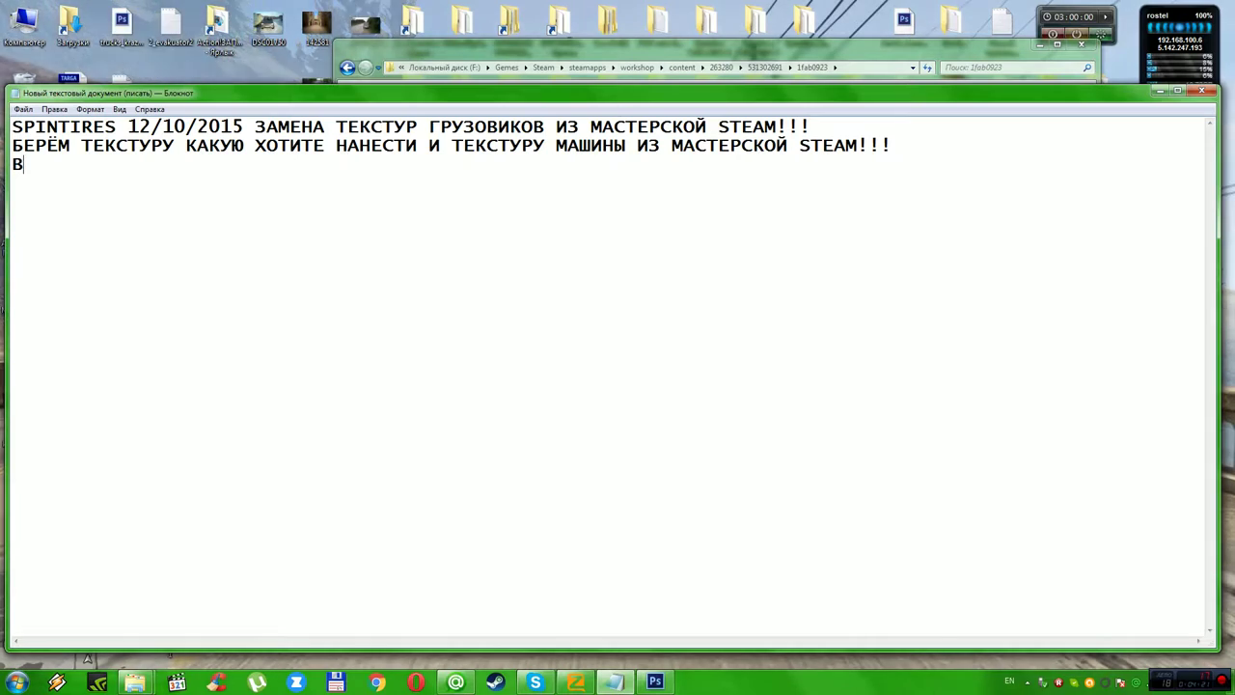
{"action": "key", "text": "alt+shift"}
{"action": "type", "text": "И К"}
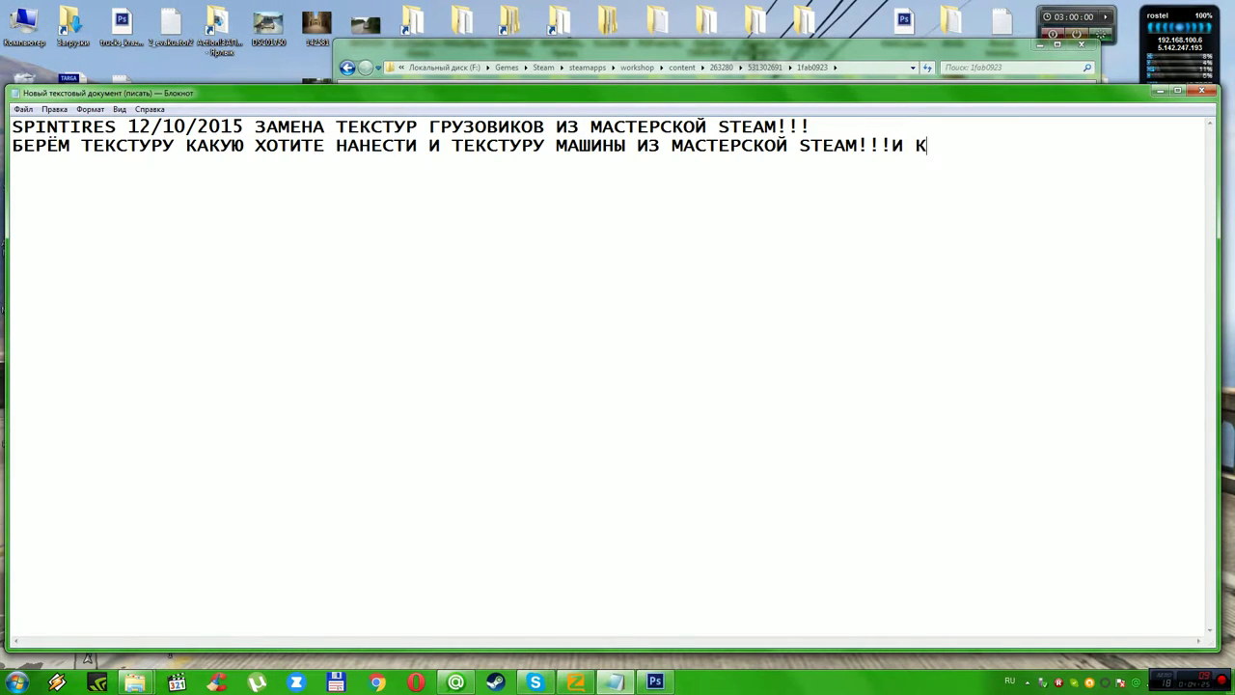
{"action": "type", "text": "ОПИРУЯ"}
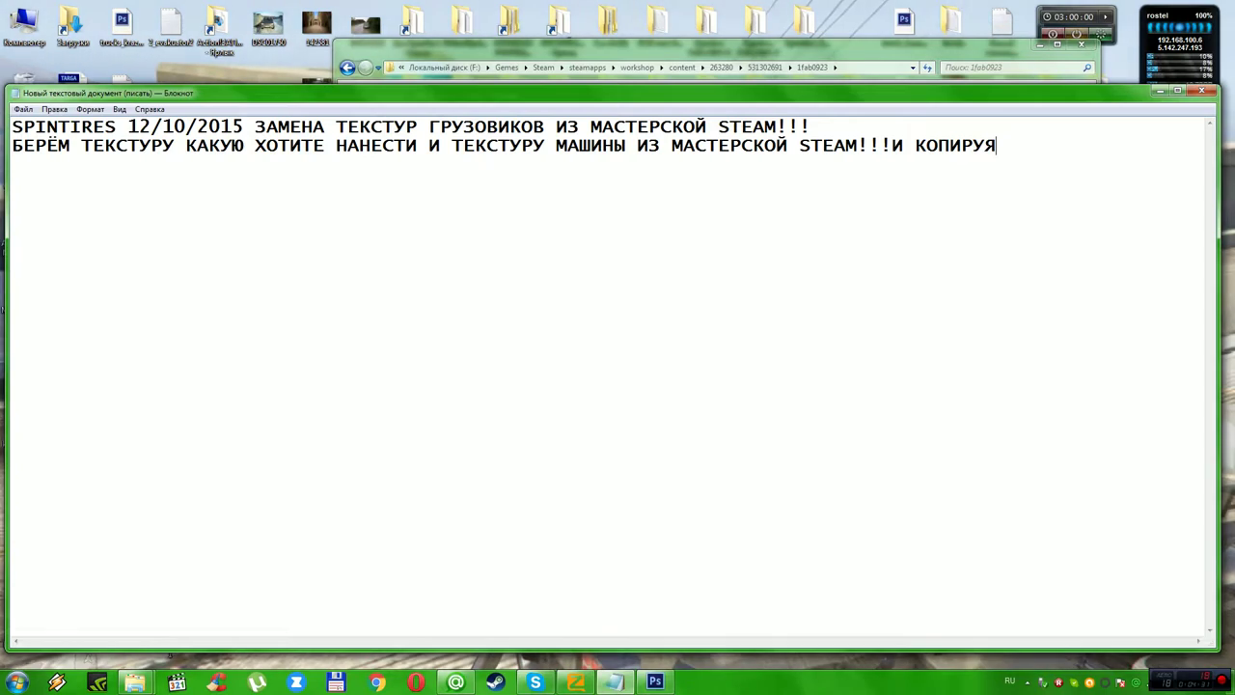
{"action": "type", "text": " СО"}
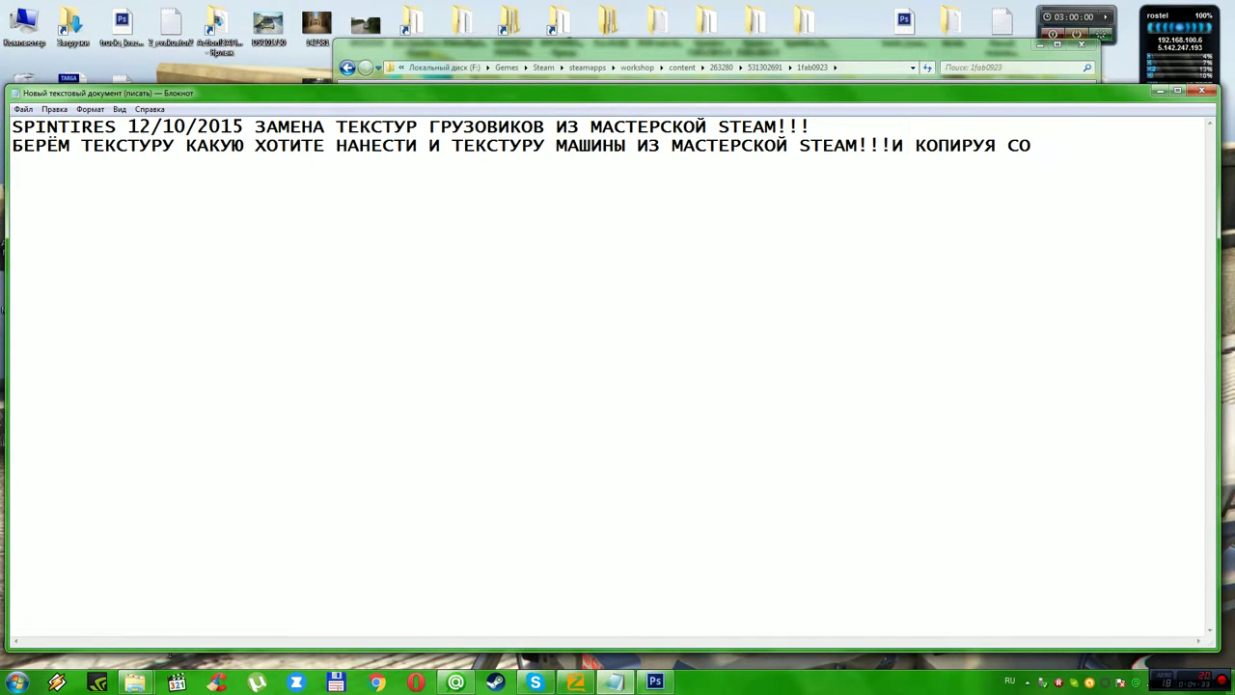
{"action": "type", "text": " СТАРОЙ Т"}
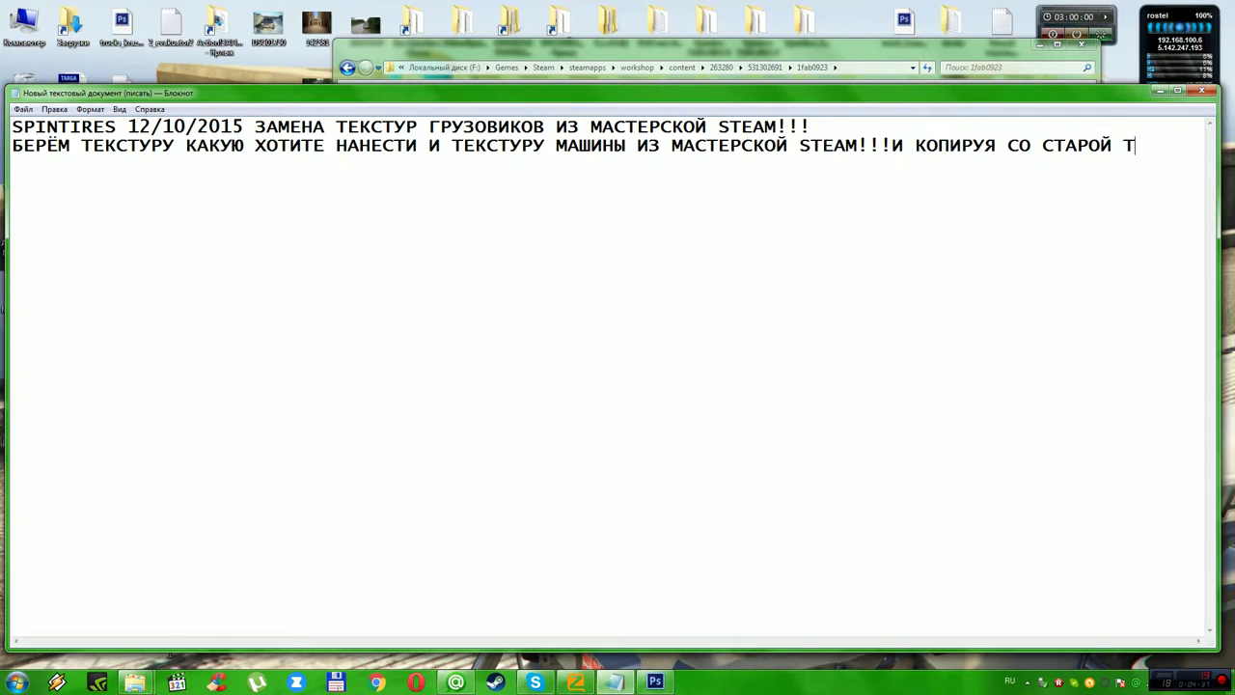
{"action": "type", "text": "ЕКСТУ"}
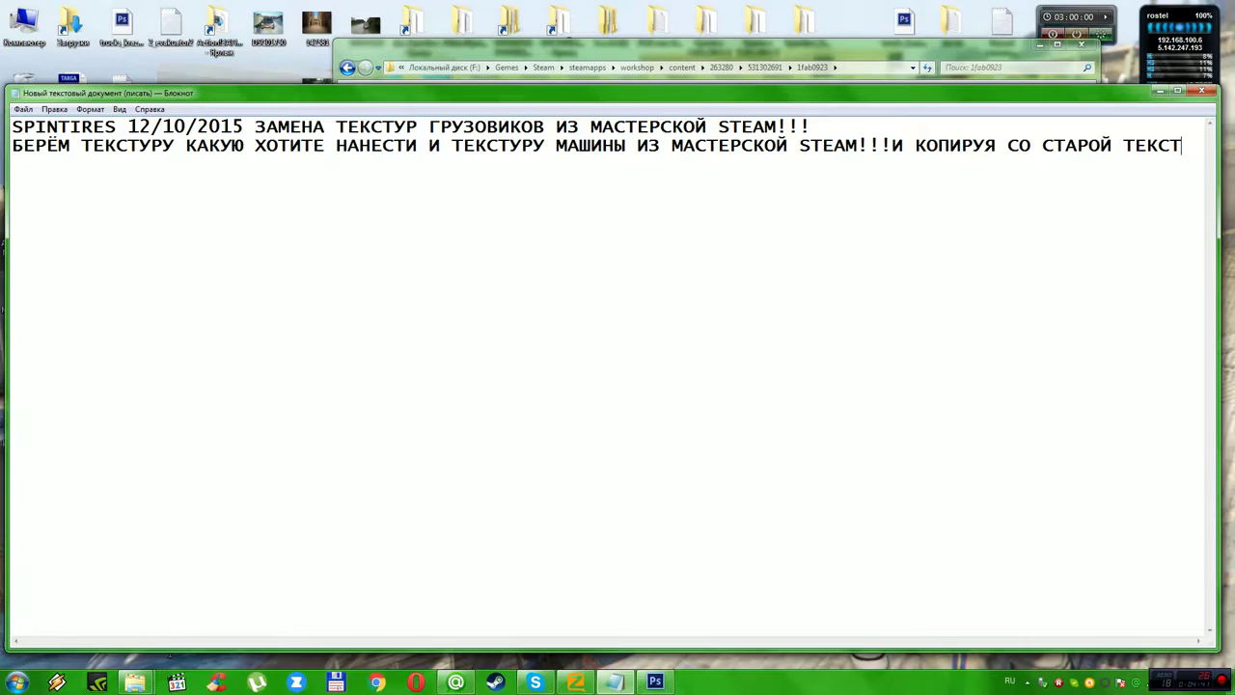
{"action": "type", "text": "РЫ"}
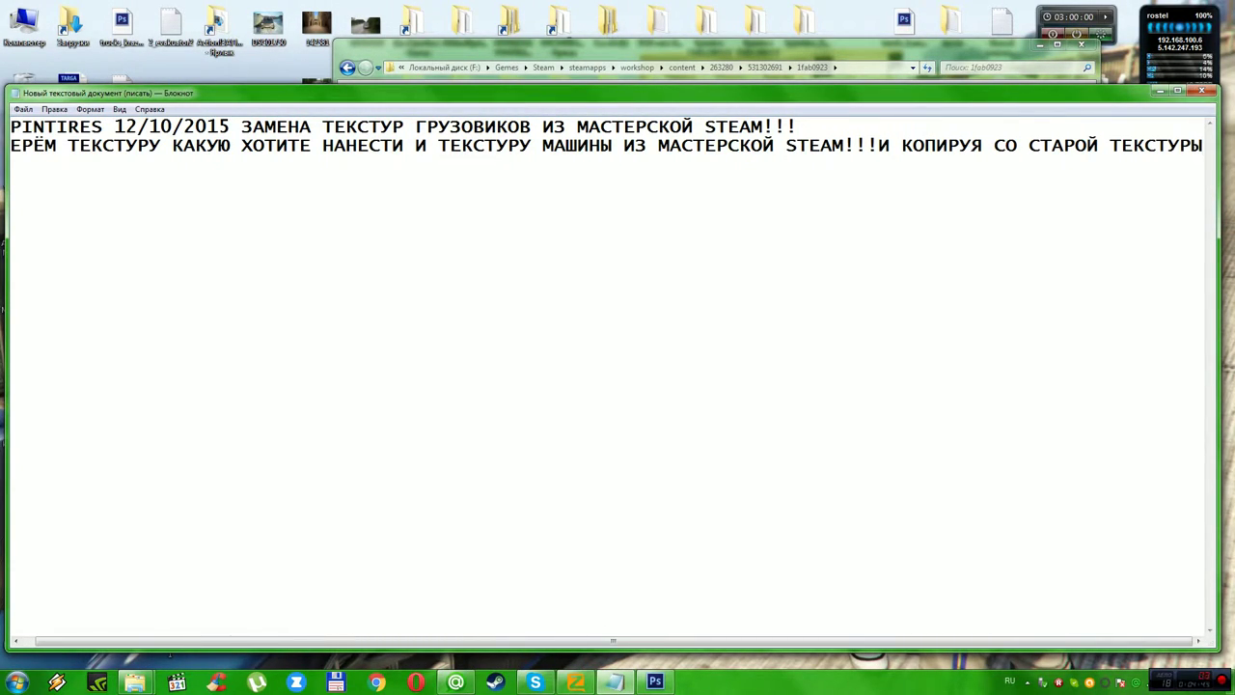
Add a third line to the notes reading "ПЕРЕНОСИМ НА НОВУЮ!!".
{"action": "key", "text": "BackSpace"}
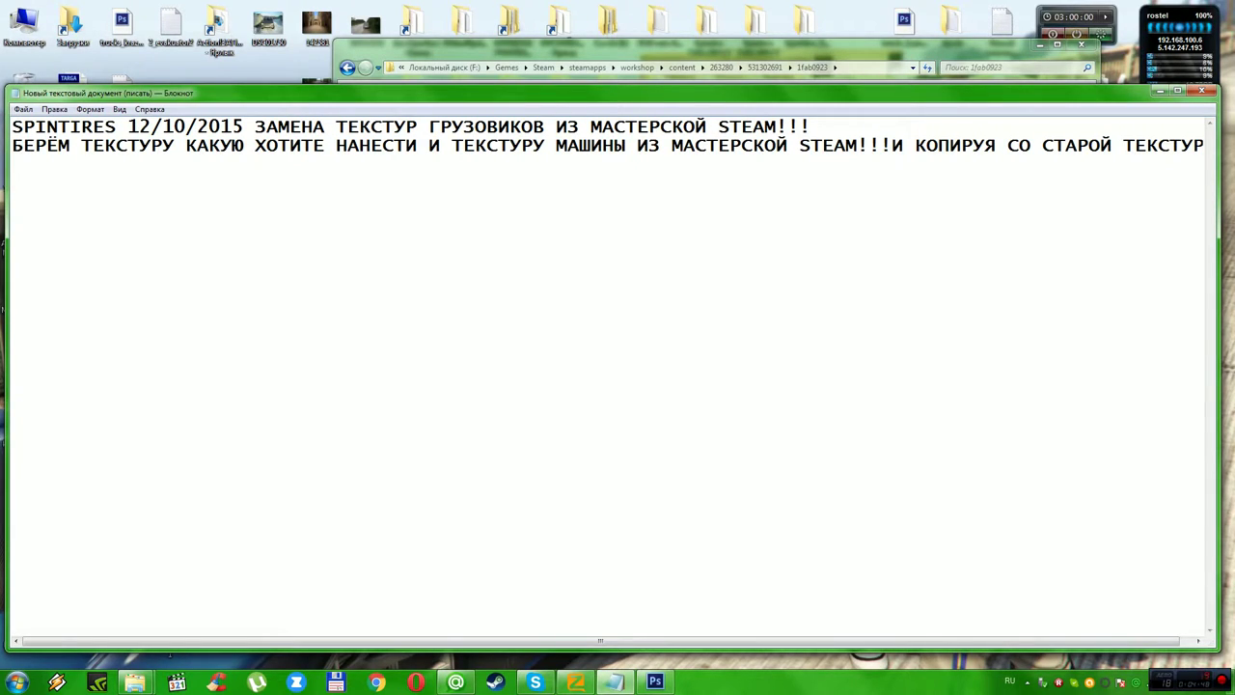
{"action": "type", "text": "ЕРЕ"}
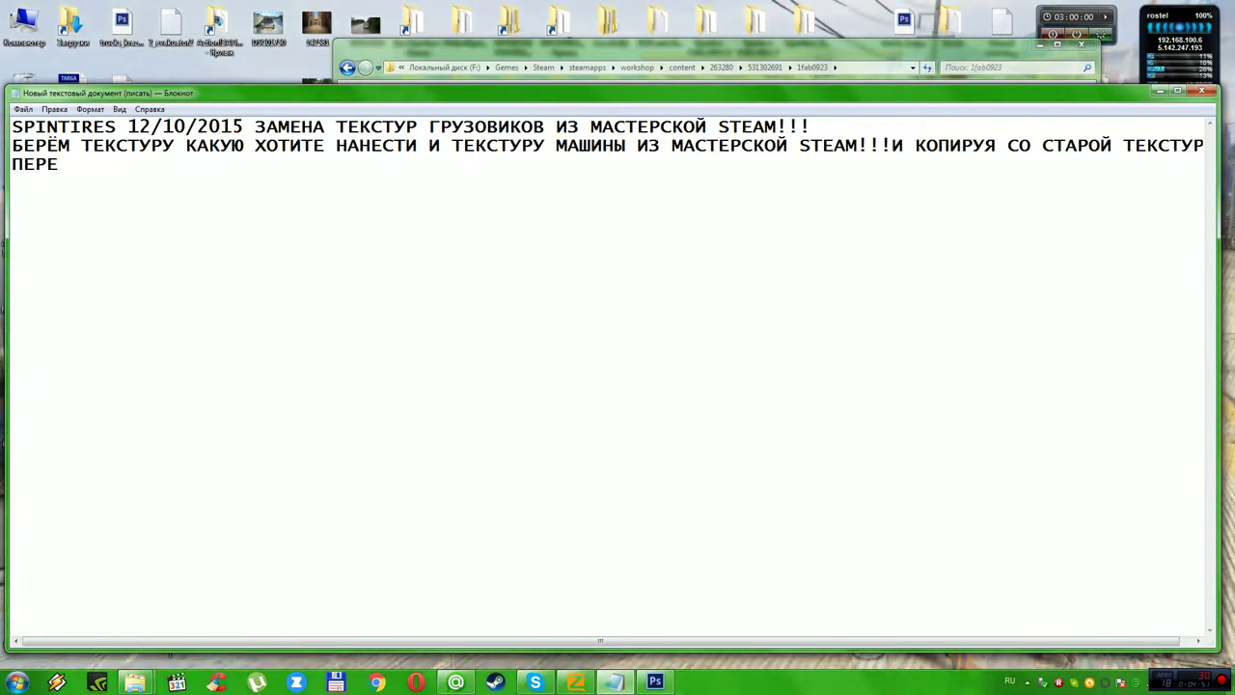
{"action": "type", "text": "НОС"}
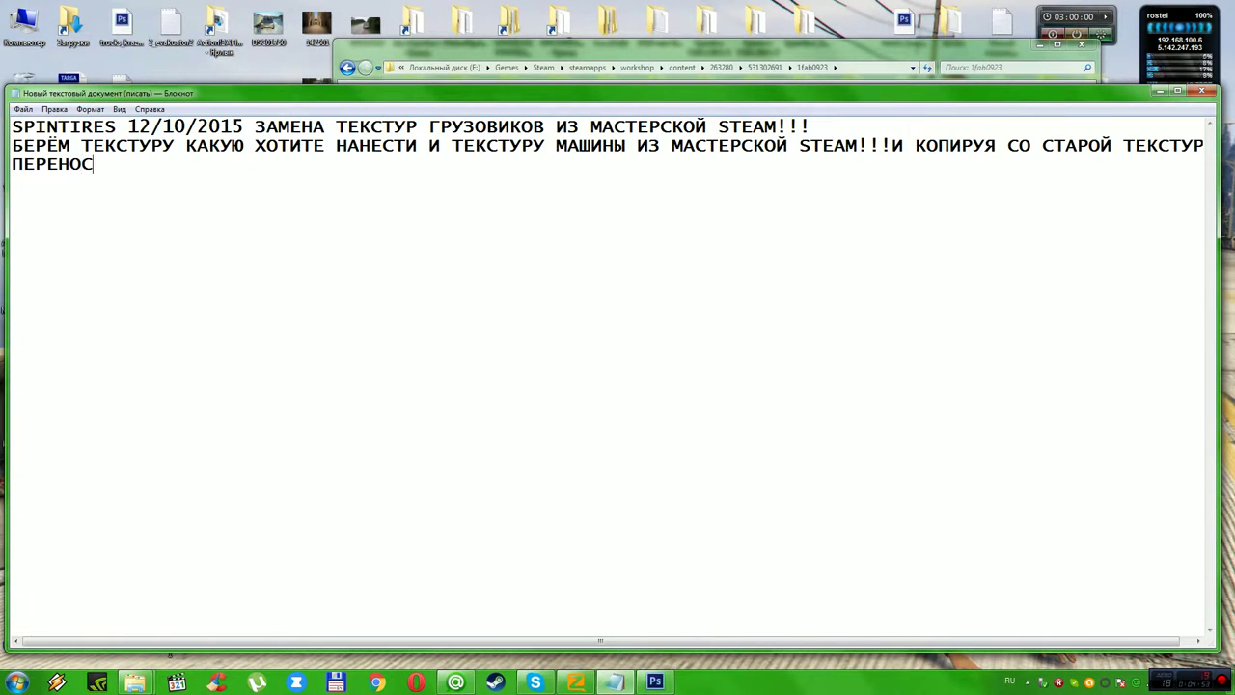
{"action": "type", "text": "ИМ"}
{"action": "type", "text": "НА НОВУЮ!!"}
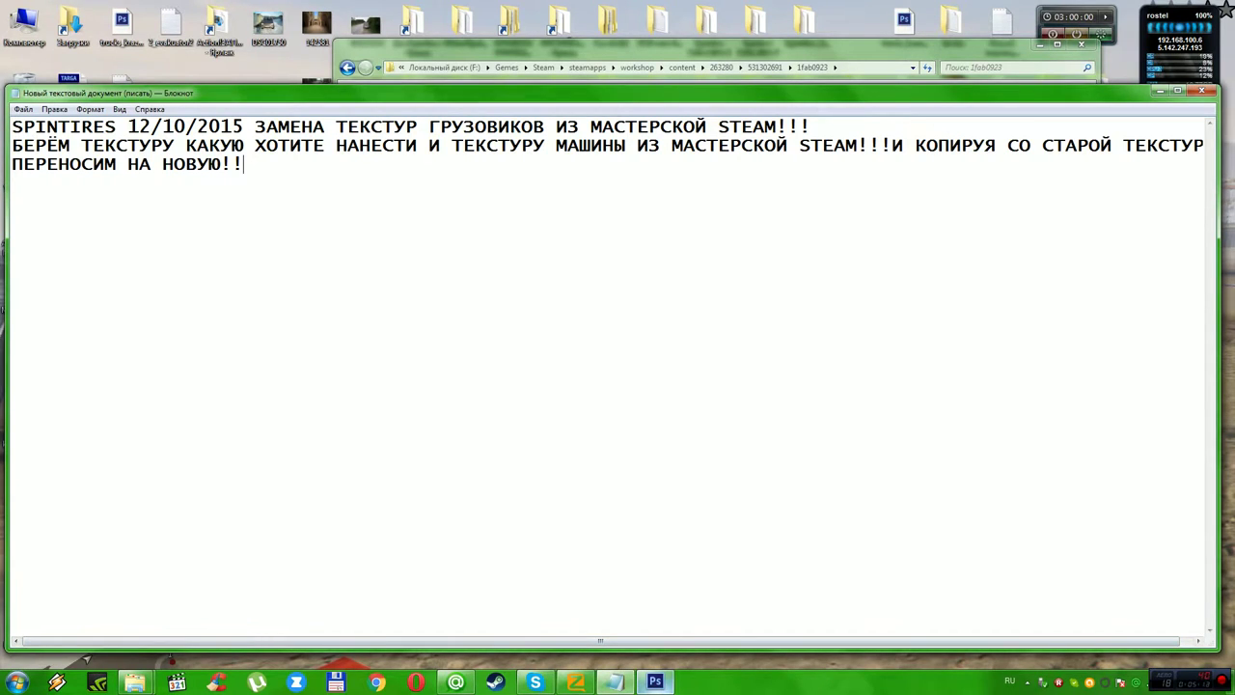
Move the Photoshop window lower over the notes and narrow the Notepad window to uncover the desktop shortcuts.
{"action": "left_click", "coordinate": [655, 681]}
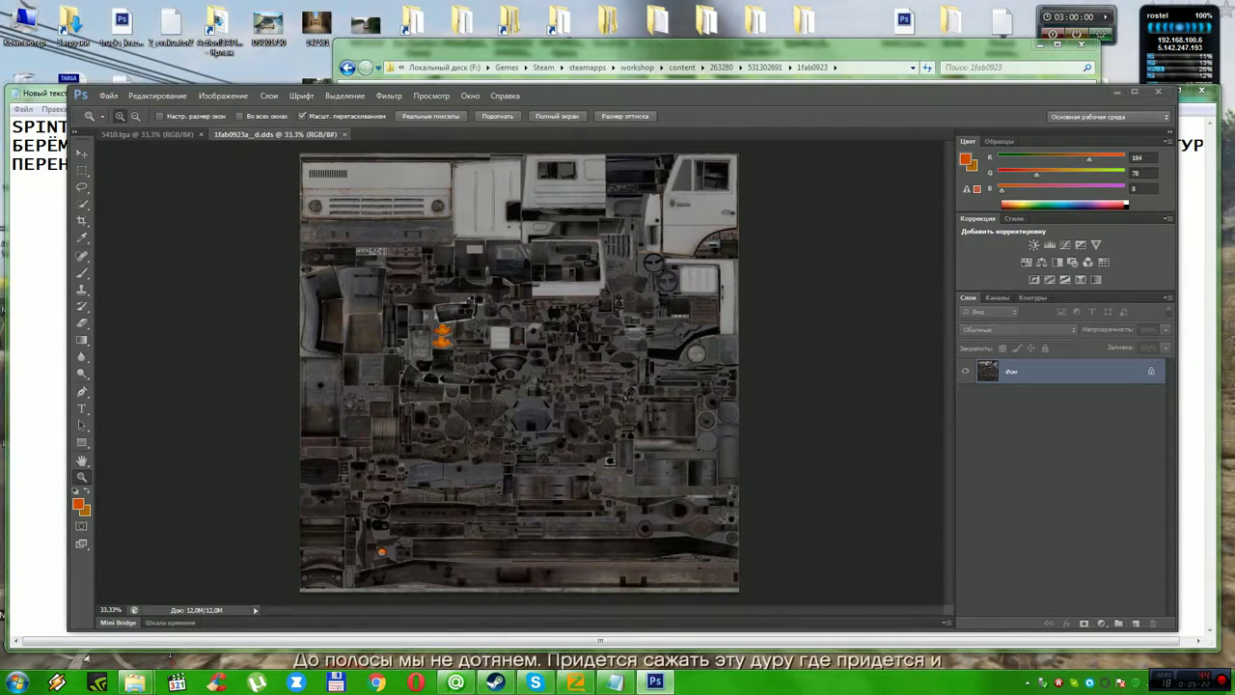
{"action": "left_click_drag", "start_coordinate": [897, 97], "coordinate": [873, 187]}
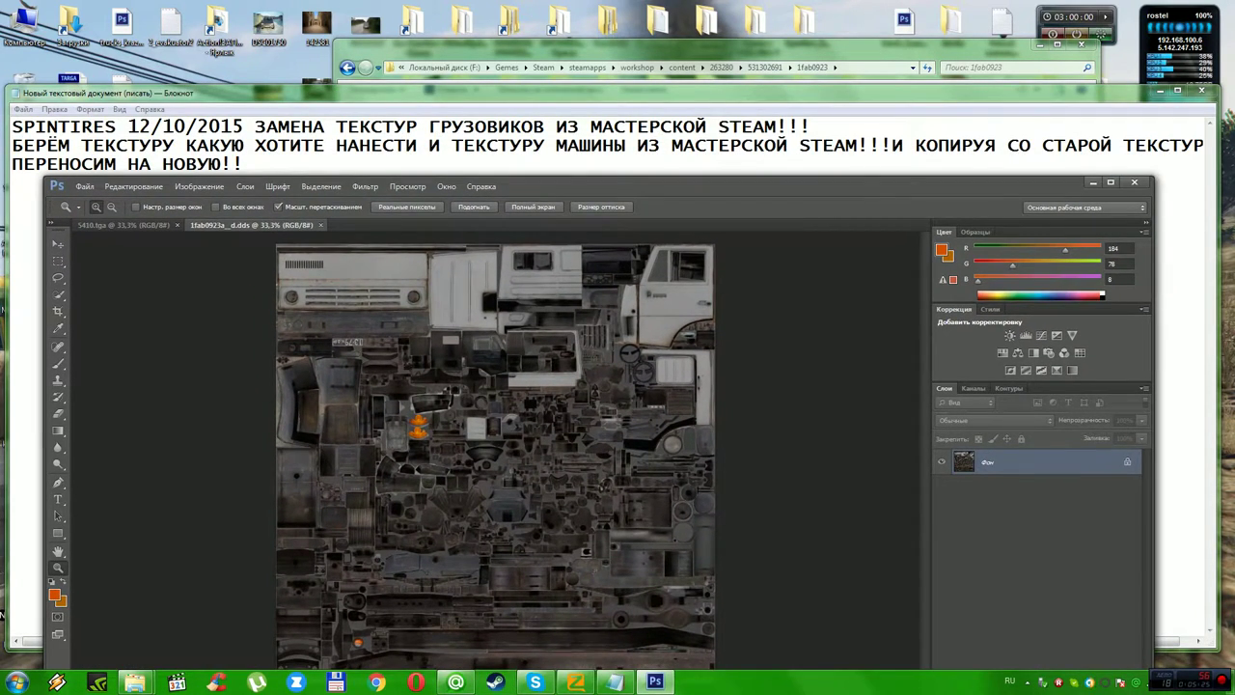
{"action": "left_click_drag", "start_coordinate": [1220, 262], "coordinate": [1138, 262]}
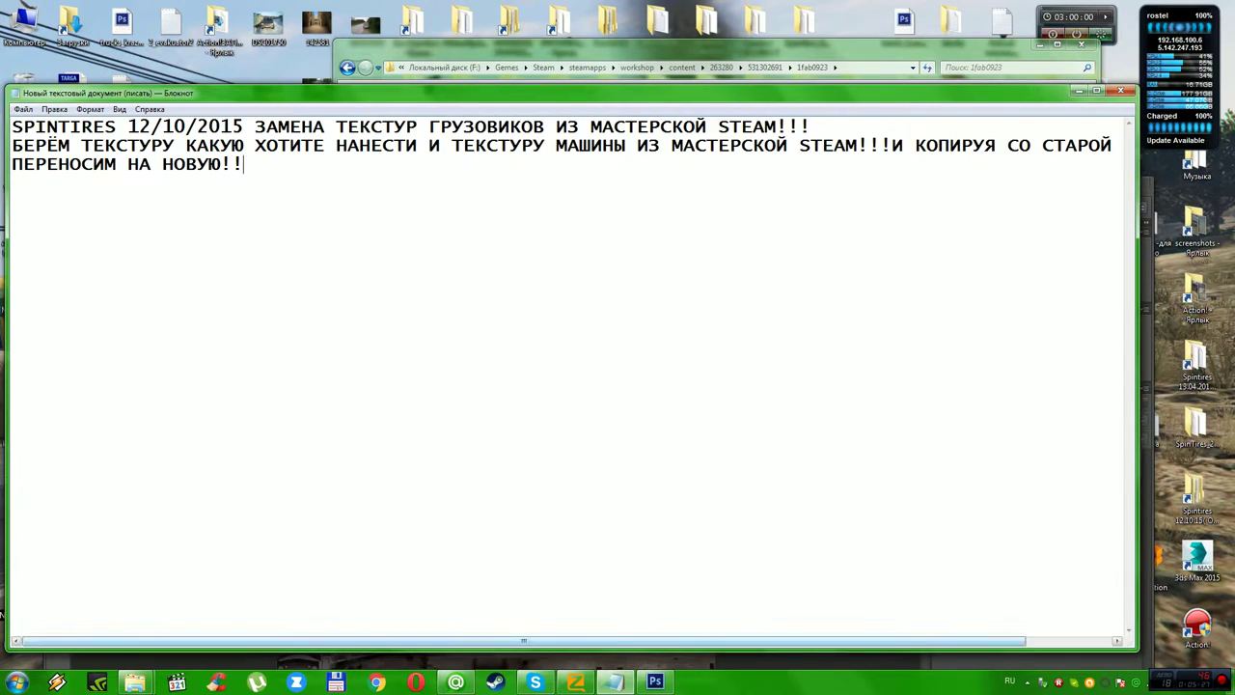
Start the Steam client, bring up its library downloads page, and minimize the Steam window.
{"action": "mouse_move", "coordinate": [655, 681]}
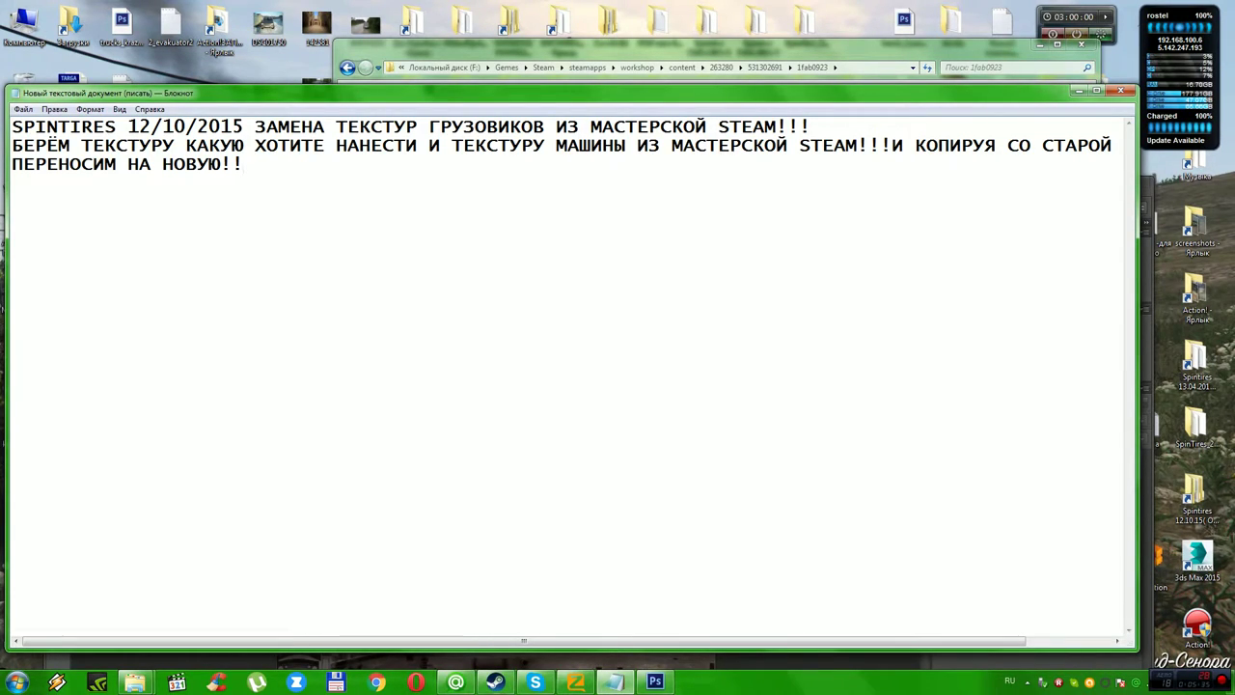
{"action": "left_click", "coordinate": [495, 682]}
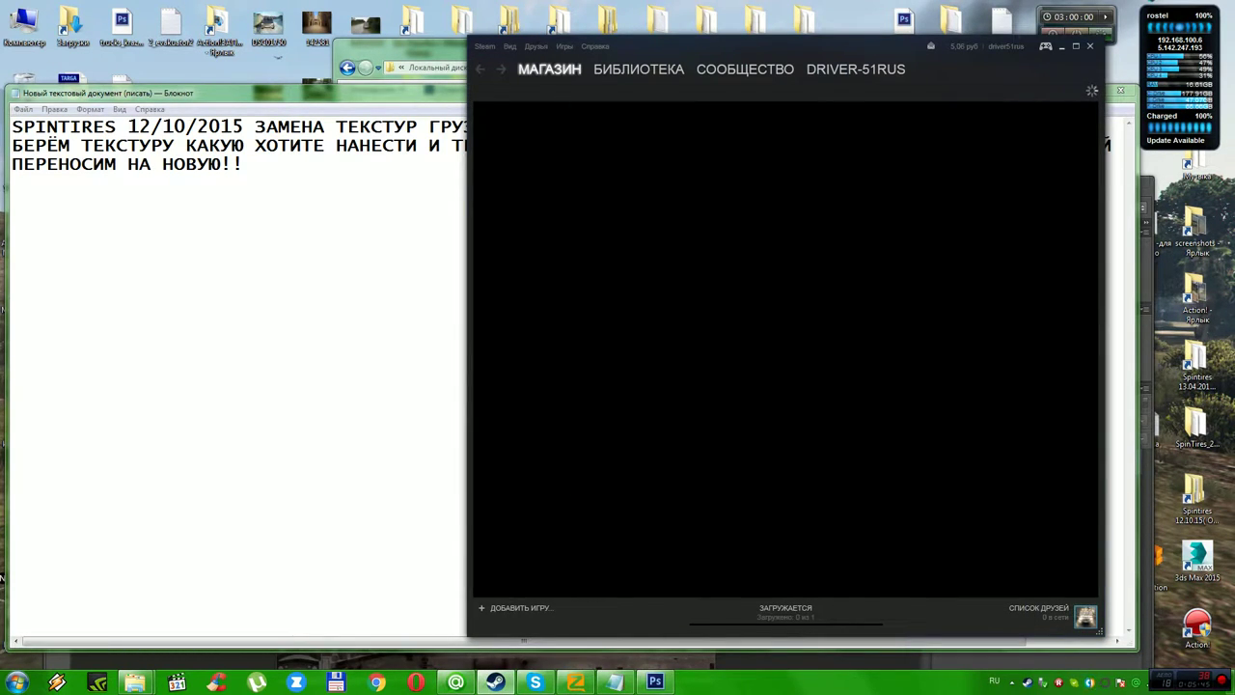
{"action": "left_click", "coordinate": [1062, 46]}
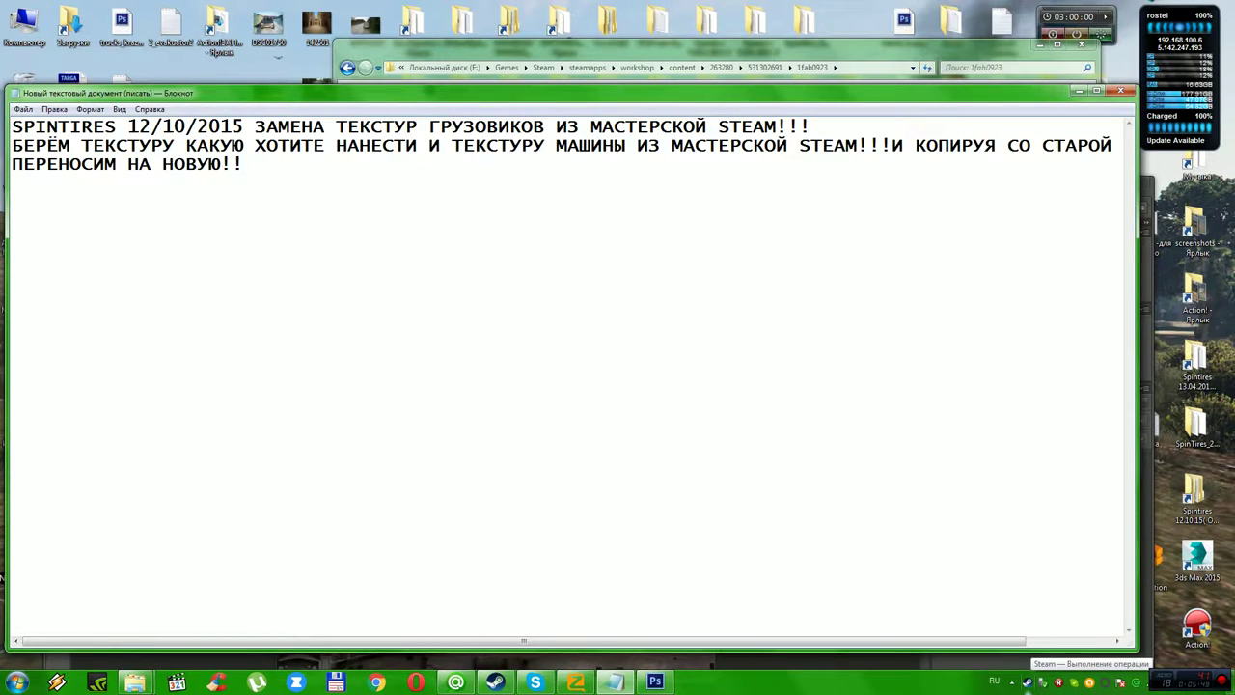
{"action": "right_click", "coordinate": [1028, 680]}
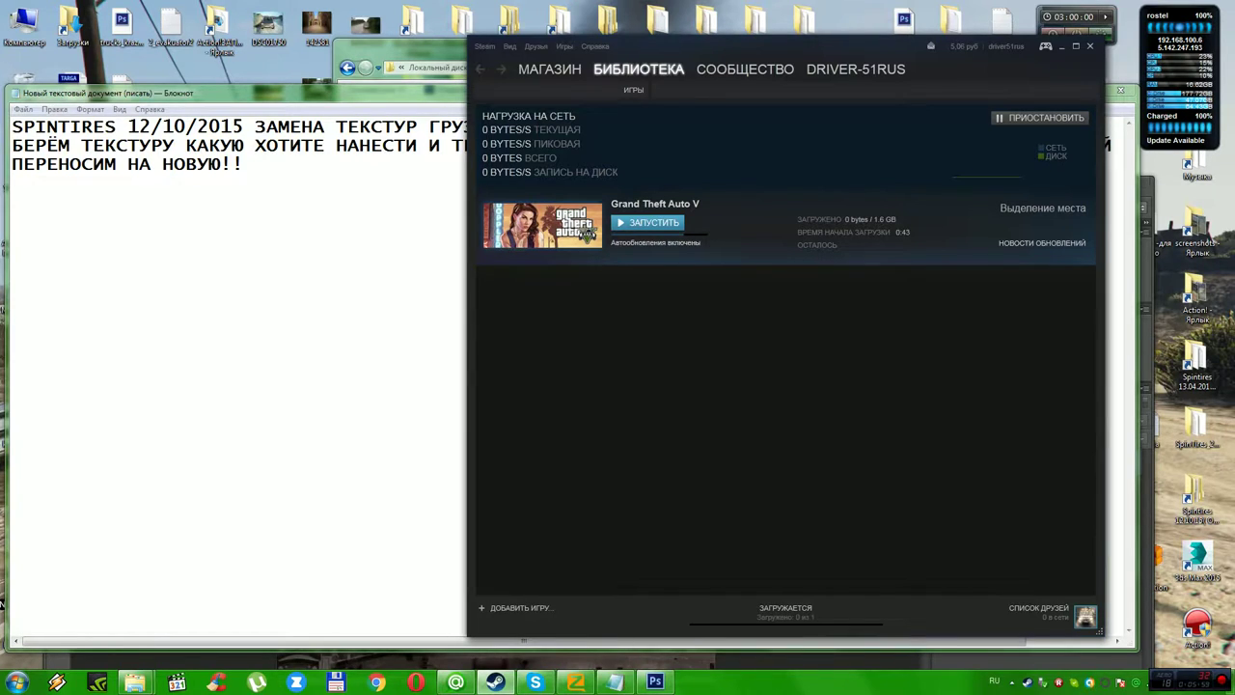
{"action": "left_click", "coordinate": [1062, 47]}
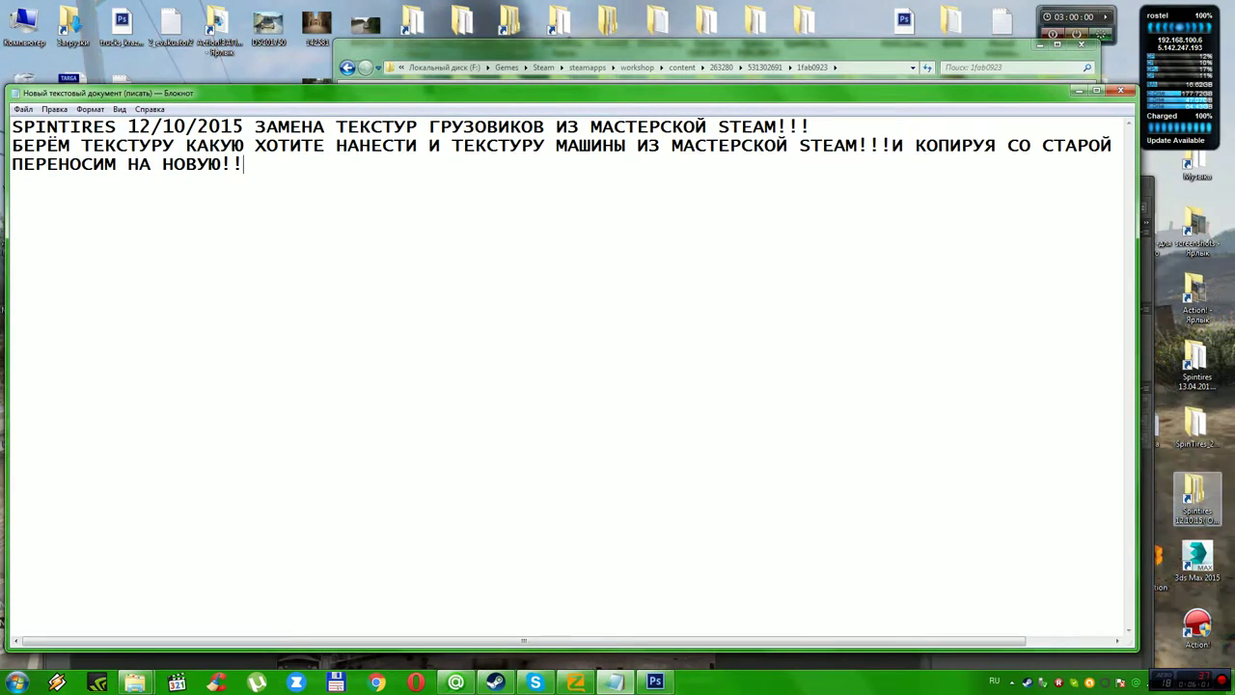
Open the Spintires folder inside "Spintires 12.10.15( Обновление 12.10.15 )" and select the "Полная очистка SpinTires" batch file.
{"action": "double_click", "coordinate": [1196, 497]}
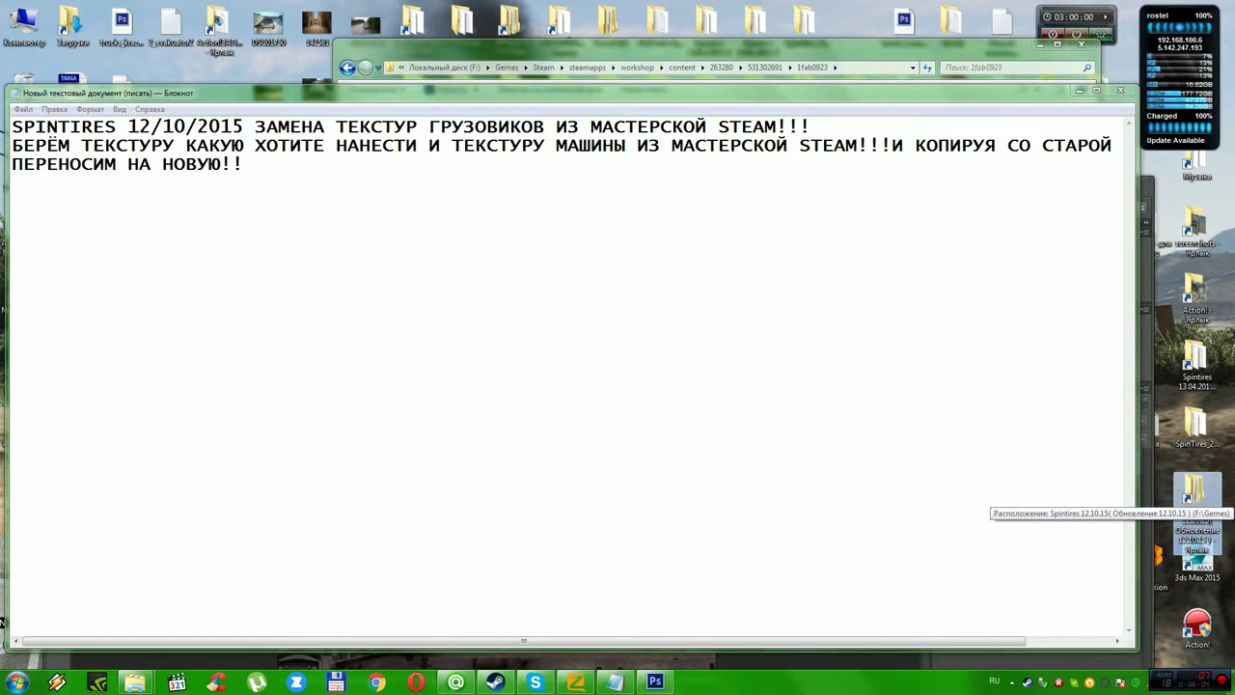
{"action": "double_click", "coordinate": [1196, 497]}
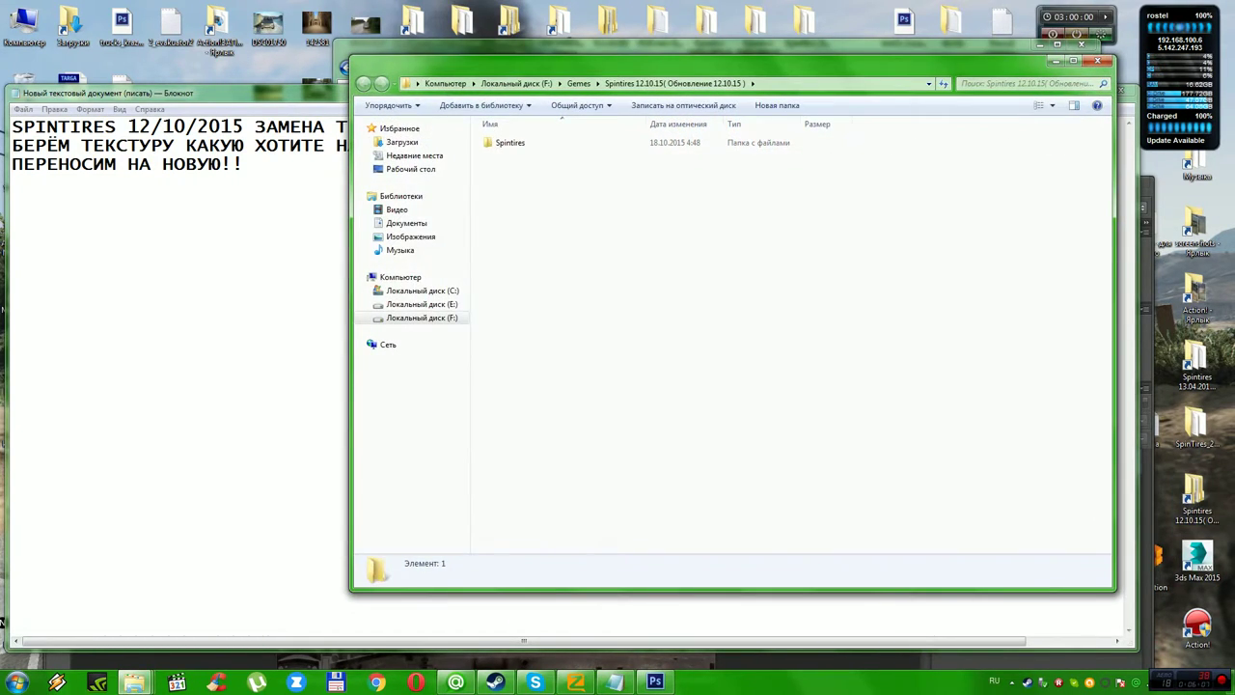
{"action": "double_click", "coordinate": [509, 142]}
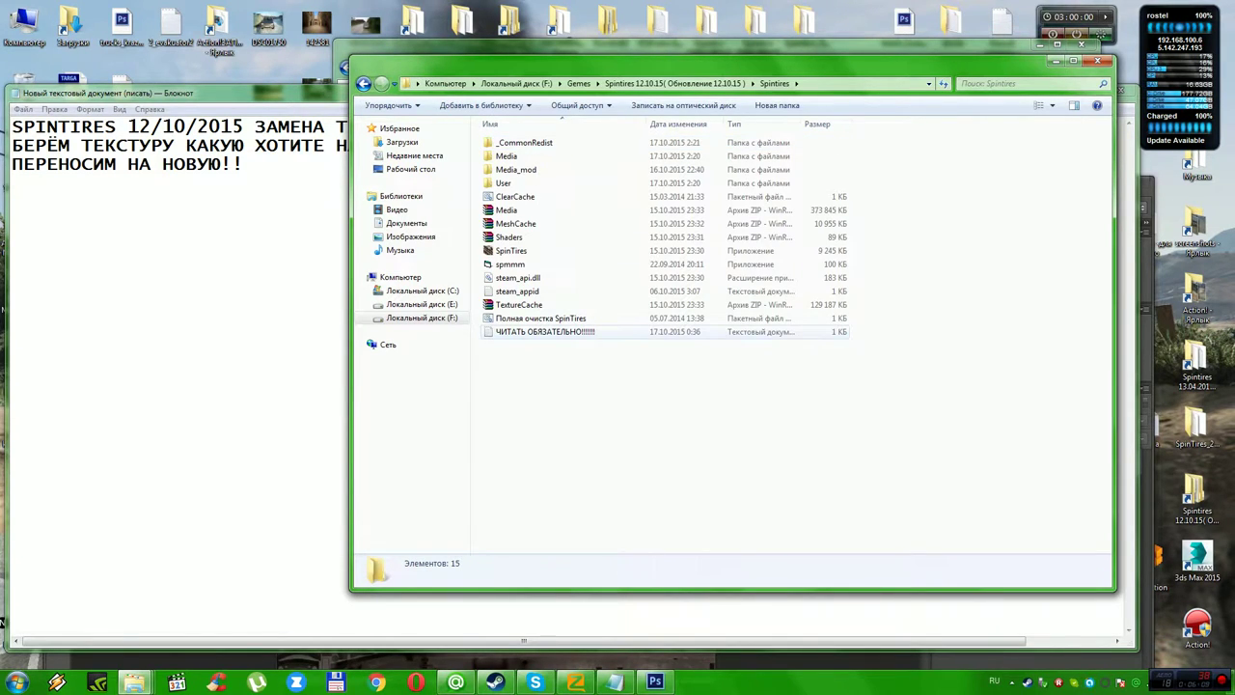
{"action": "left_click", "coordinate": [540, 318]}
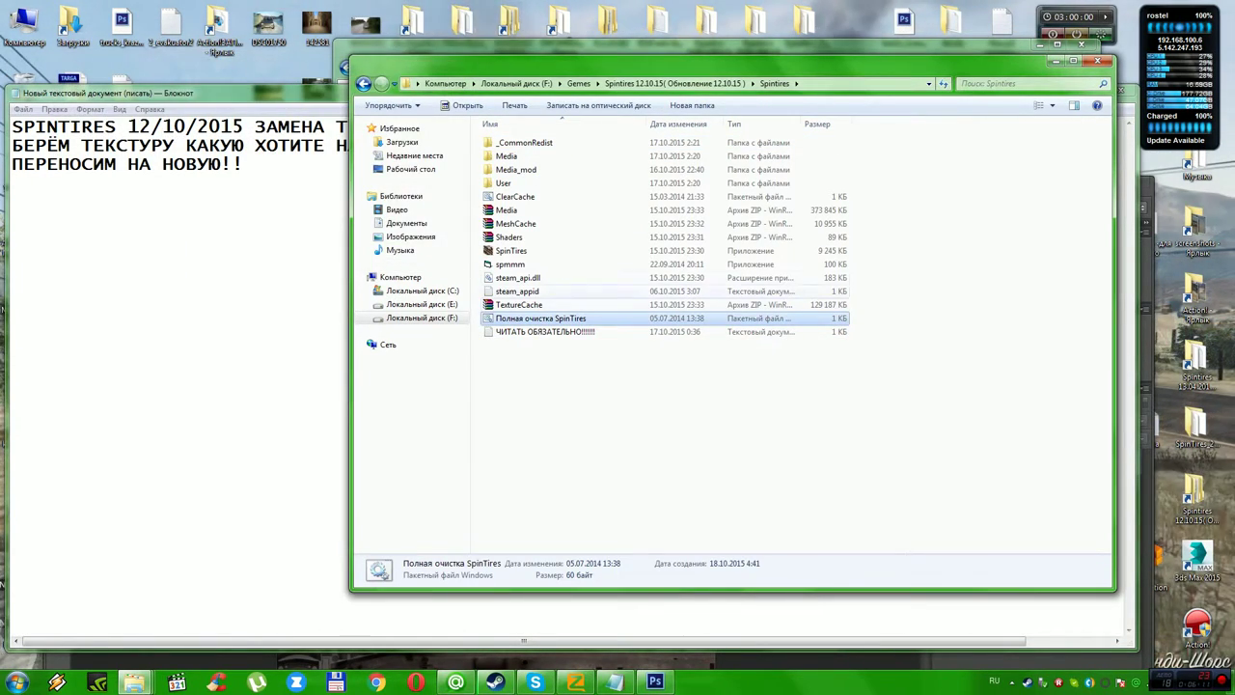
Launch the SpinTires application from the game folder, skip the intro video, and start a game.
{"action": "left_click", "coordinate": [512, 251]}
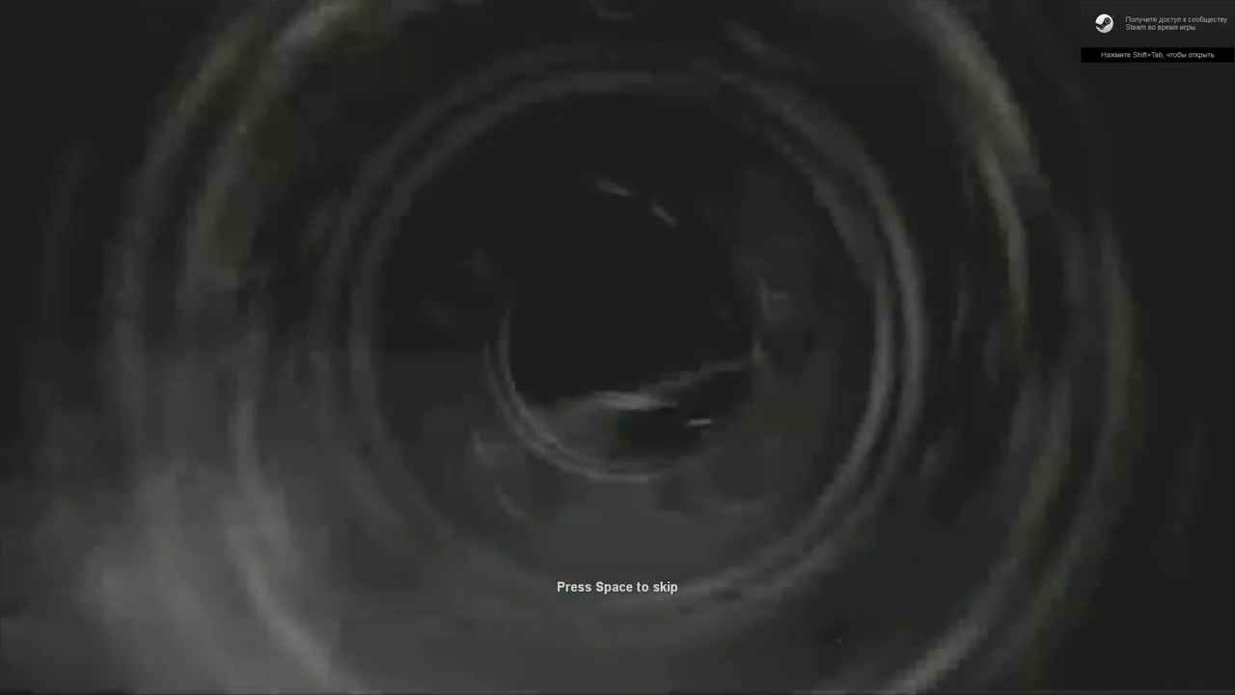
{"action": "key", "text": "space"}
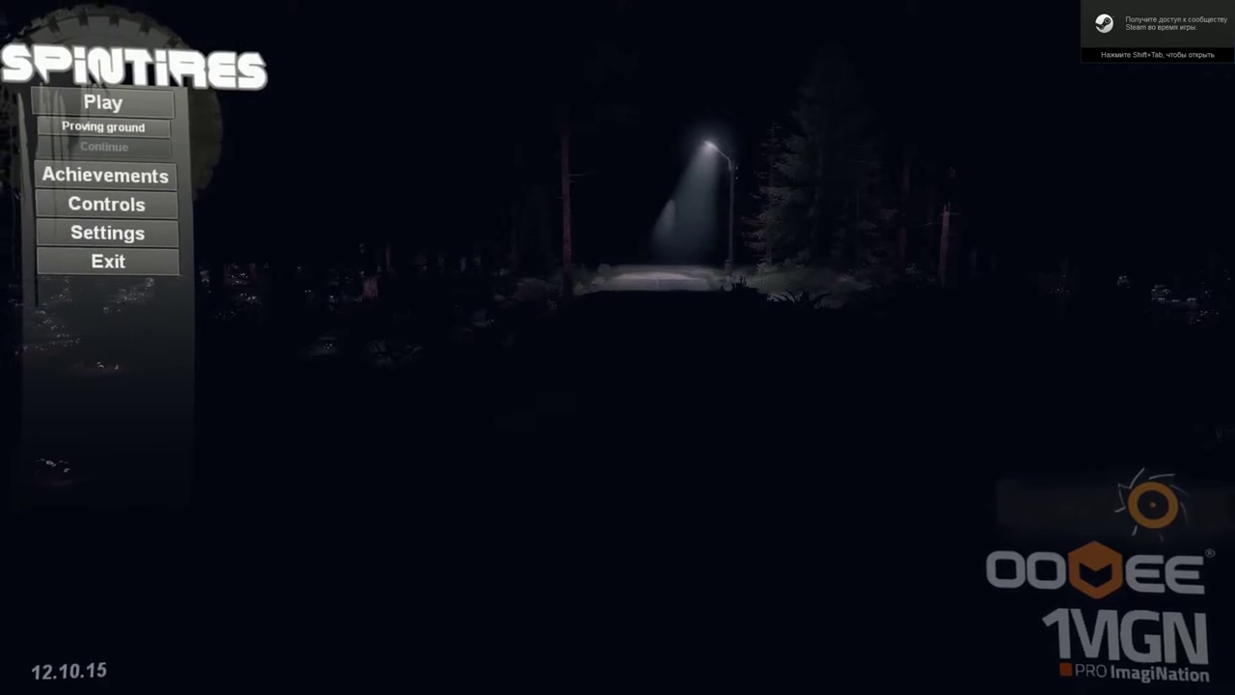
{"action": "left_click", "coordinate": [1143, 248]}
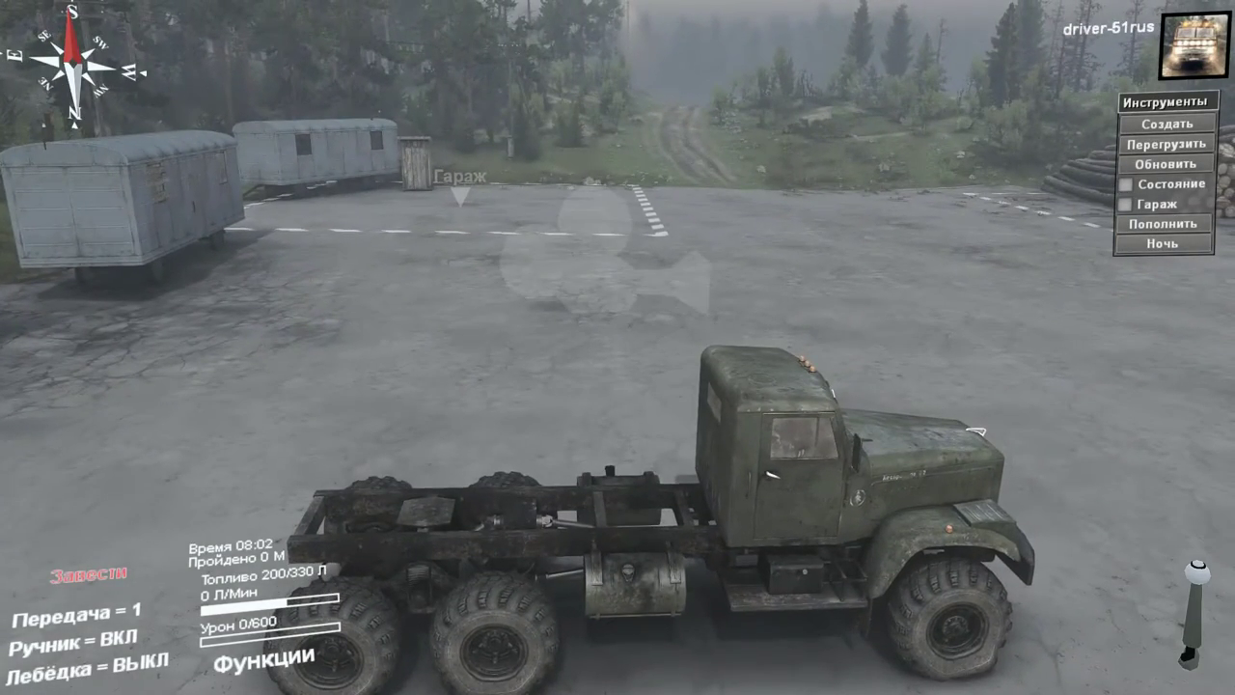
Create a Type C-4310 (White) truck on the open ground behind the green truck and resume the game.
{"action": "left_click", "coordinate": [1168, 123]}
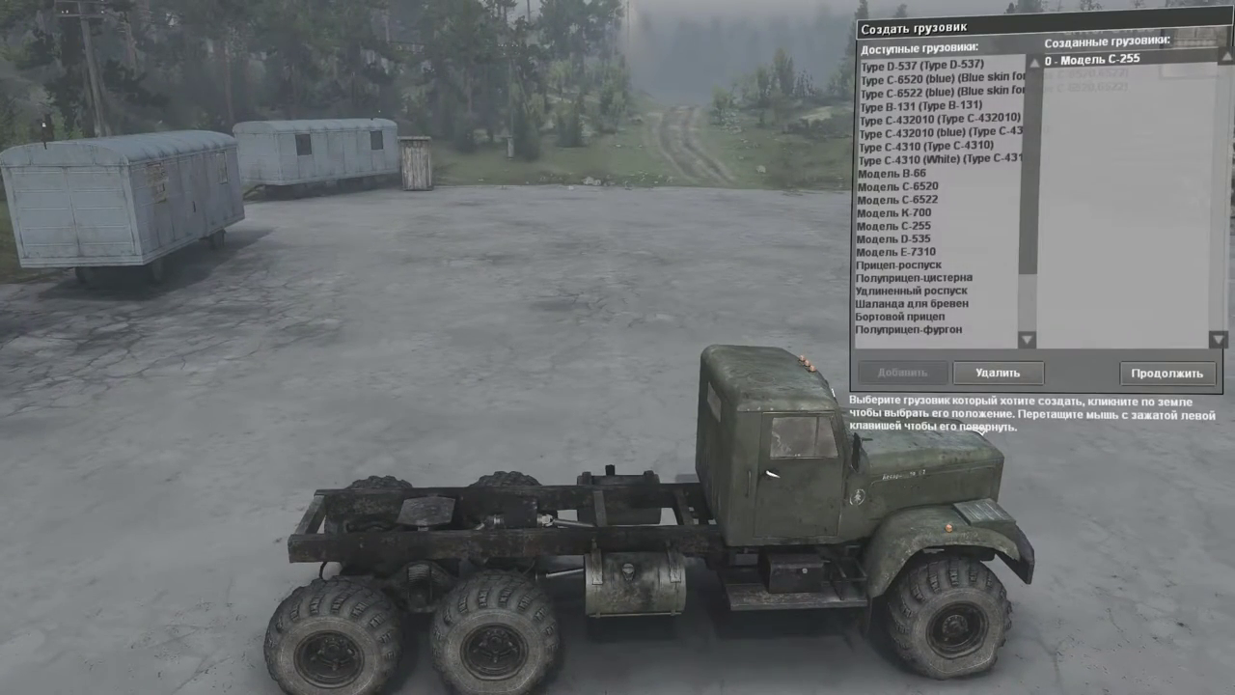
{"action": "left_click", "coordinate": [932, 160]}
{"action": "left_click_drag", "start_coordinate": [743, 255], "coordinate": [743, 313]}
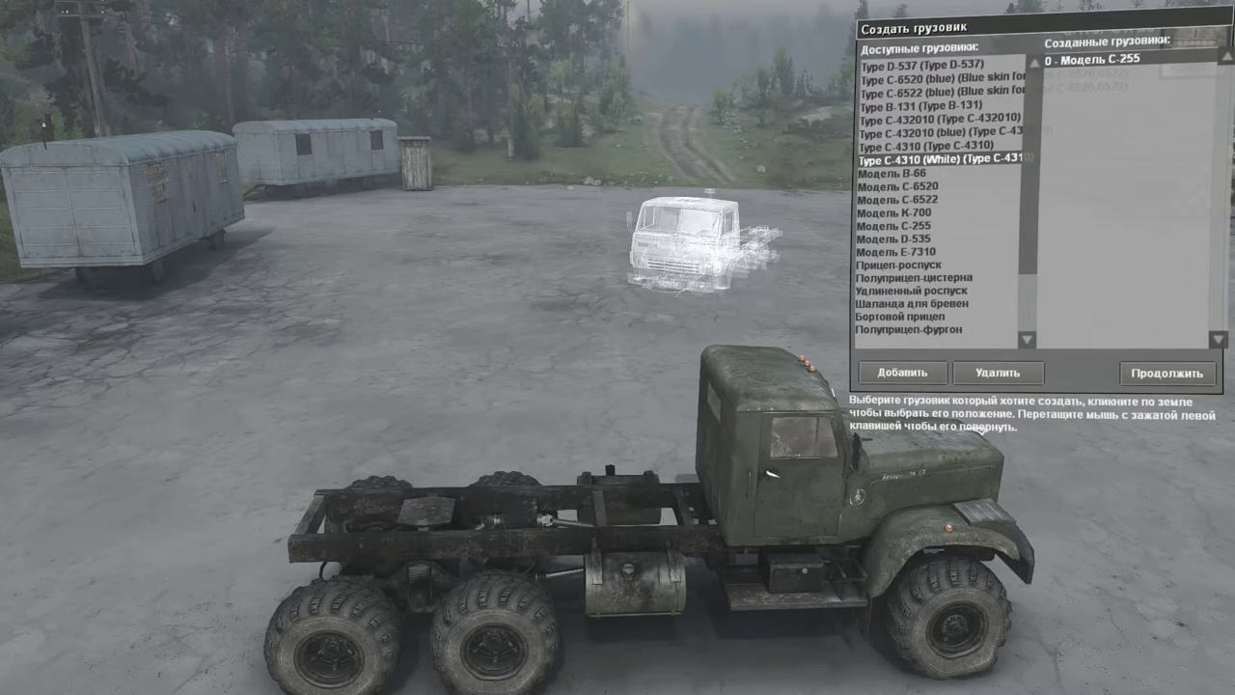
{"action": "left_click", "coordinate": [902, 372]}
{"action": "left_click", "coordinate": [1167, 372]}
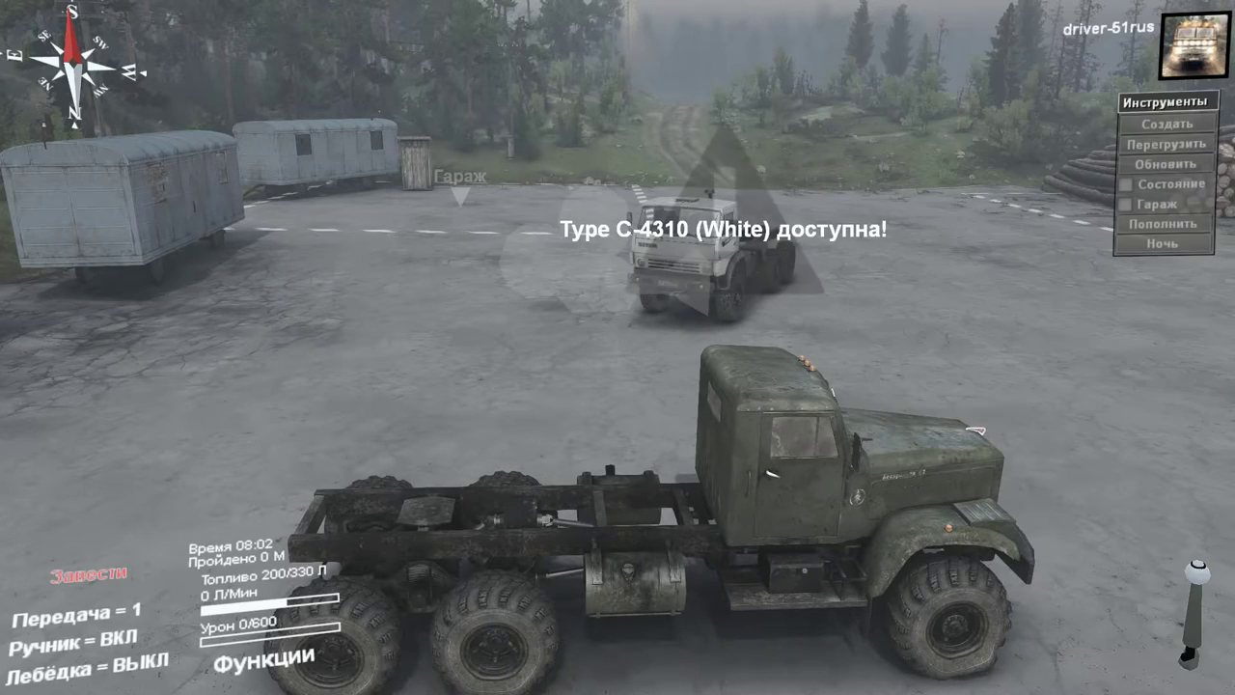
Switch control to the white Type C-4310 truck and refill its fuel tank.
{"action": "left_click", "coordinate": [265, 660]}
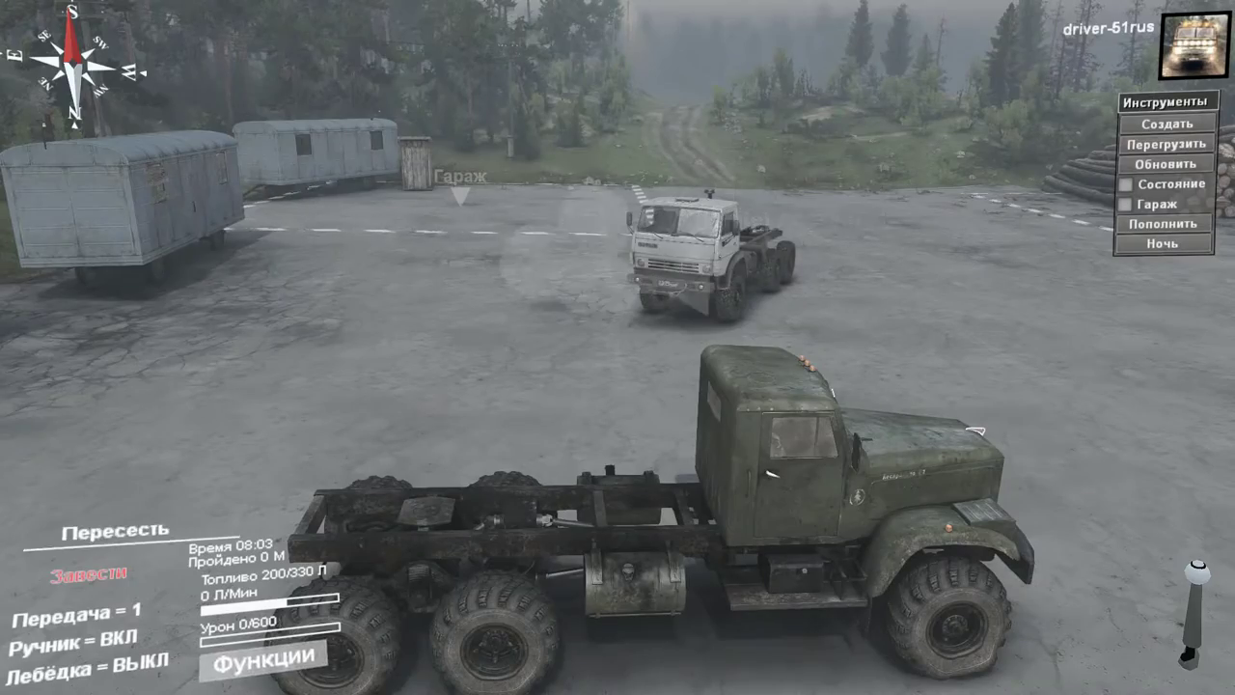
{"action": "left_click", "coordinate": [116, 531]}
{"action": "left_click", "coordinate": [718, 238]}
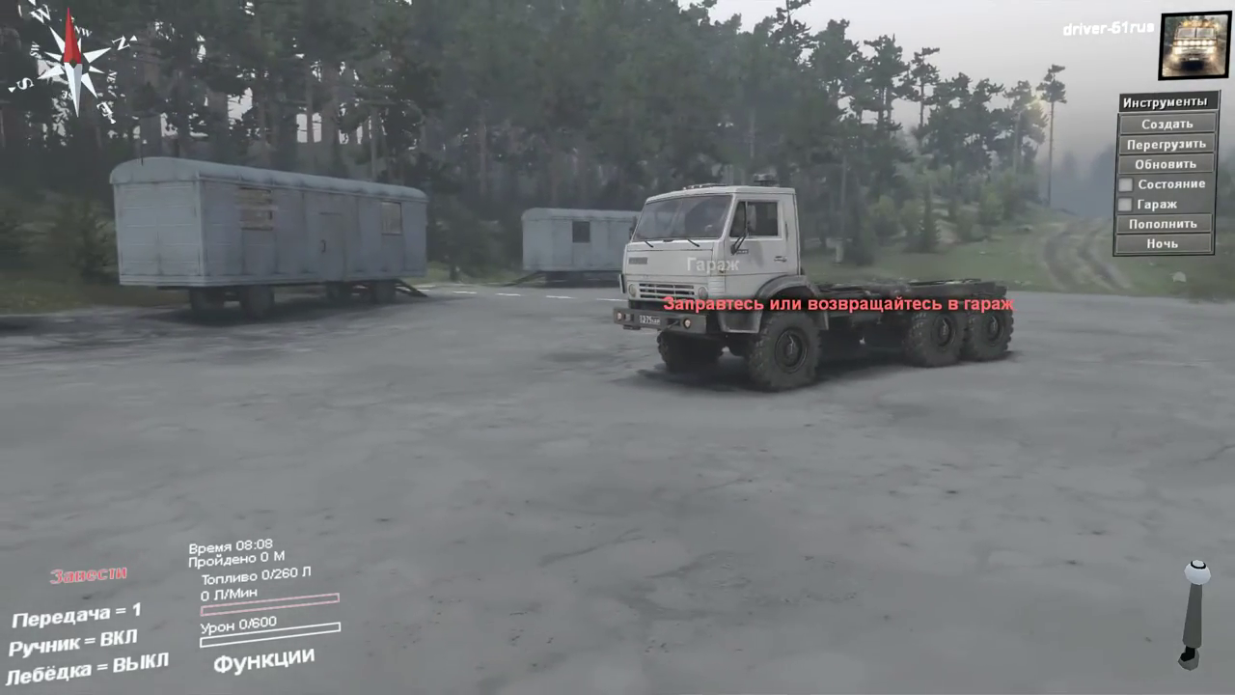
{"action": "left_click", "coordinate": [1164, 223]}
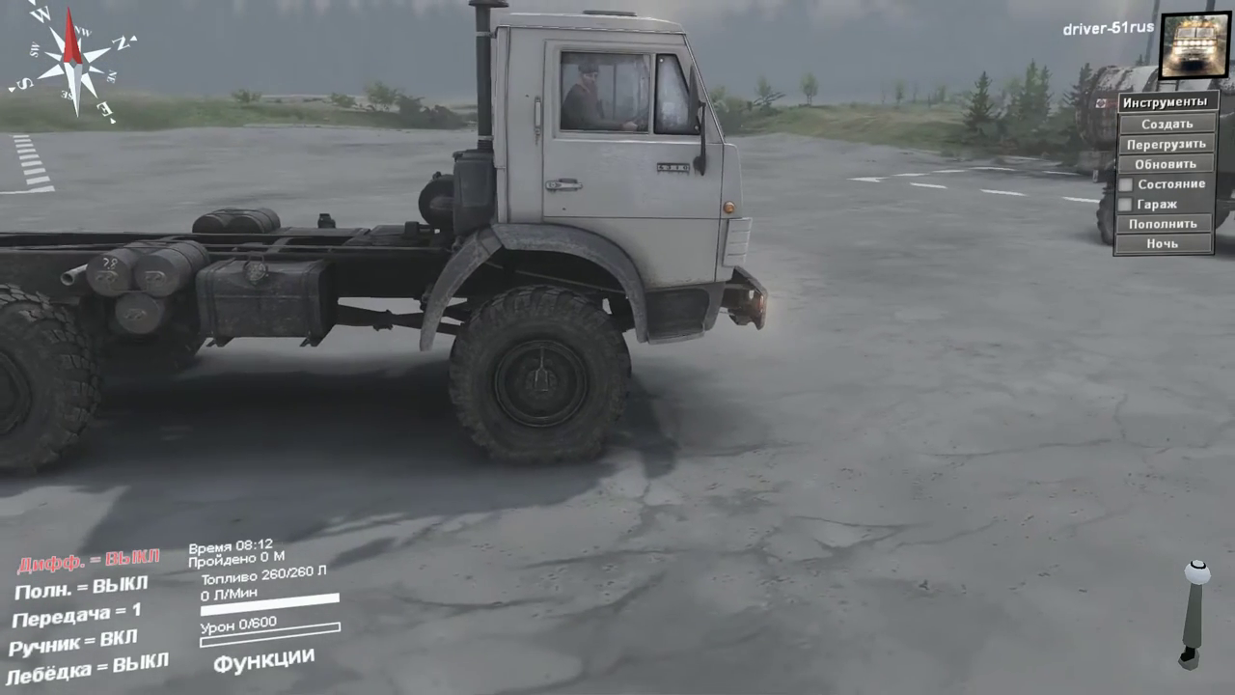
Quit the Spintires game and minimize the game folder window.
{"action": "key", "text": "Escape"}
{"action": "left_click", "coordinate": [617, 408]}
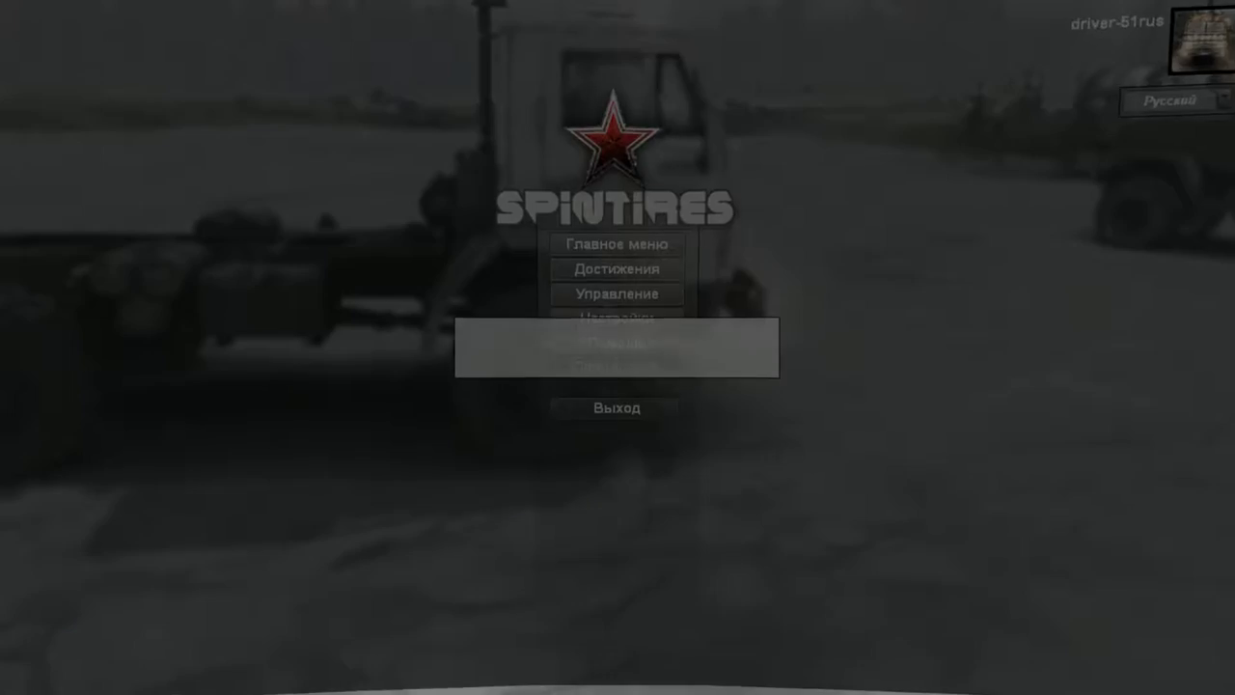
{"action": "left_click", "coordinate": [579, 365]}
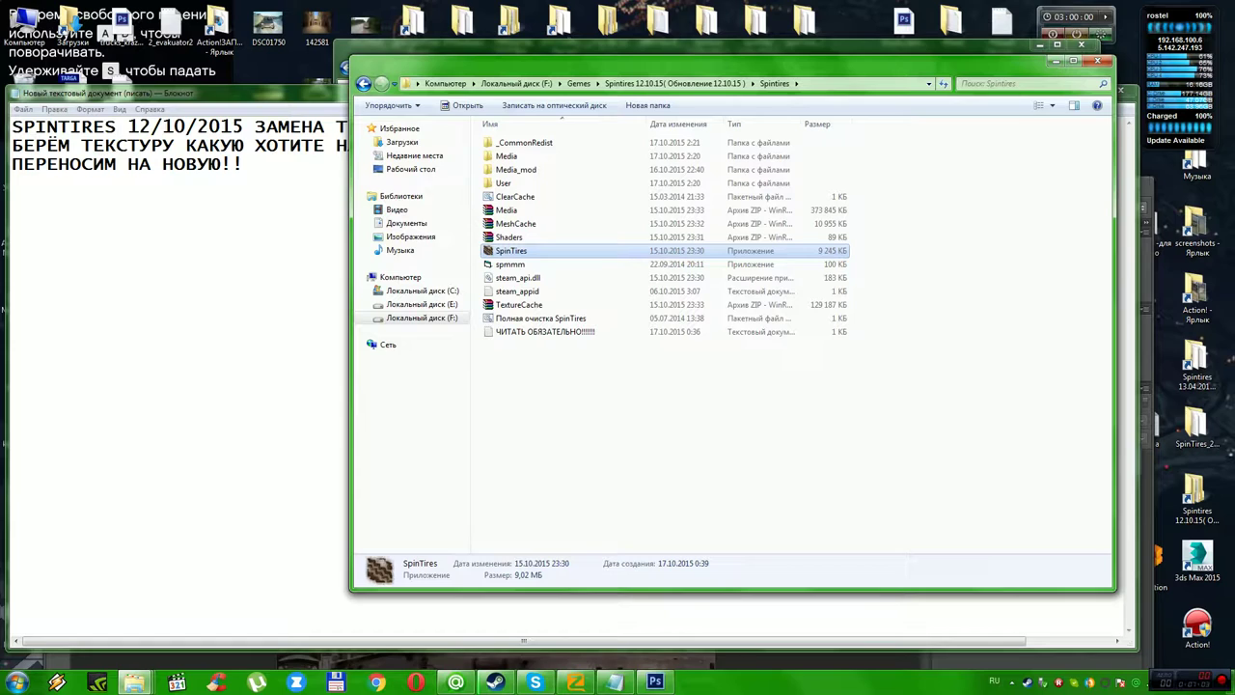
{"action": "left_click", "coordinate": [1057, 61]}
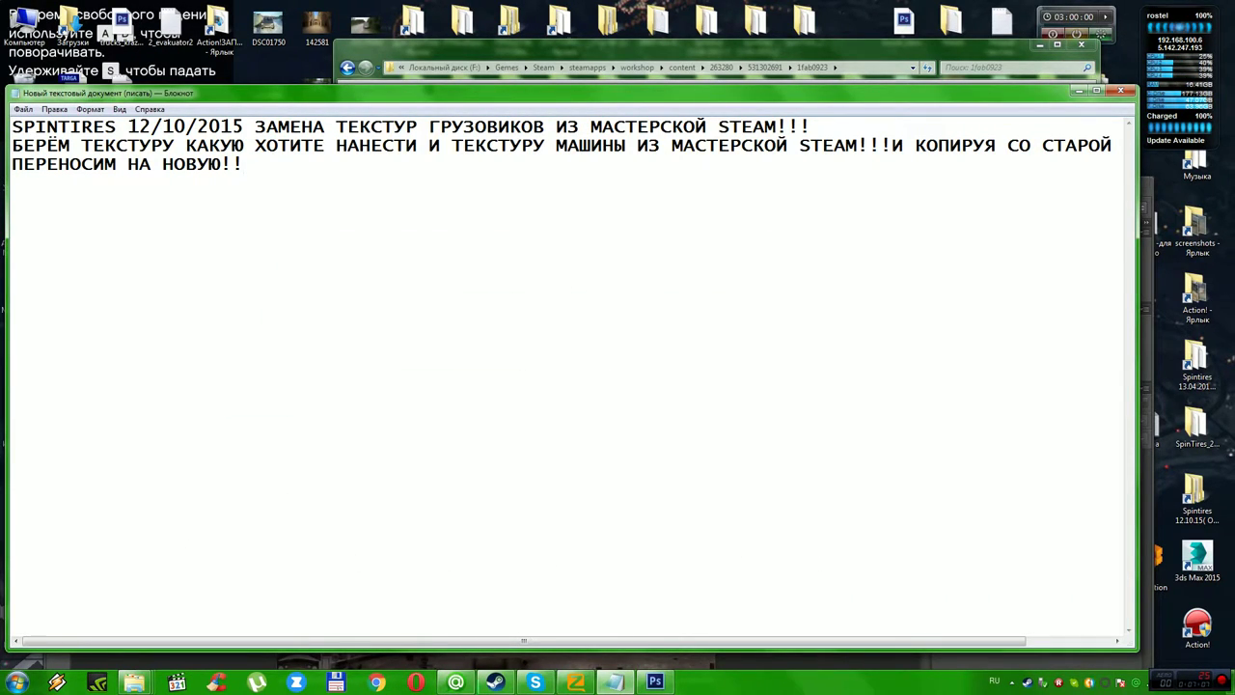
Switch to Photoshop, reposition its window higher on the desktop, and bring up the 5410.tga texture.
{"action": "left_click", "coordinate": [655, 682]}
{"action": "left_click_drag", "start_coordinate": [701, 182], "coordinate": [732, 84]}
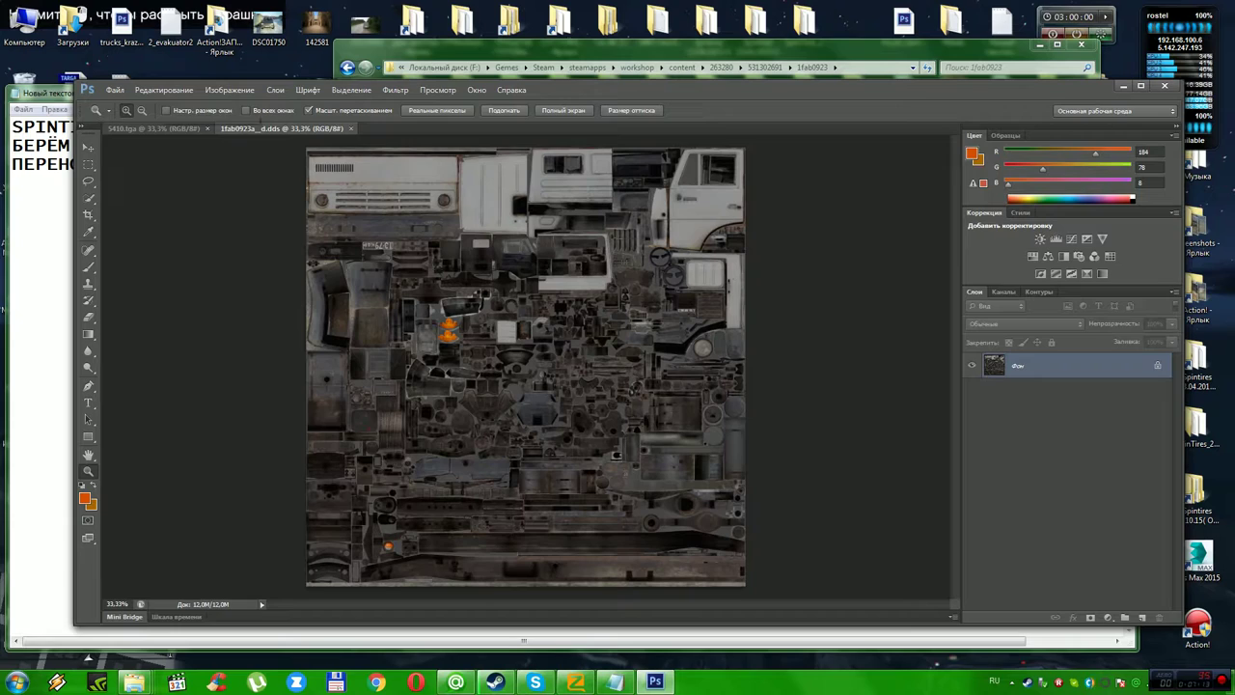
{"action": "left_click", "coordinate": [154, 128]}
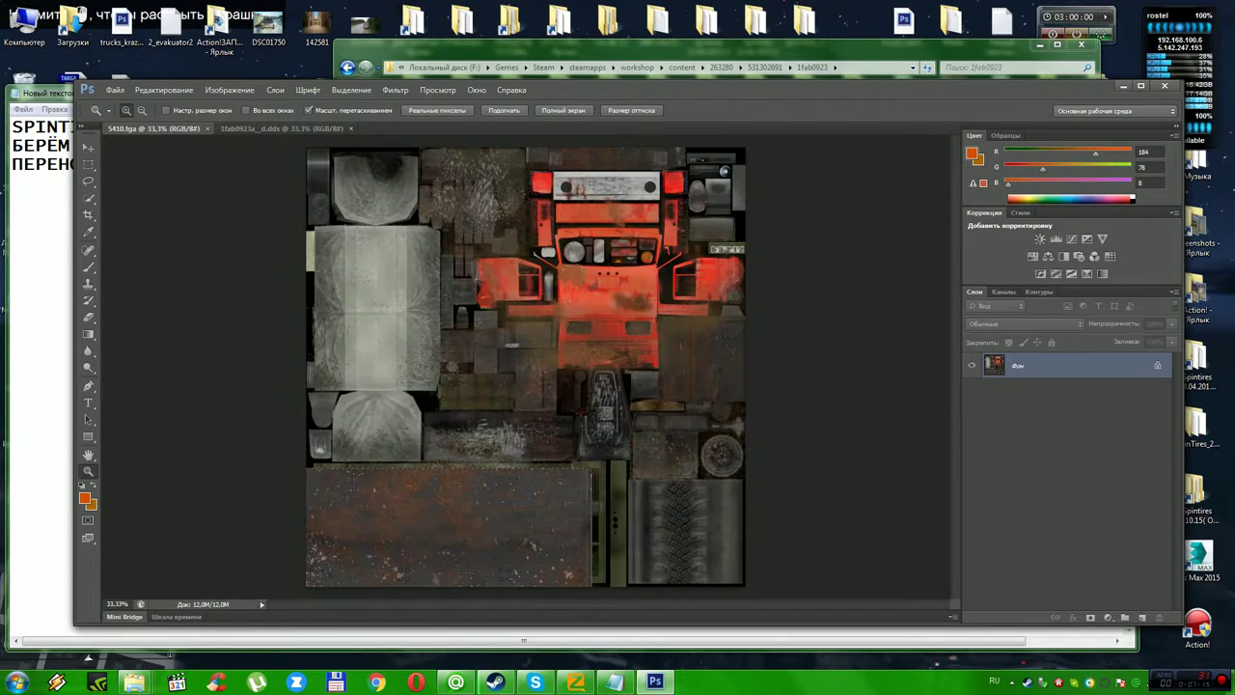
{"action": "scroll", "coordinate": [489, 428], "scroll_direction": "up", "scroll_amount": 2}
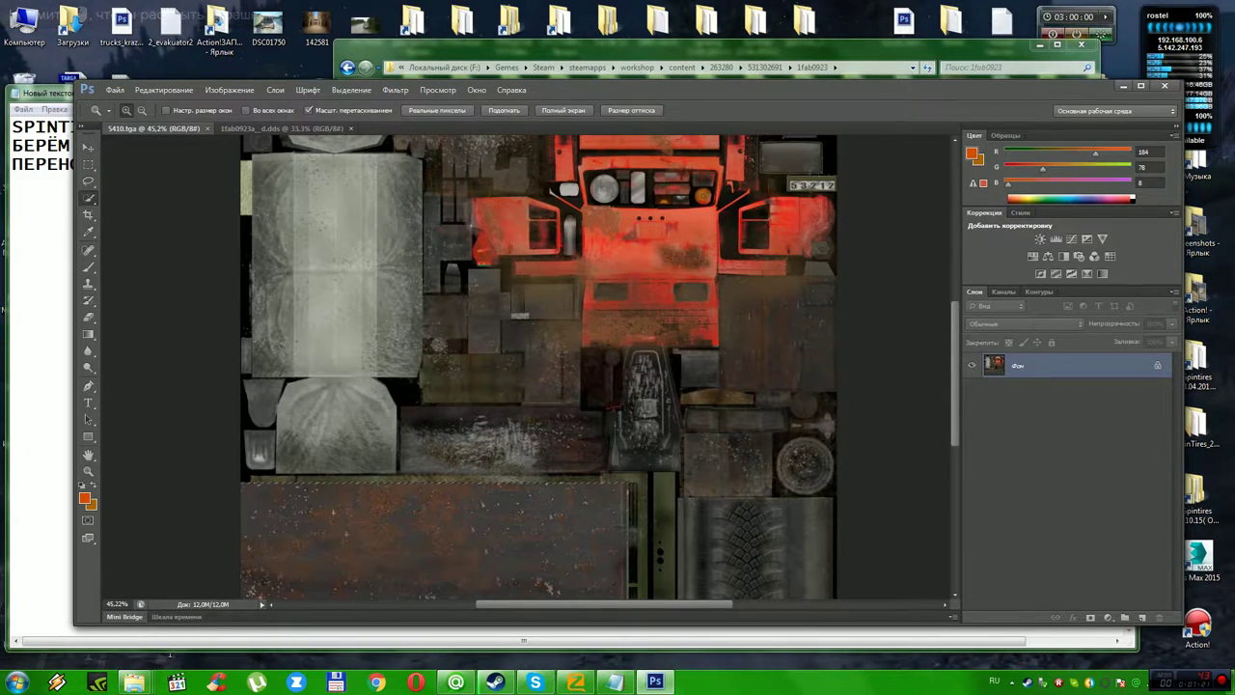
{"action": "left_click", "coordinate": [87, 197]}
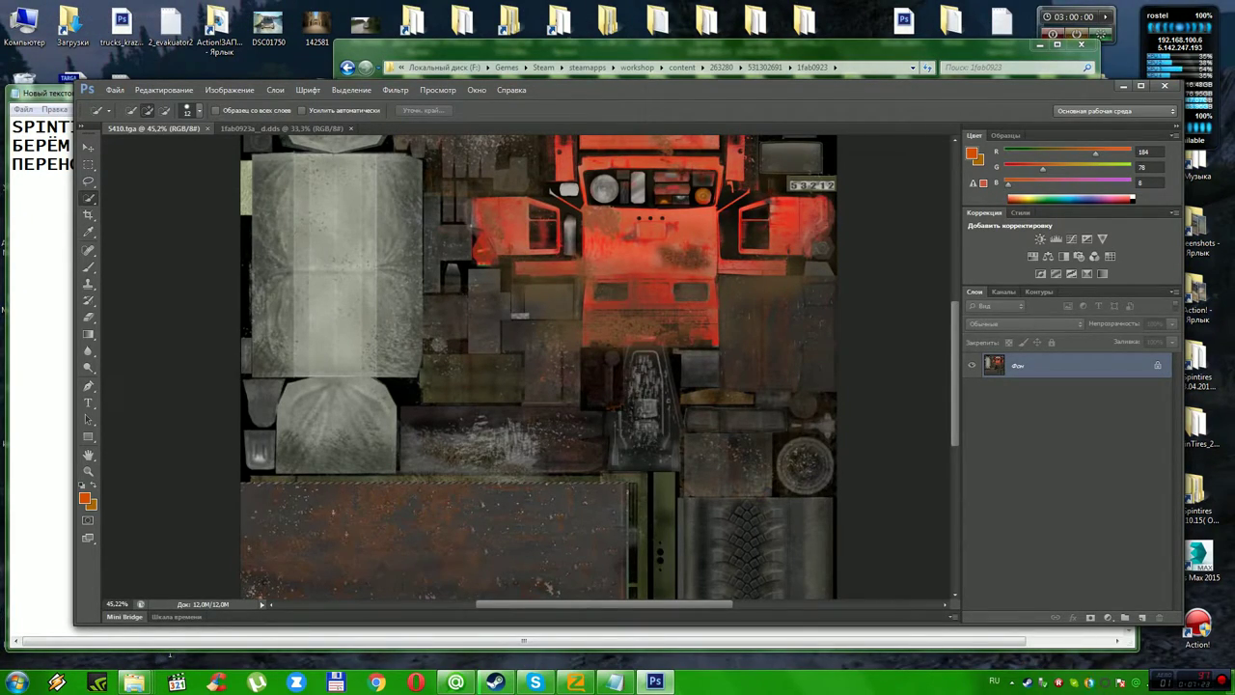
{"action": "left_click_drag", "start_coordinate": [478, 229], "coordinate": [547, 245]}
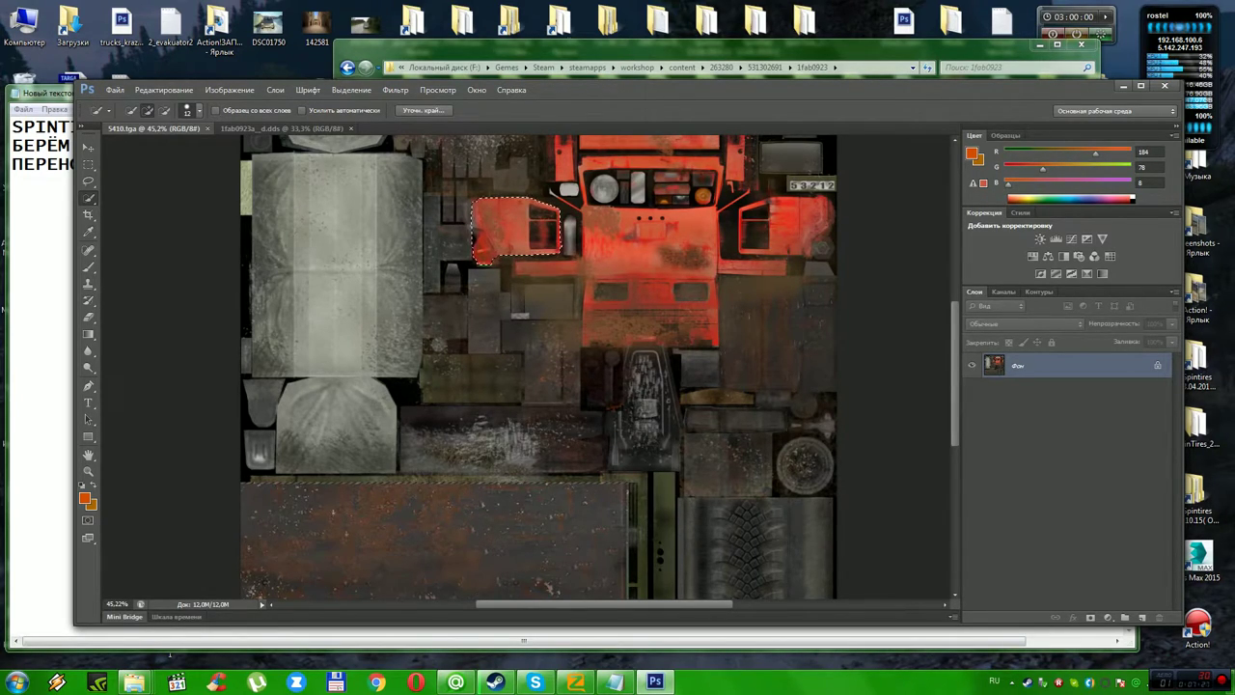
{"action": "left_click", "coordinate": [88, 164]}
{"action": "left_click", "coordinate": [474, 228]}
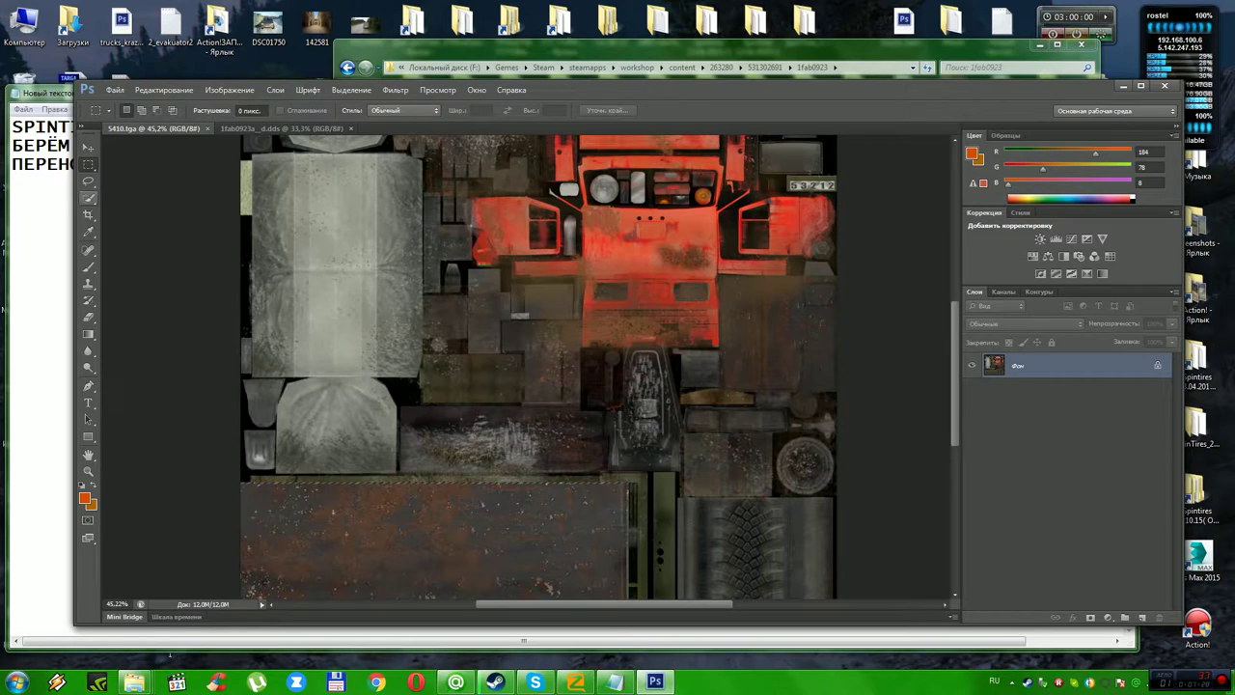
Select the red door beside the dashboard in 5410.tga with Quick Selection and paste a copy into 1fab0923a__d.dds.
{"action": "left_click", "coordinate": [89, 198]}
{"action": "left_click_drag", "start_coordinate": [491, 228], "coordinate": [548, 245]}
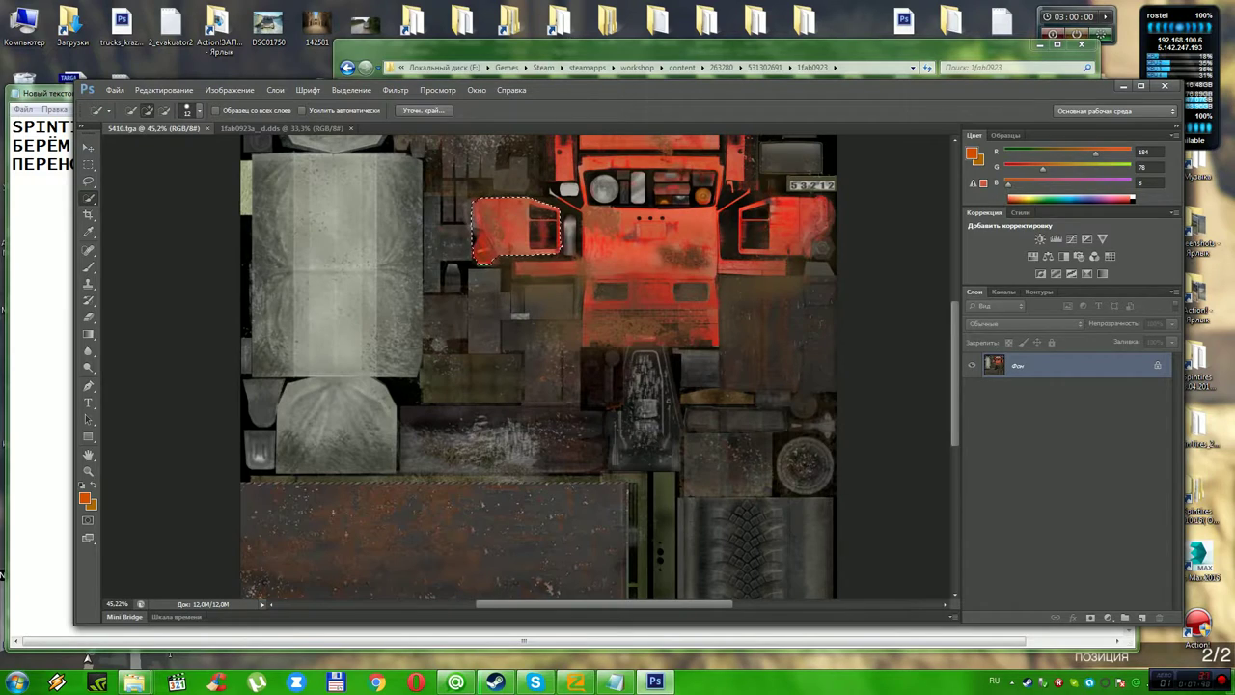
{"action": "key", "text": "ctrl+Tab"}
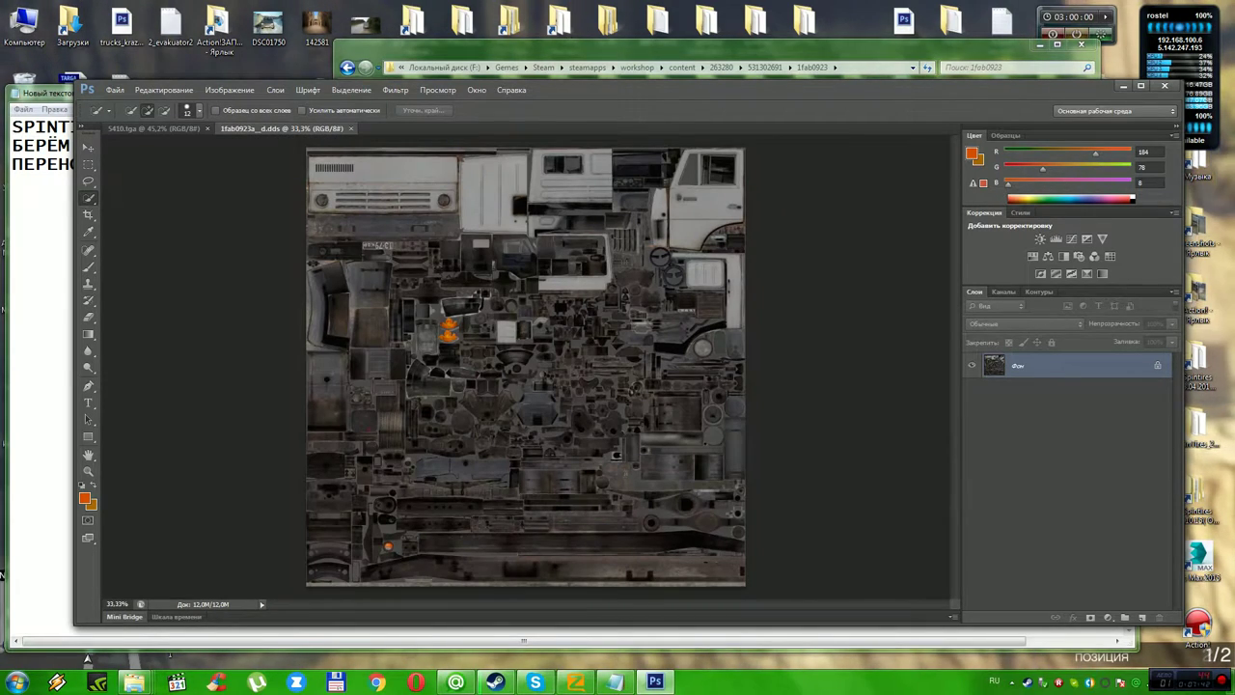
{"action": "key", "text": "ctrl+v"}
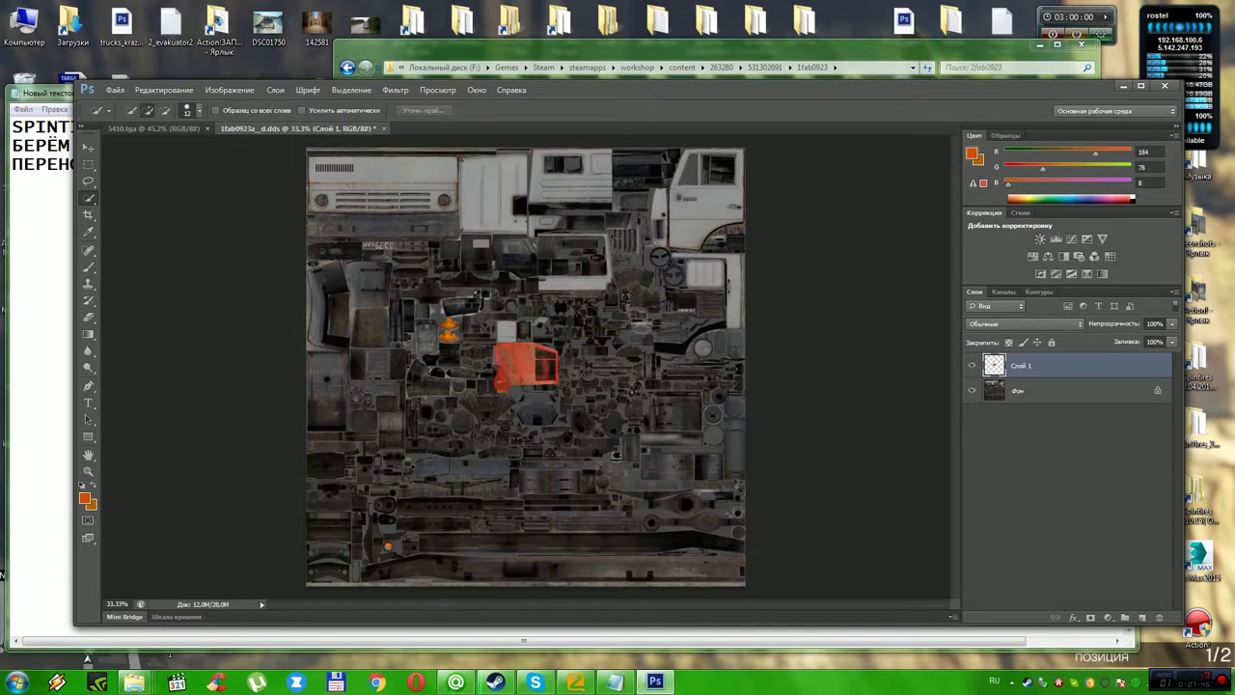
Rotate the pasted red door 90° counterclockwise and move it onto the white cab door of the Kamaz texture.
{"action": "key", "text": "v"}
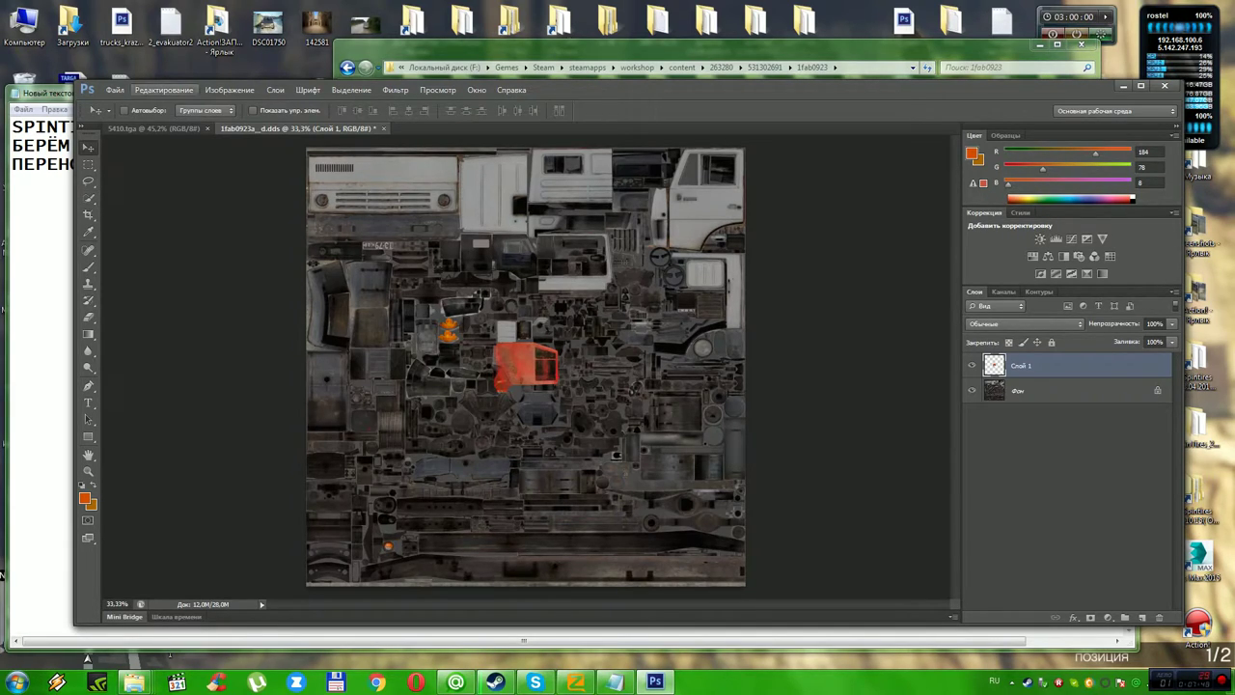
{"action": "left_click", "coordinate": [164, 90]}
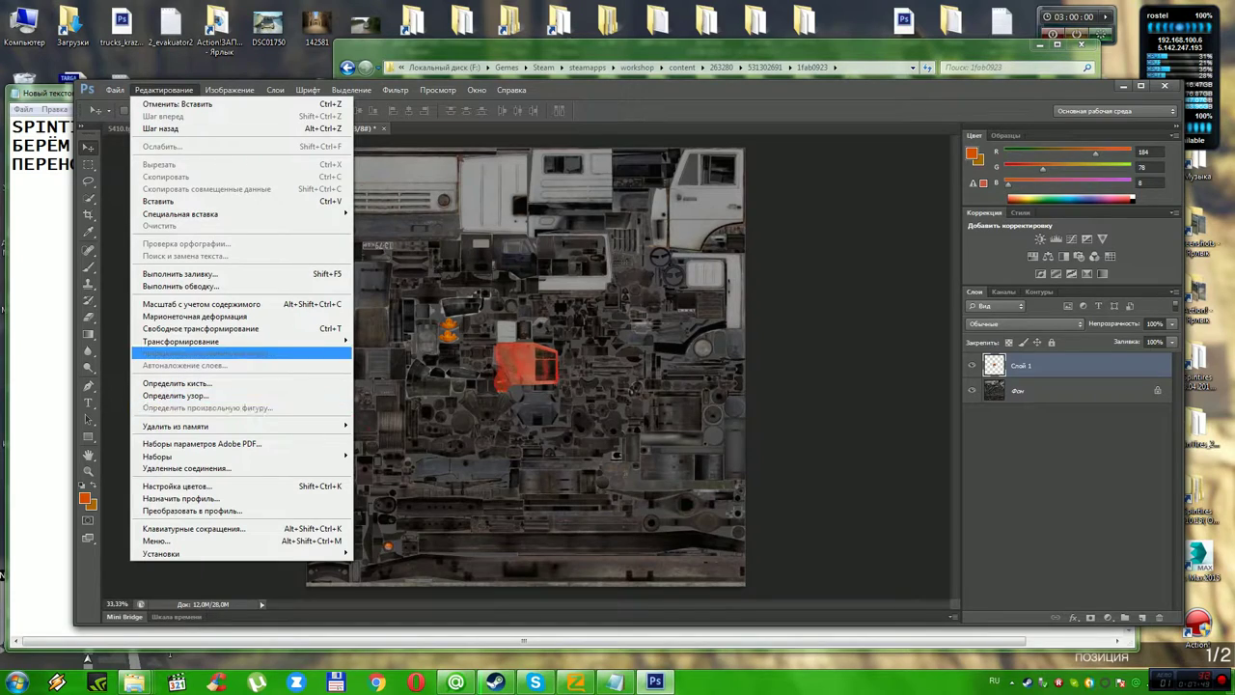
{"action": "mouse_move", "coordinate": [241, 341]}
{"action": "key", "text": "Down"}
{"action": "key", "text": "Down"}
{"action": "key", "text": "Down"}
{"action": "key", "text": "Return"}
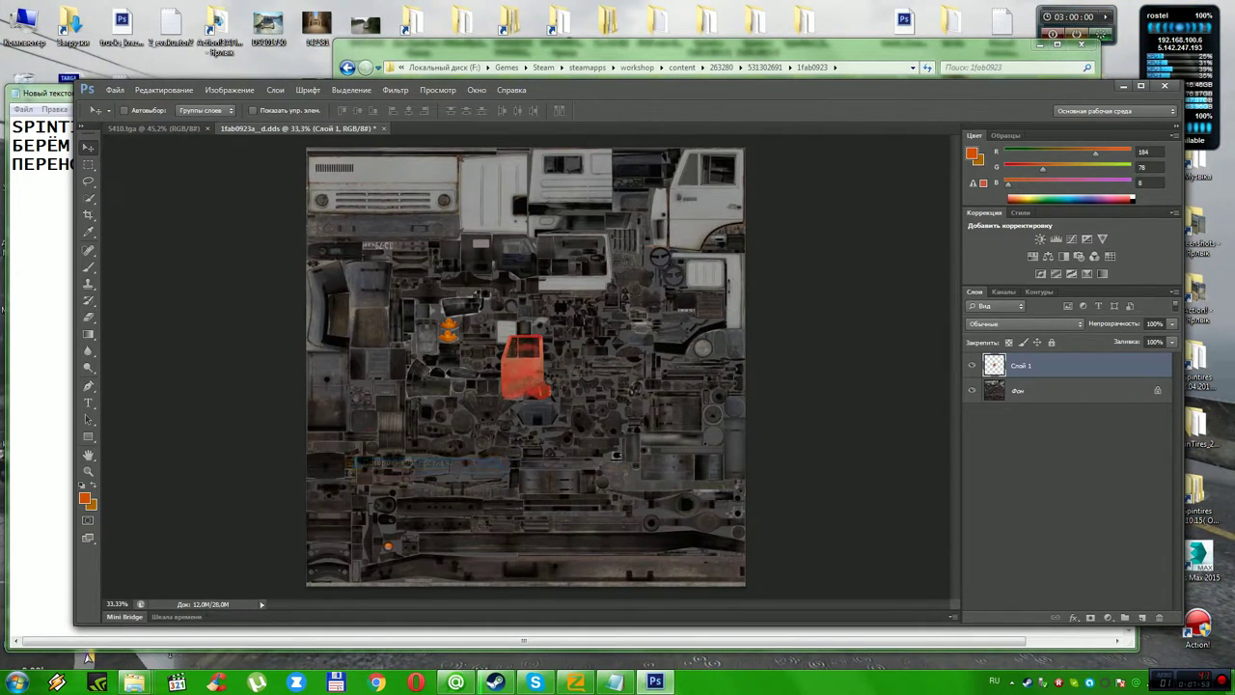
{"action": "left_click_drag", "start_coordinate": [531, 339], "coordinate": [710, 174]}
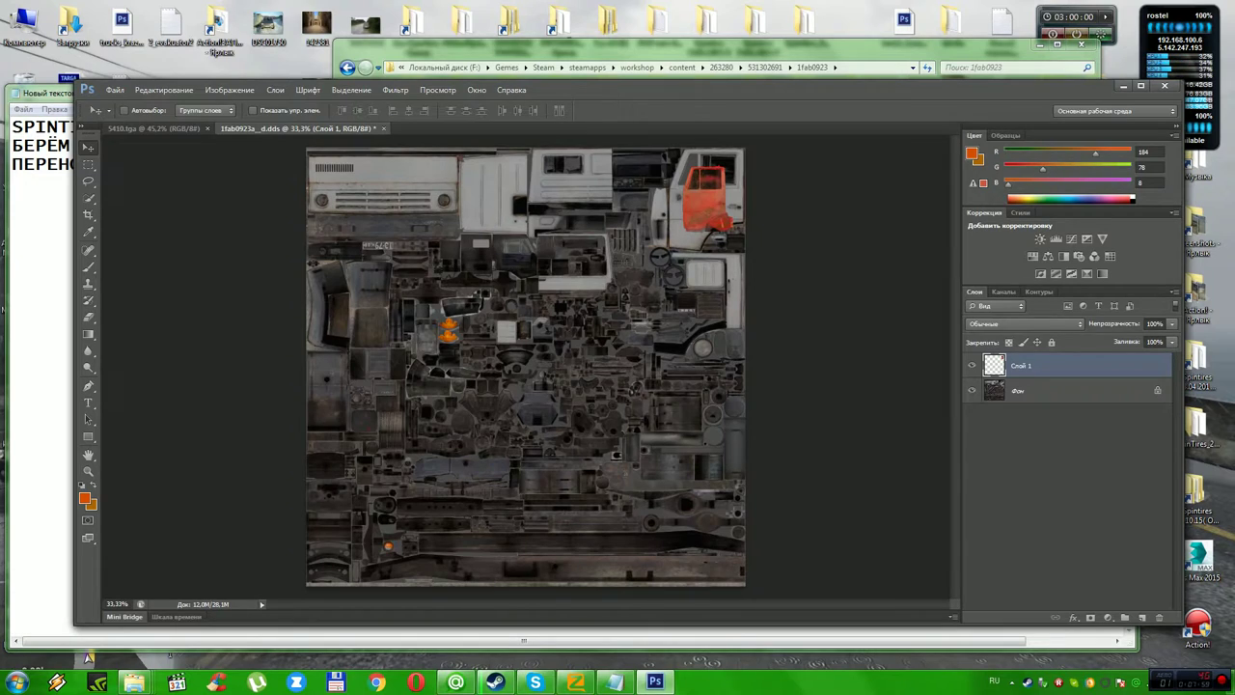
{"action": "left_click", "coordinate": [164, 89]}
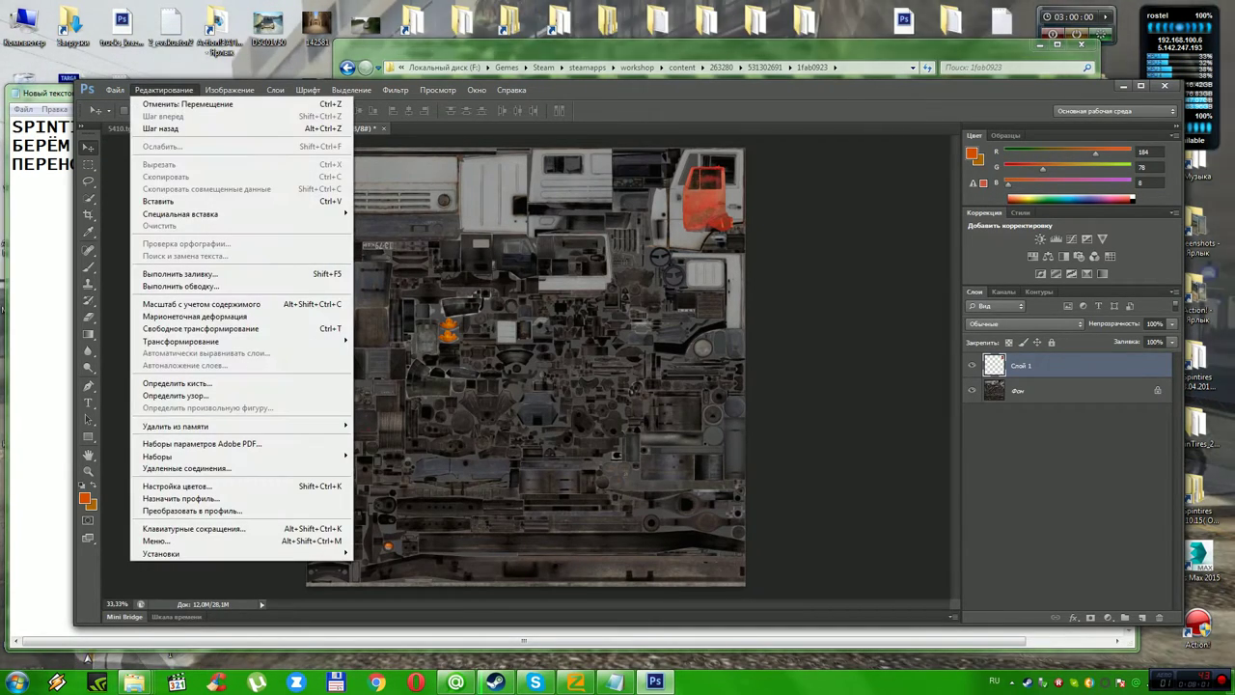
{"action": "mouse_move", "coordinate": [183, 342]}
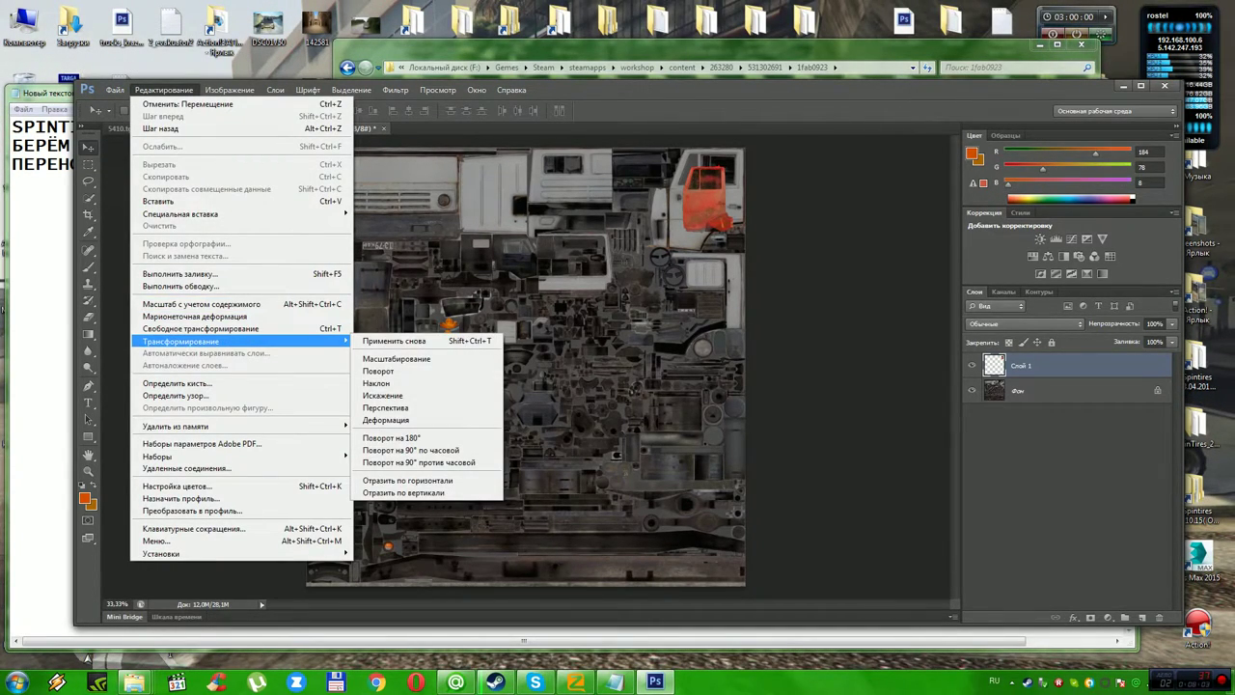
{"action": "left_click", "coordinate": [396, 358]}
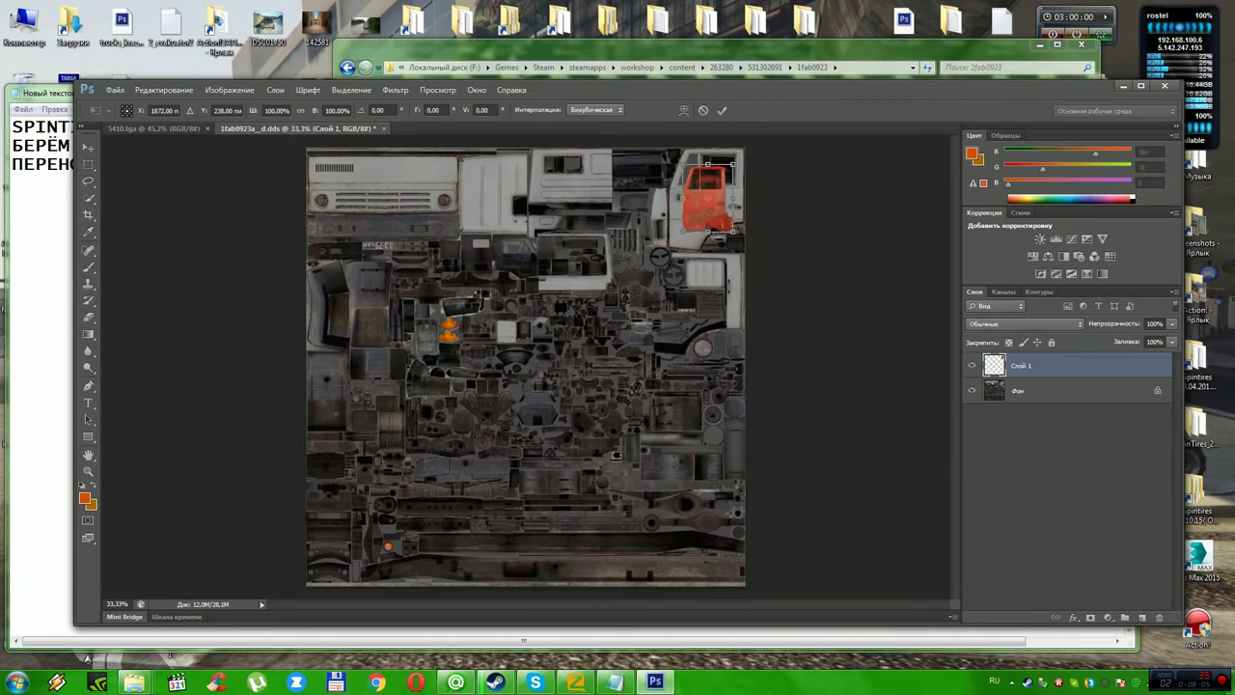
{"action": "key", "text": "Escape"}
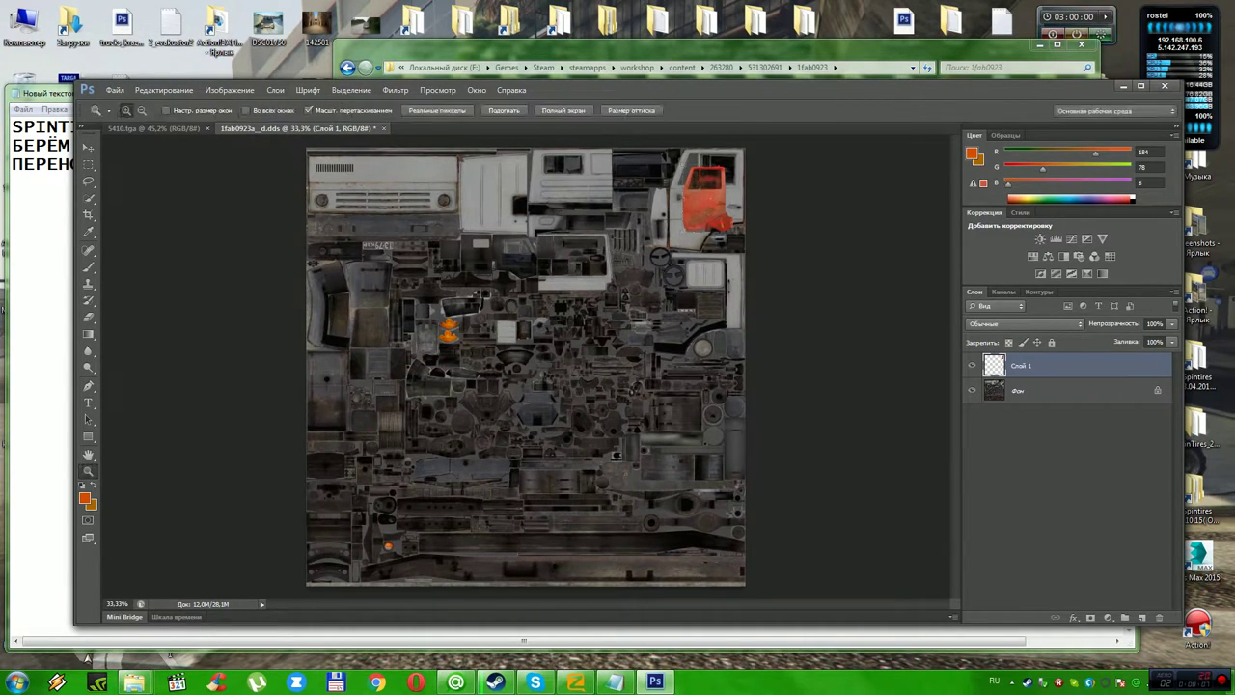
Scale the red door over the white cab door to about 166.5% width and 154.7% height.
{"action": "left_click_drag", "start_coordinate": [579, 406], "coordinate": [719, 533]}
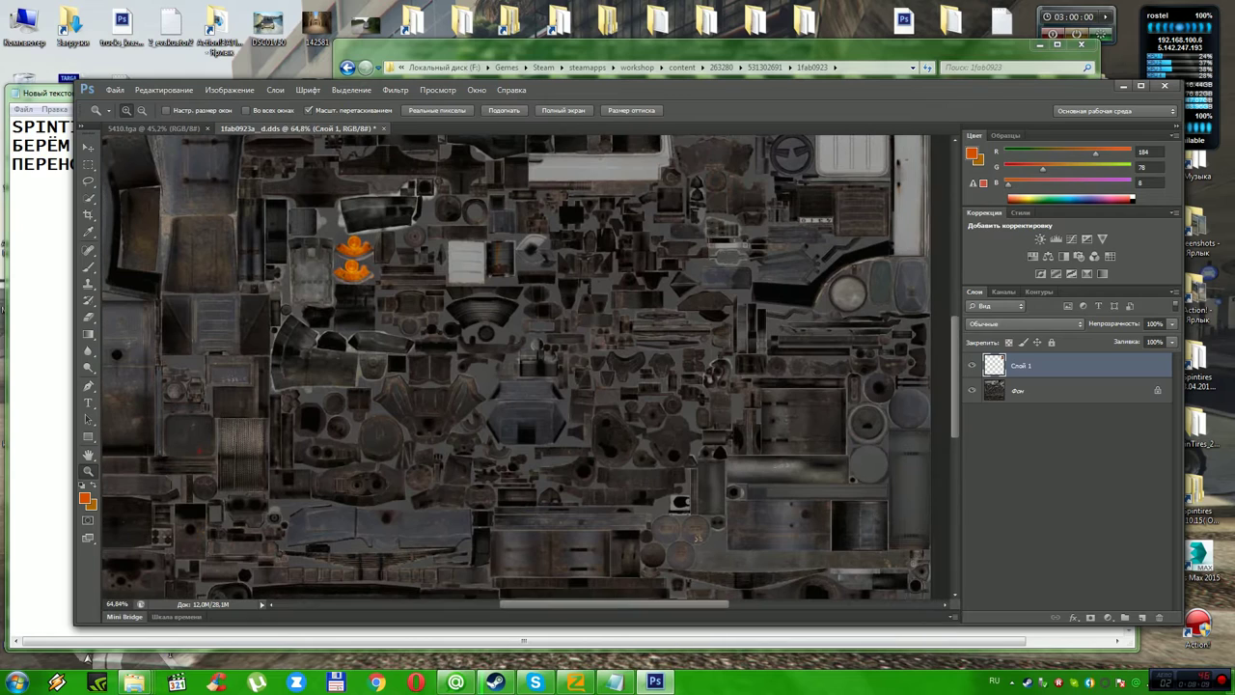
{"action": "scroll", "coordinate": [522, 407], "scroll_direction": "up", "scroll_amount": 5}
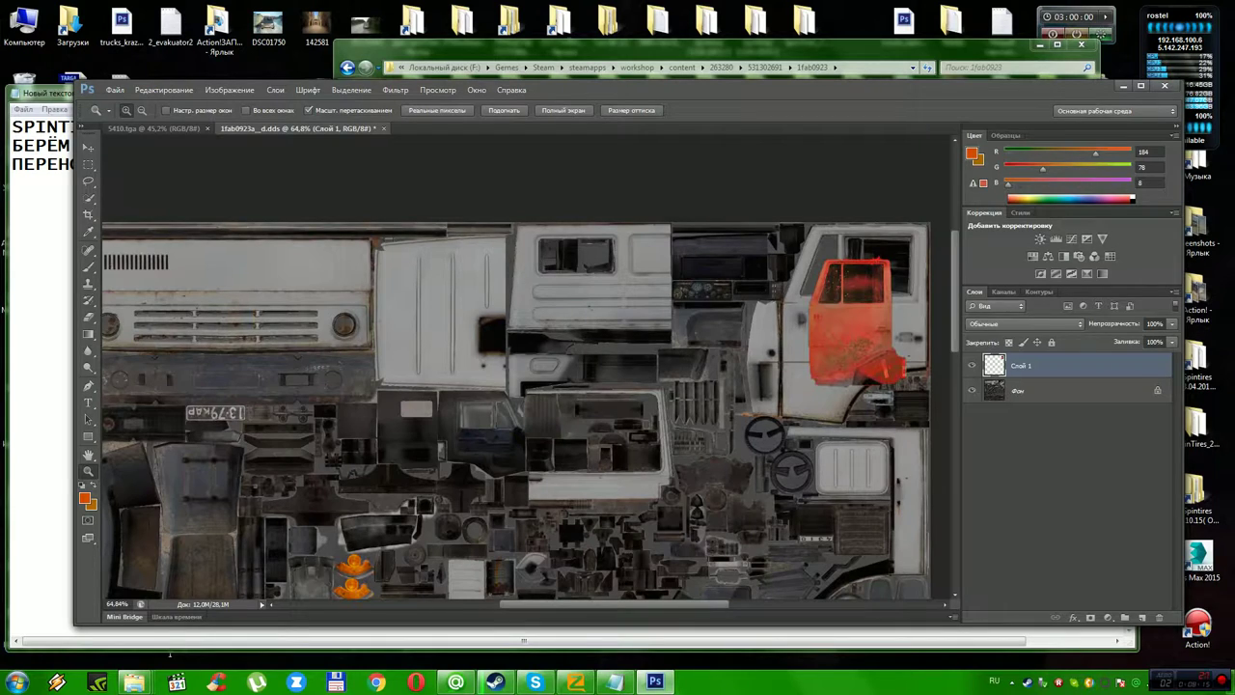
{"action": "left_click", "coordinate": [164, 90]}
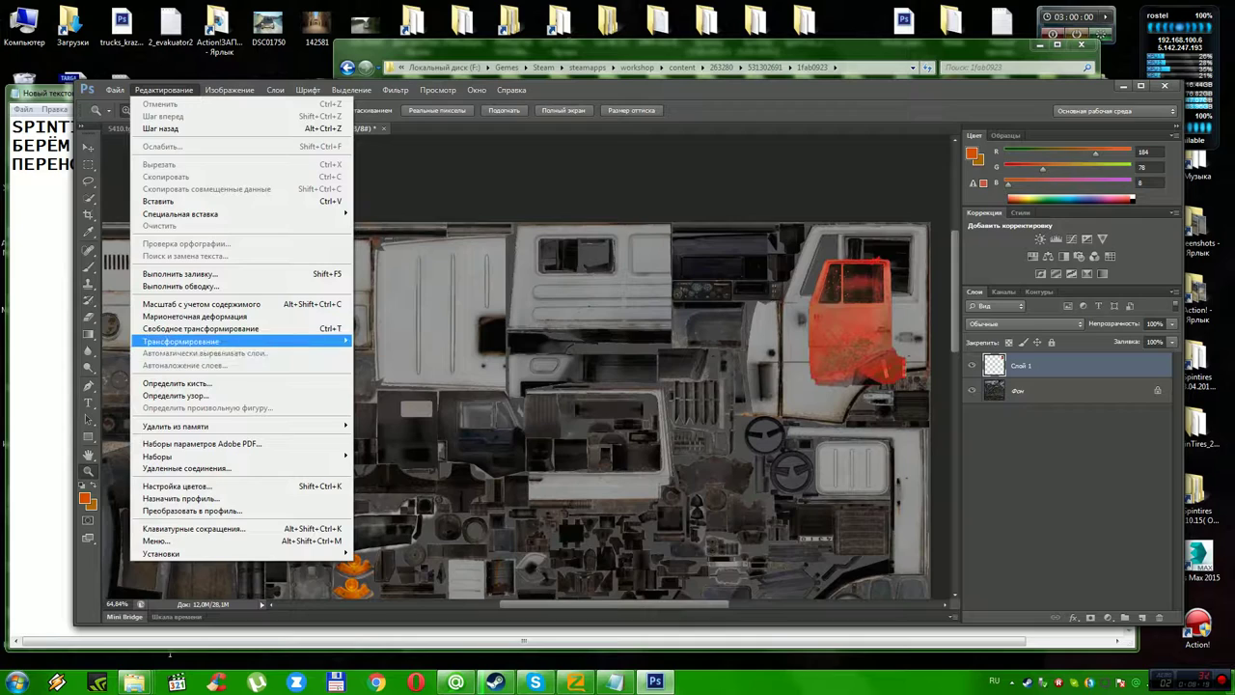
{"action": "mouse_move", "coordinate": [213, 341]}
{"action": "left_click", "coordinate": [395, 358]}
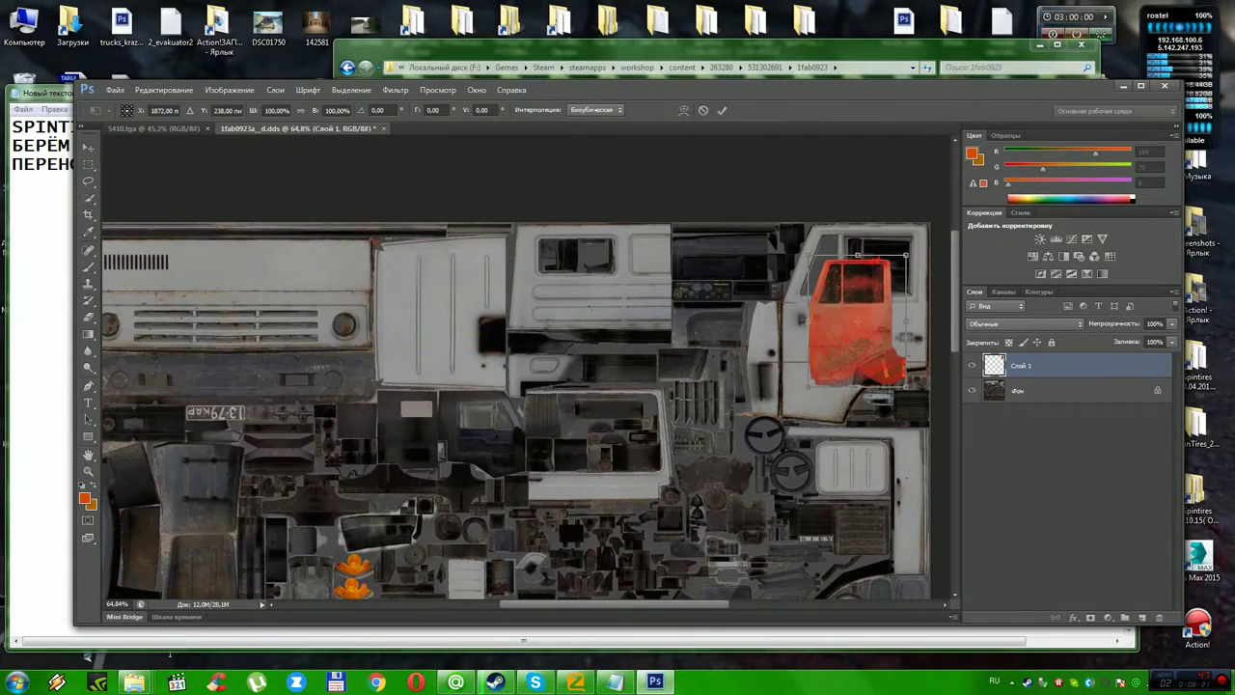
{"action": "left_click_drag", "start_coordinate": [809, 321], "coordinate": [779, 321]}
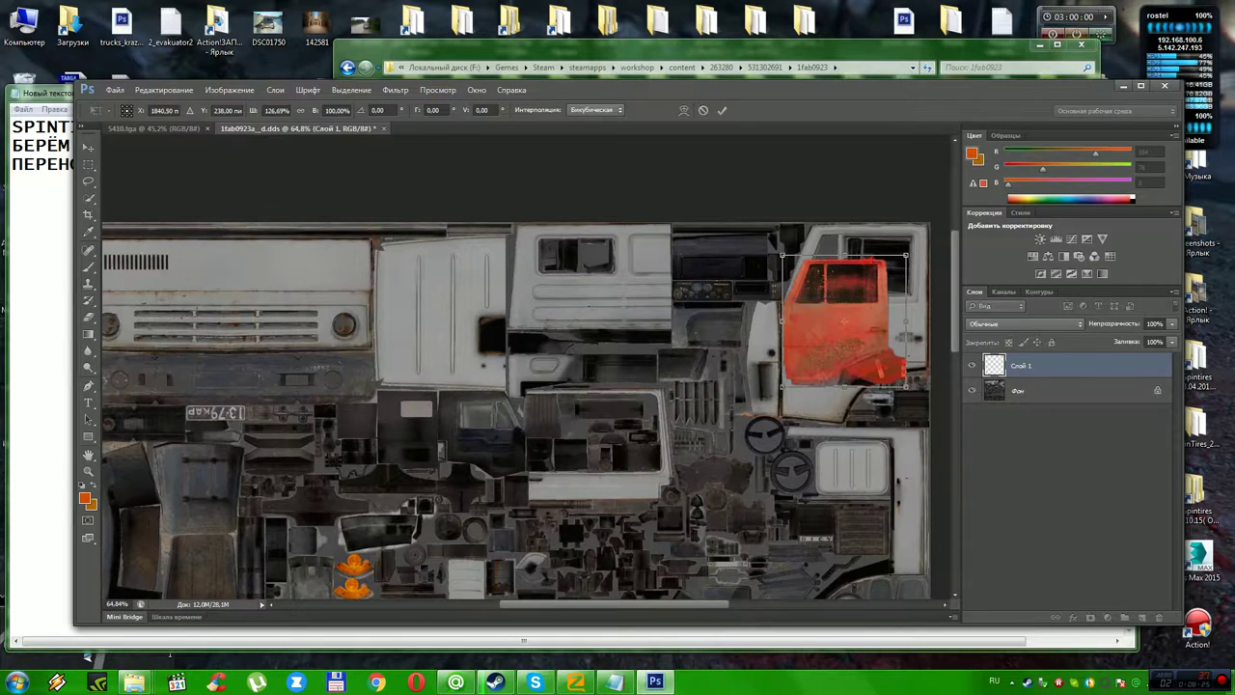
{"action": "left_click_drag", "start_coordinate": [905, 320], "coordinate": [942, 320]}
{"action": "left_click_drag", "start_coordinate": [862, 387], "coordinate": [861, 423]}
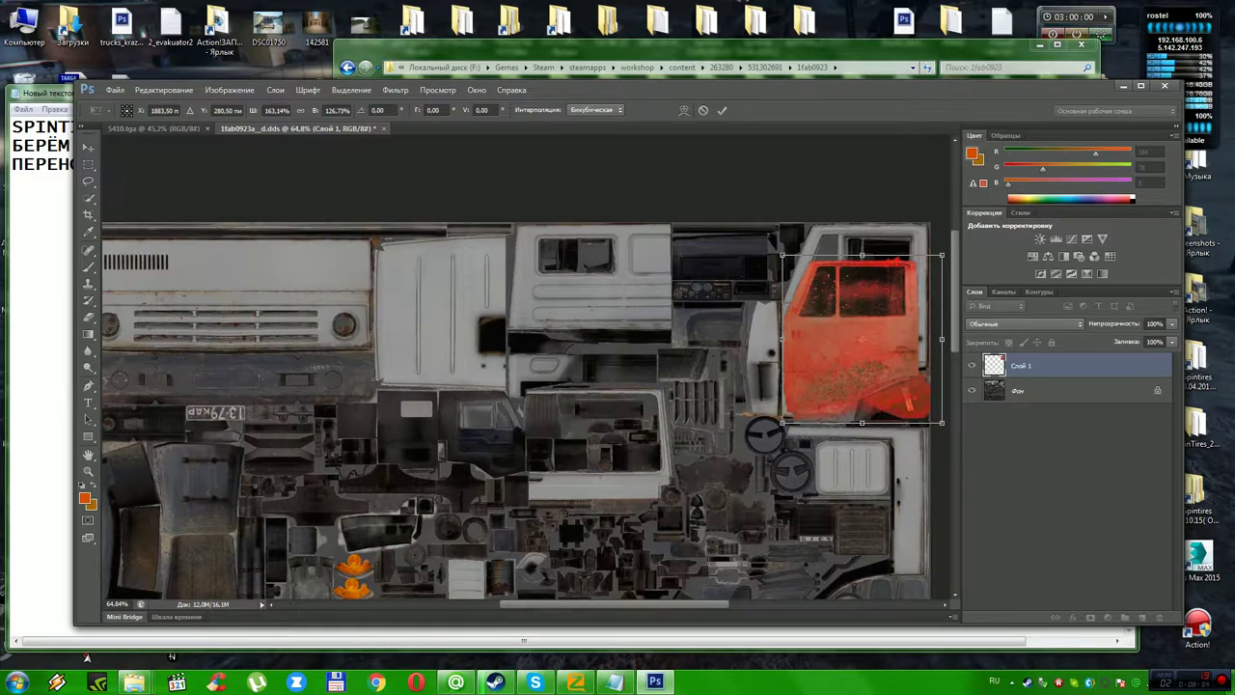
{"action": "left_click_drag", "start_coordinate": [782, 339], "coordinate": [778, 339]}
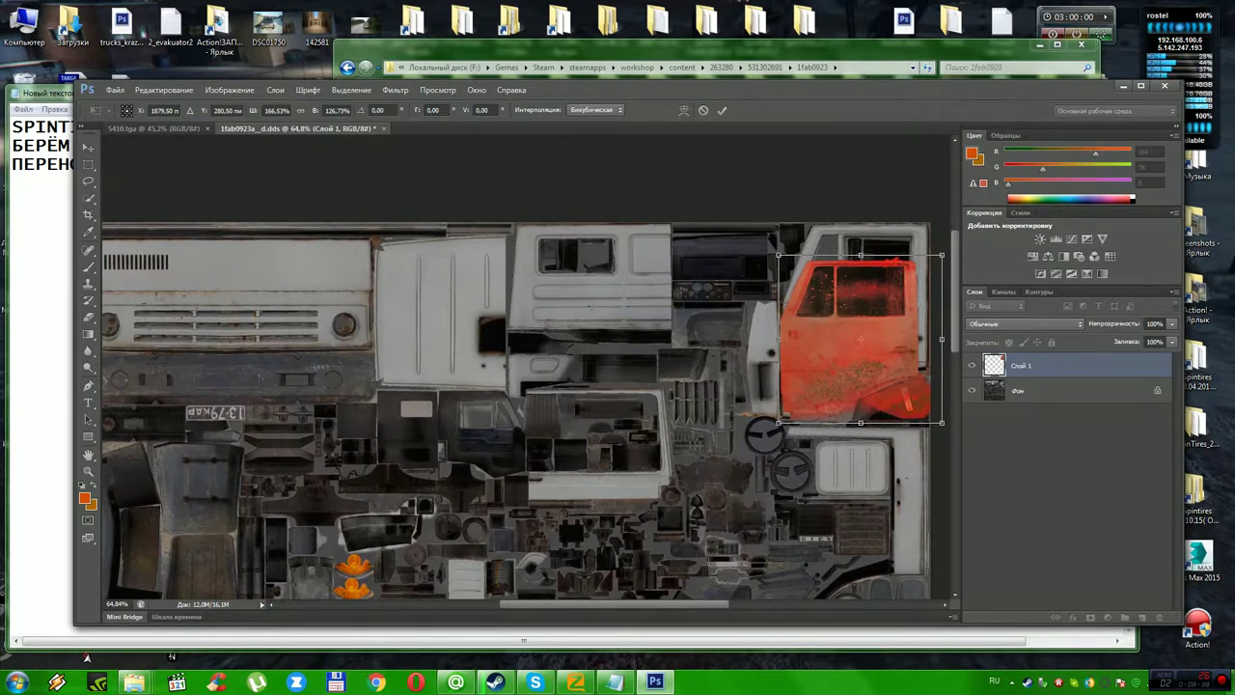
{"action": "left_click_drag", "start_coordinate": [860, 256], "coordinate": [860, 218]}
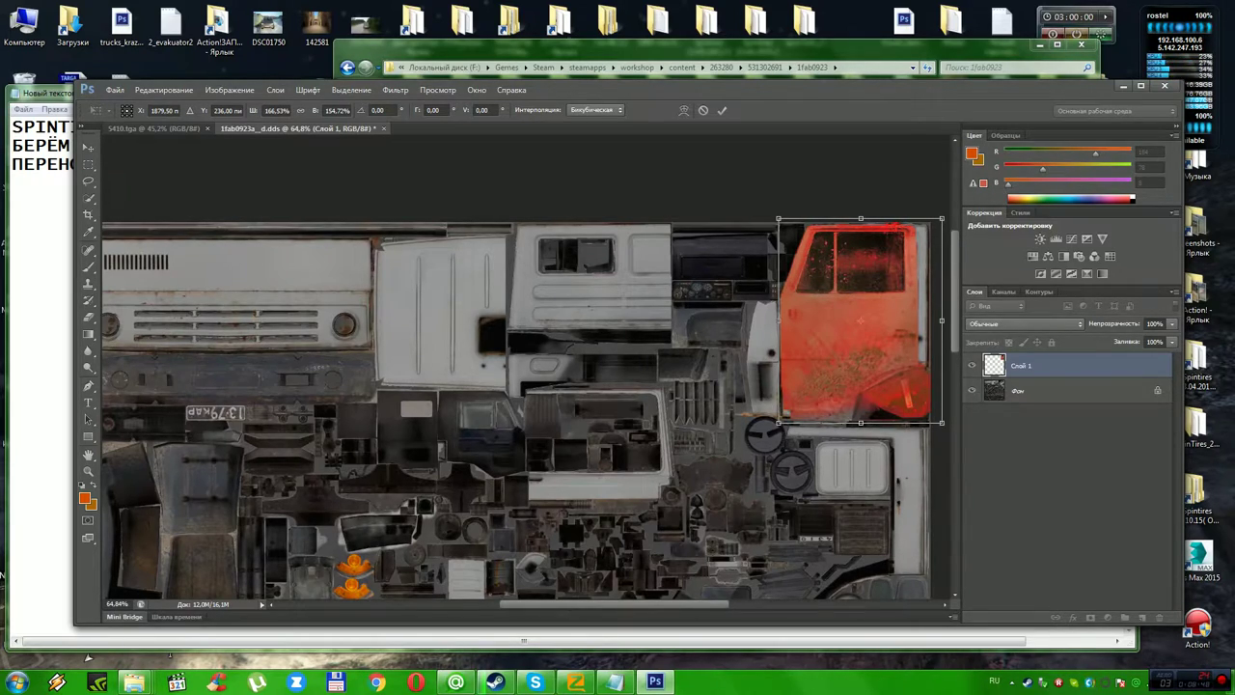
Widen the red door to about 181.4% so it covers the white door, apply the scaling, and nudge it into alignment.
{"action": "left_click_drag", "start_coordinate": [941, 320], "coordinate": [963, 306]}
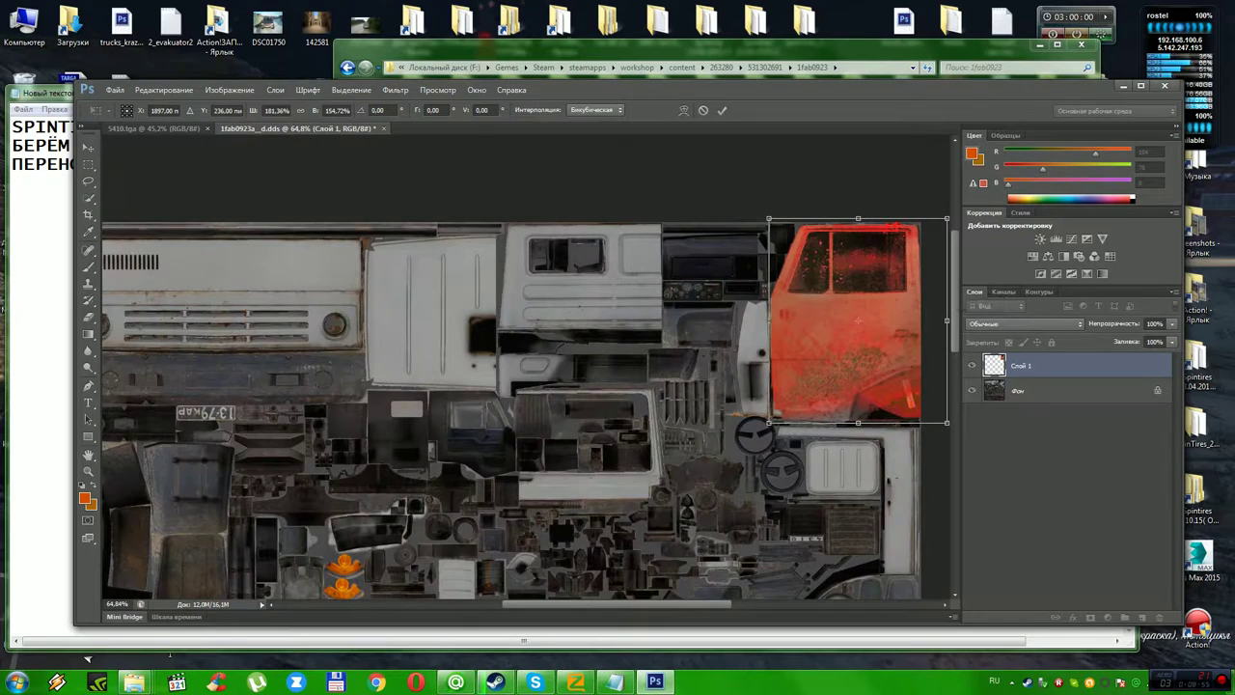
{"action": "key", "text": "v"}
{"action": "key", "text": "Return"}
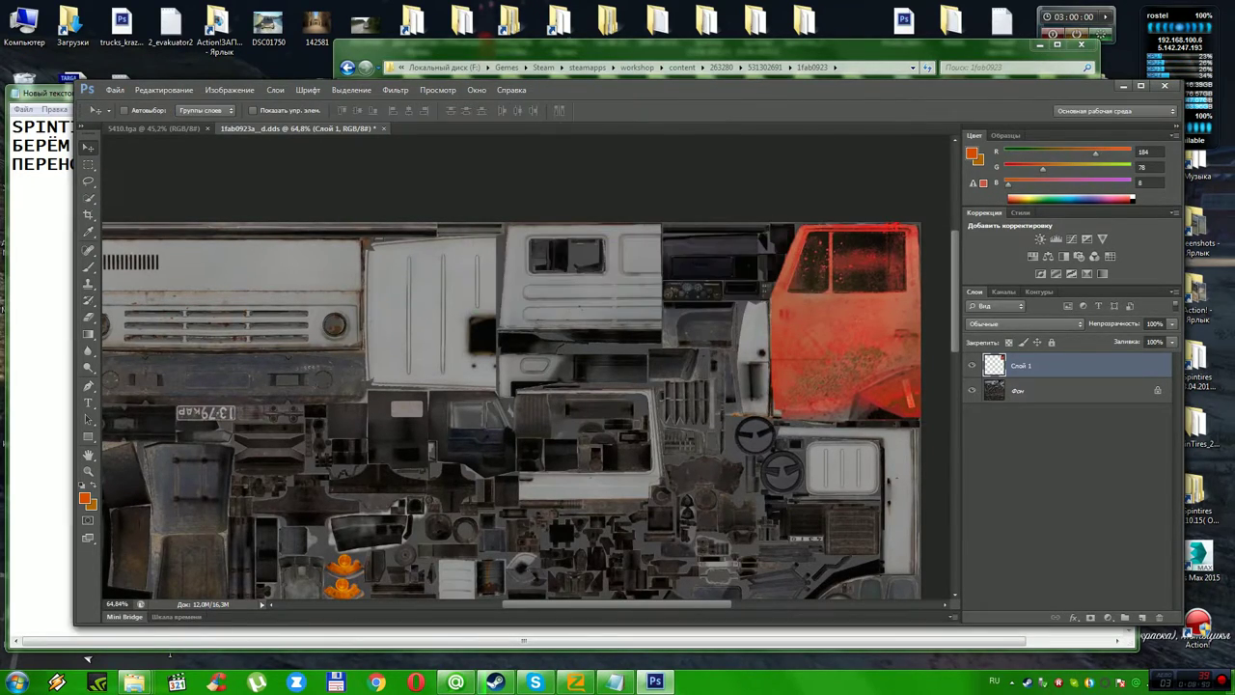
{"action": "left_click_drag", "start_coordinate": [826, 322], "coordinate": [836, 289]}
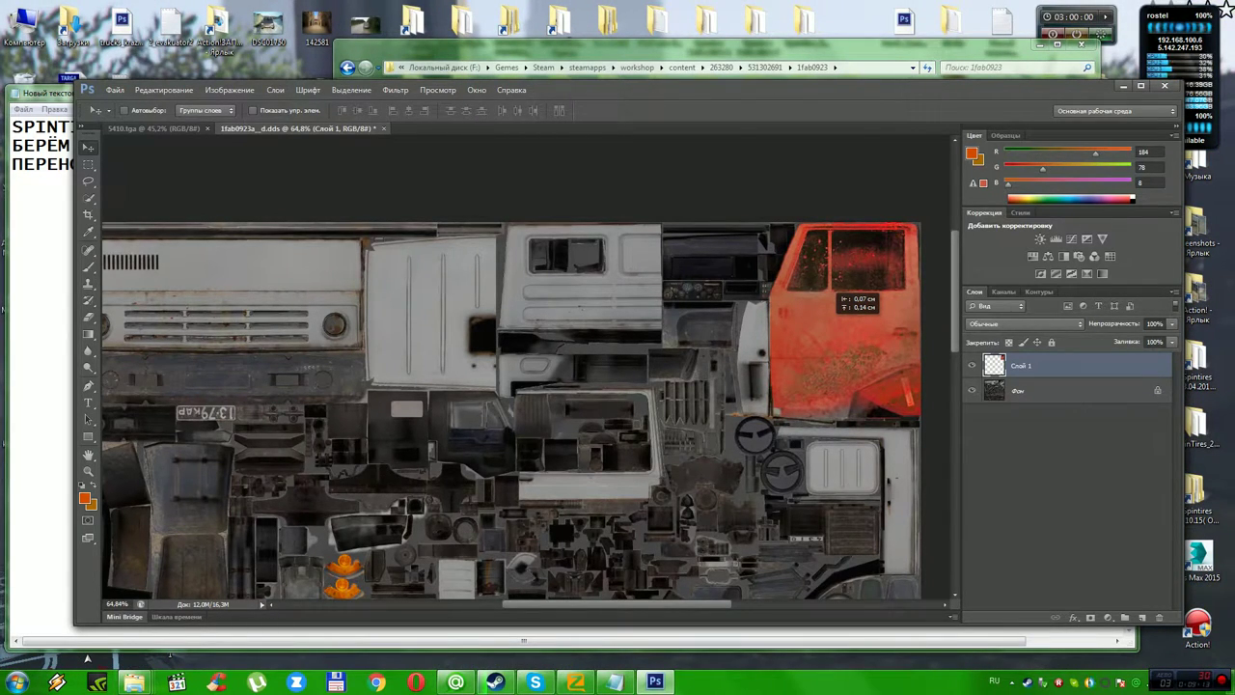
{"action": "left_click_drag", "start_coordinate": [837, 290], "coordinate": [837, 289]}
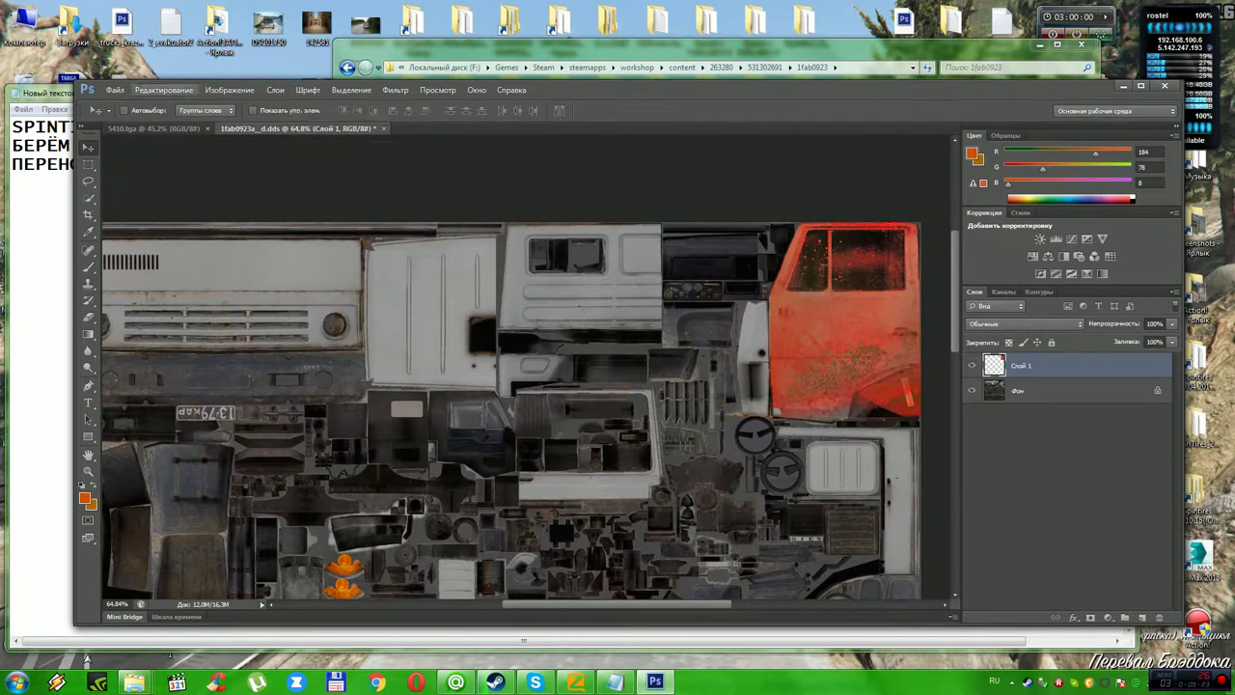
Save the texture in D3D/DDS format as 1fab0923a__d.dds over the existing file, using DXT1 without alpha and generated MIP maps.
{"action": "left_click", "coordinate": [115, 89]}
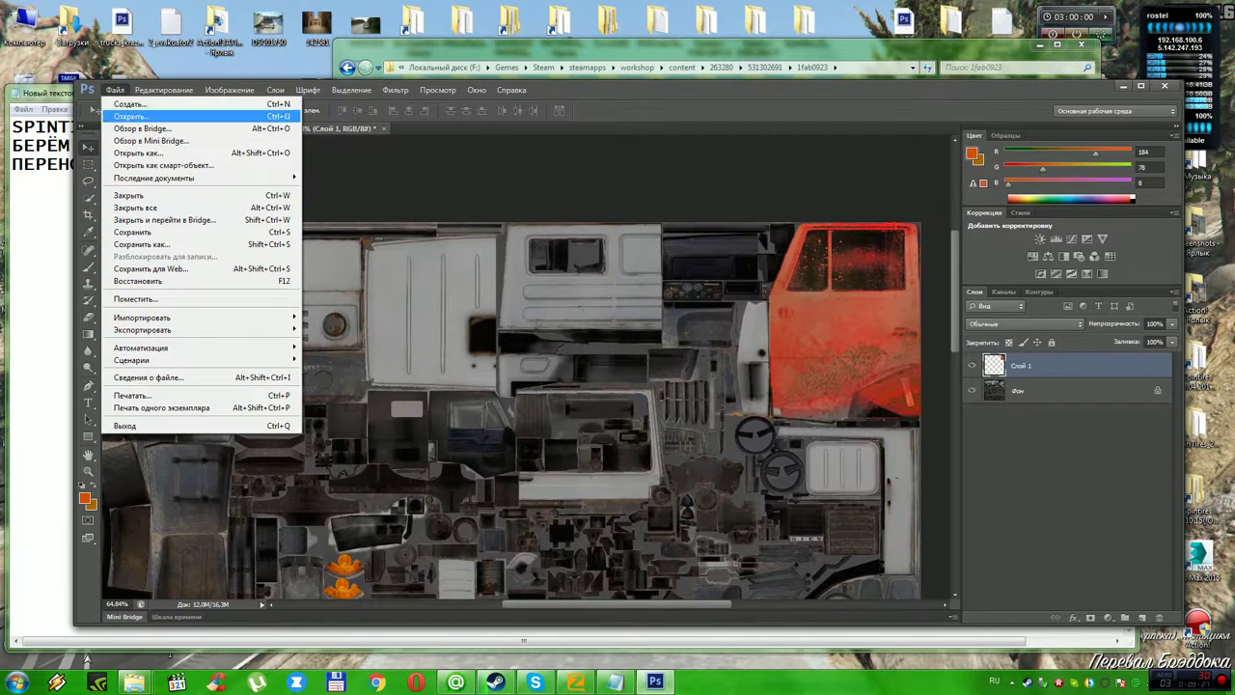
{"action": "left_click", "coordinate": [142, 244]}
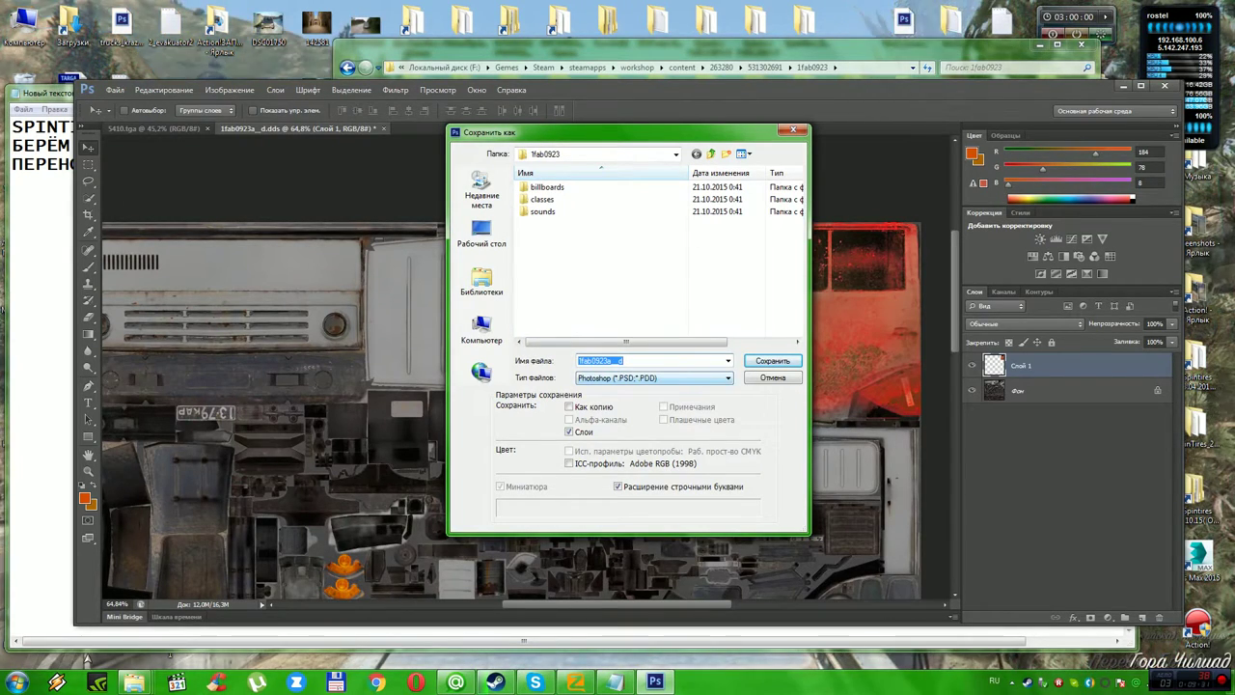
{"action": "left_click", "coordinate": [652, 378]}
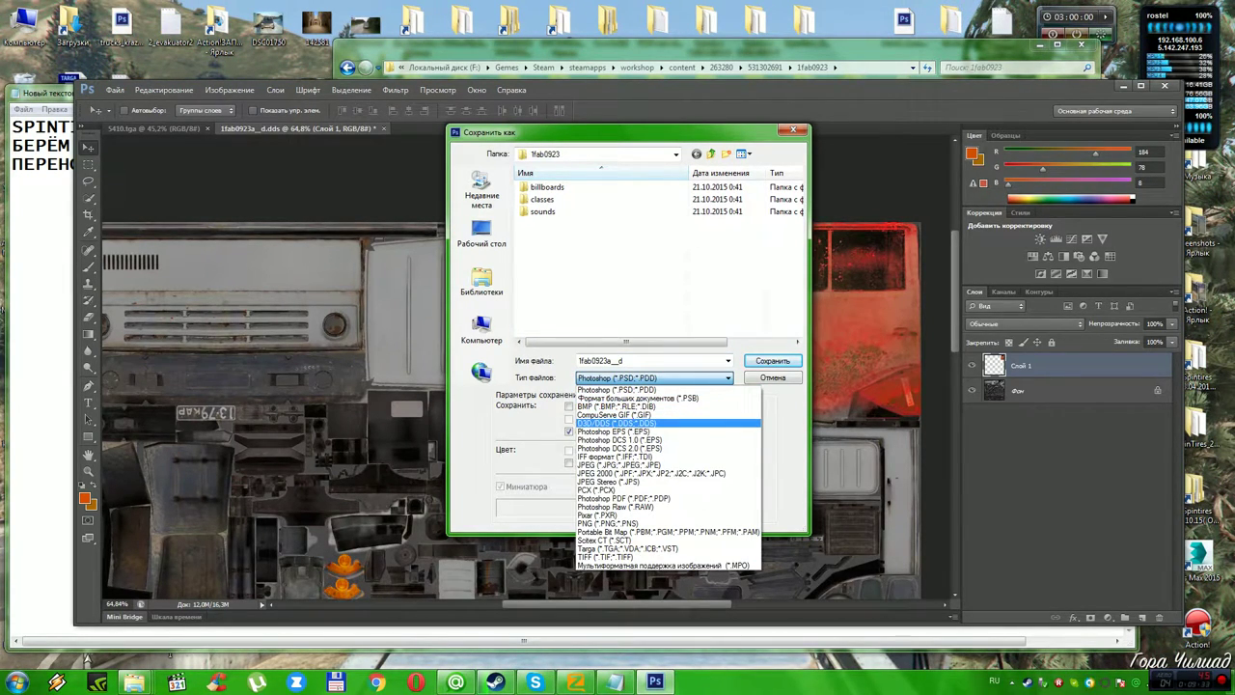
{"action": "left_click", "coordinate": [618, 422]}
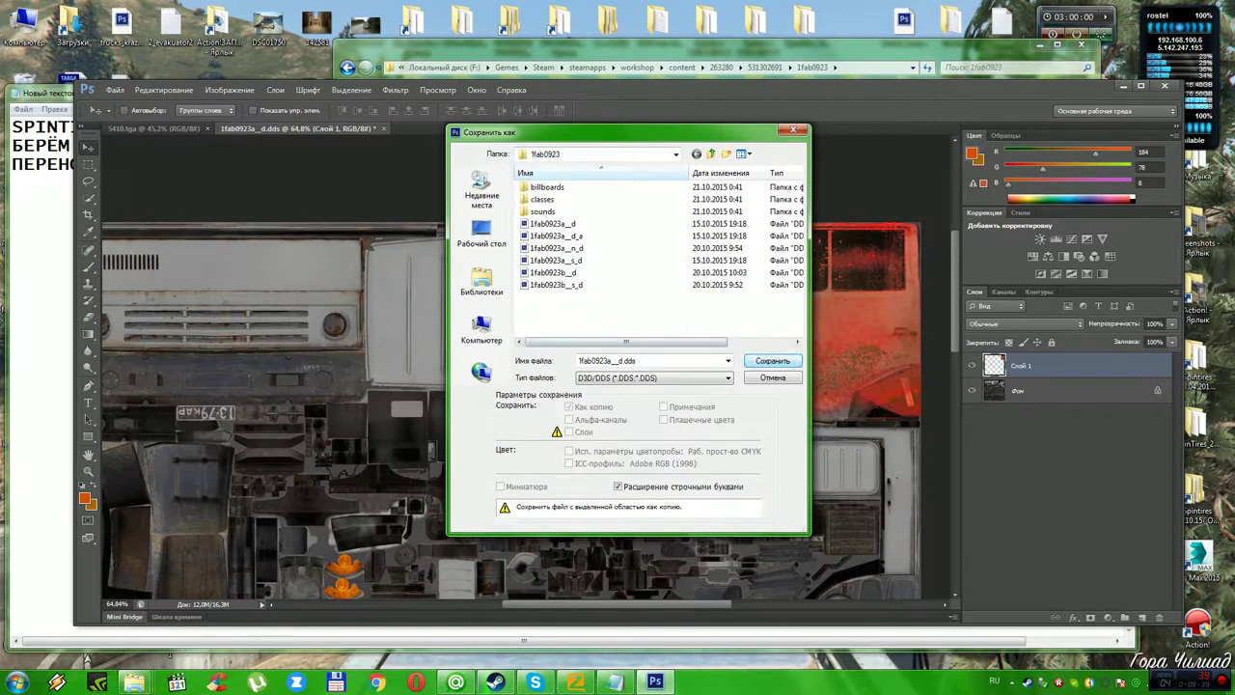
{"action": "left_click", "coordinate": [773, 361]}
{"action": "left_click", "coordinate": [548, 295]}
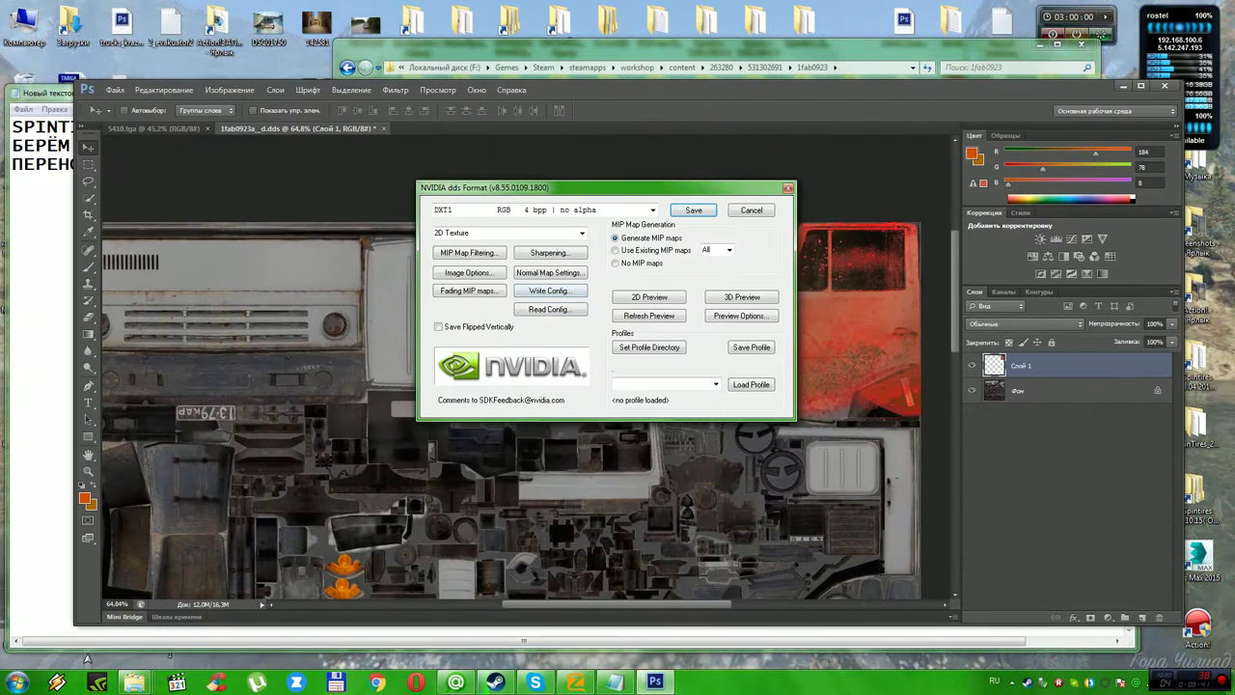
{"action": "key", "text": "Return"}
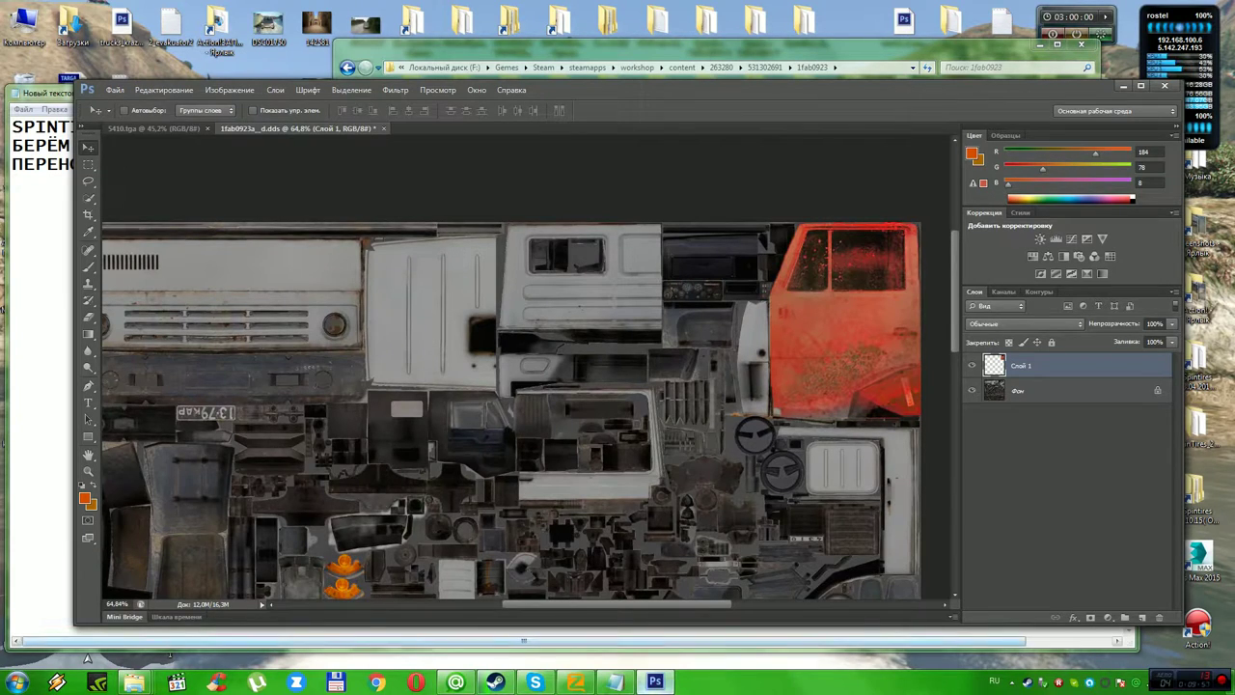
Switch to Explorer, go back to the 531302691 folder and open the 1fab0923 ZIP archive in WinRAR, dismissing the trial notice.
{"action": "mouse_move", "coordinate": [656, 681]}
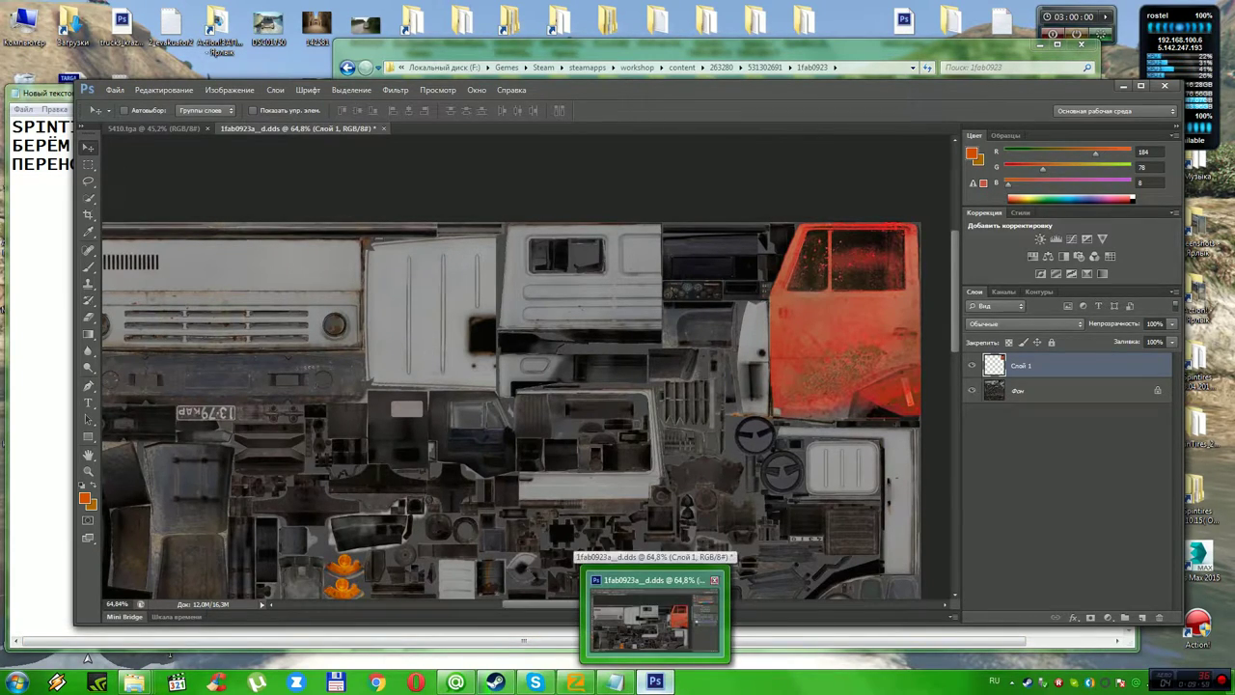
{"action": "left_click", "coordinate": [550, 54]}
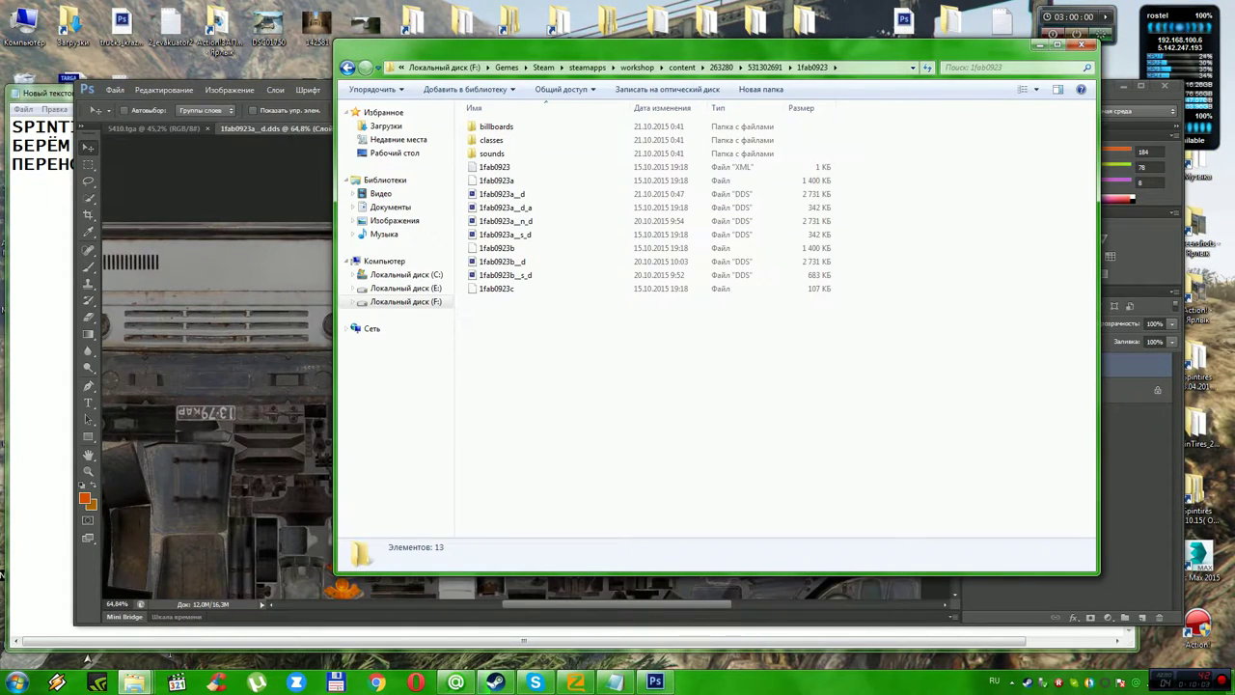
{"action": "left_click", "coordinate": [347, 67]}
{"action": "double_click", "coordinate": [495, 140]}
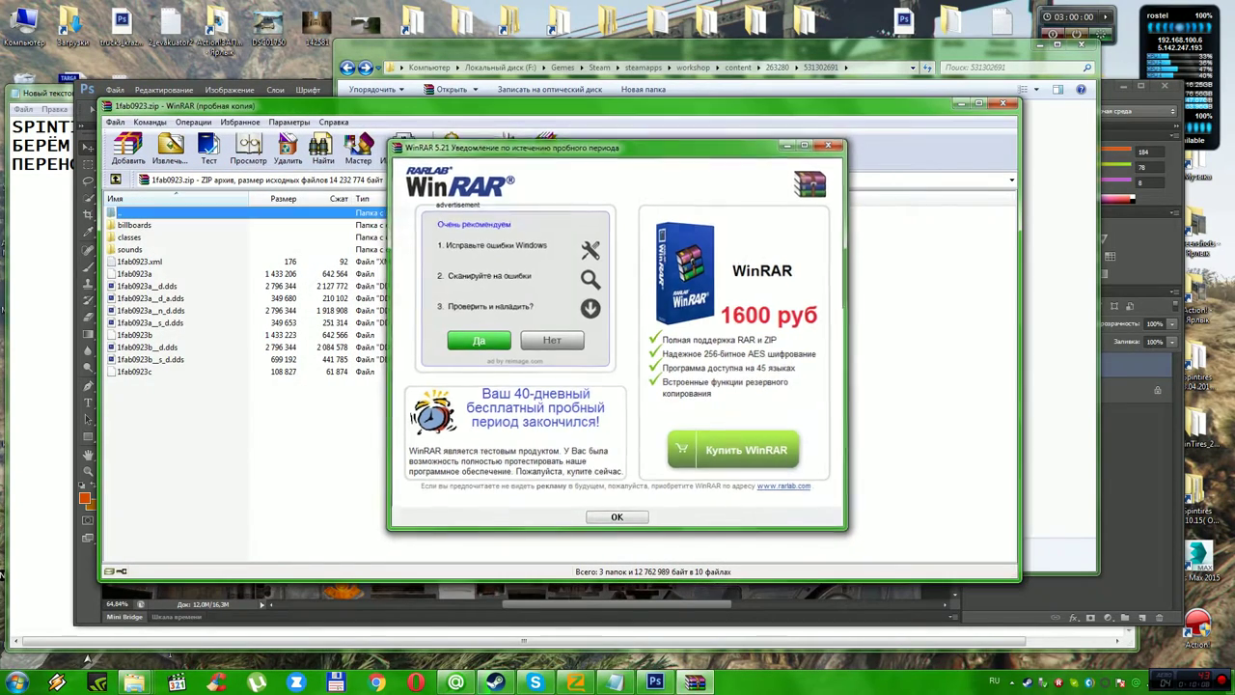
{"action": "key", "text": "Escape"}
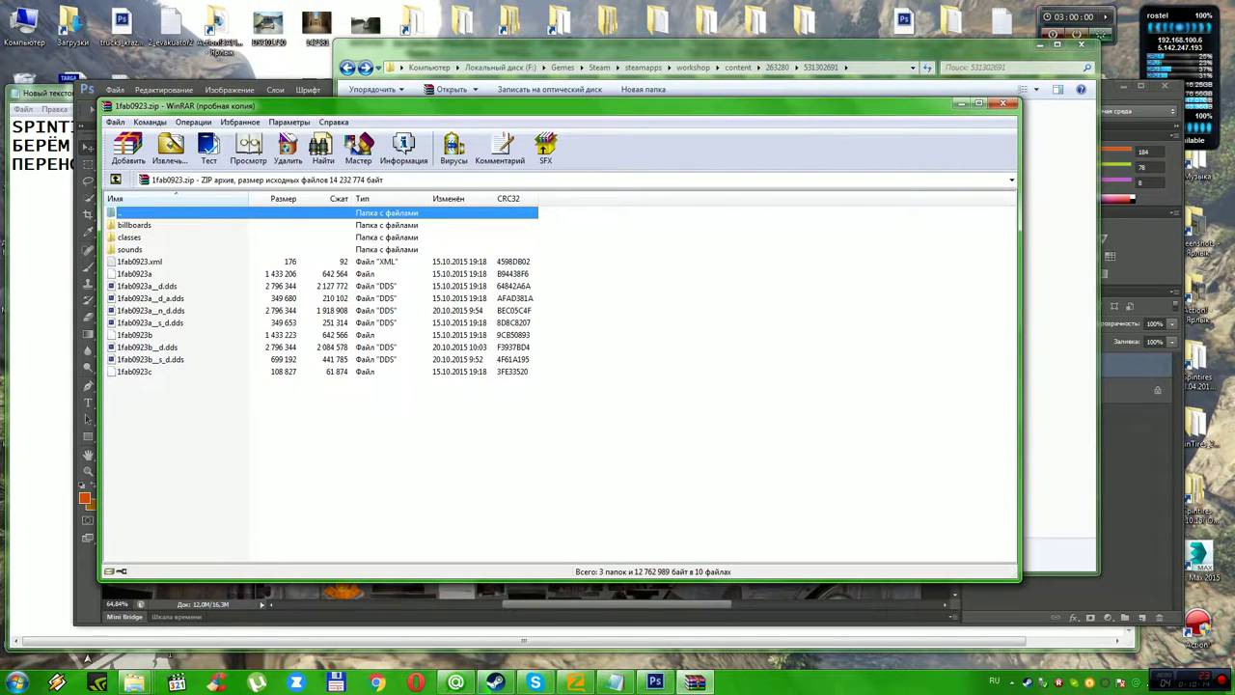
Switch to Photoshop and close the edited 1fab0923a__d.dds document without saving its changes.
{"action": "left_click", "coordinate": [655, 681]}
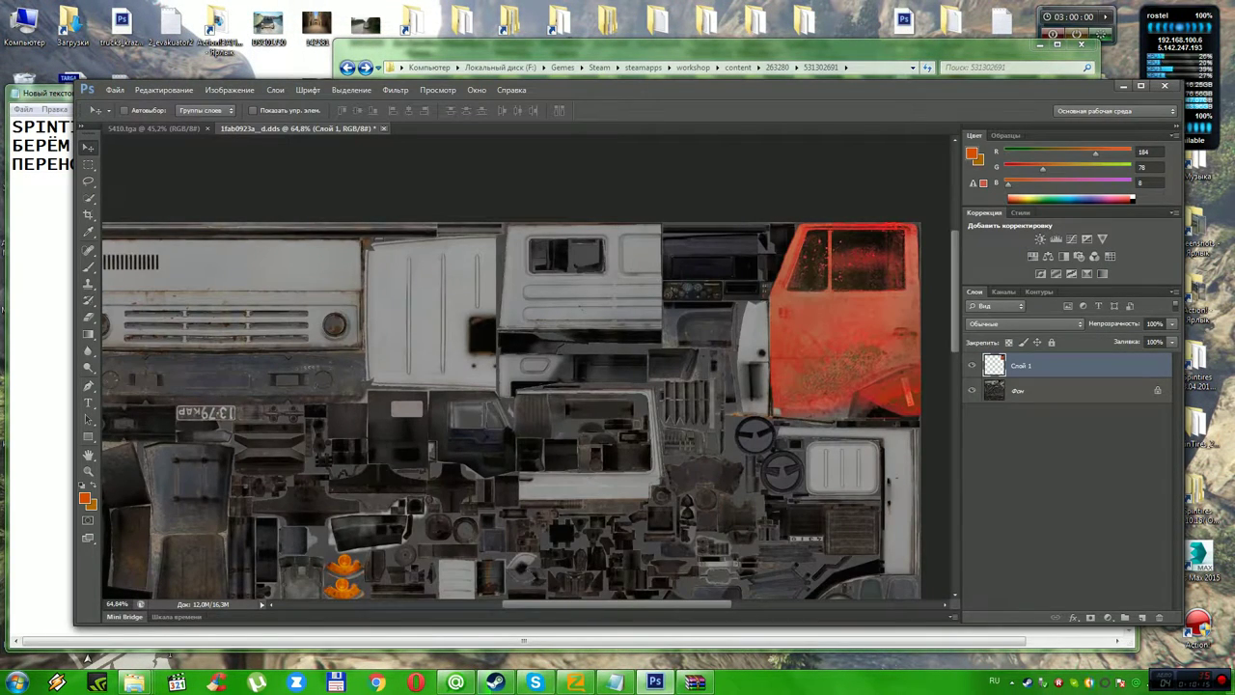
{"action": "left_click", "coordinate": [383, 128]}
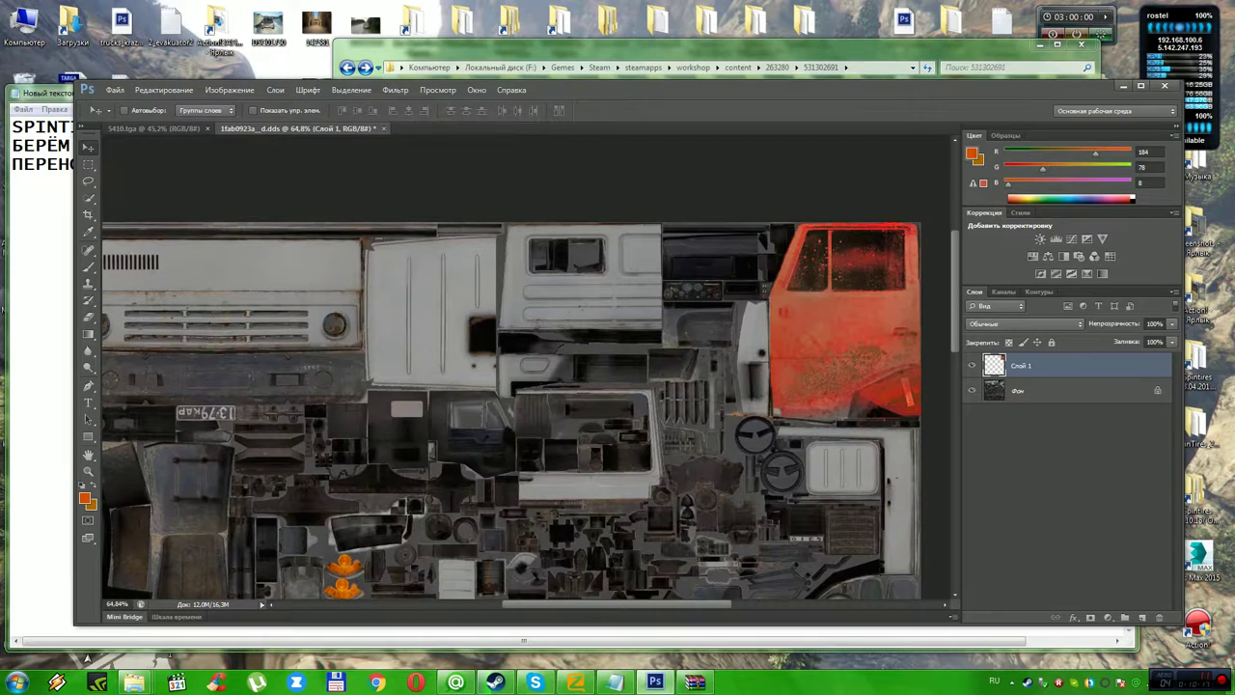
{"action": "left_click", "coordinate": [631, 298]}
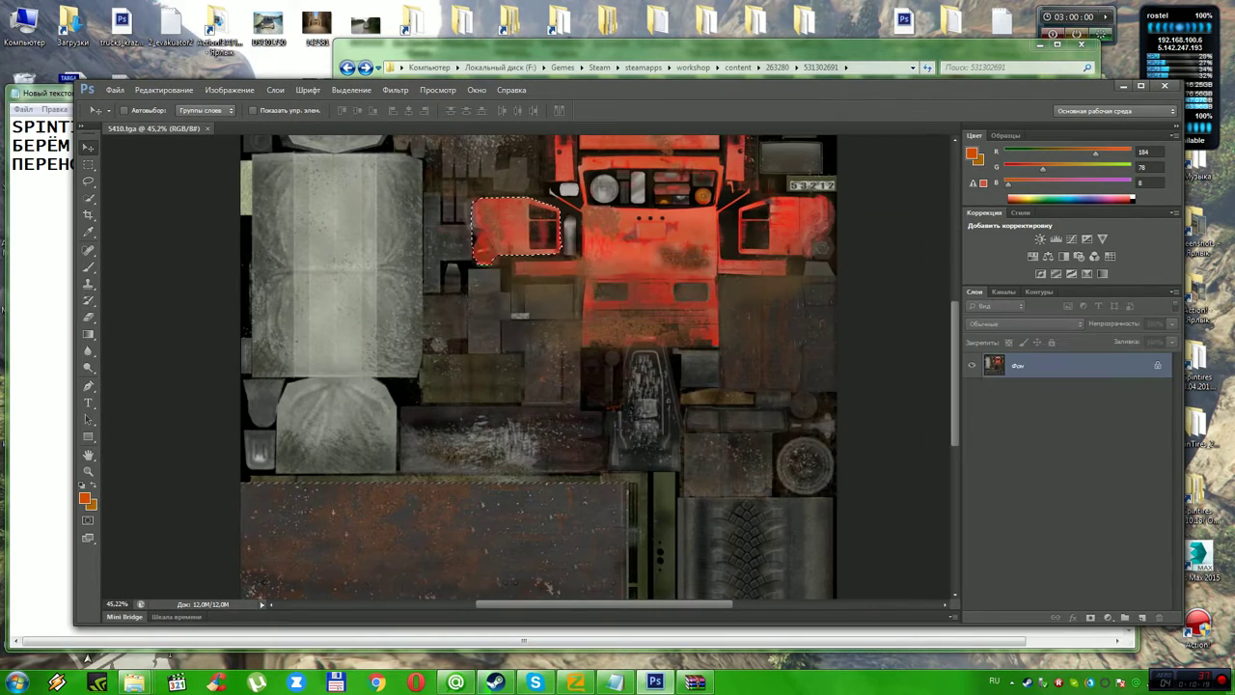
Reopen the 1fab0923 archive from Explorer and load its 1fab0923a__d.dds into Photoshop with default sizes and no colour management.
{"action": "left_click", "coordinate": [657, 47]}
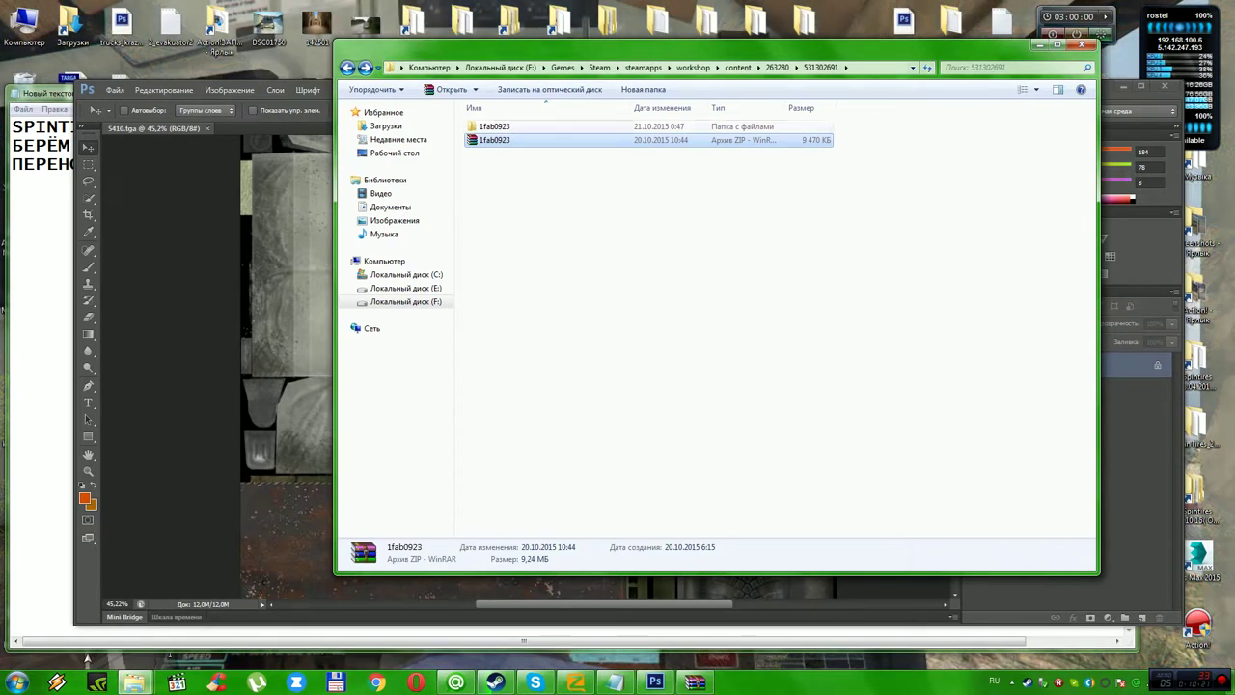
{"action": "key", "text": "Return"}
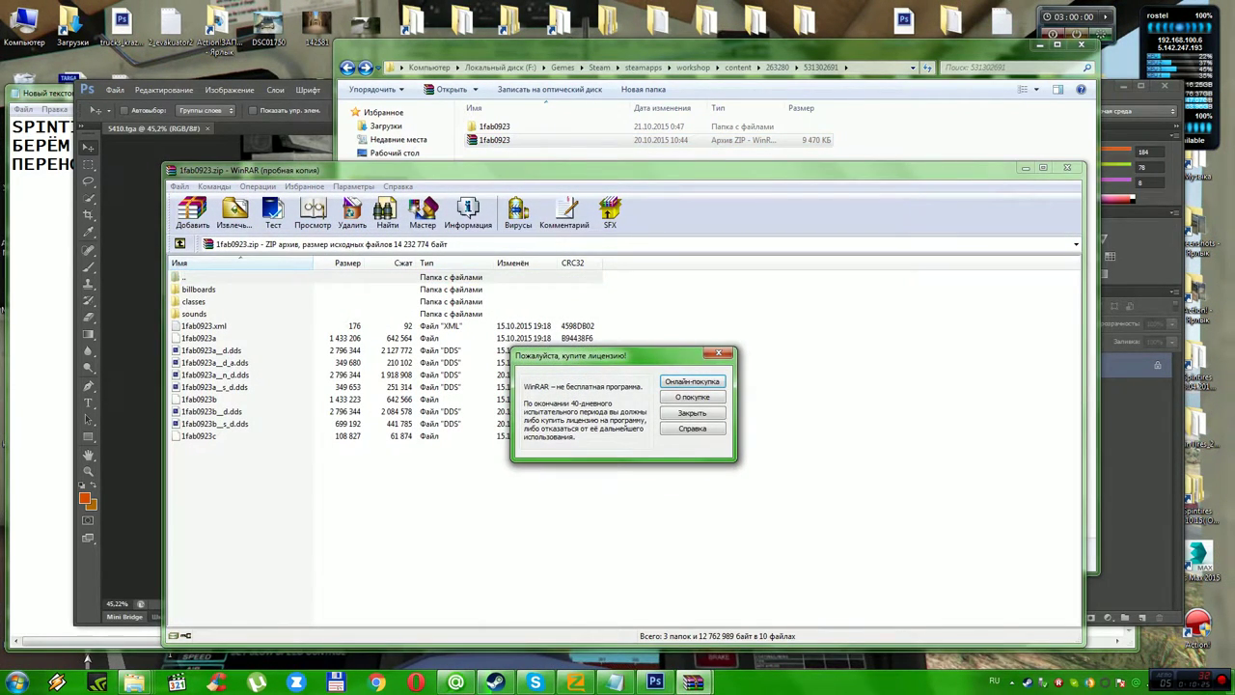
{"action": "key", "text": "Escape"}
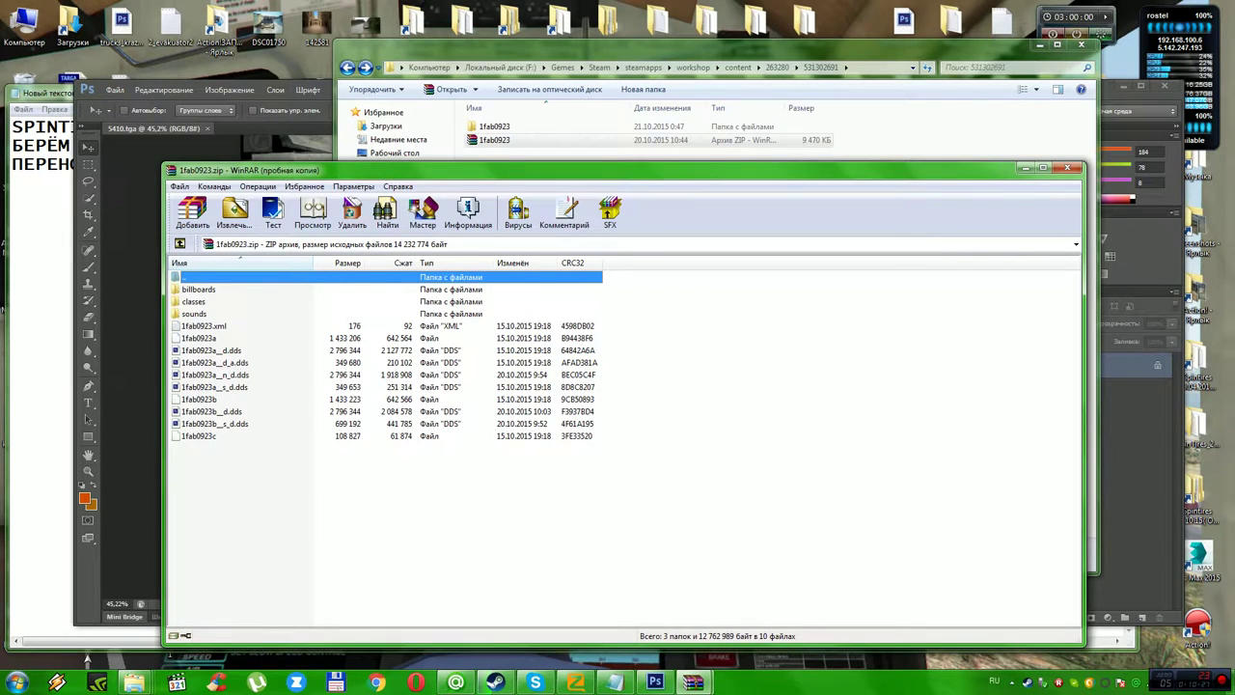
{"action": "key", "text": "Down"}
{"action": "key", "text": "Down"}
{"action": "key", "text": "Down"}
{"action": "key", "text": "Down"}
{"action": "key", "text": "Down"}
{"action": "key", "text": "Down"}
{"action": "key", "text": "Return"}
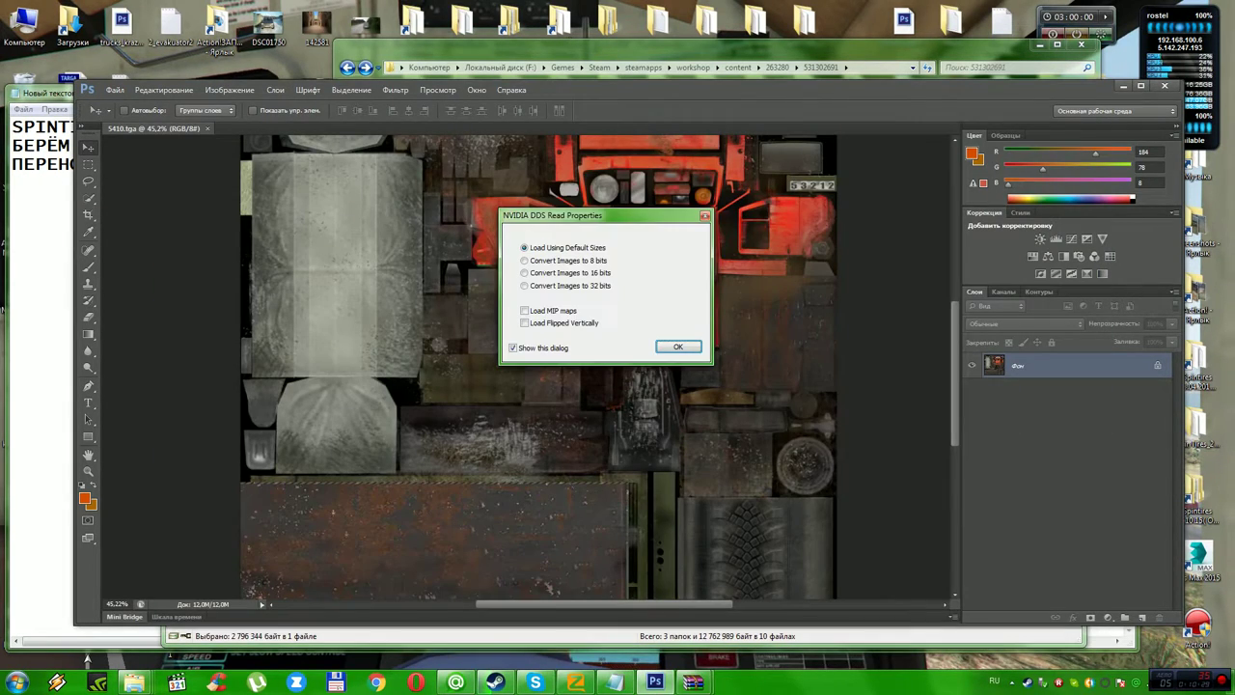
{"action": "key", "text": "Return"}
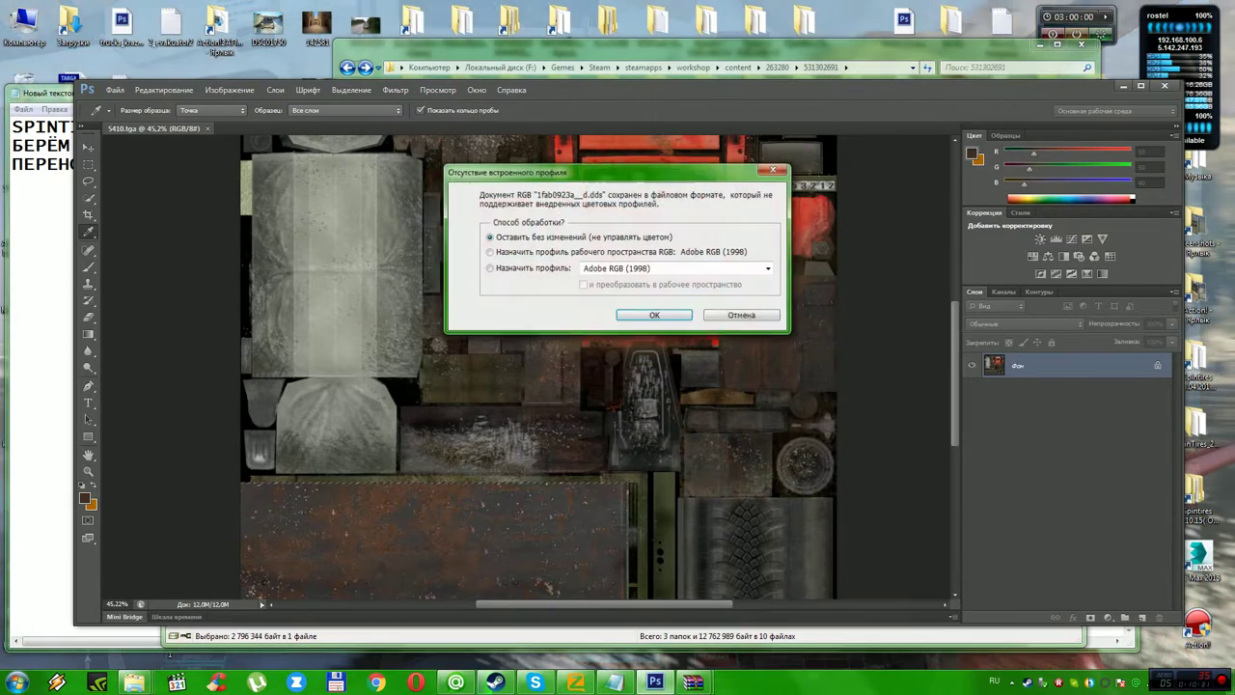
{"action": "key", "text": "Return"}
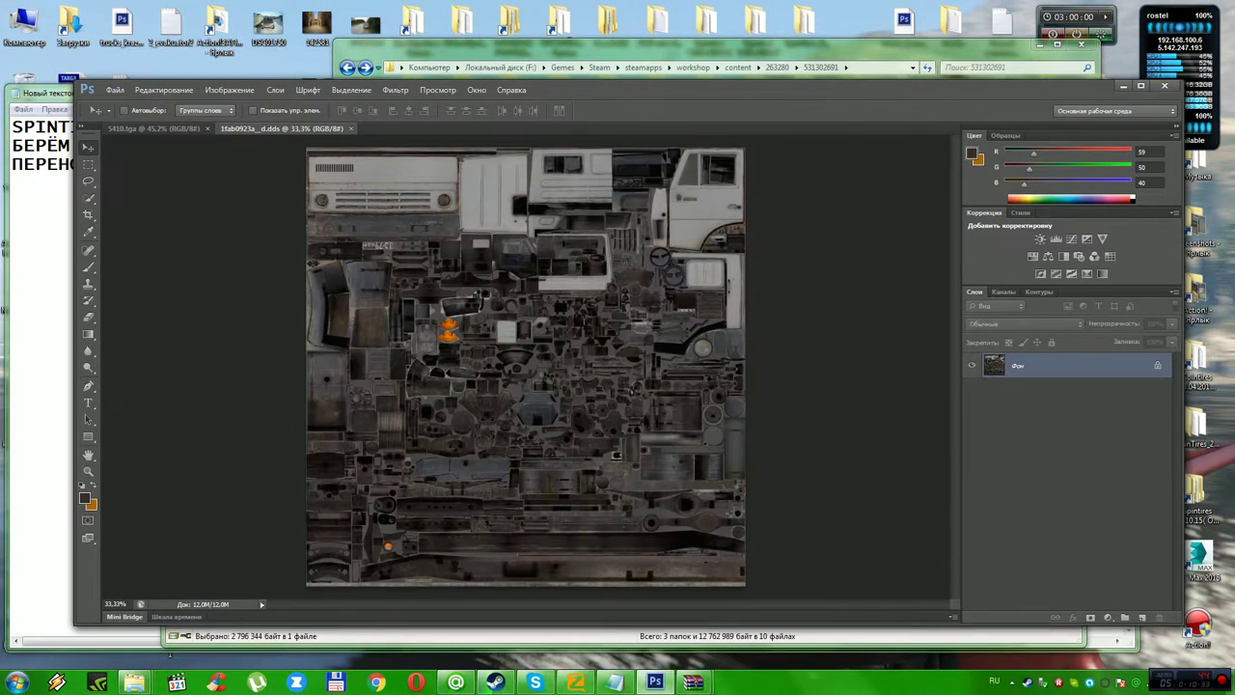
Paste the copied red door into 1fab0923a__d.dds and move it just below the white cab door.
{"action": "key", "text": "ctrl+Tab"}
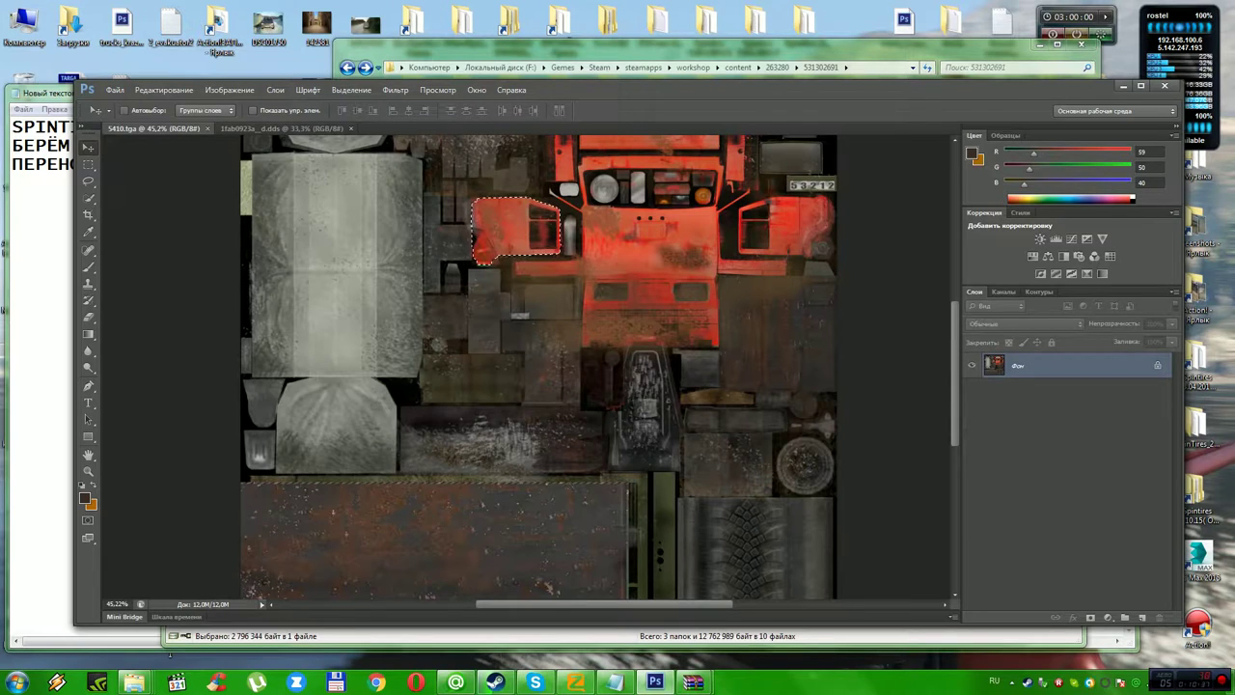
{"action": "key", "text": "ctrl+Tab"}
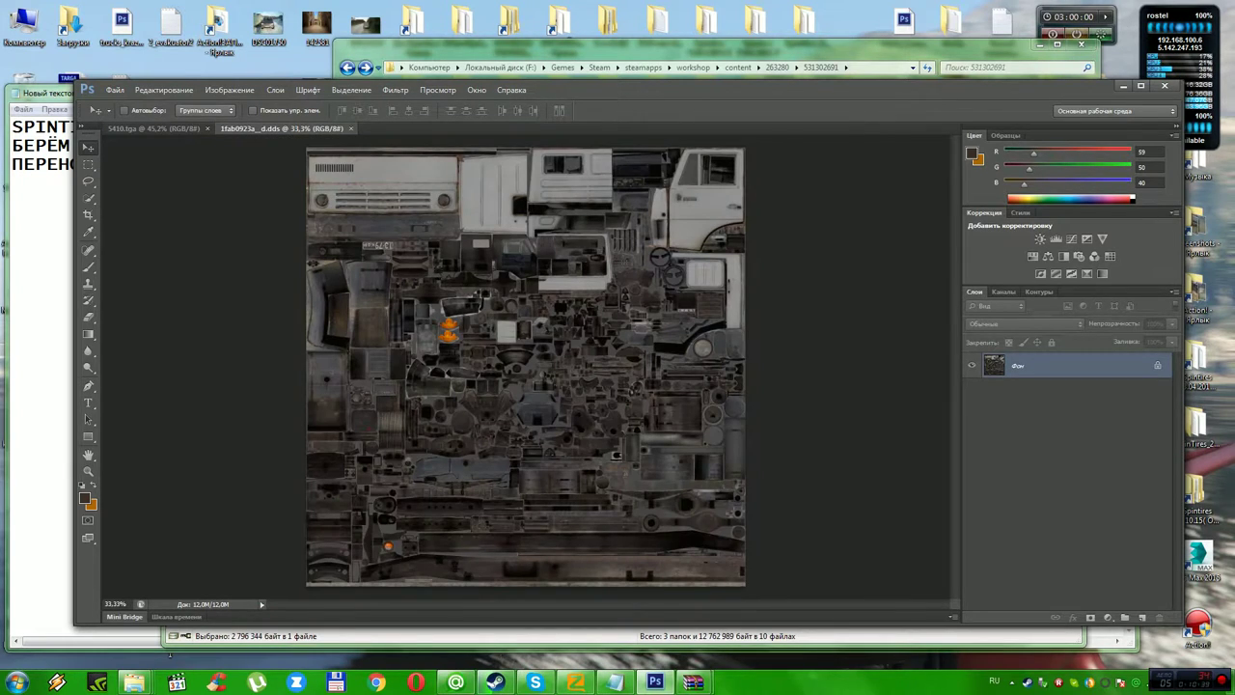
{"action": "key", "text": "ctrl+v"}
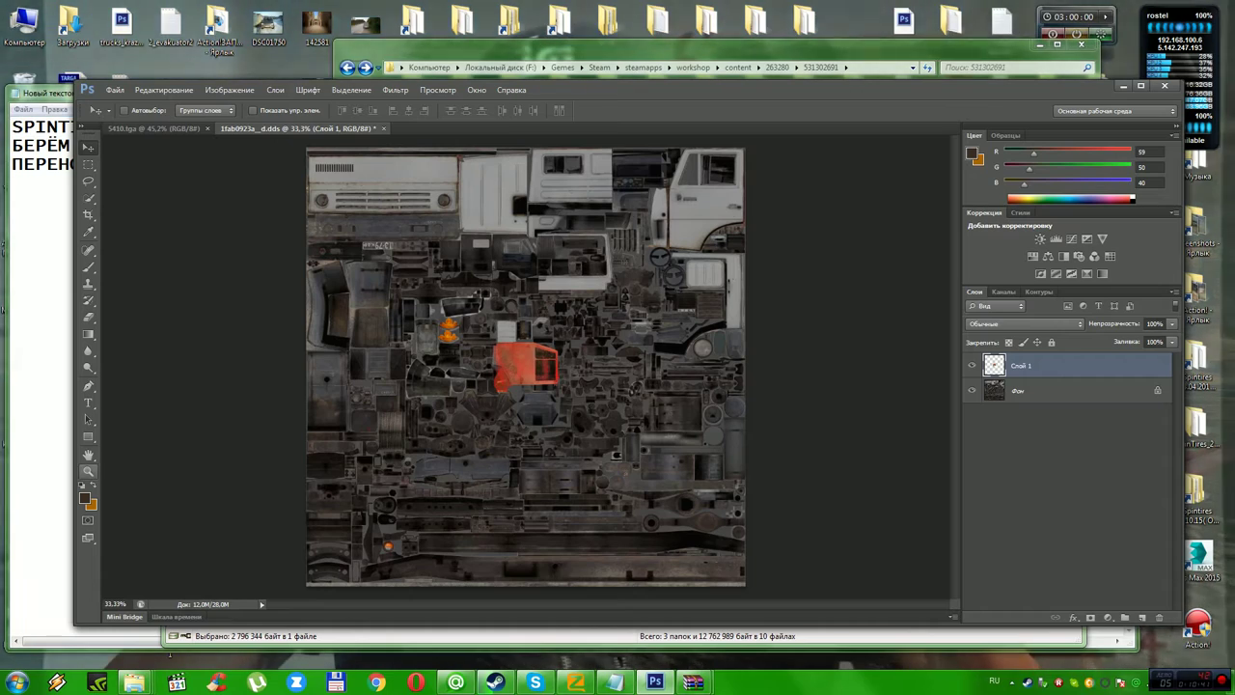
{"action": "left_click", "coordinate": [88, 471]}
{"action": "left_click_drag", "start_coordinate": [453, 472], "coordinate": [577, 472]}
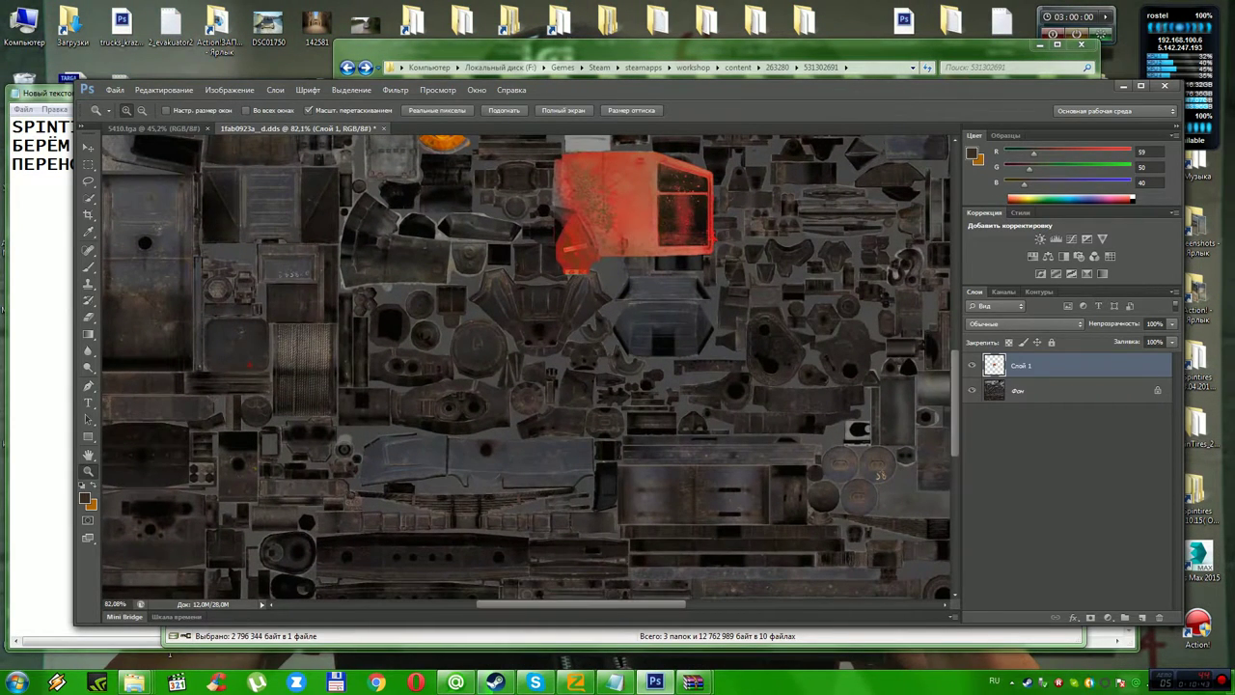
{"action": "left_click_drag", "start_coordinate": [581, 604], "coordinate": [645, 604]}
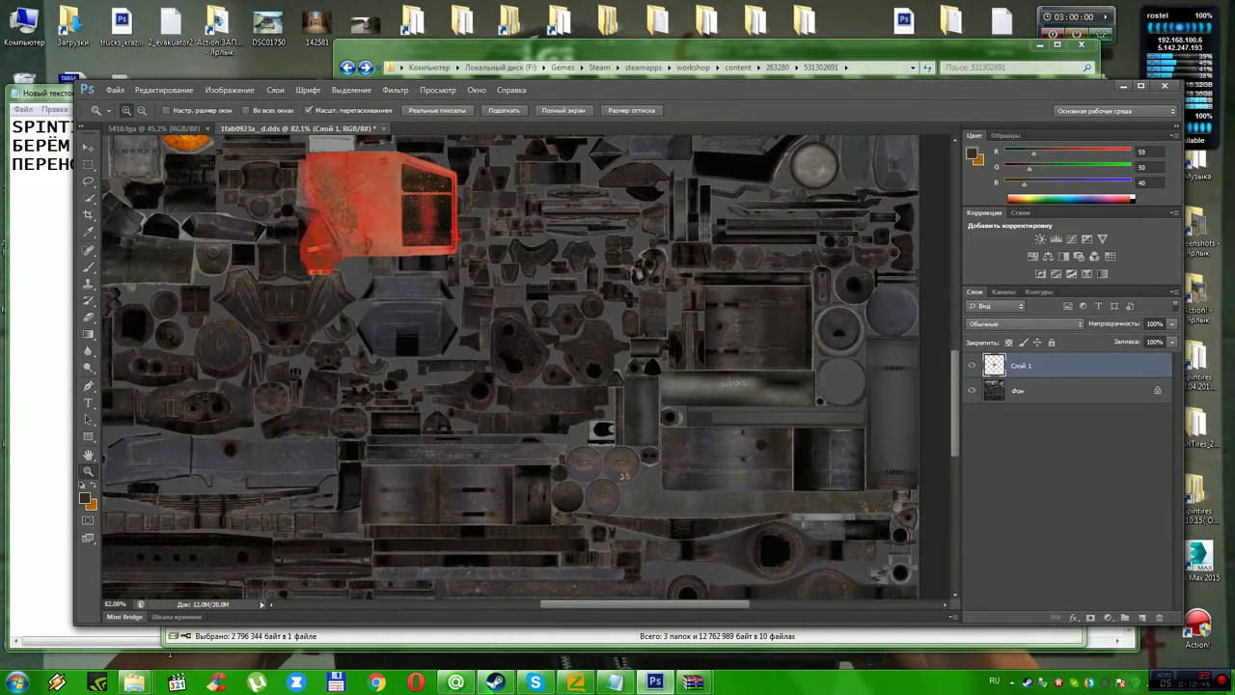
{"action": "scroll", "coordinate": [511, 367], "scroll_direction": "up", "scroll_amount": 5}
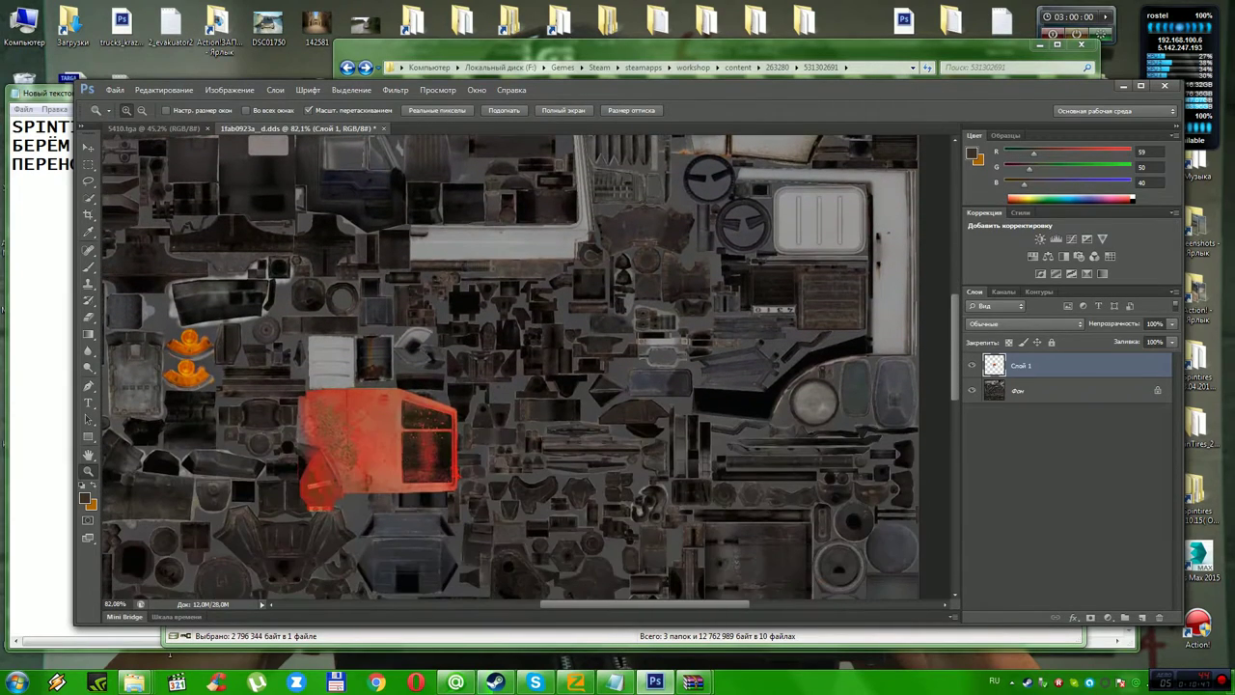
{"action": "key", "text": "v"}
{"action": "left_click_drag", "start_coordinate": [376, 449], "coordinate": [800, 216]}
{"action": "scroll", "coordinate": [800, 215], "scroll_direction": "up", "scroll_amount": 2}
{"action": "scroll", "coordinate": [510, 368], "scroll_direction": "up", "scroll_amount": 3}
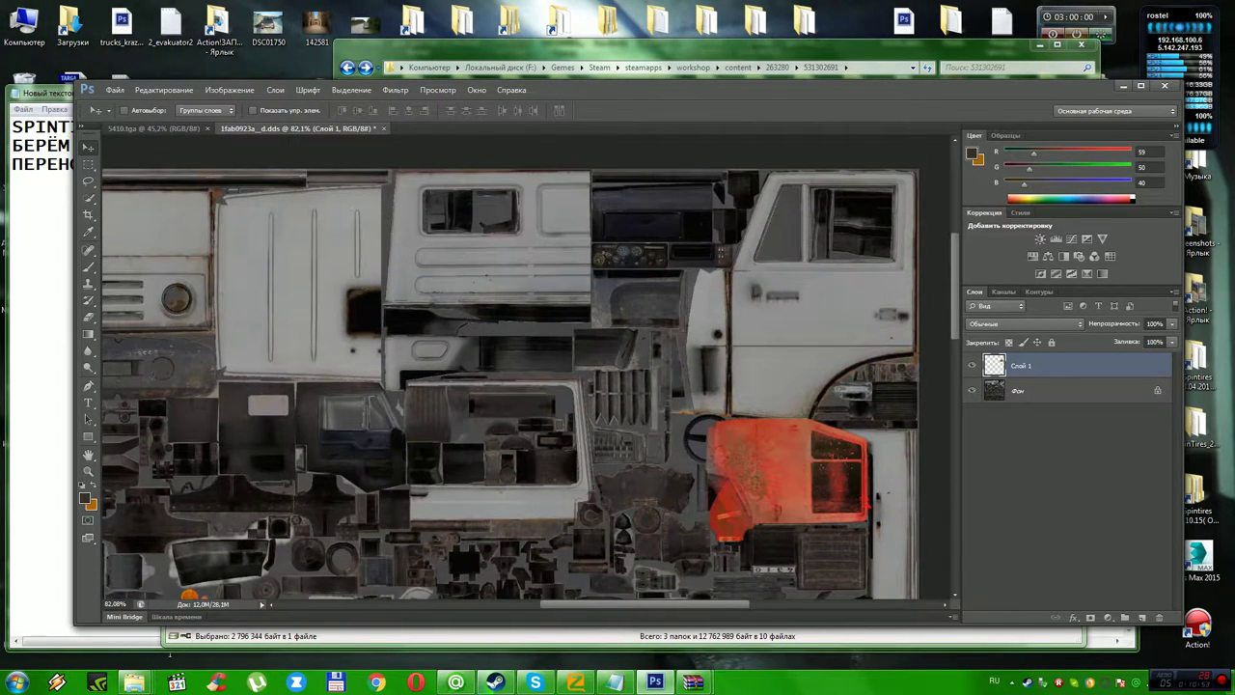
Rotate the pasted red door 90° counterclockwise and move it over the white cab door.
{"action": "left_click", "coordinate": [163, 89]}
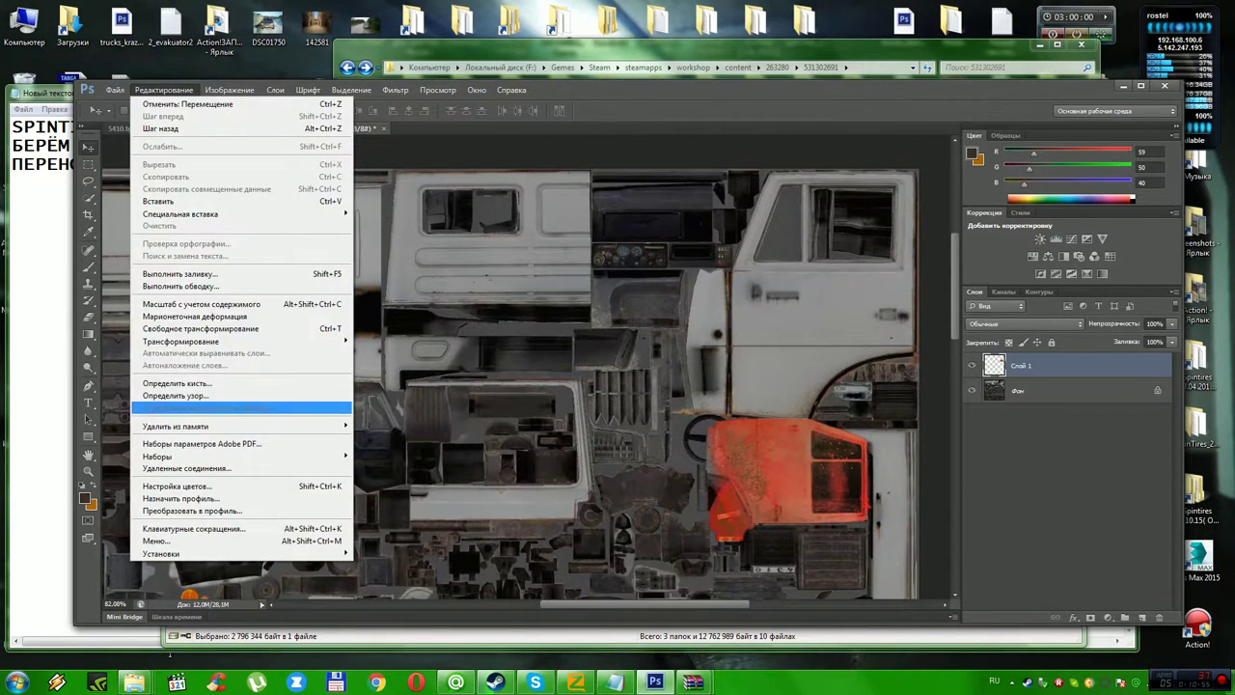
{"action": "mouse_move", "coordinate": [241, 342]}
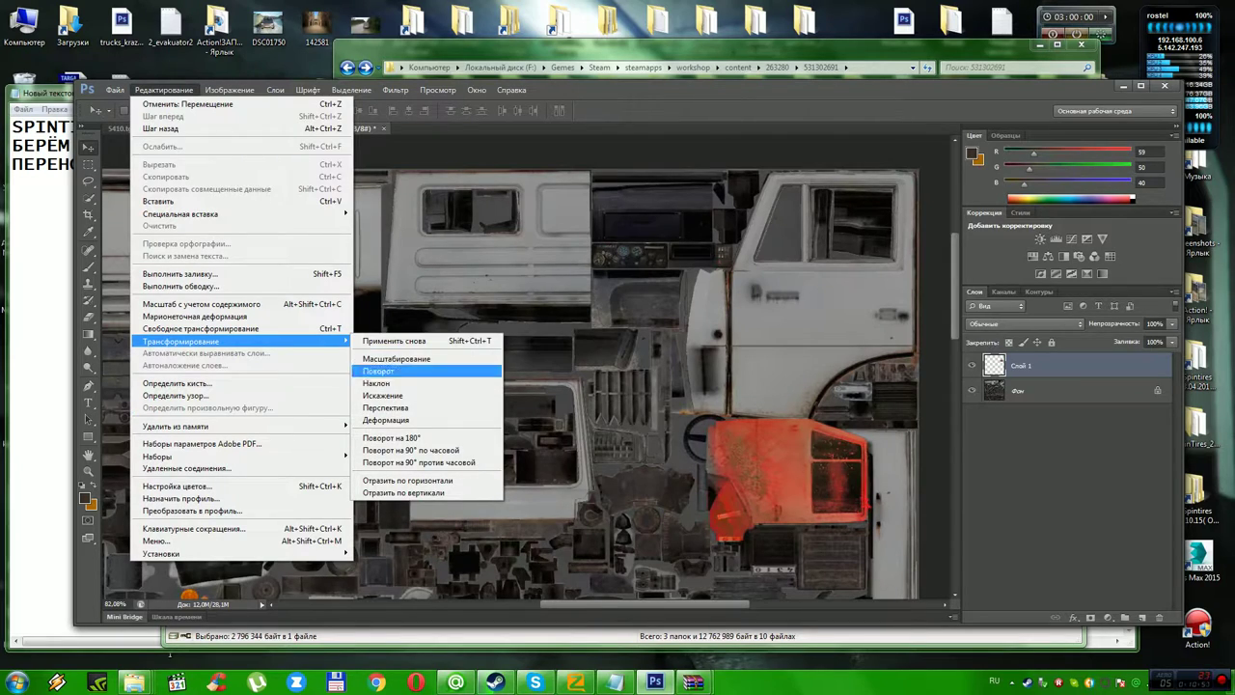
{"action": "left_click", "coordinate": [414, 462]}
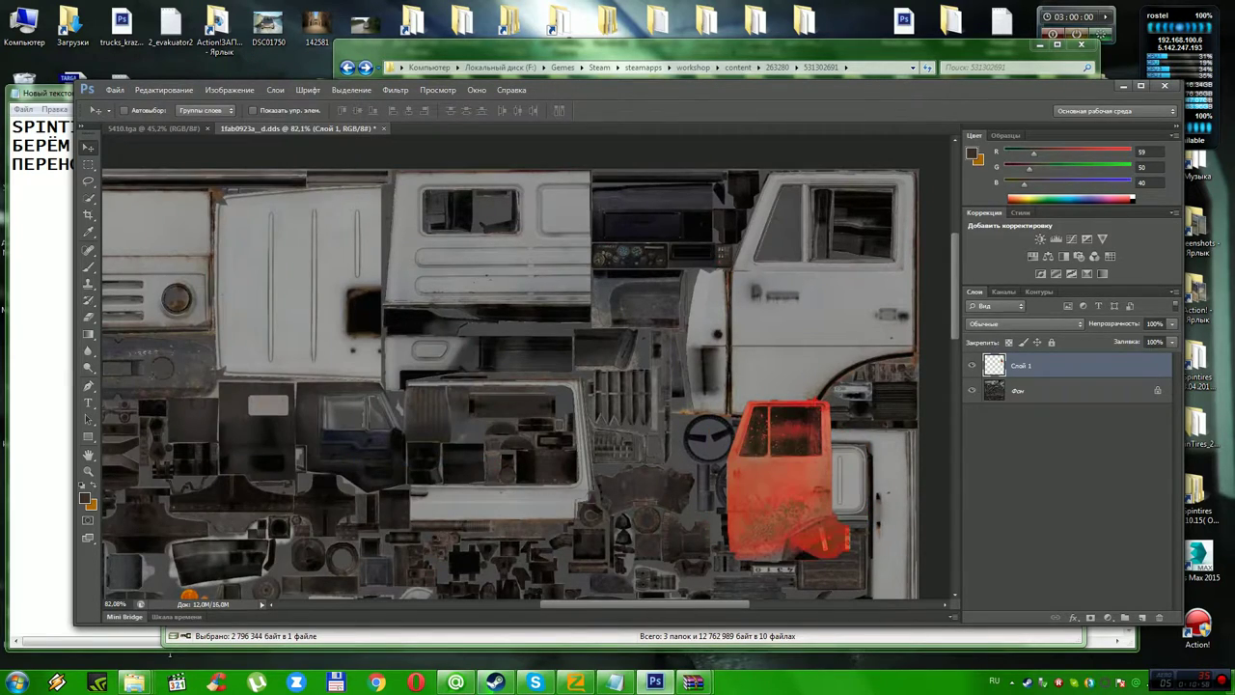
{"action": "left_click_drag", "start_coordinate": [794, 454], "coordinate": [824, 259]}
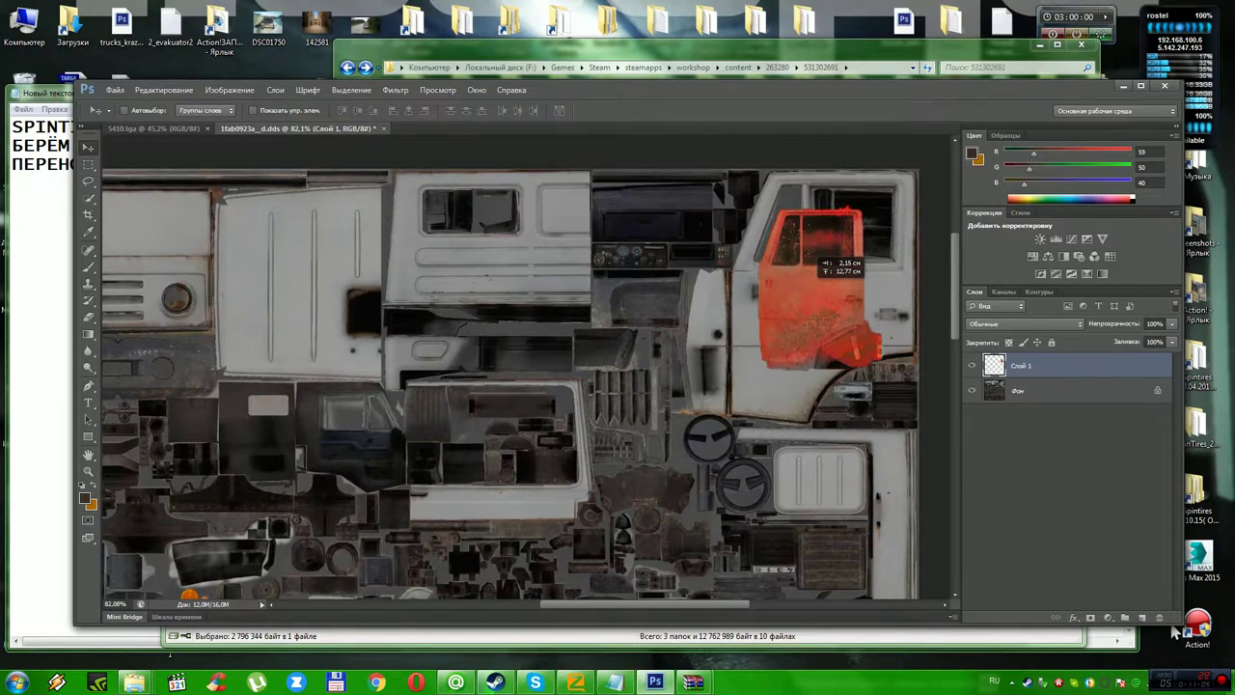
Scale the pasted red door to about 178% width and 155% height so it covers the whole white cab door.
{"action": "left_click", "coordinate": [164, 90]}
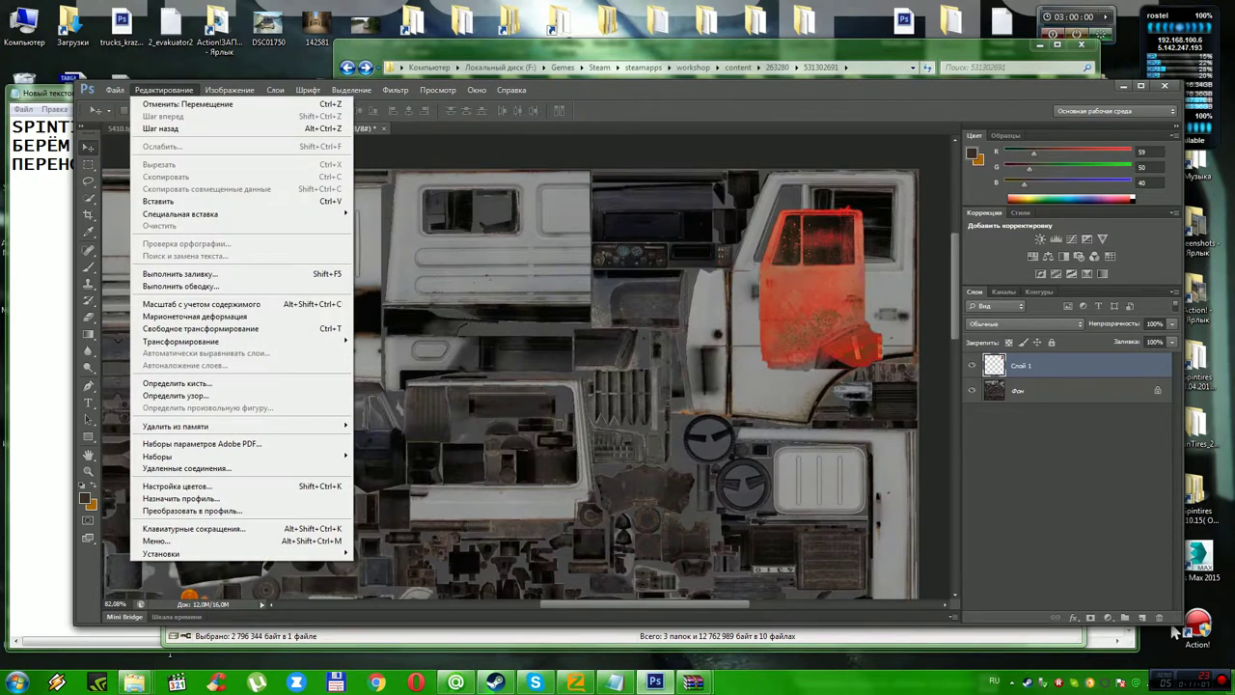
{"action": "mouse_move", "coordinate": [180, 340]}
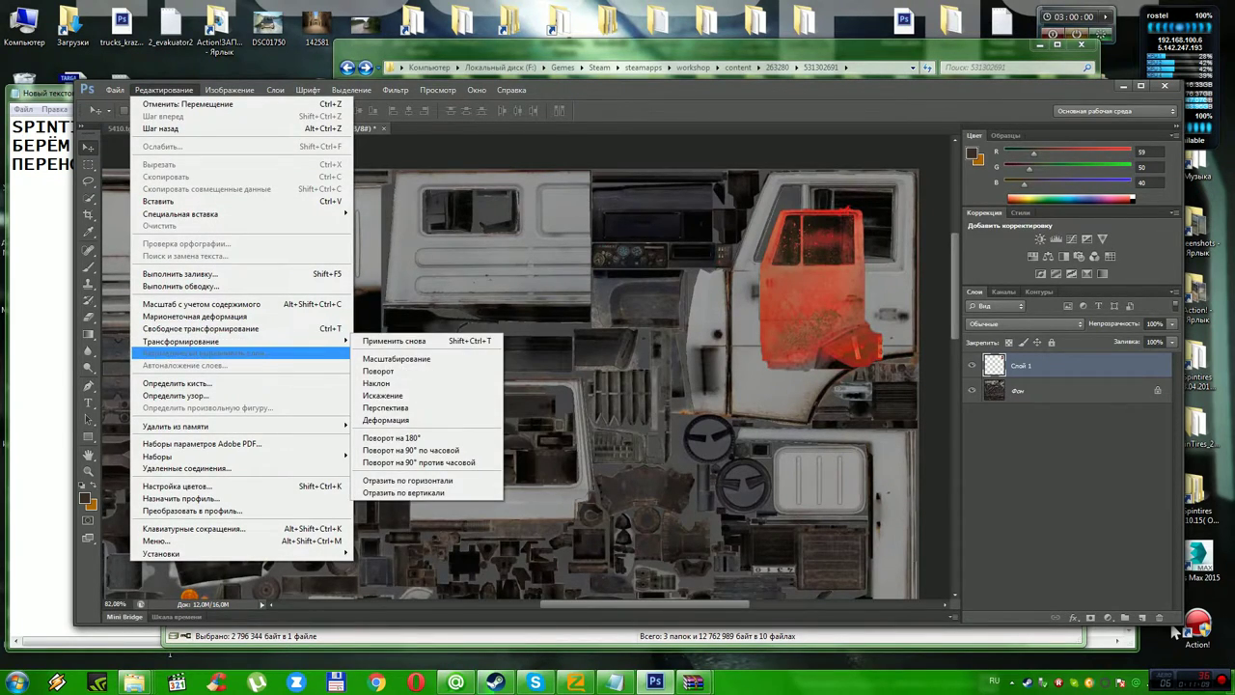
{"action": "left_click", "coordinate": [400, 360]}
{"action": "left_click_drag", "start_coordinate": [820, 369], "coordinate": [821, 422]}
{"action": "left_click_drag", "start_coordinate": [758, 312], "coordinate": [734, 312]}
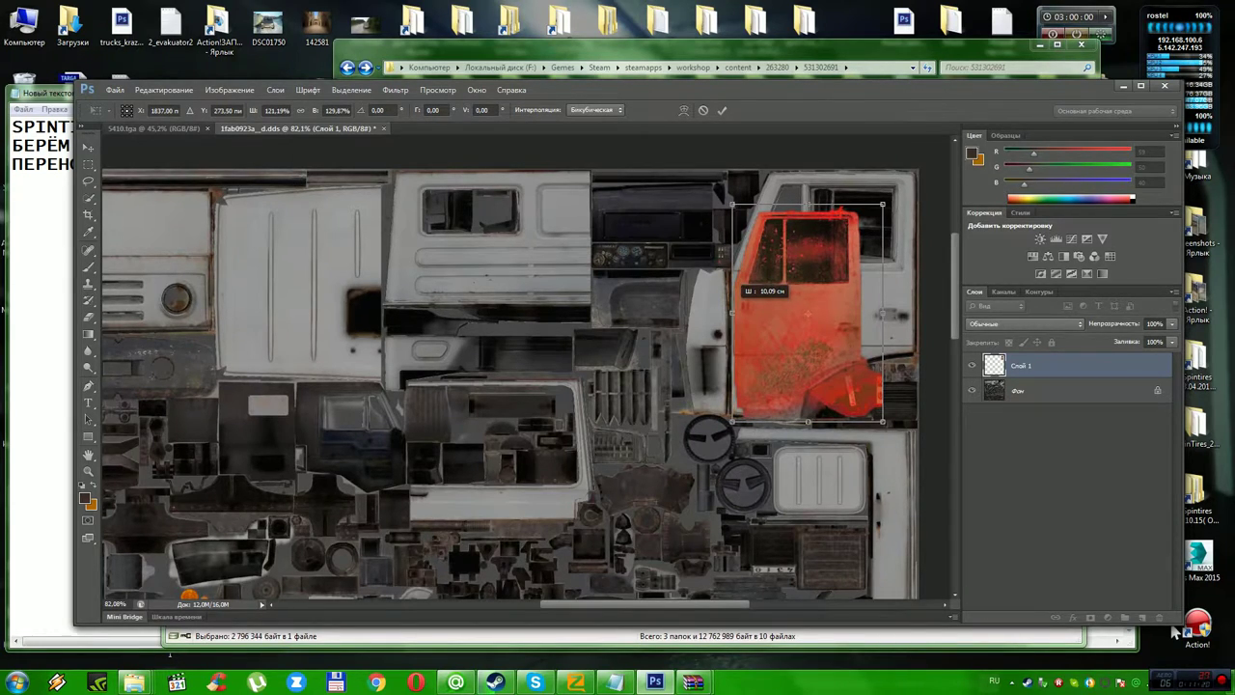
{"action": "left_click_drag", "start_coordinate": [883, 313], "coordinate": [946, 313]}
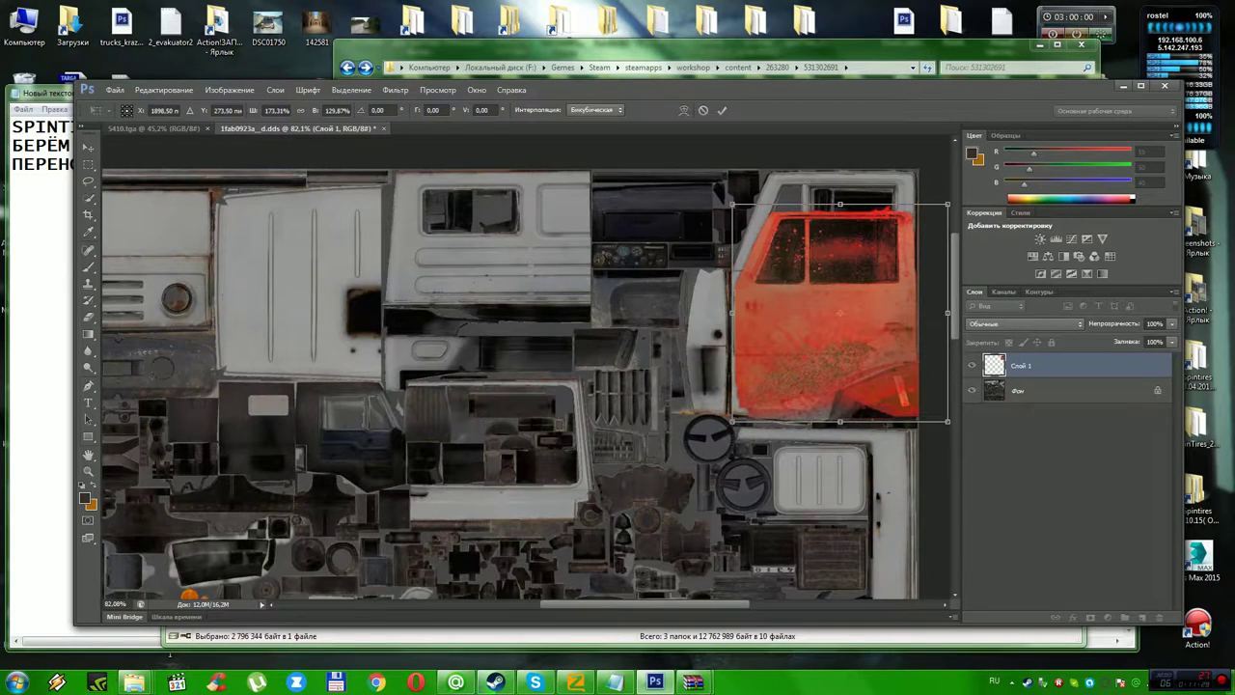
{"action": "left_click_drag", "start_coordinate": [733, 313], "coordinate": [731, 313]}
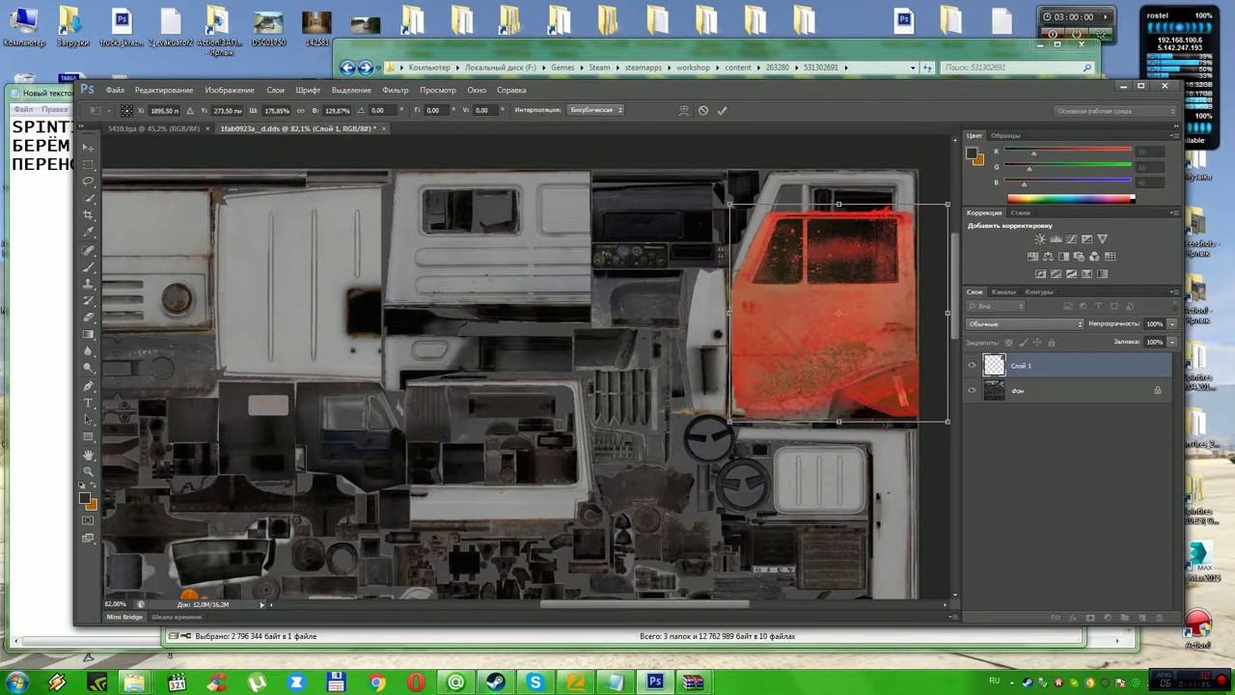
{"action": "left_click_drag", "start_coordinate": [839, 205], "coordinate": [838, 164]}
{"action": "left_click_drag", "start_coordinate": [839, 163], "coordinate": [838, 162]}
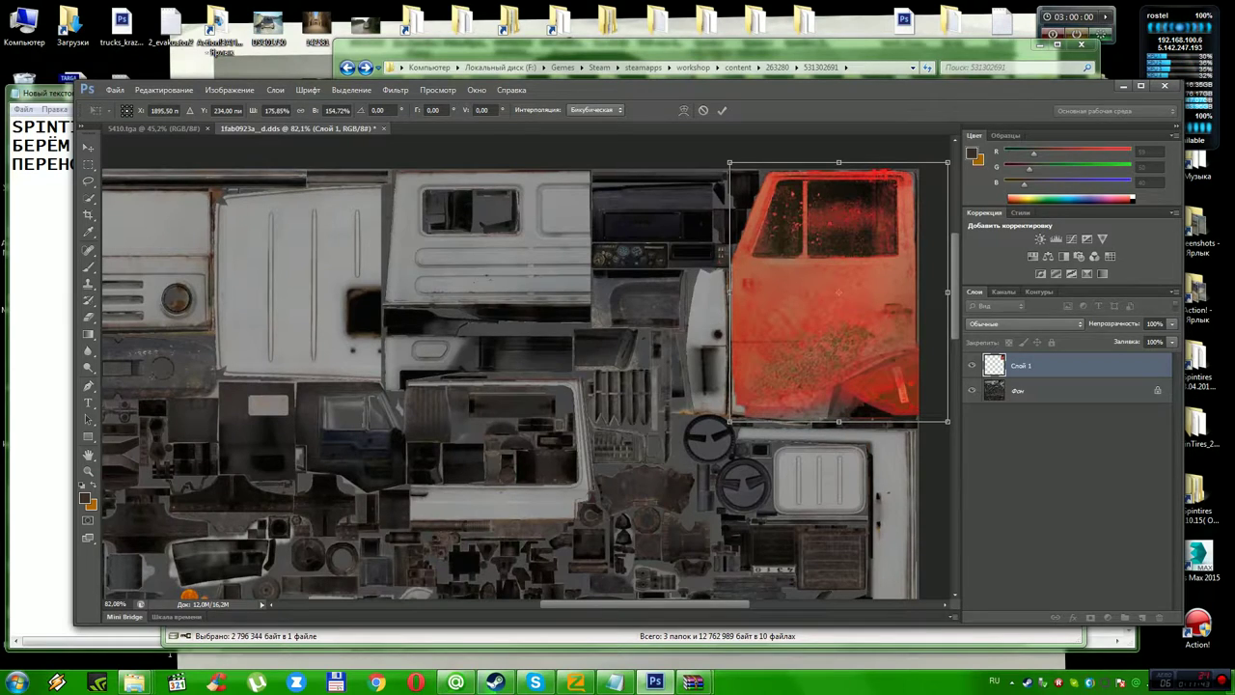
{"action": "left_click_drag", "start_coordinate": [731, 292], "coordinate": [726, 291]}
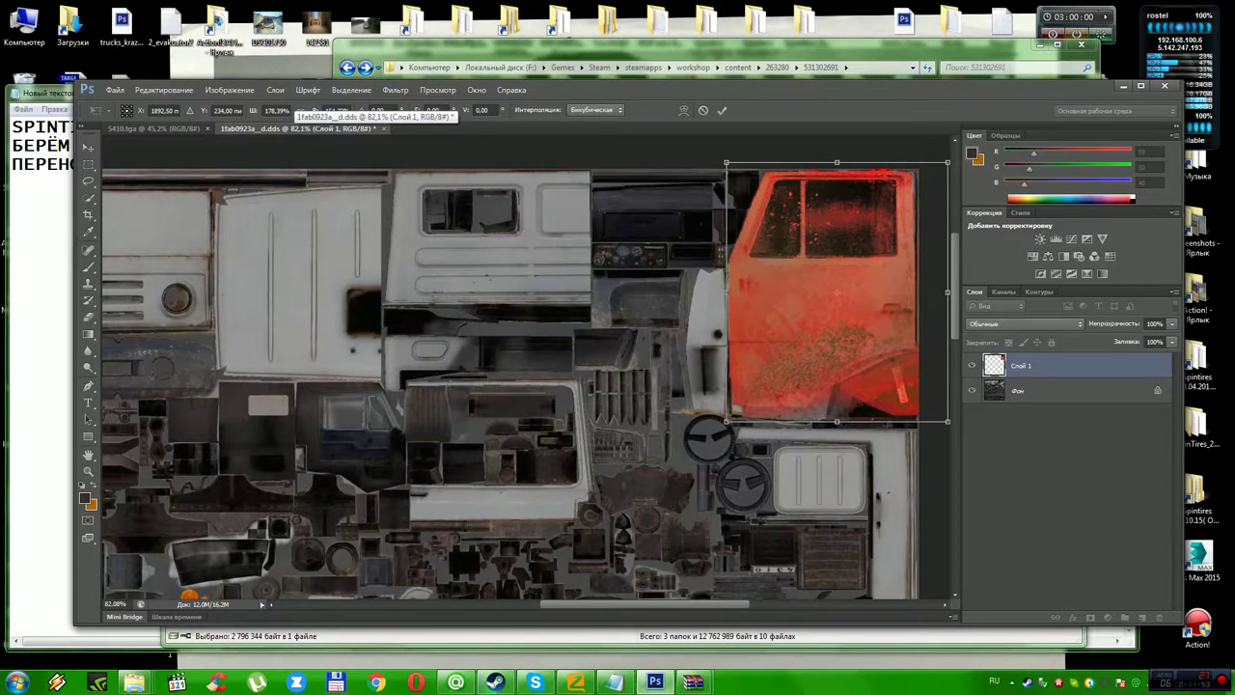
Apply the scaling and save the texture in D3D/DDS format over the existing 1fab0923a__d.dds, keeping the default DDS options.
{"action": "left_click", "coordinate": [115, 90]}
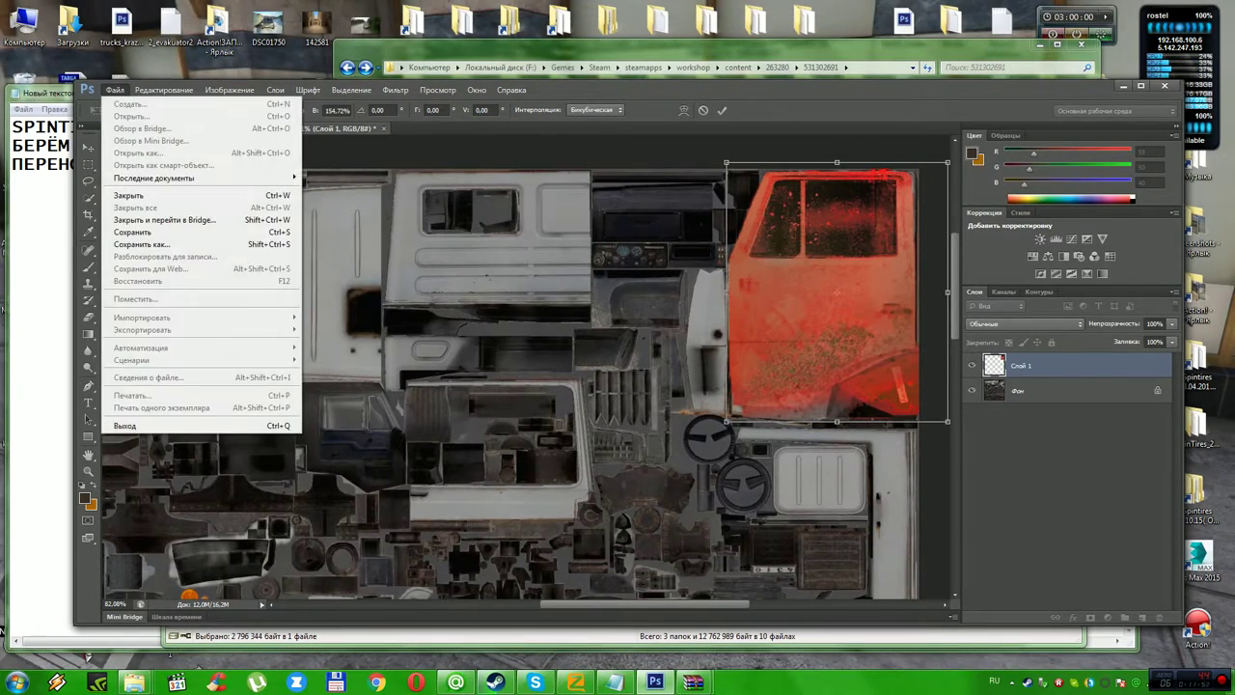
{"action": "key", "text": "Down"}
{"action": "key", "text": "Down"}
{"action": "key", "text": "Down"}
{"action": "key", "text": "Down"}
{"action": "key", "text": "Down"}
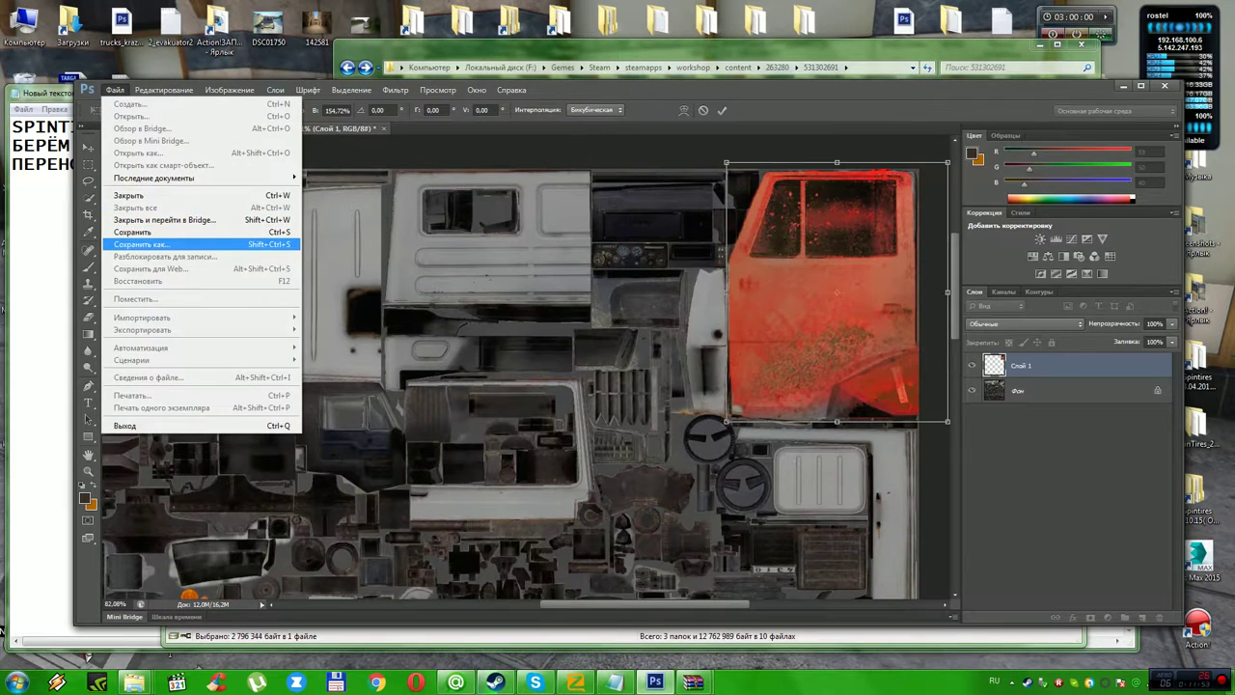
{"action": "key", "text": "Return"}
{"action": "key", "text": "Return"}
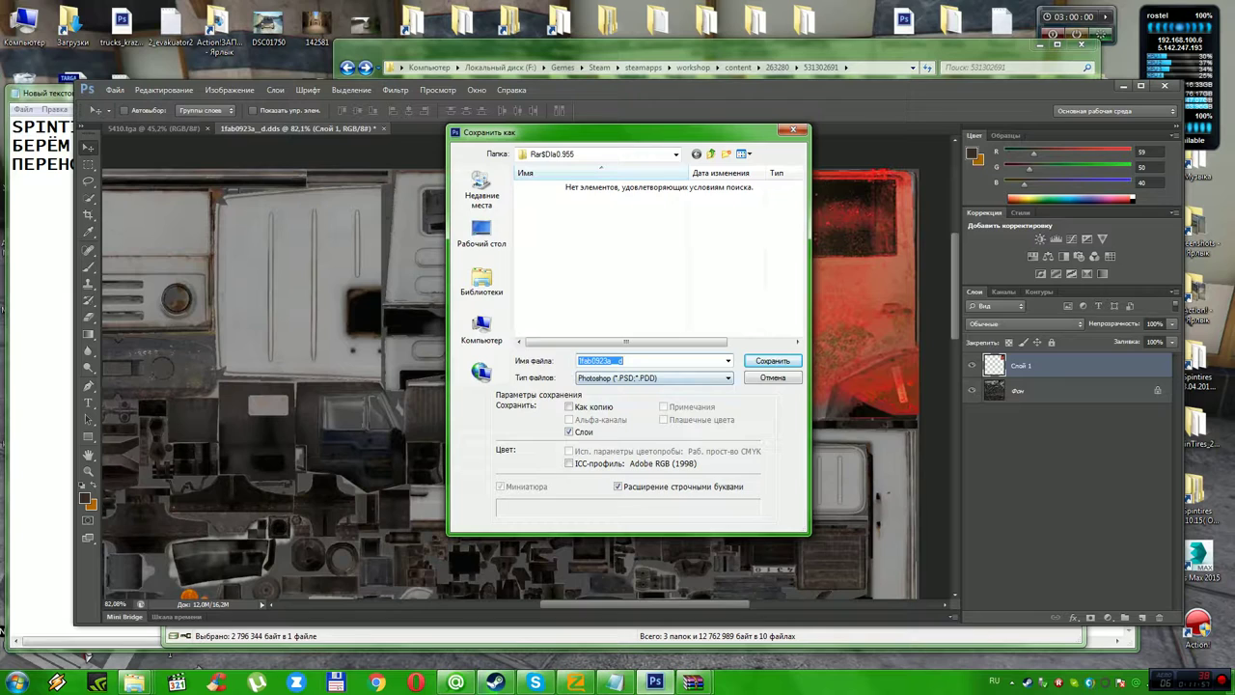
{"action": "left_click", "coordinate": [654, 378]}
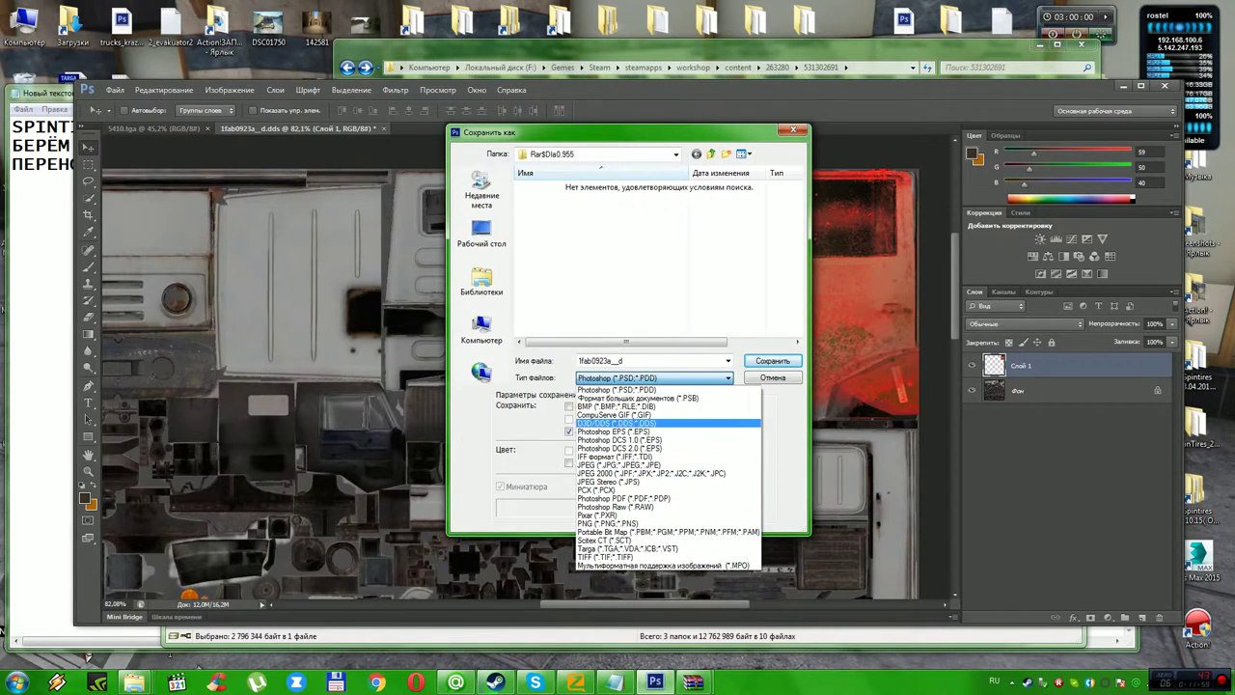
{"action": "key", "text": "Return"}
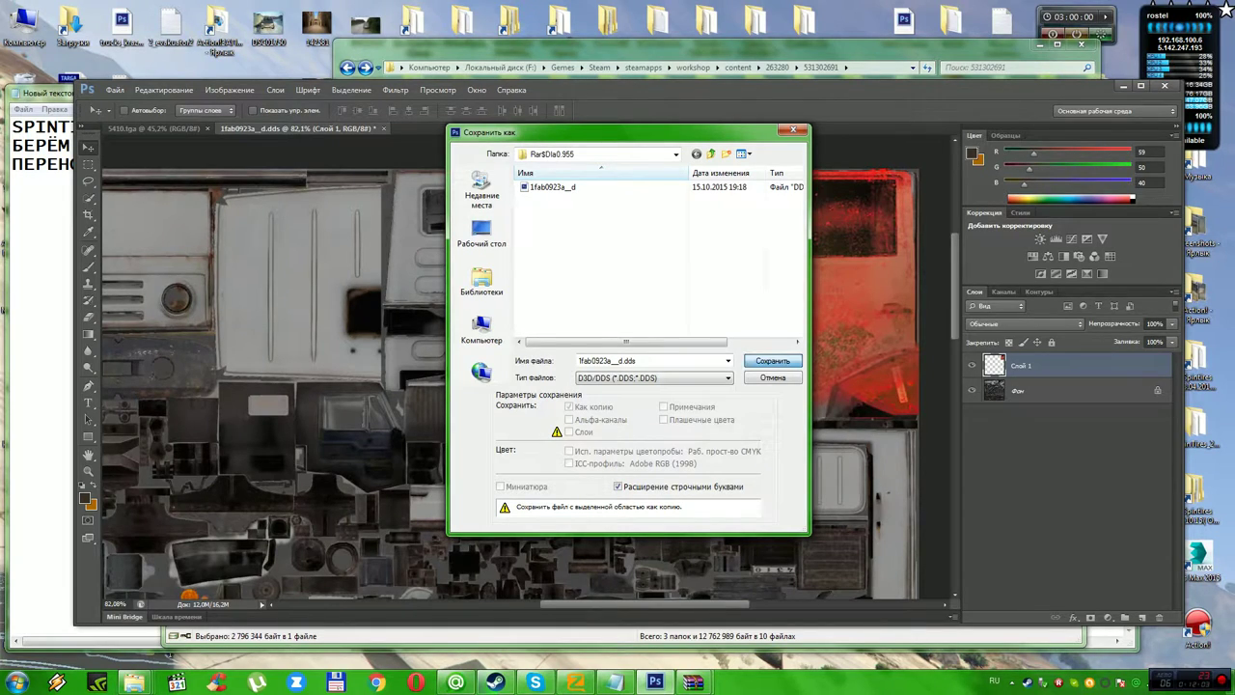
{"action": "key", "text": "Return"}
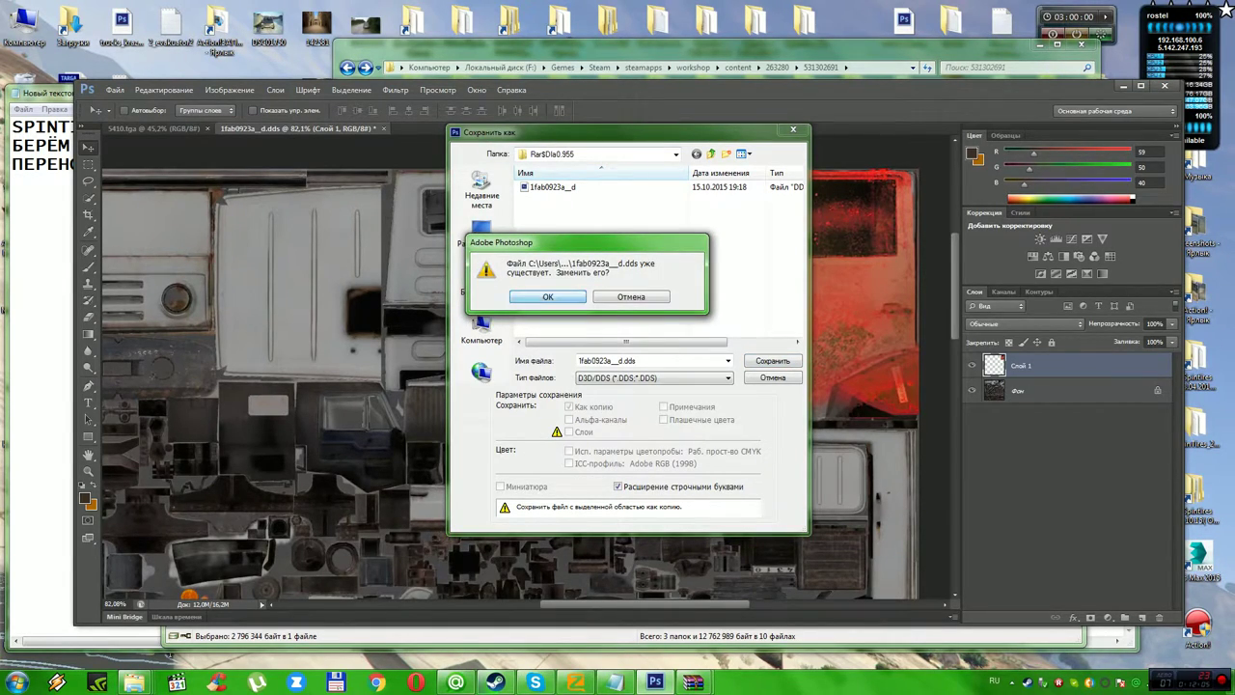
{"action": "key", "text": "Return"}
{"action": "key", "text": "Return"}
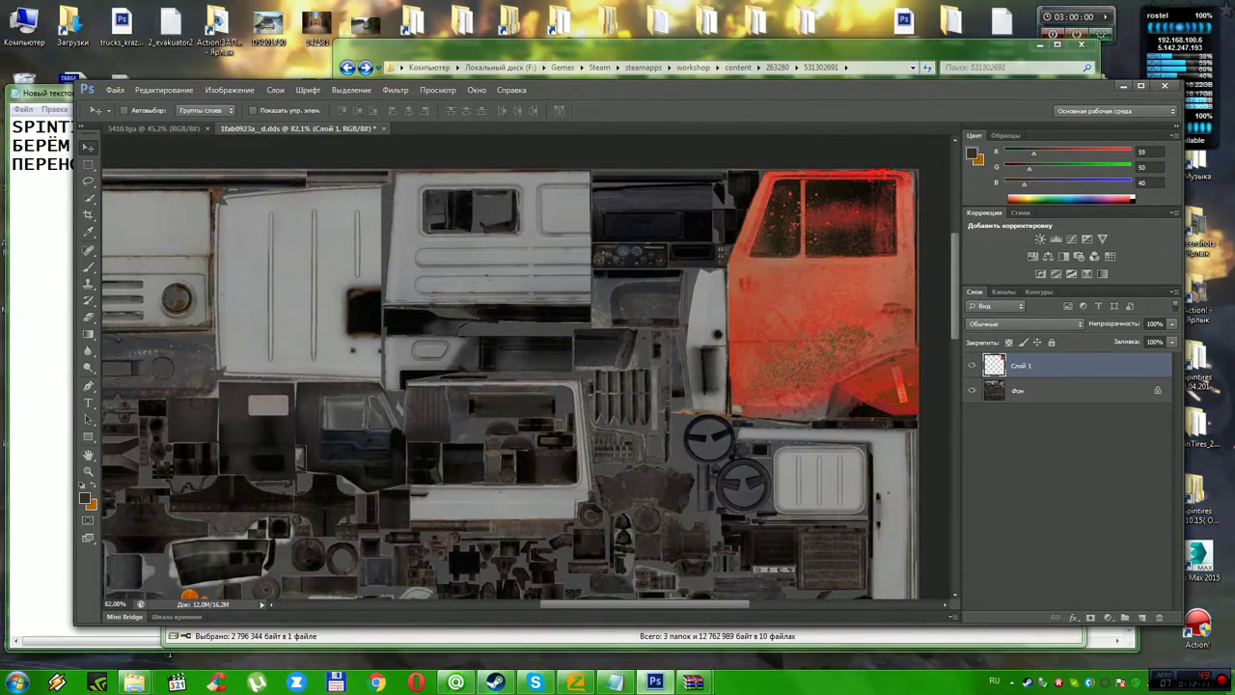
Switch to WinRAR, close the duplicate 1fab0923.zip window and update the archive with the modified 1fab0923a__d.dds.
{"action": "mouse_move", "coordinate": [693, 682]}
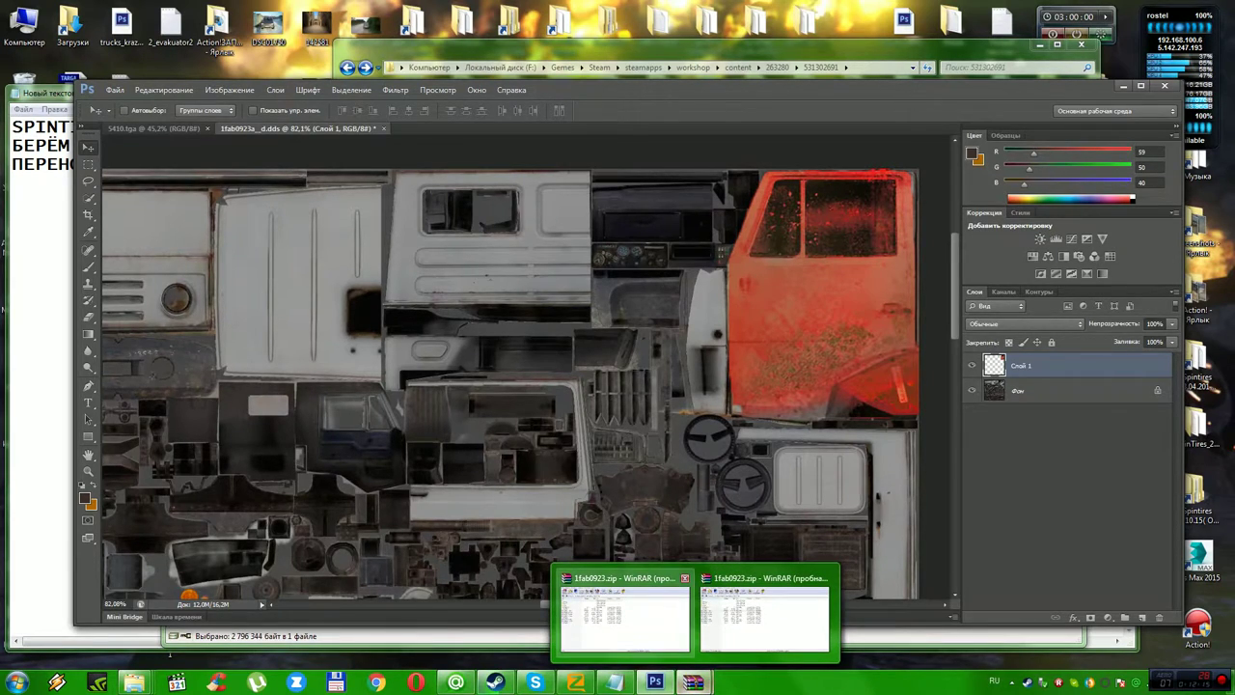
{"action": "left_click", "coordinate": [624, 618]}
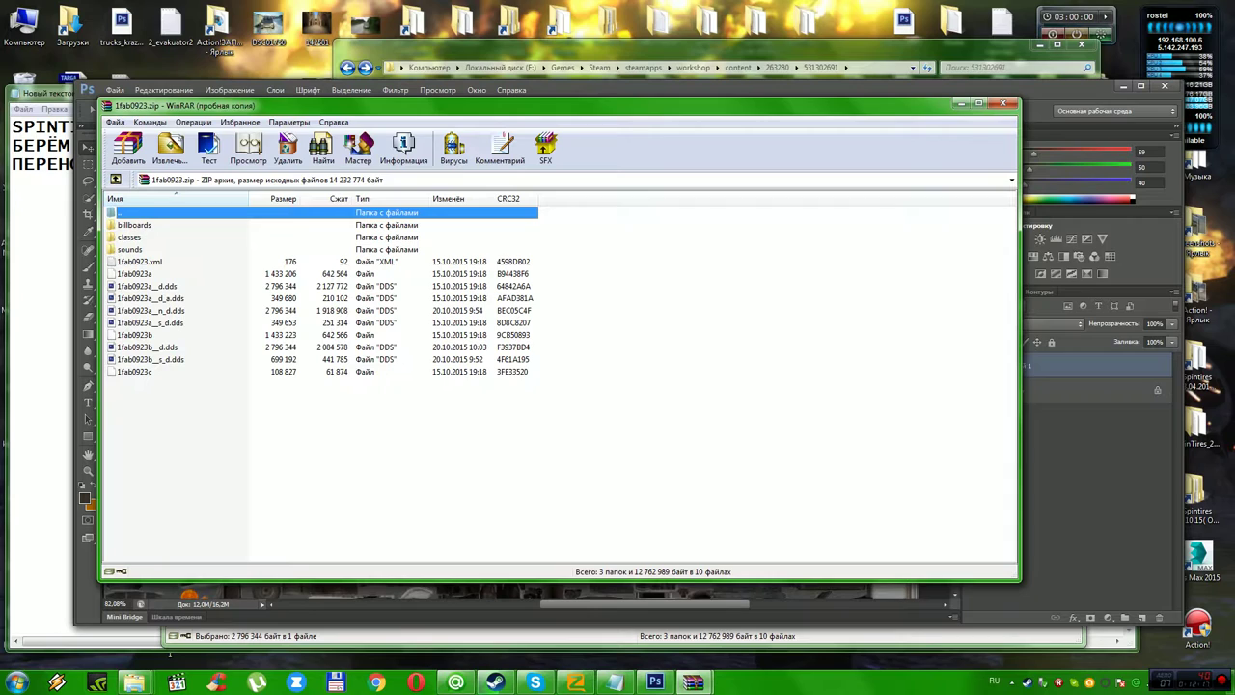
{"action": "mouse_move", "coordinate": [693, 682]}
{"action": "left_click", "coordinate": [767, 613]}
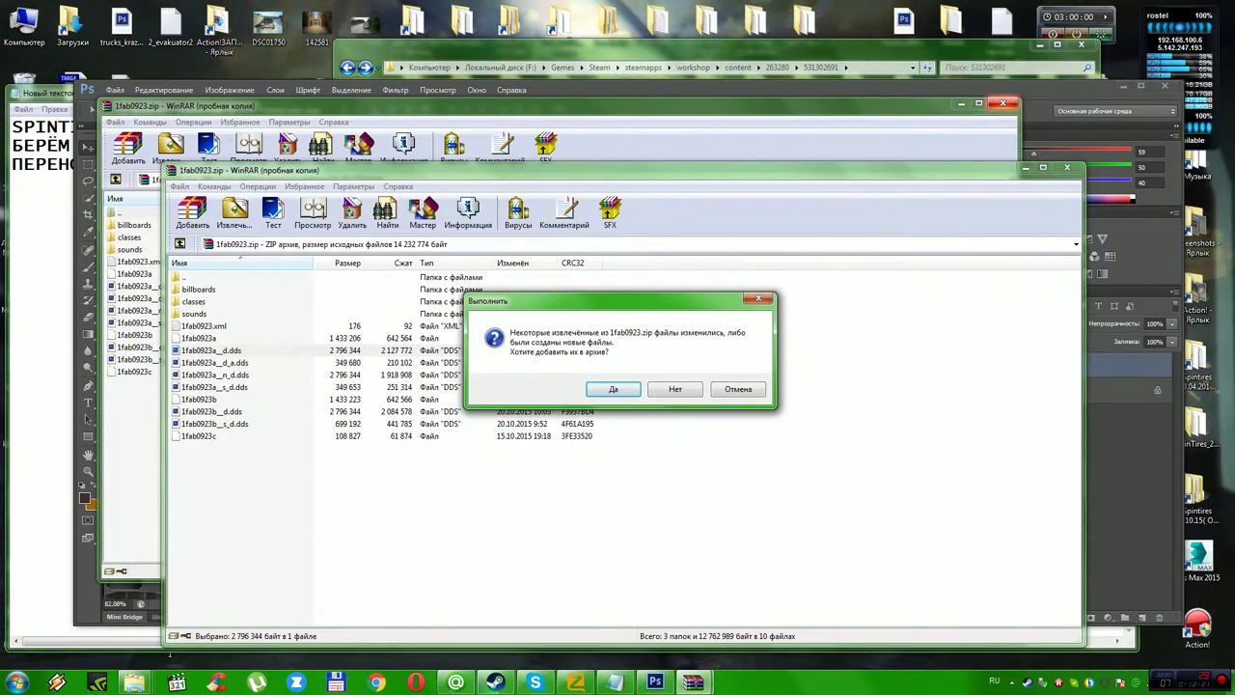
{"action": "left_click", "coordinate": [1003, 103]}
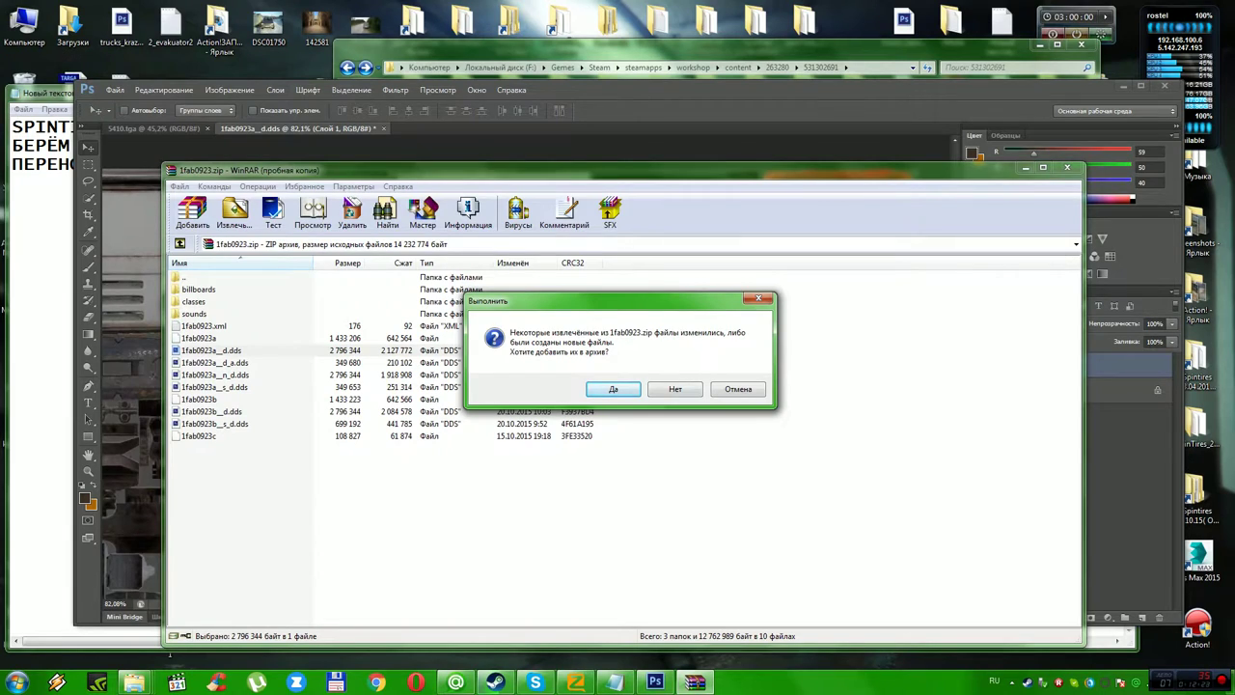
{"action": "key", "text": "Return"}
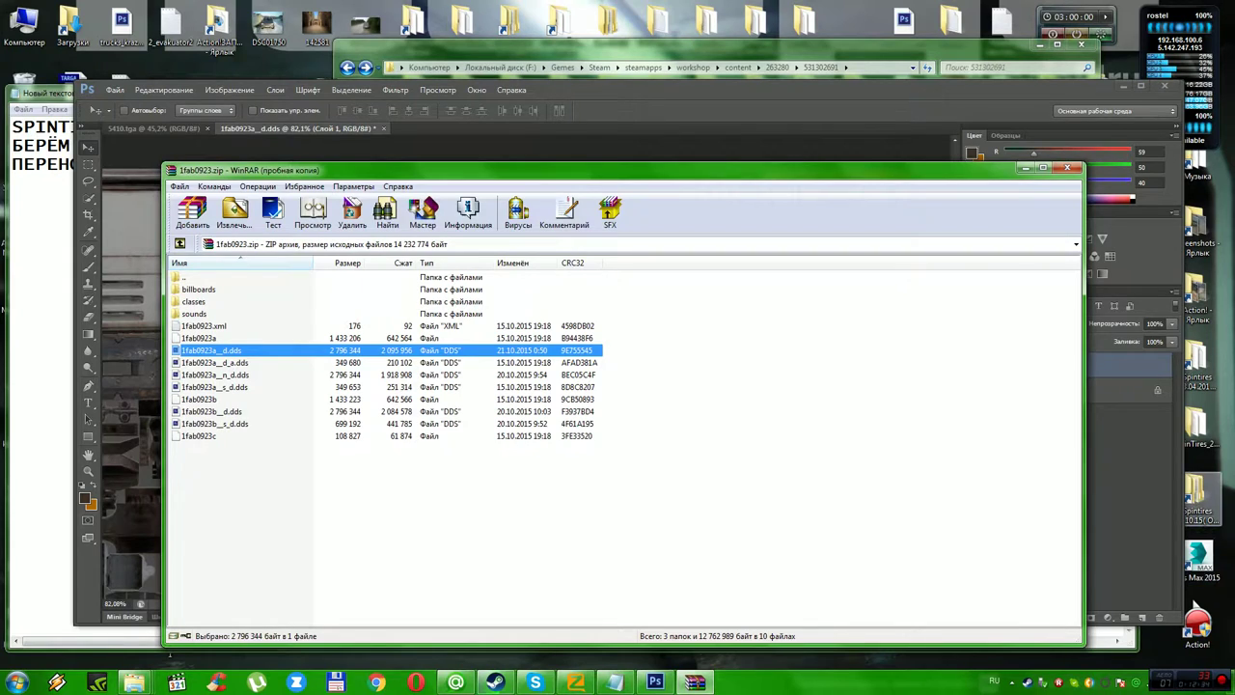
Run the Полная очистка SpinTires cleanup from the Spintires 12.10.15 game folder, then launch SpinTires and skip its intro.
{"action": "double_click", "coordinate": [1197, 497]}
{"action": "double_click", "coordinate": [526, 159]}
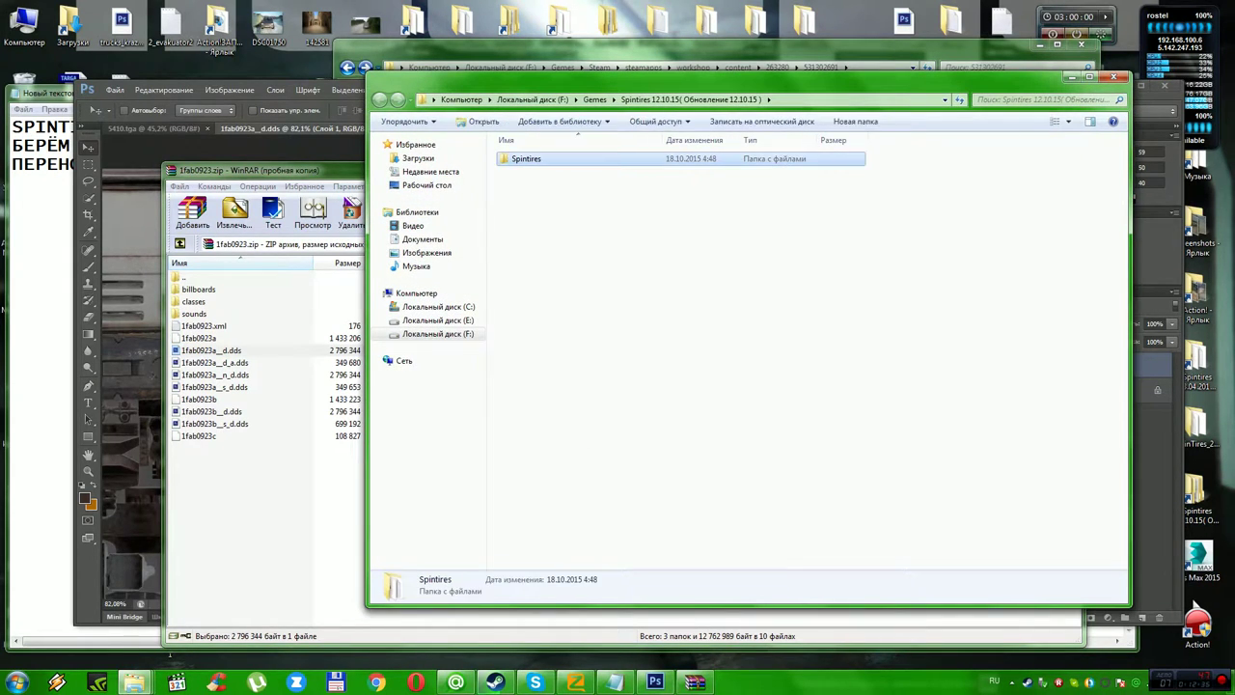
{"action": "double_click", "coordinate": [557, 335]}
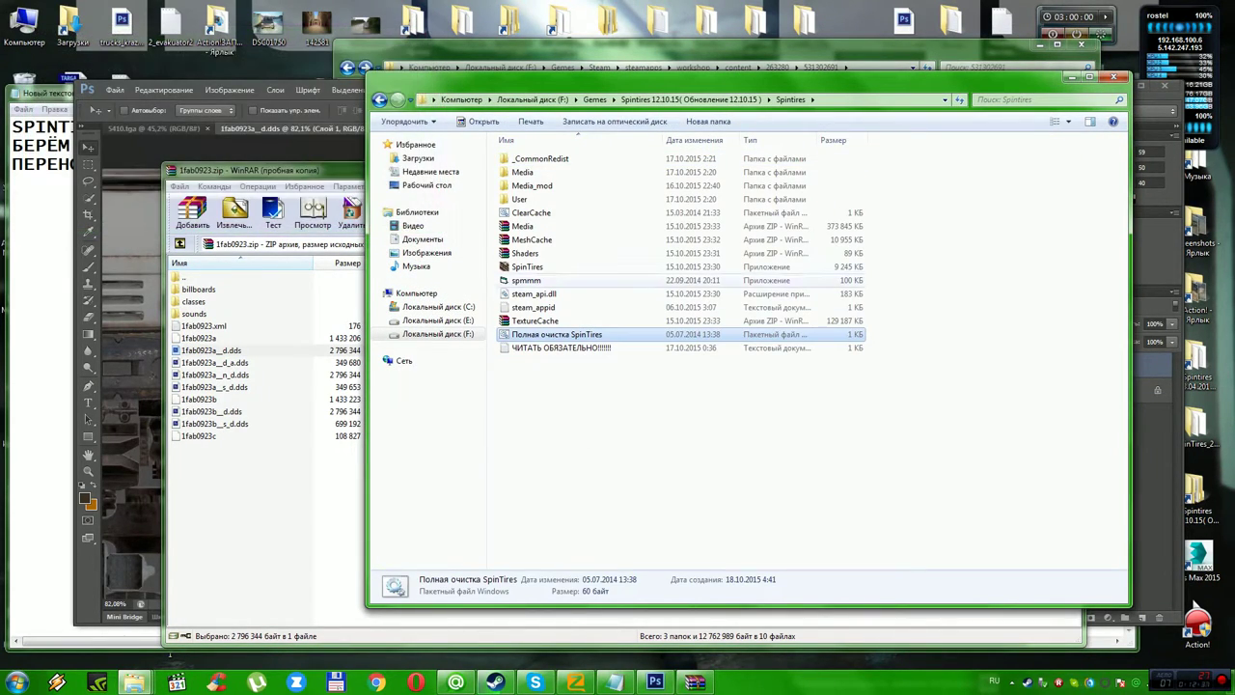
{"action": "double_click", "coordinate": [527, 268]}
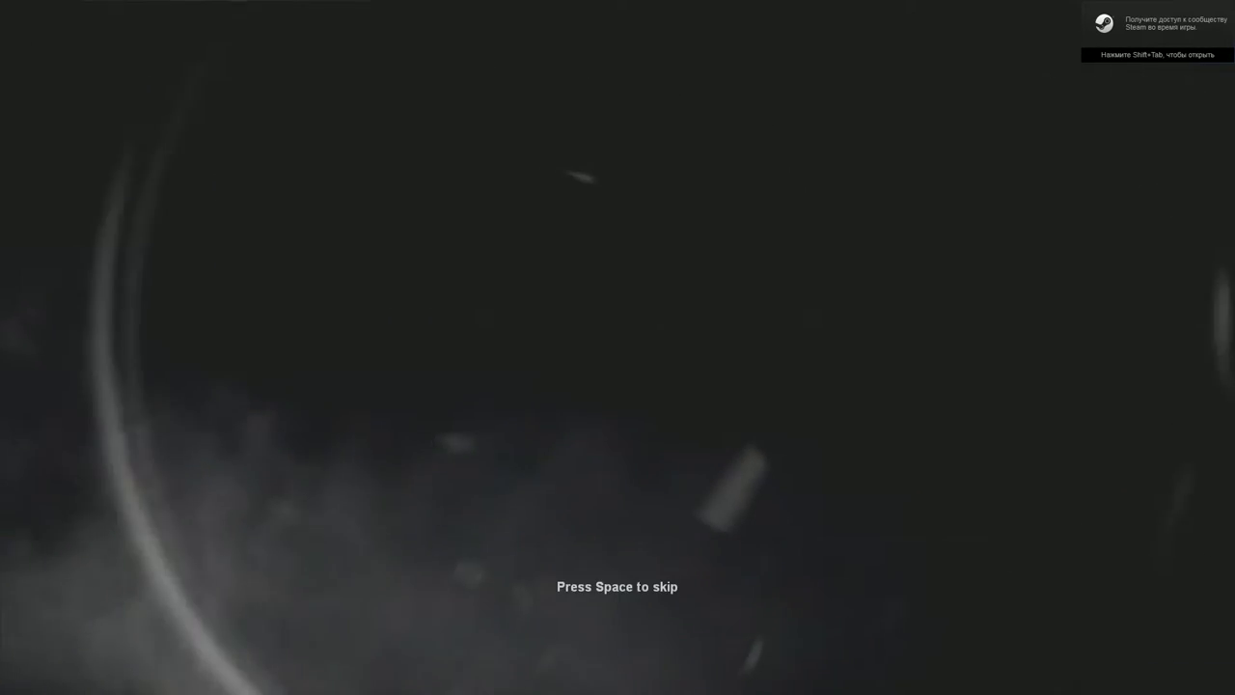
{"action": "key", "text": "space"}
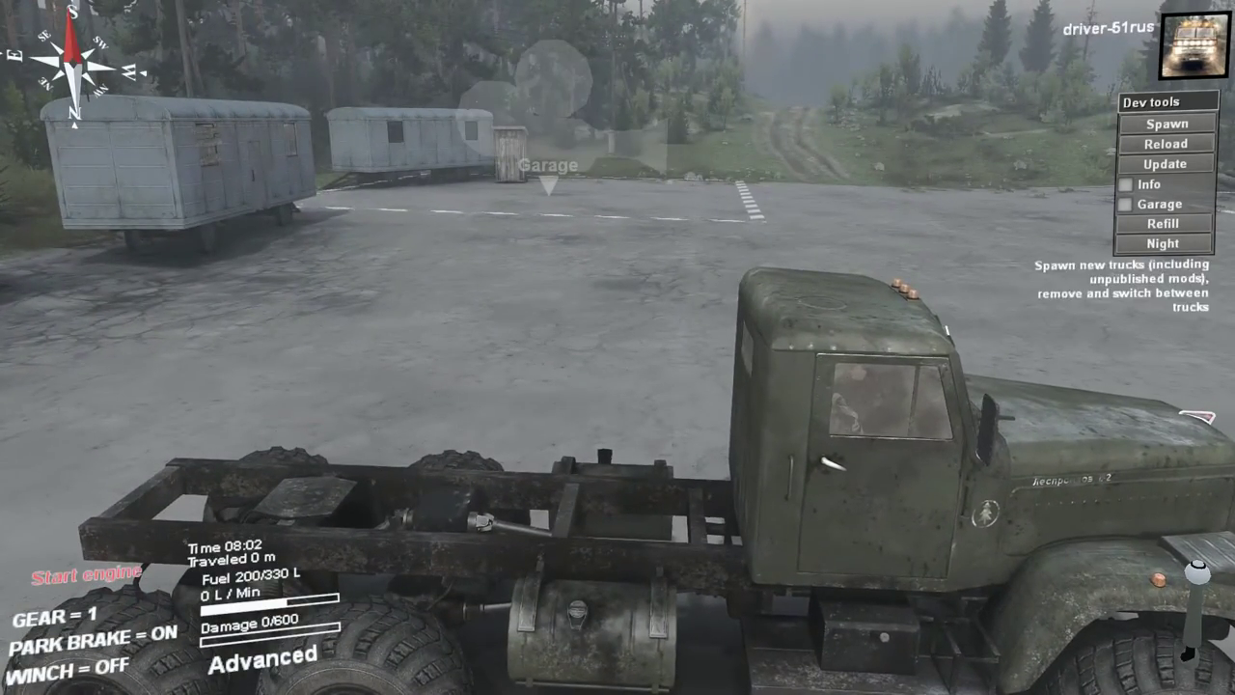
Spawn a Type C-4310 (White) truck on the open lot beside the current truck and finish spawning.
{"action": "left_click", "coordinate": [1168, 124]}
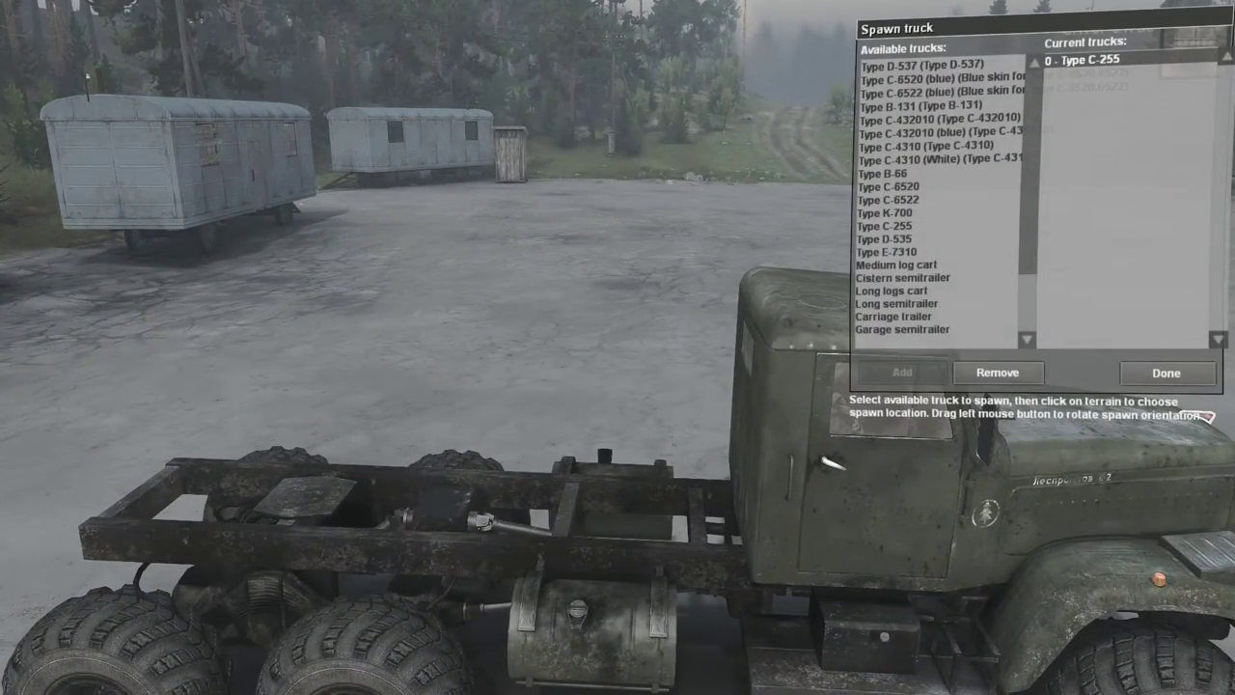
{"action": "left_click", "coordinate": [940, 160]}
{"action": "left_click_drag", "start_coordinate": [677, 231], "coordinate": [680, 309]}
{"action": "left_click", "coordinate": [678, 275]}
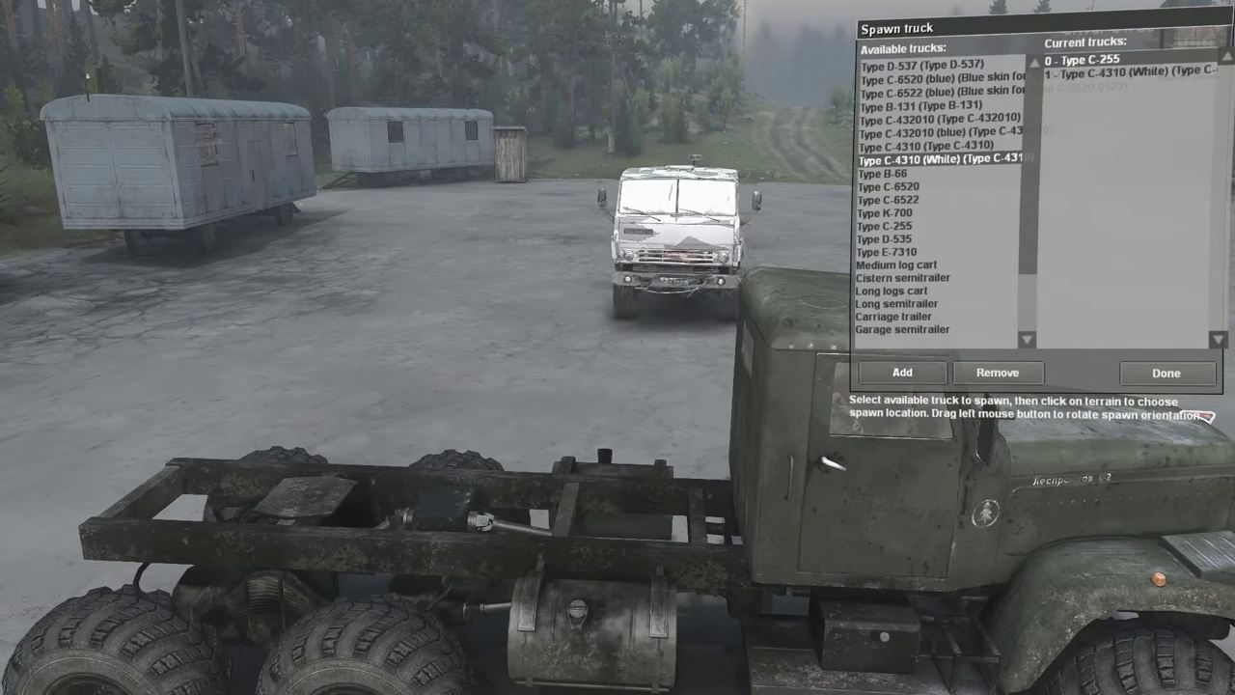
{"action": "left_click", "coordinate": [1166, 373]}
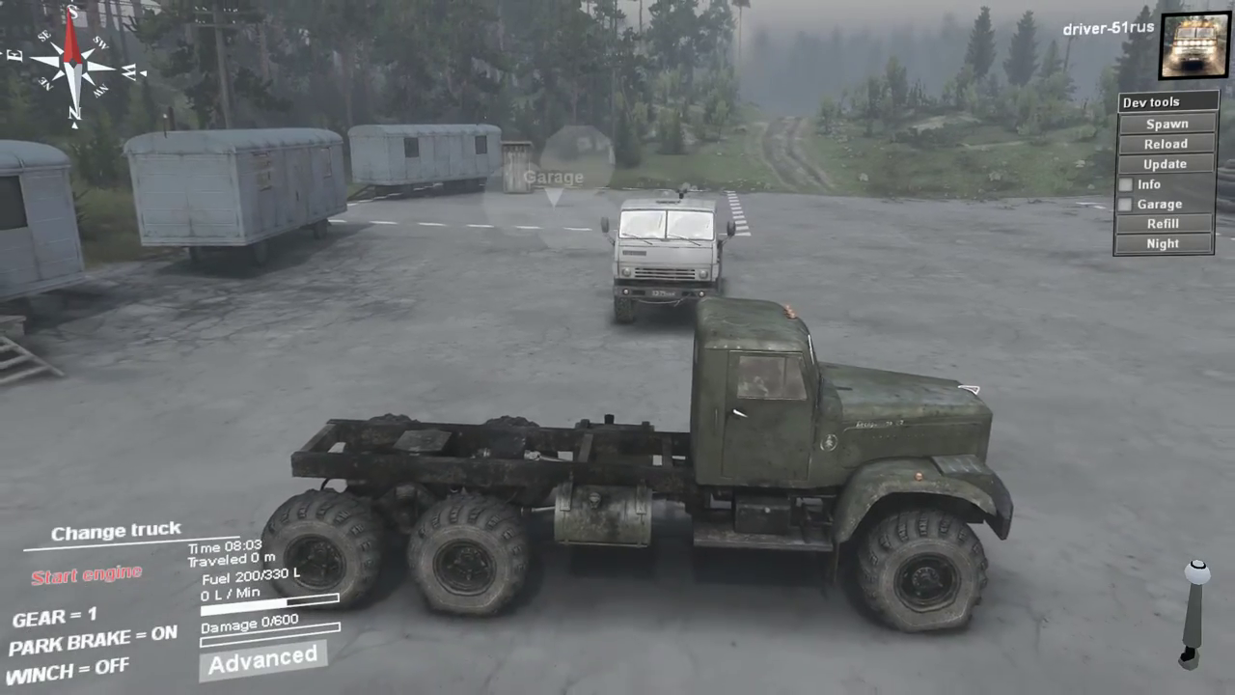
Change to the spawned Type C-4310 truck and refill its fuel with the dev tools.
{"action": "left_click_drag", "start_coordinate": [116, 531], "coordinate": [667, 241]}
{"action": "left_click_drag", "start_coordinate": [617, 348], "coordinate": [926, 261]}
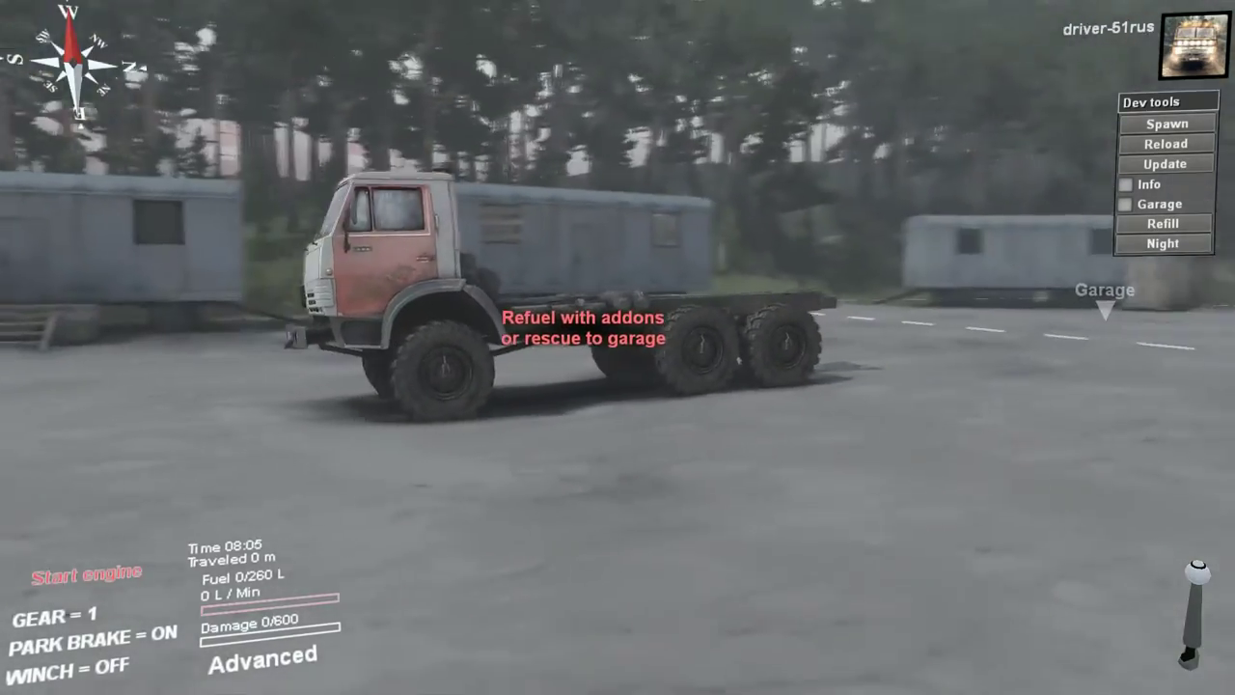
{"action": "mouse_move", "coordinate": [618, 347]}
{"action": "left_mouse_down"}
{"action": "mouse_move", "coordinate": [656, 386]}
{"action": "mouse_move", "coordinate": [782, 430]}
{"action": "mouse_move", "coordinate": [829, 492]}
{"action": "mouse_move", "coordinate": [453, 328]}
{"action": "mouse_move", "coordinate": [541, 357]}
{"action": "left_mouse_up"}
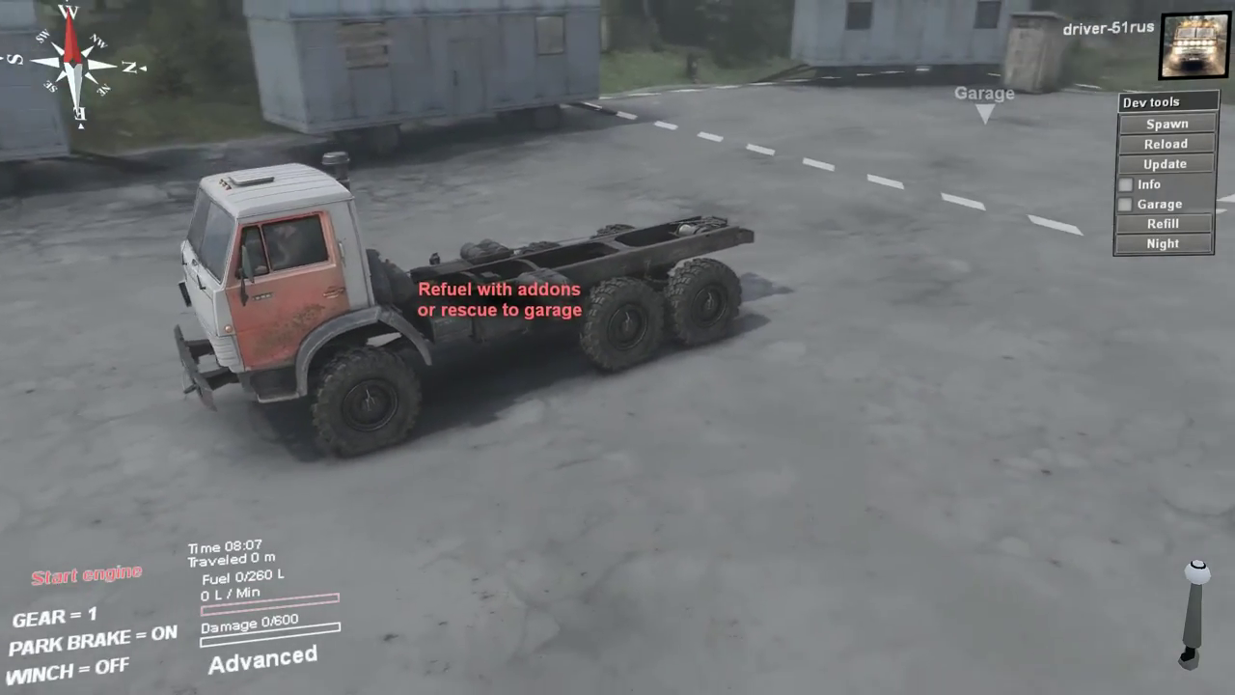
{"action": "left_click_drag", "start_coordinate": [617, 347], "coordinate": [772, 338]}
{"action": "mouse_move", "coordinate": [618, 347]}
{"action": "left_mouse_down"}
{"action": "mouse_move", "coordinate": [424, 348]}
{"action": "mouse_move", "coordinate": [372, 332]}
{"action": "left_mouse_up"}
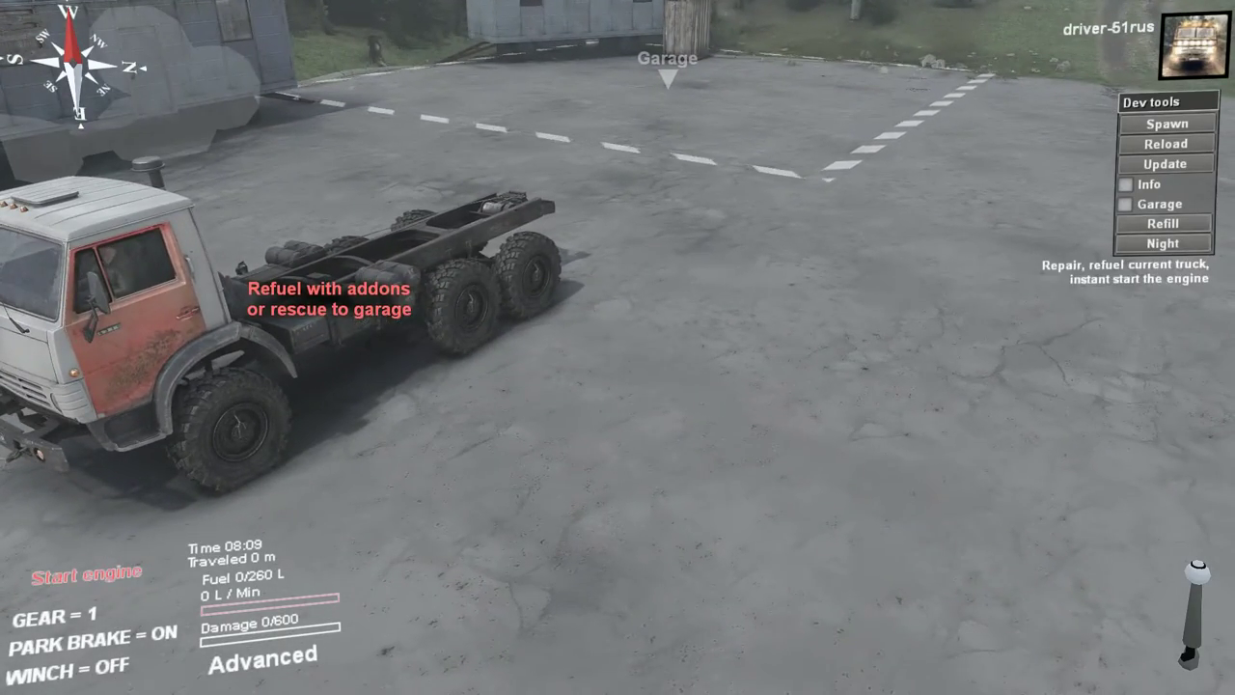
{"action": "left_click", "coordinate": [1163, 223]}
Drive the Type C-4310 a short distance across the lot and examine the retextured cab doors from both sides.
{"action": "left_click_drag", "start_coordinate": [617, 348], "coordinate": [743, 241]}
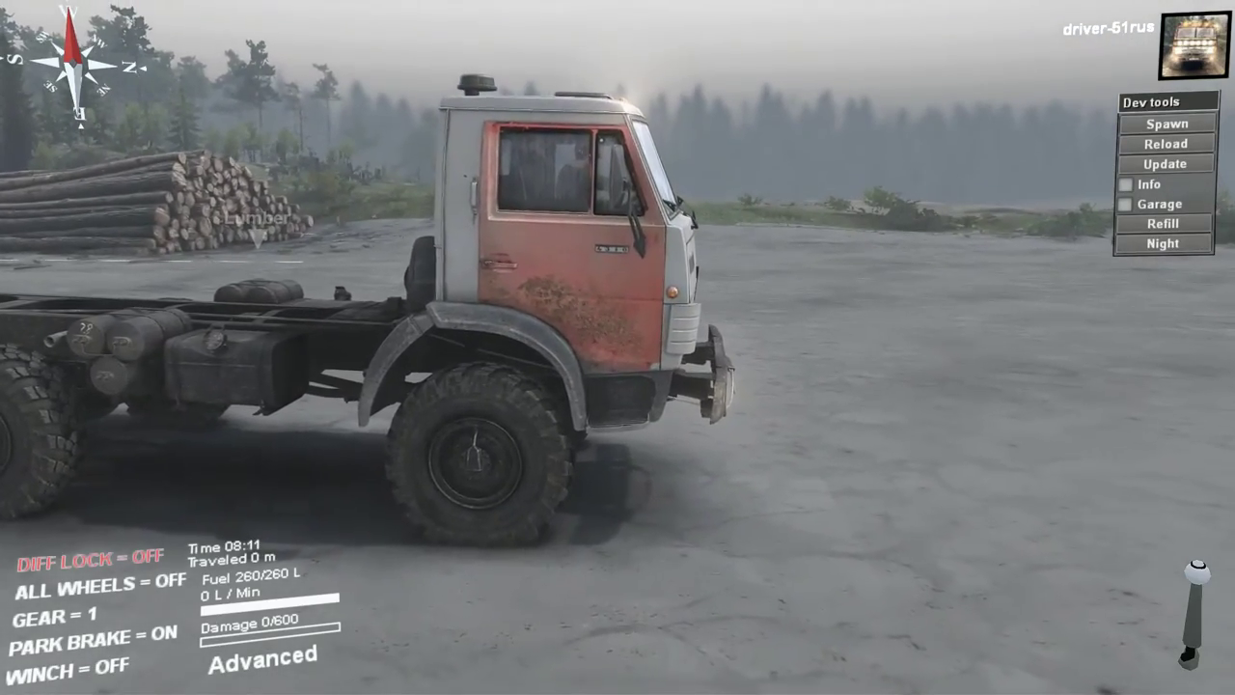
{"action": "left_click_drag", "start_coordinate": [618, 347], "coordinate": [714, 348]}
{"action": "left_click_drag", "start_coordinate": [617, 348], "coordinate": [984, 338]}
{"action": "key", "text": "w"}
{"action": "key", "text": "a"}
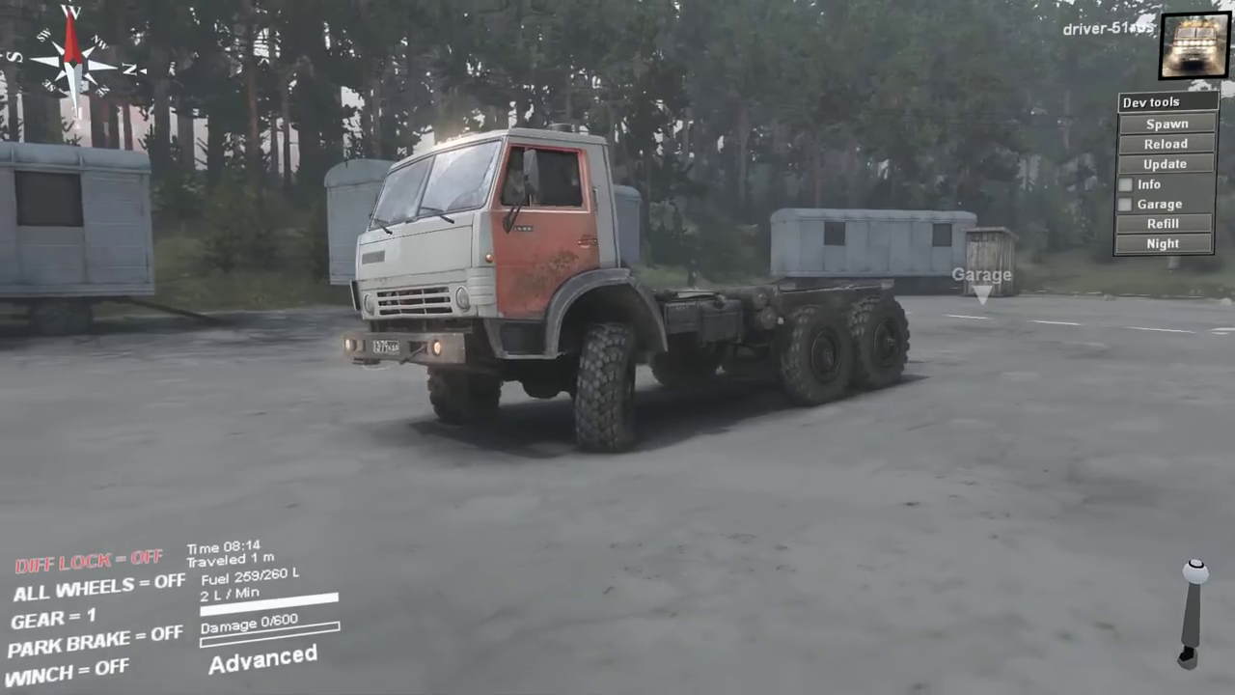
{"action": "key", "text": "a"}
{"action": "key", "text": "w"}
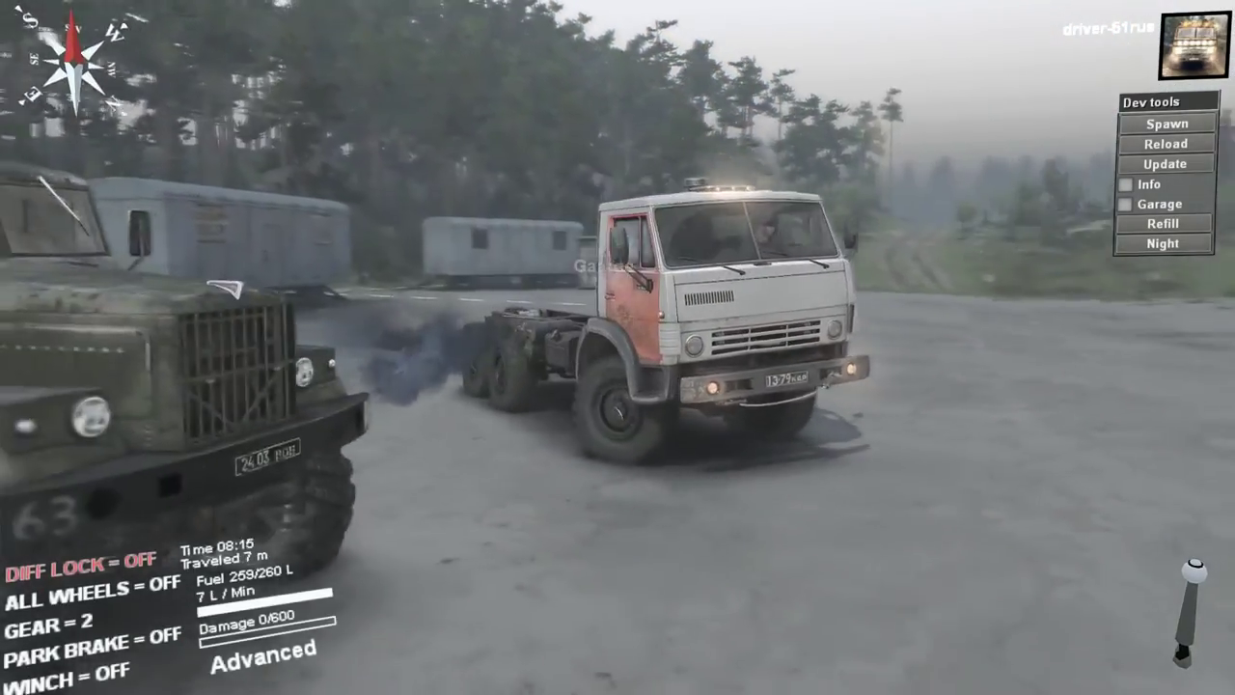
{"action": "key", "text": "w"}
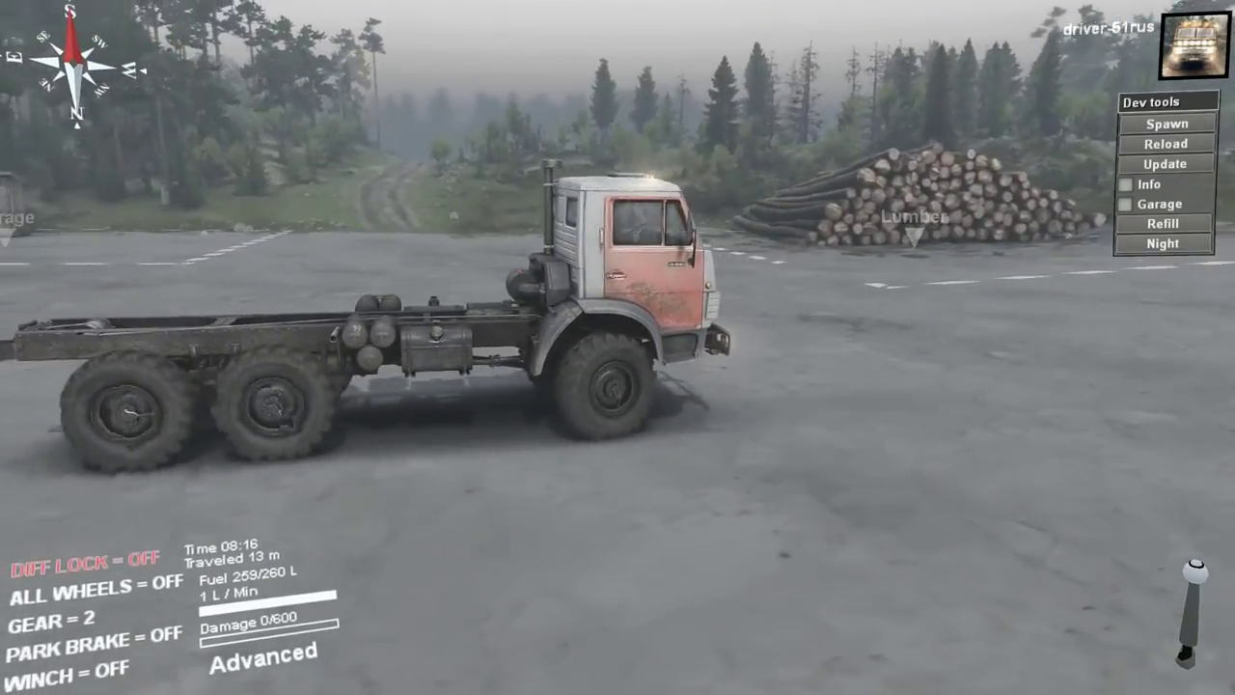
{"action": "scroll", "coordinate": [617, 347], "scroll_direction": "up", "scroll_amount": 4}
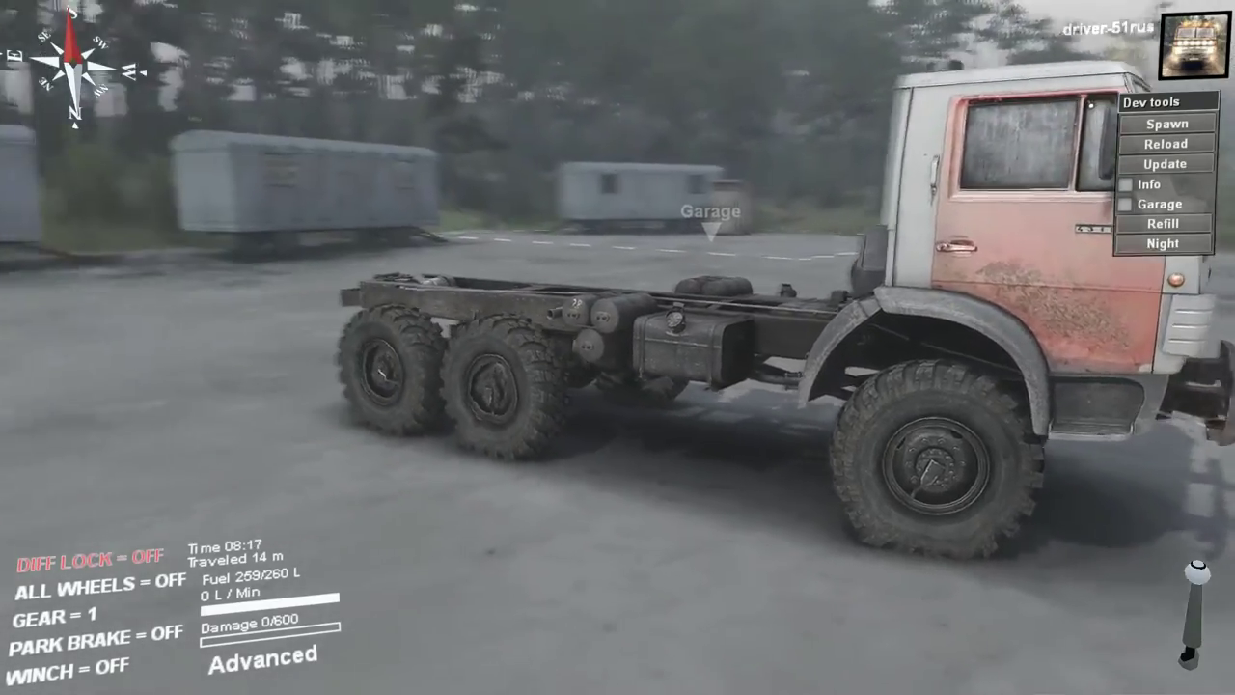
{"action": "scroll", "coordinate": [618, 347], "scroll_direction": "down", "scroll_amount": 4}
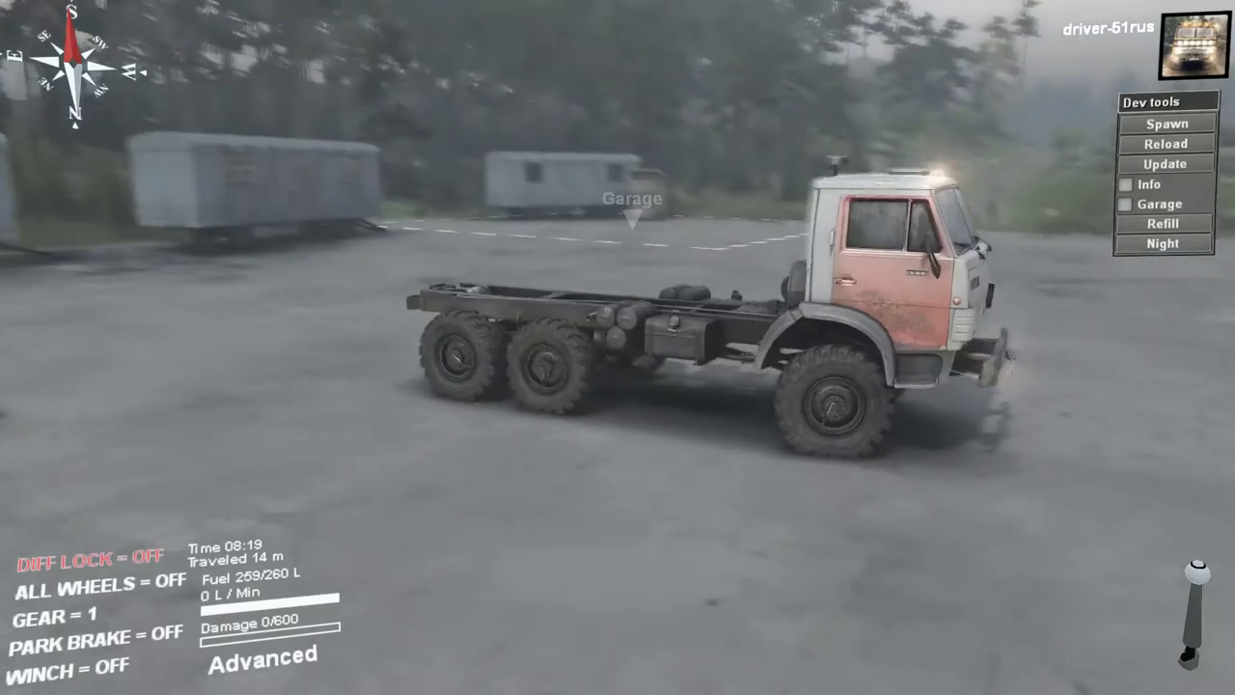
Exit SpinTires, close the game folder and switch to the 1fab0923a__d.dds texture in Photoshop.
{"action": "key", "text": "Escape"}
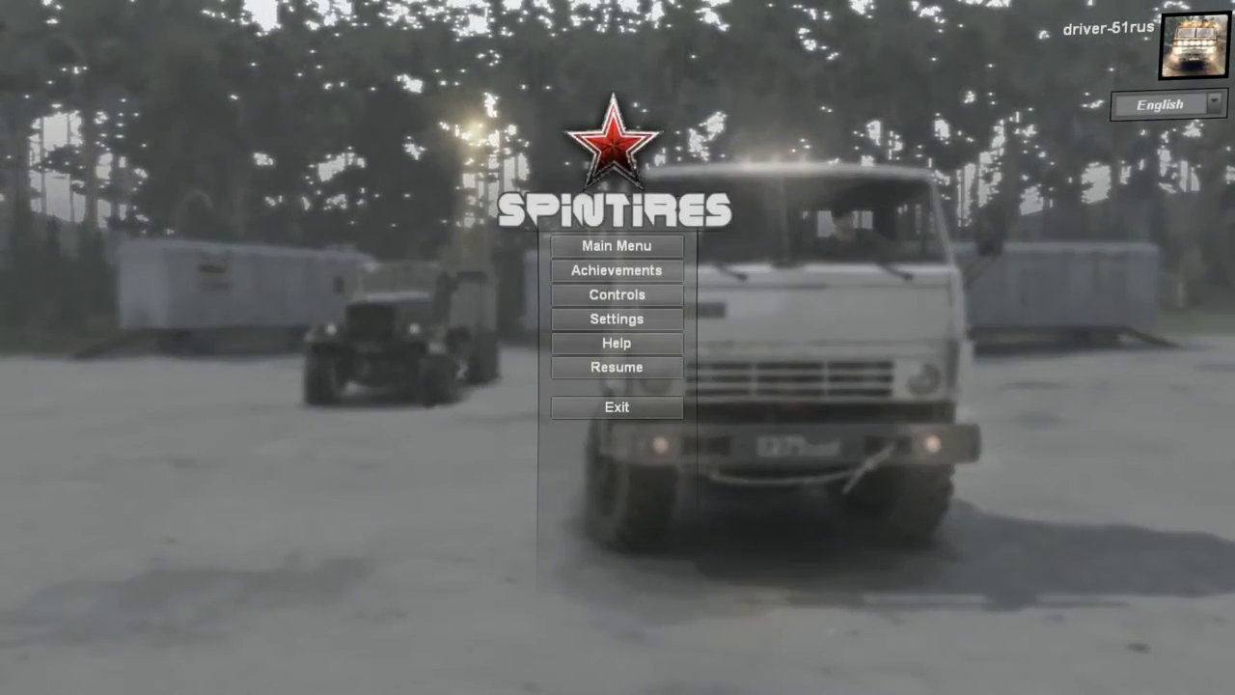
{"action": "left_click", "coordinate": [617, 407]}
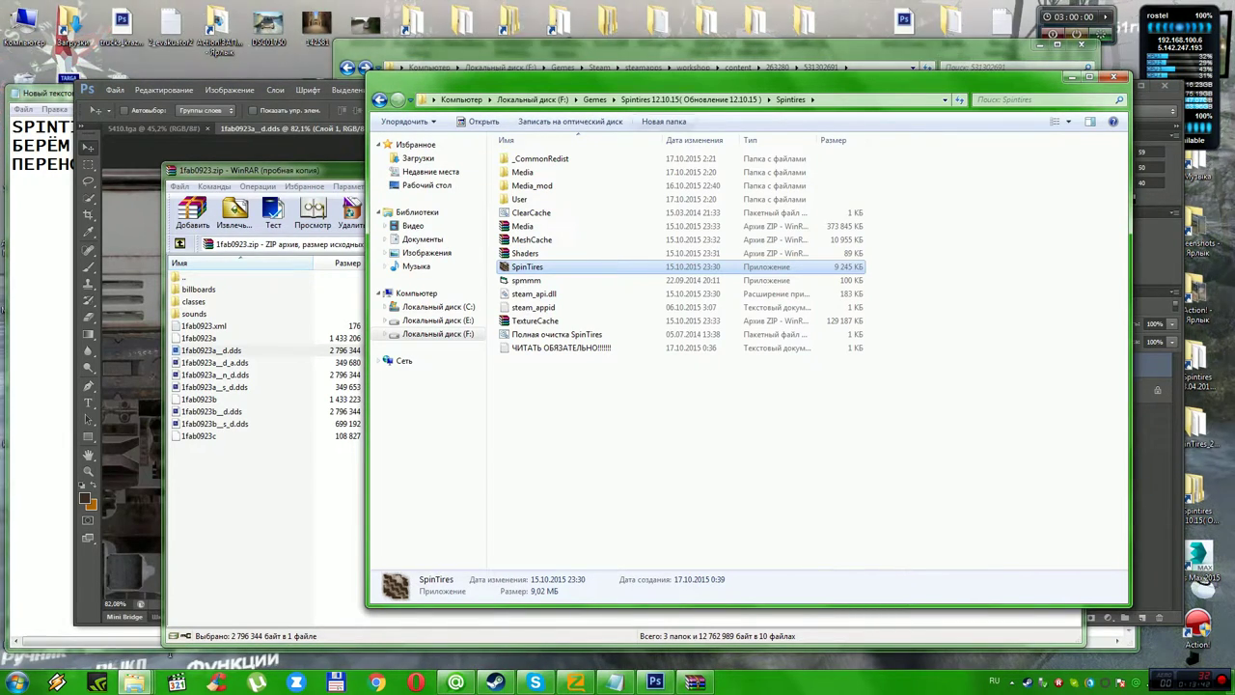
{"action": "left_click", "coordinate": [1113, 76]}
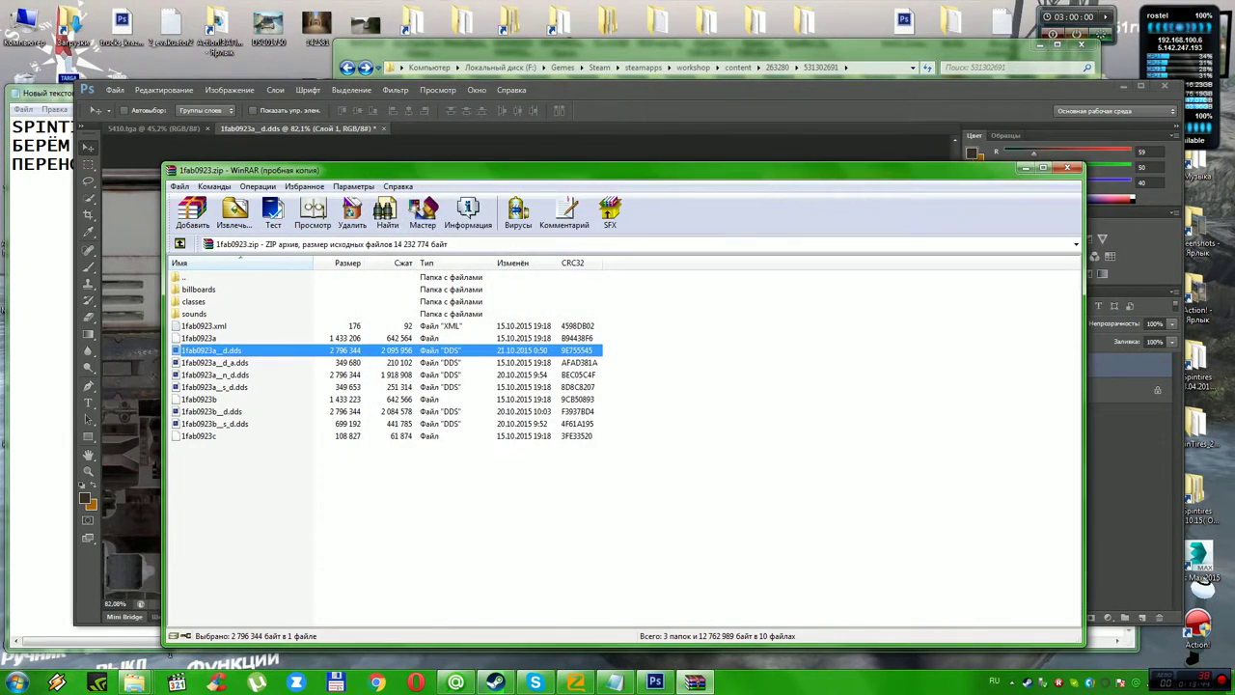
{"action": "left_click", "coordinate": [1164, 85]}
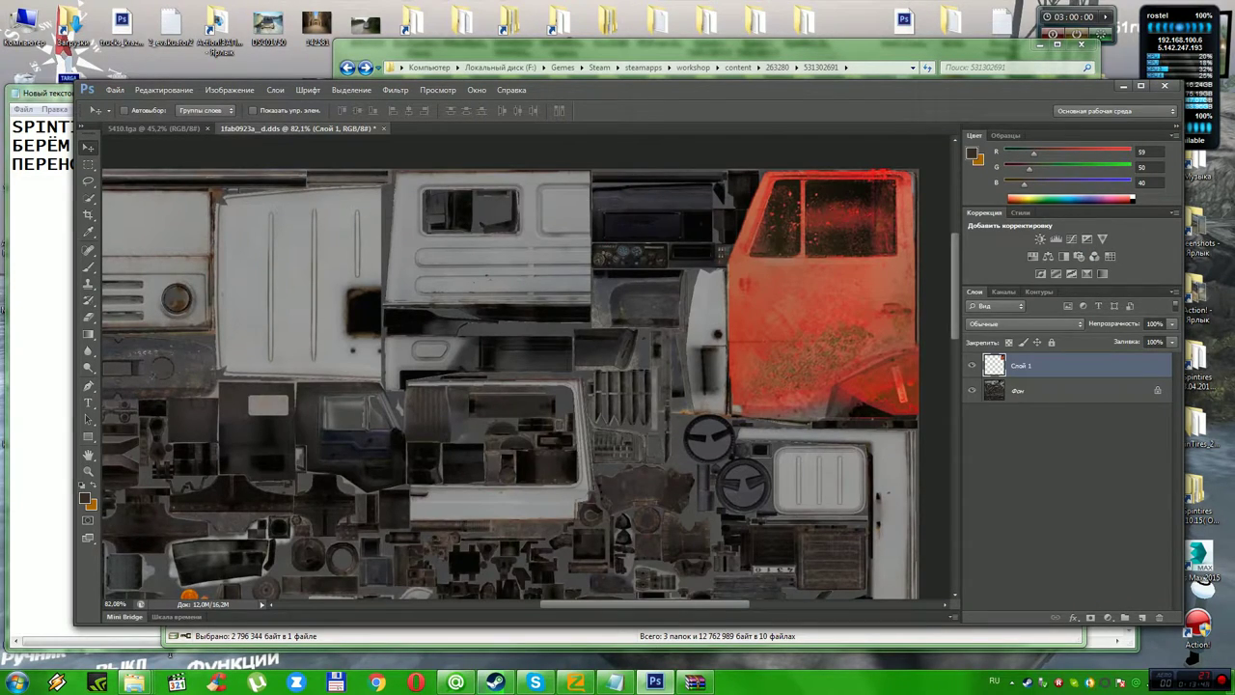
{"action": "scroll", "coordinate": [526, 386], "scroll_direction": "left", "scroll_amount": 5}
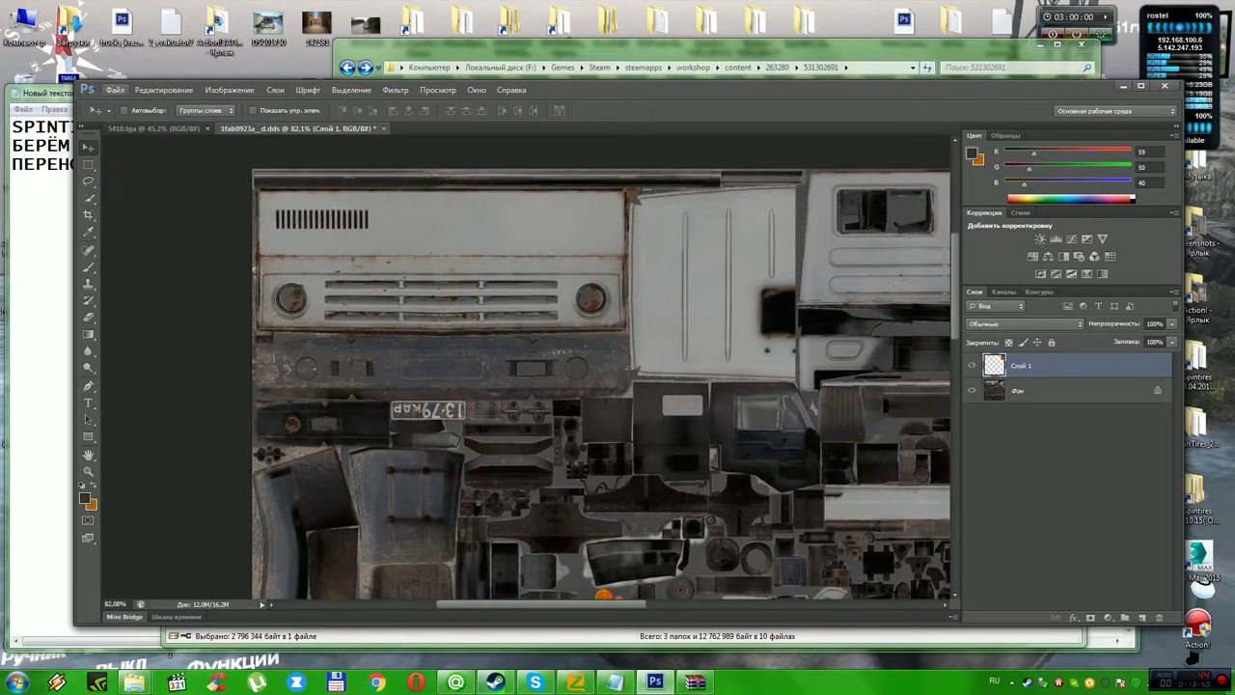
In the 5410.tga texture, clear the existing selection around the left red door.
{"action": "left_click", "coordinate": [155, 128]}
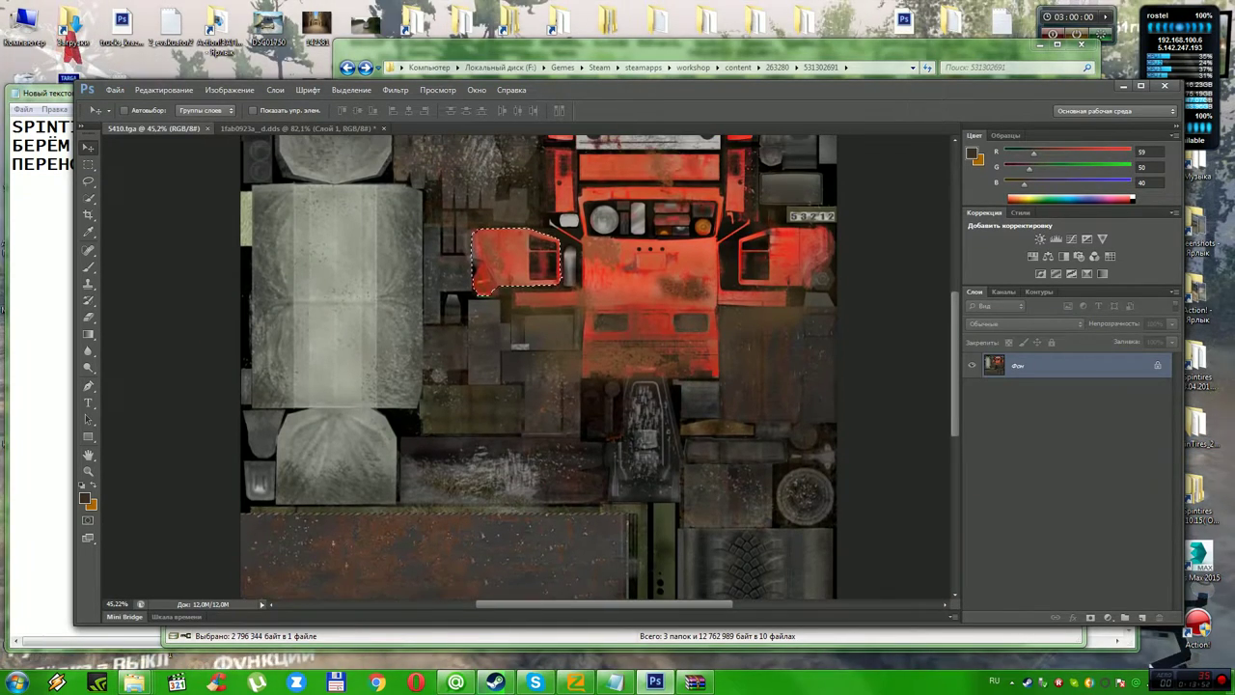
{"action": "scroll", "coordinate": [538, 367], "scroll_direction": "up", "scroll_amount": 2}
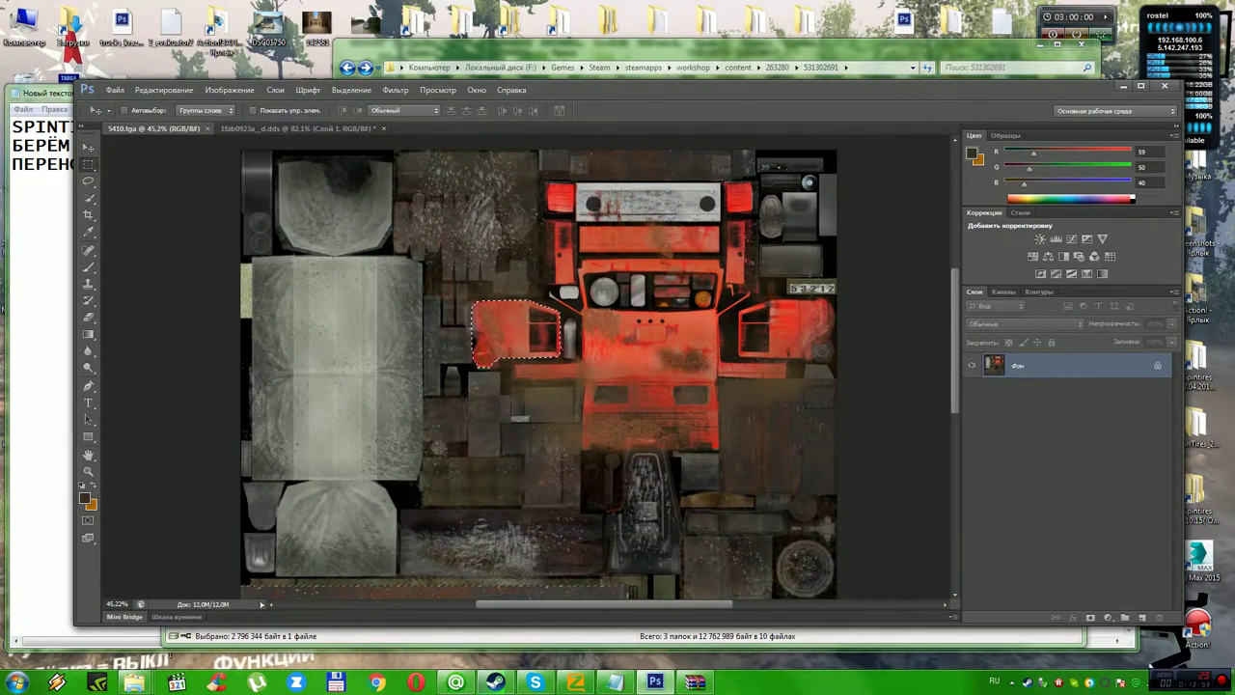
{"action": "key", "text": "m"}
{"action": "key", "text": "ctrl+d"}
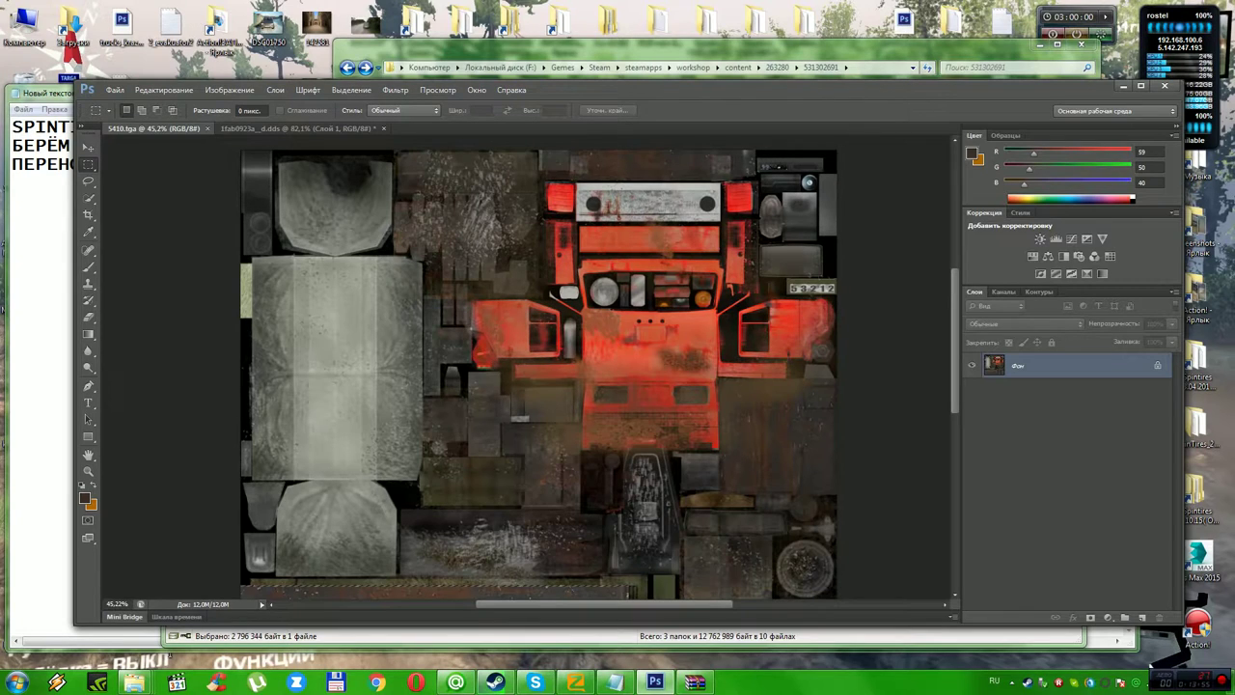
Select the wide red strip between the grey panel and the windshield frame in 5410.tga with a rectangular marquee.
{"action": "key", "text": "z"}
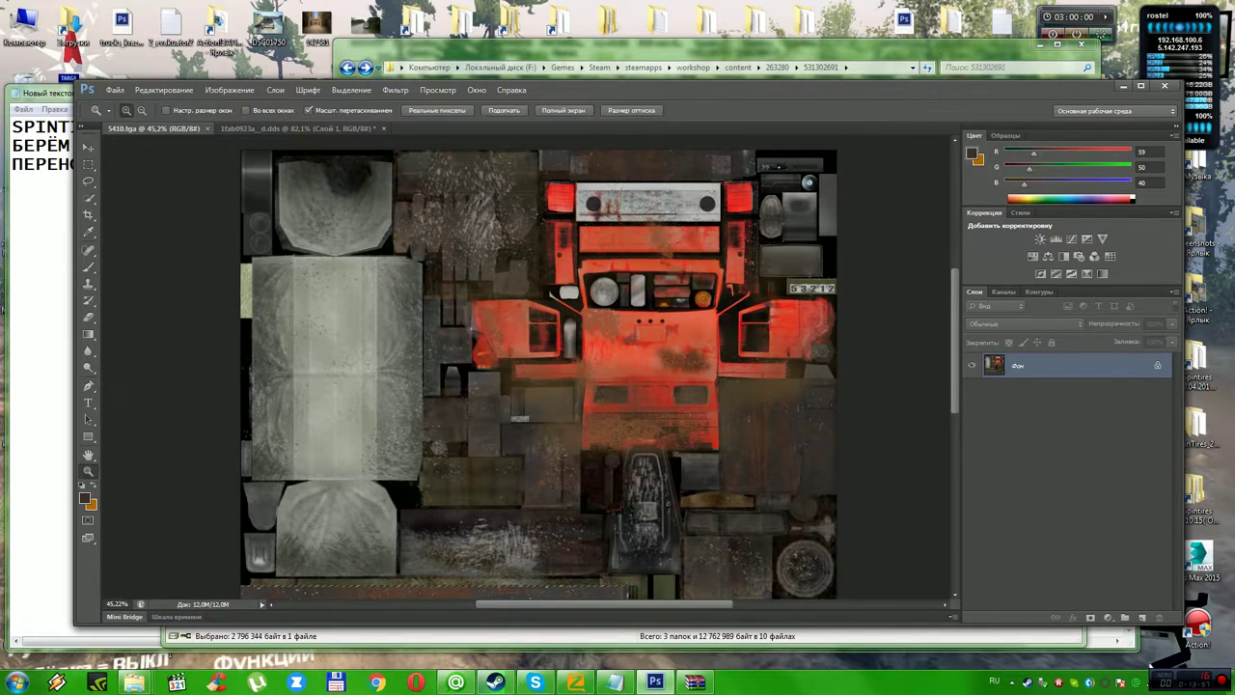
{"action": "left_click_drag", "start_coordinate": [431, 446], "coordinate": [502, 446]}
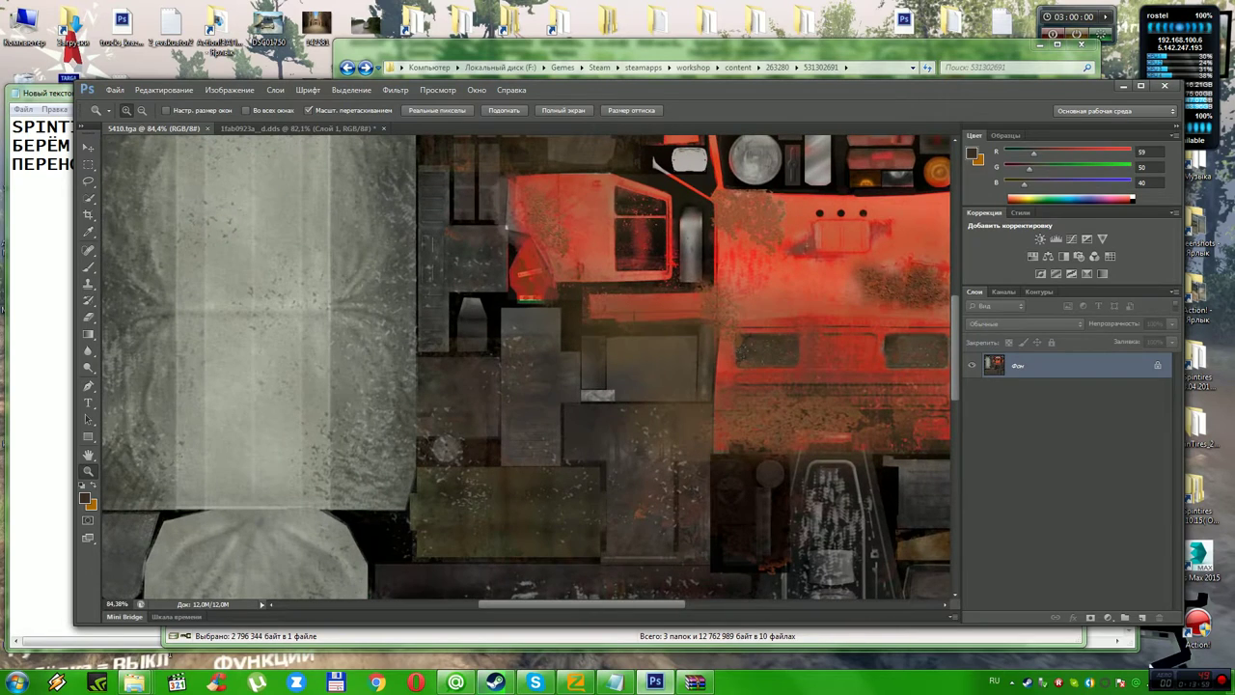
{"action": "scroll", "coordinate": [527, 369], "scroll_direction": "right", "scroll_amount": 4}
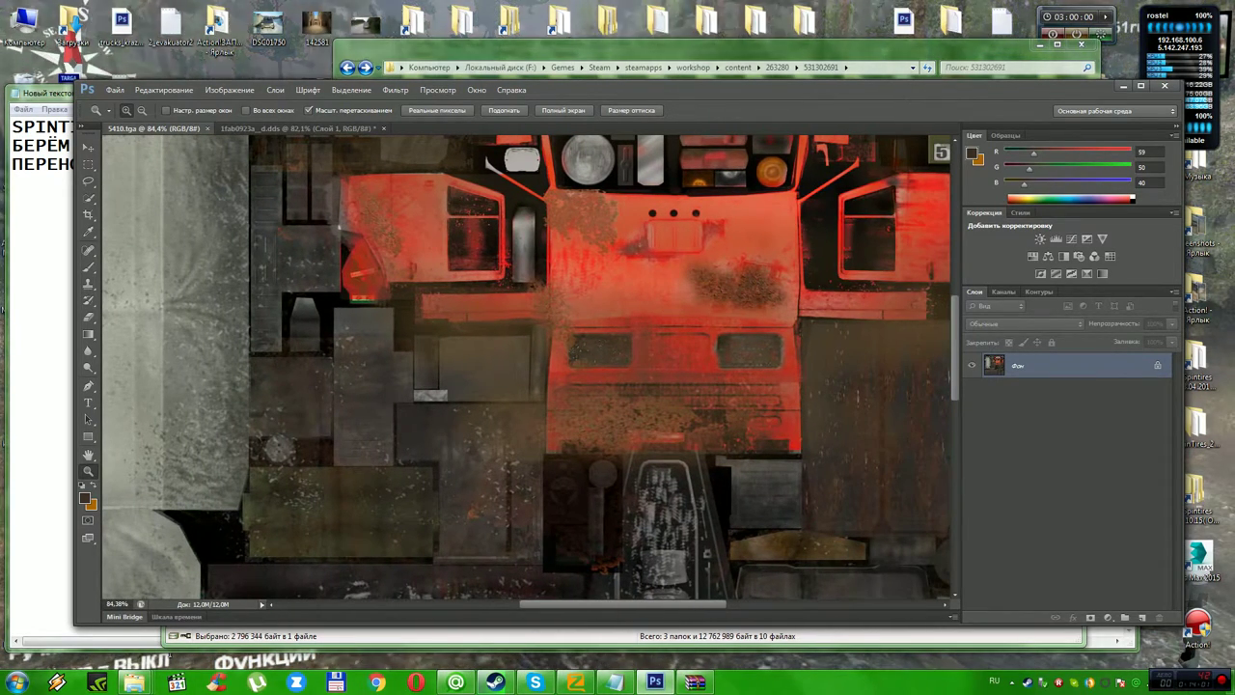
{"action": "scroll", "coordinate": [527, 369], "scroll_direction": "up", "scroll_amount": 1}
{"action": "scroll", "coordinate": [526, 367], "scroll_direction": "up", "scroll_amount": 4}
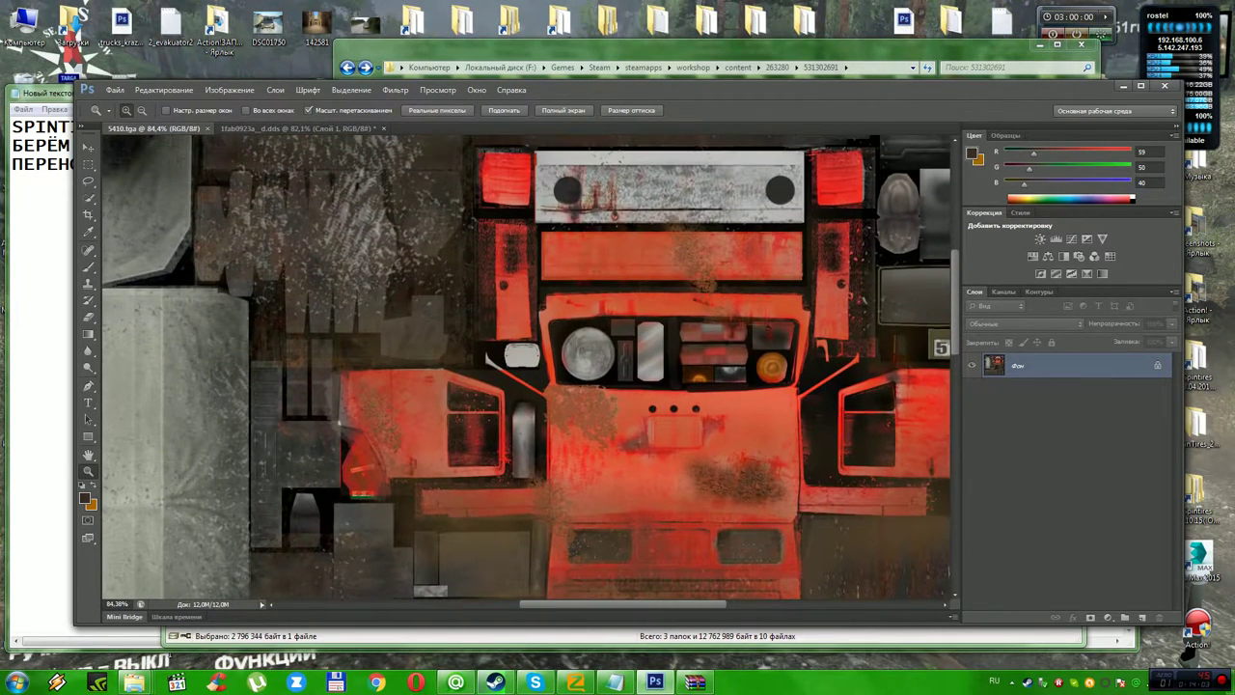
{"action": "key", "text": "m"}
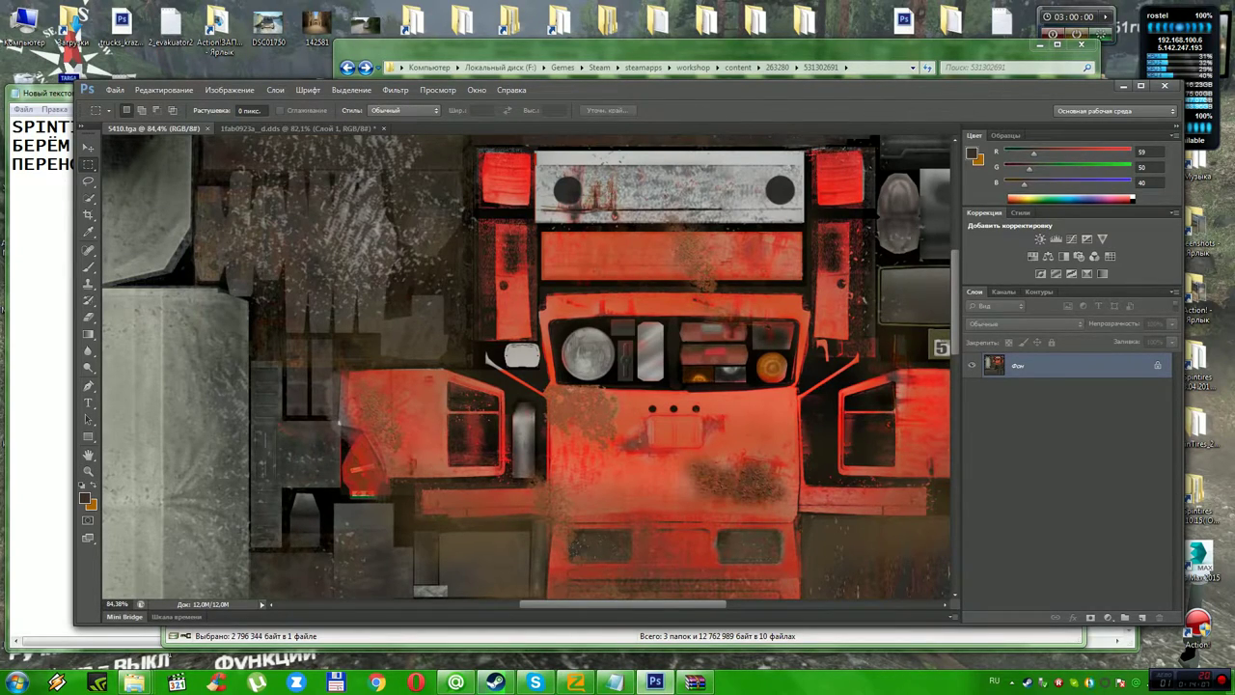
{"action": "left_click_drag", "start_coordinate": [546, 234], "coordinate": [548, 255]}
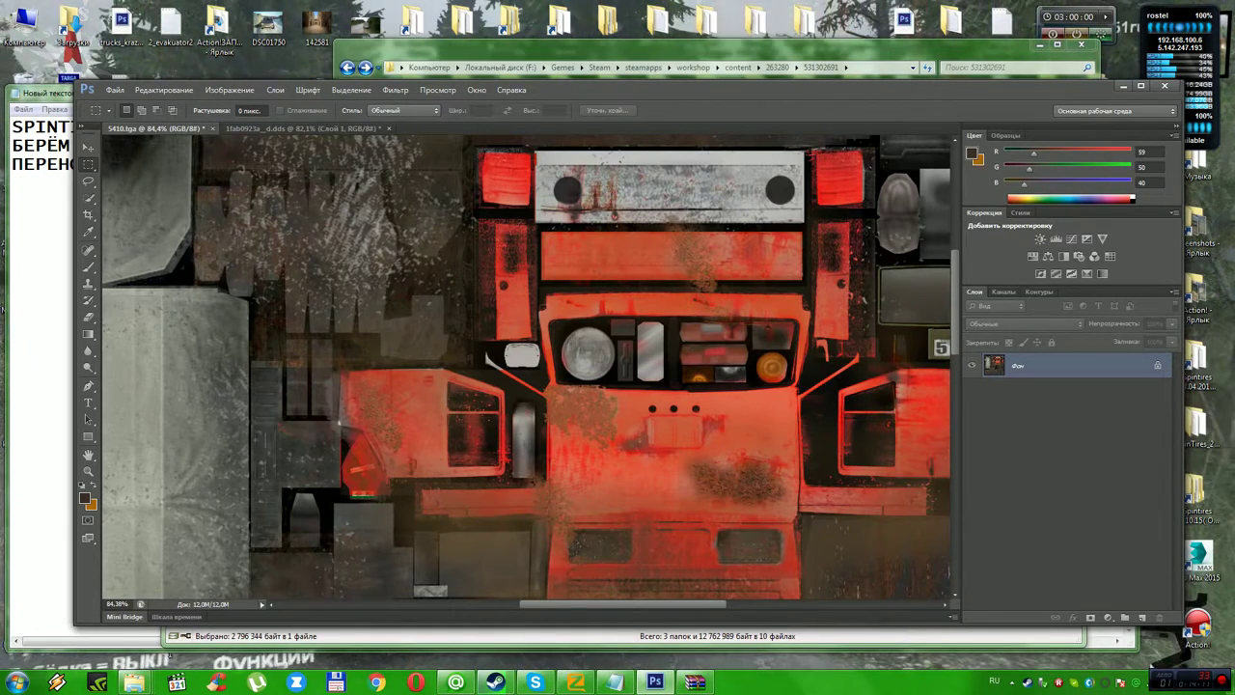
{"action": "left_click_drag", "start_coordinate": [541, 232], "coordinate": [803, 279]}
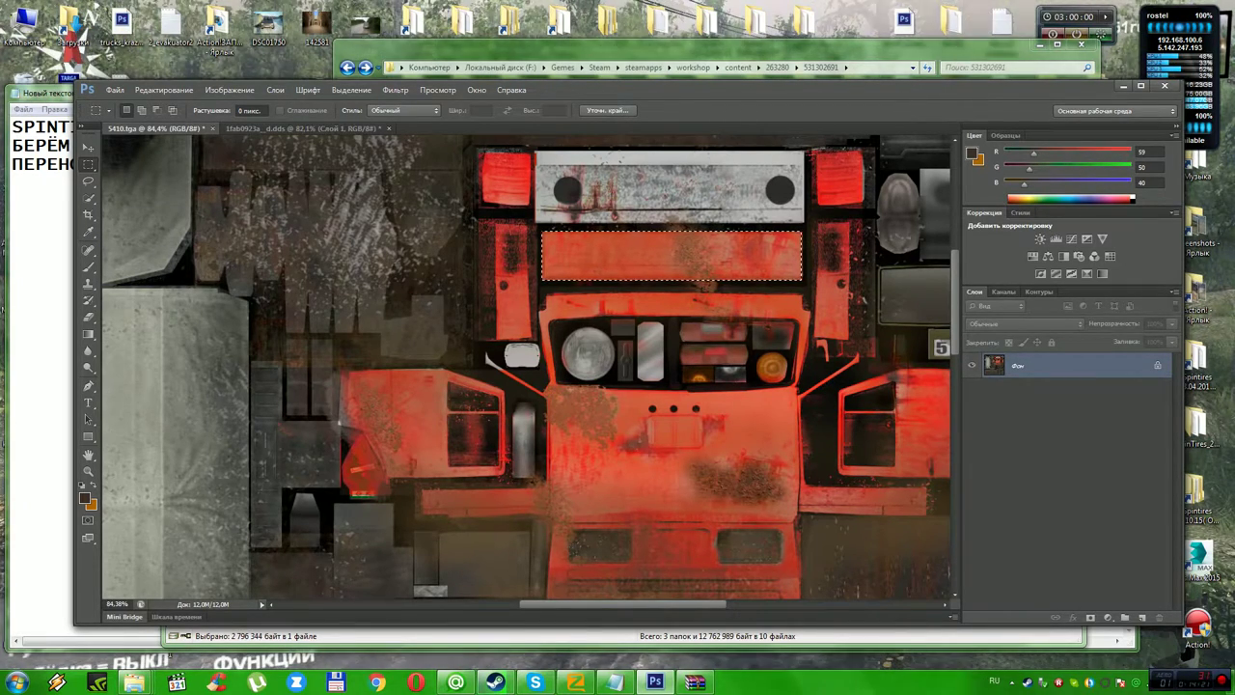
Paste the red strip into 1fab0923a__d.dds as a new layer and move it onto the white front panel above the grille.
{"action": "key", "text": "ctrl+Tab"}
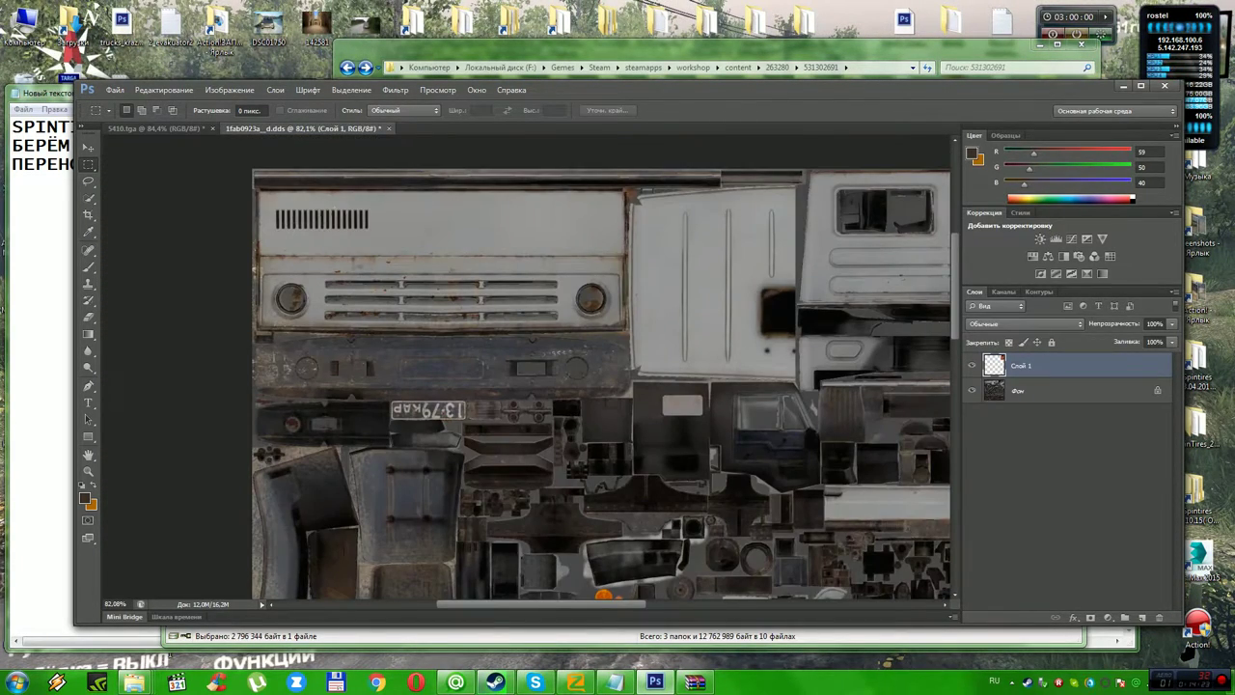
{"action": "key", "text": "ctrl+v"}
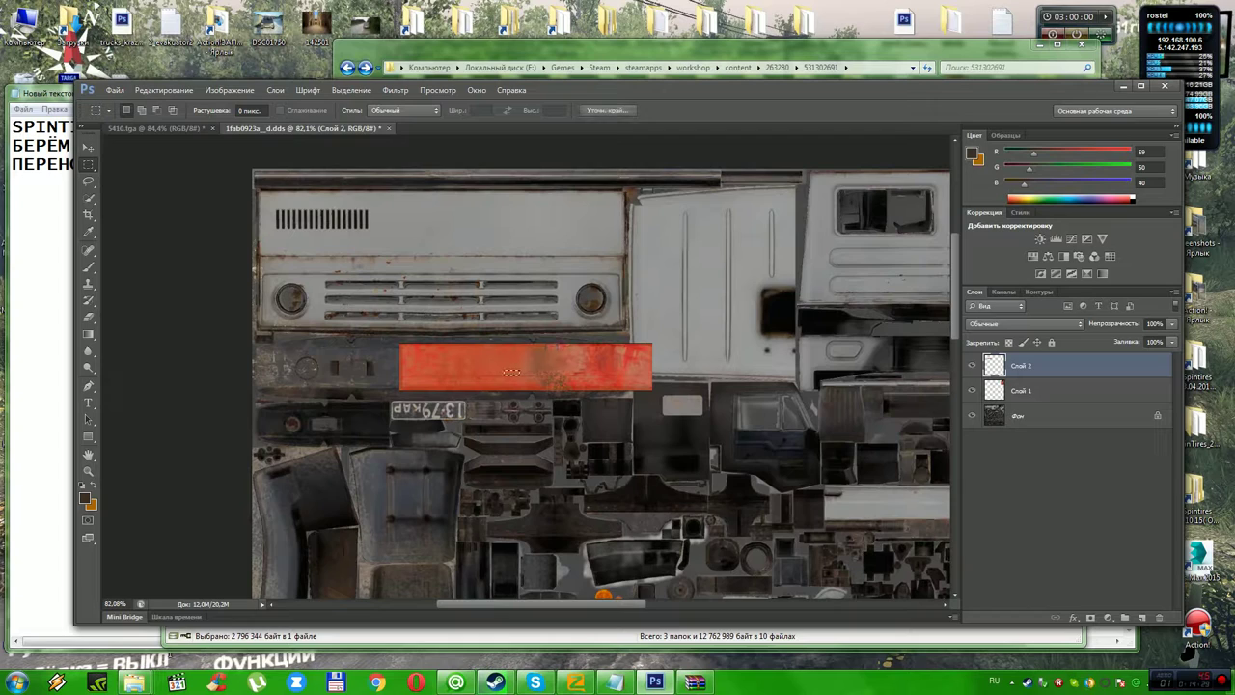
{"action": "key", "text": "v"}
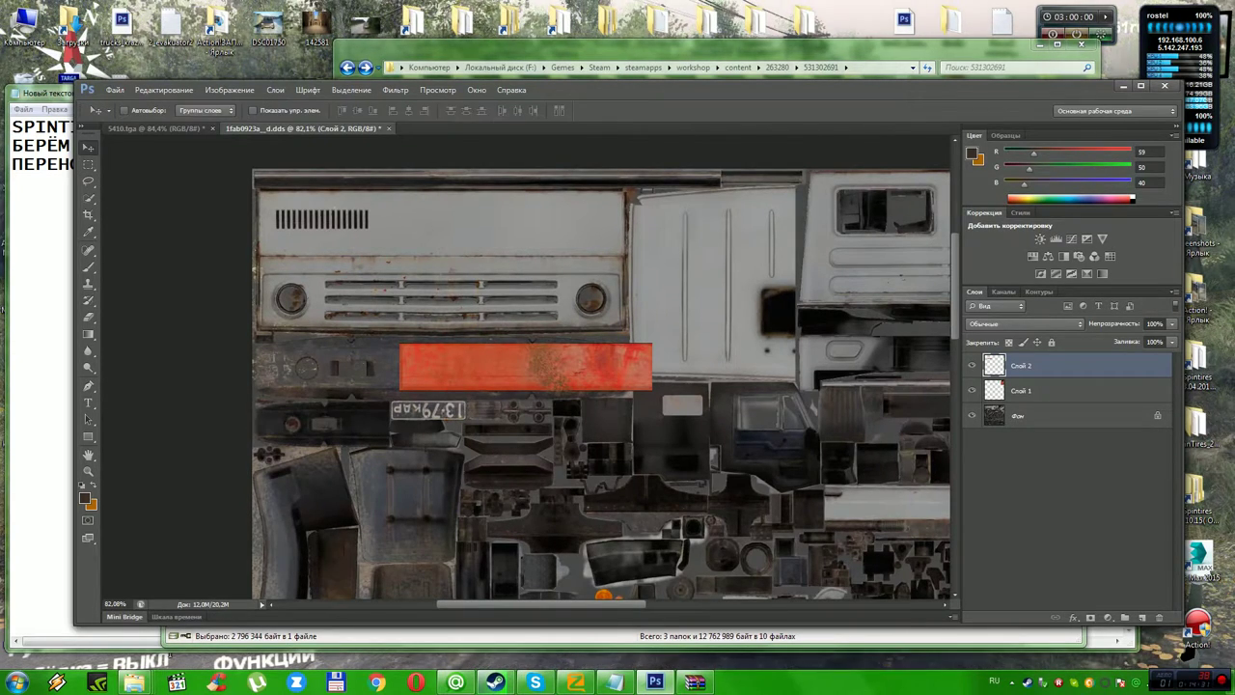
{"action": "left_click_drag", "start_coordinate": [524, 348], "coordinate": [432, 204]}
Scale the red strip to 144.47% width and 132.97% height so it covers the whole front panel above the grille, and apply the transformation.
{"action": "left_click", "coordinate": [164, 89]}
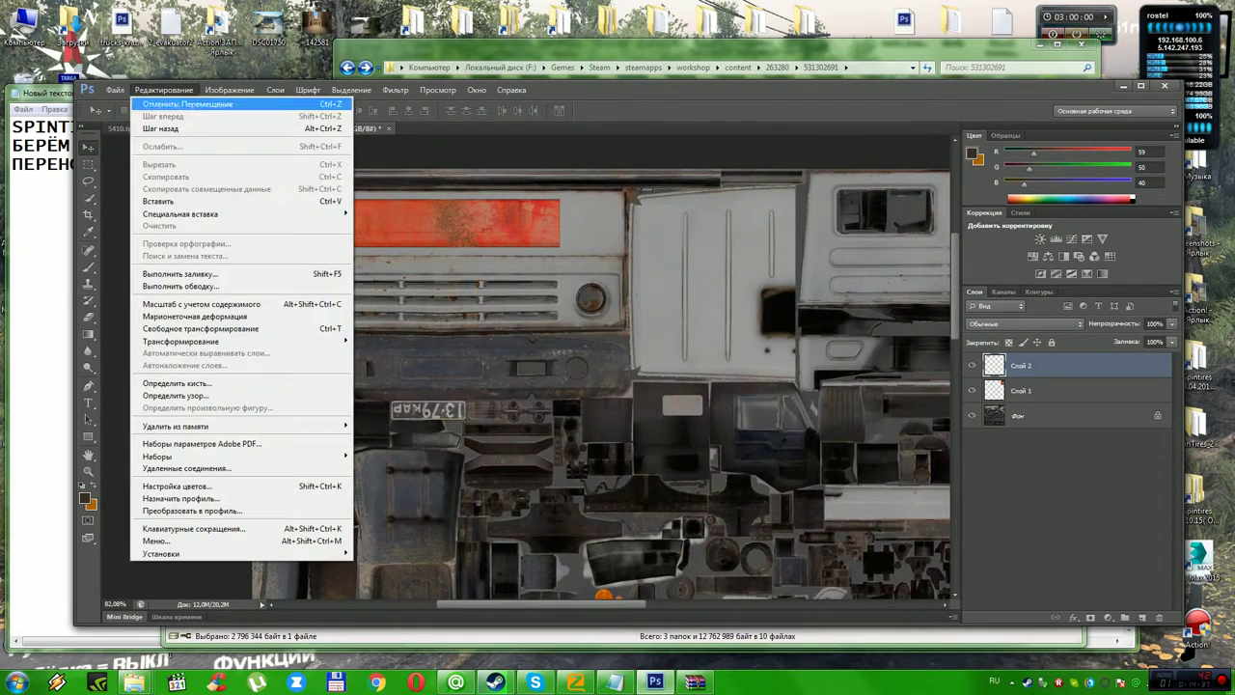
{"action": "mouse_move", "coordinate": [242, 341]}
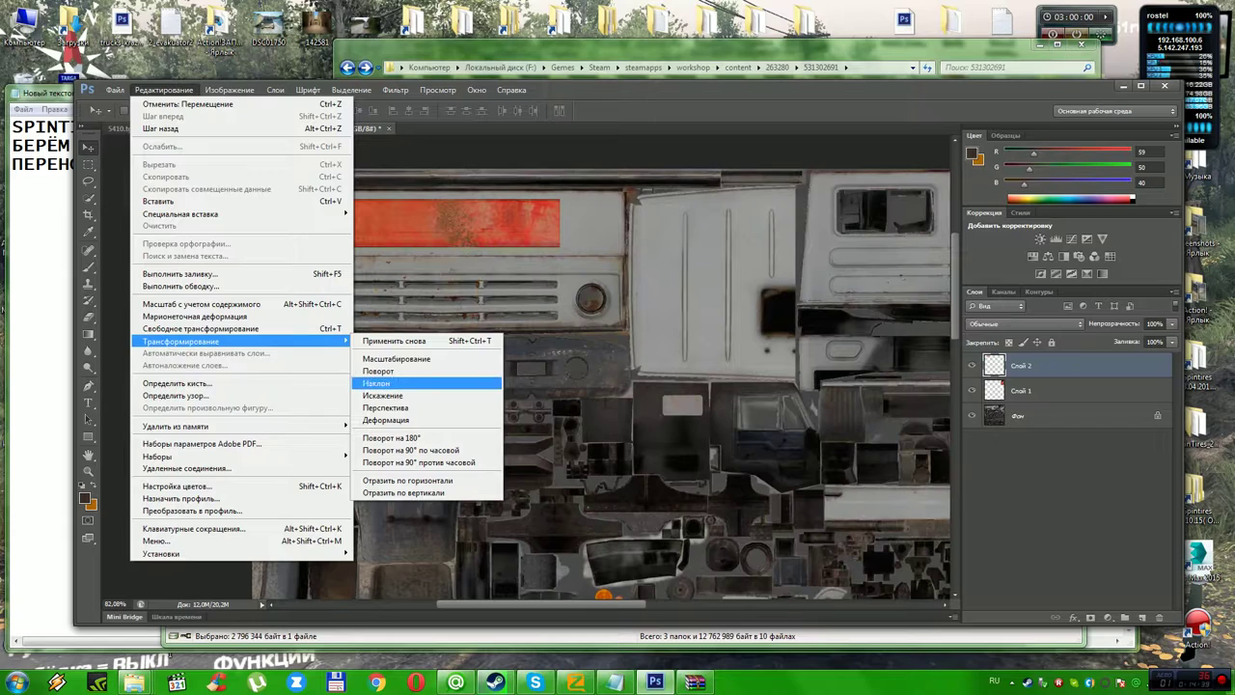
{"action": "left_click", "coordinate": [396, 358]}
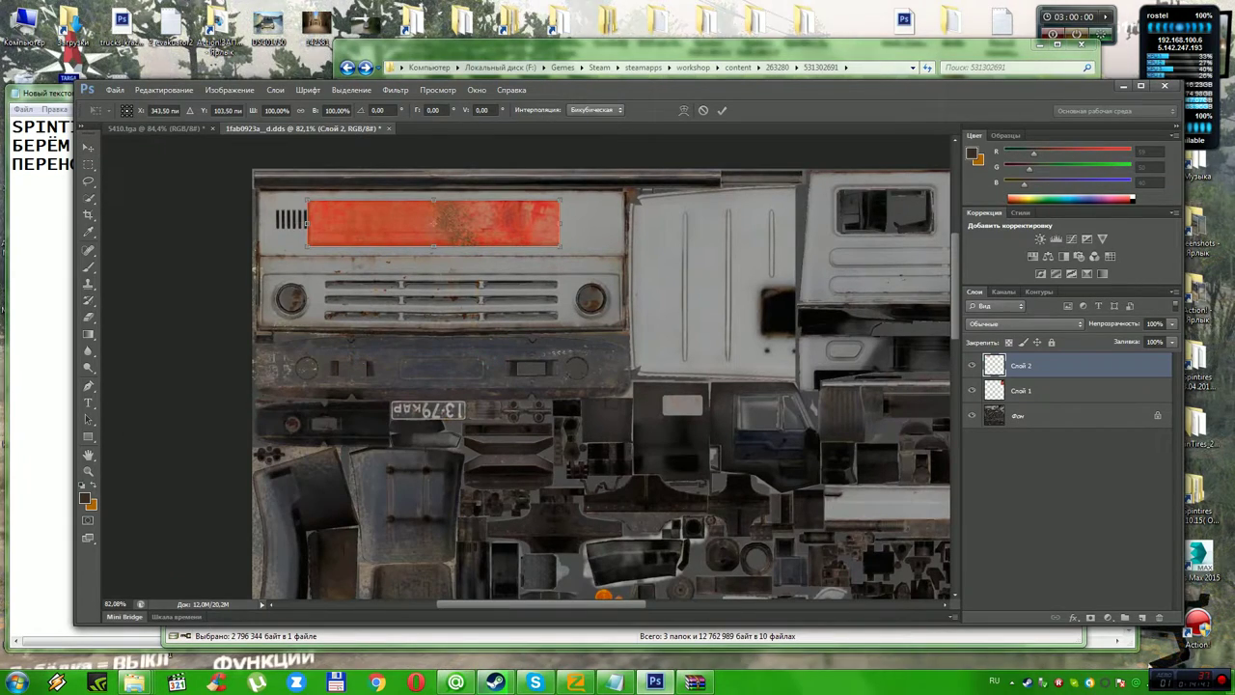
{"action": "left_click_drag", "start_coordinate": [559, 223], "coordinate": [626, 223]}
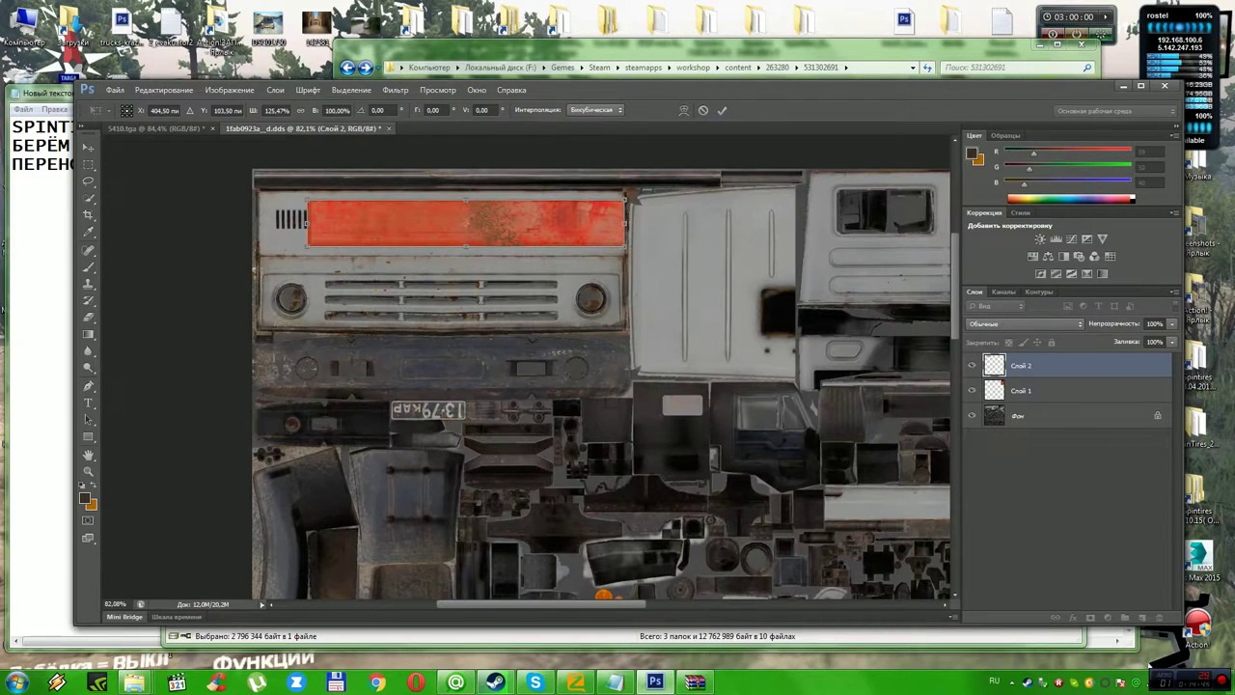
{"action": "left_click_drag", "start_coordinate": [309, 223], "coordinate": [258, 223]}
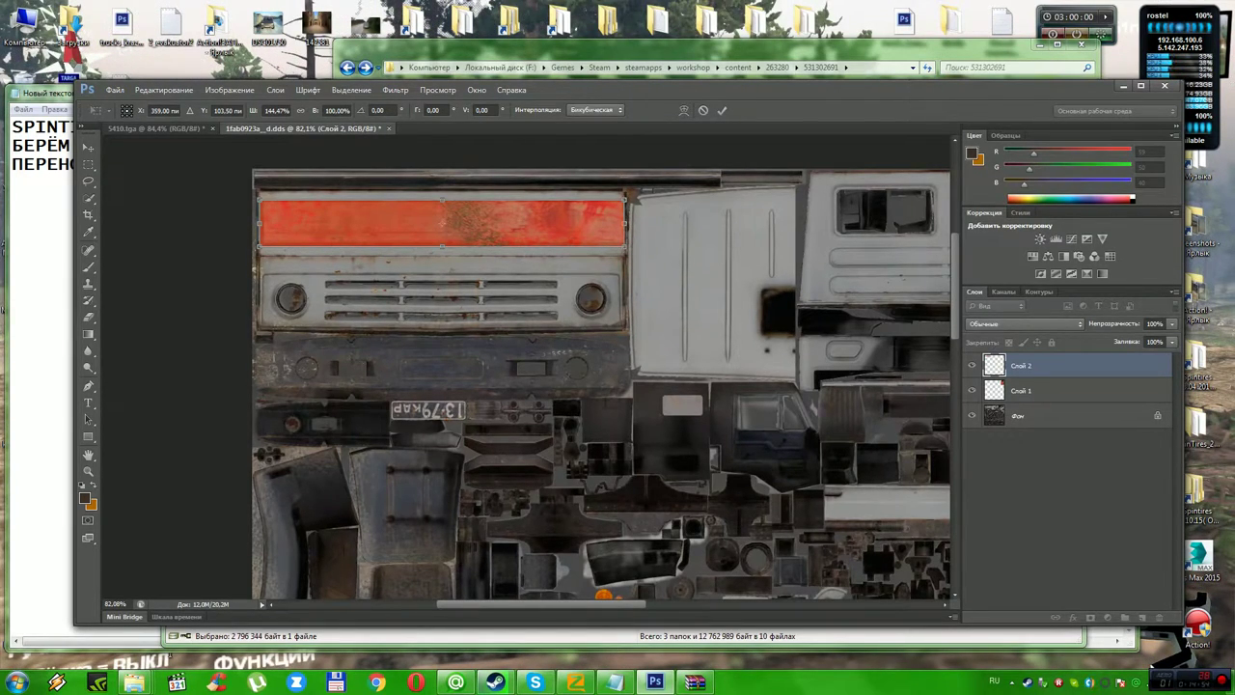
{"action": "left_click_drag", "start_coordinate": [442, 199], "coordinate": [442, 191]}
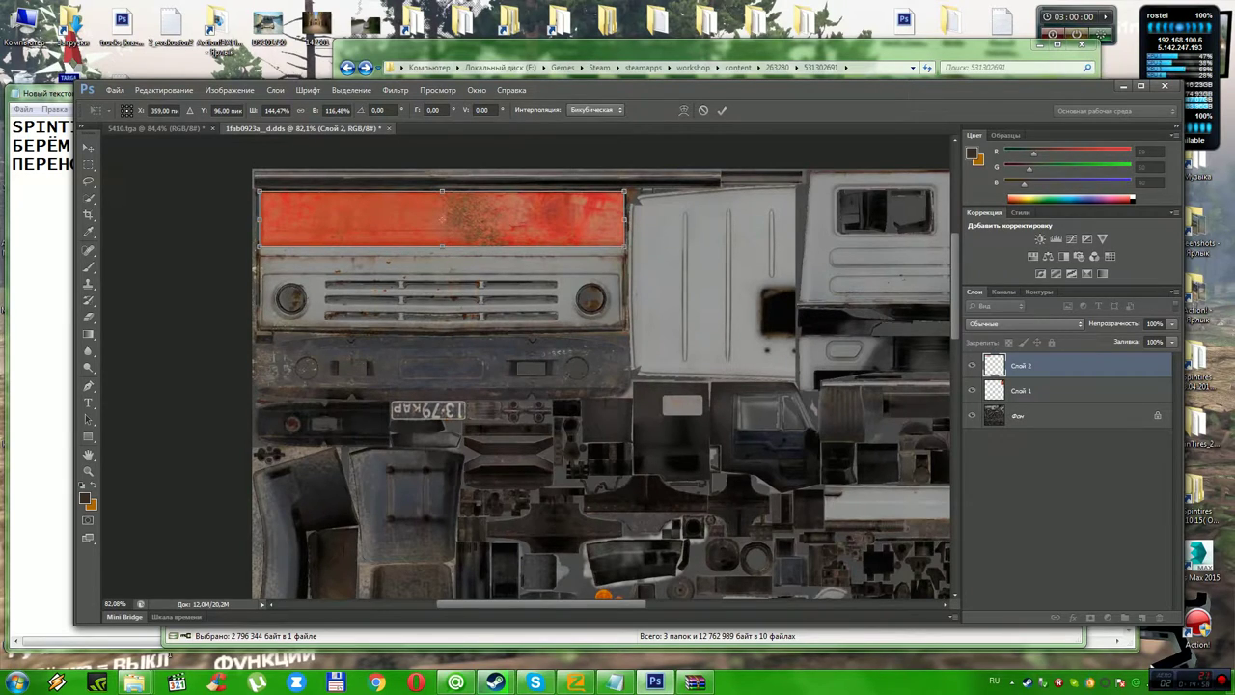
{"action": "left_click_drag", "start_coordinate": [442, 246], "coordinate": [442, 251]}
{"action": "left_click_drag", "start_coordinate": [442, 253], "coordinate": [442, 257]}
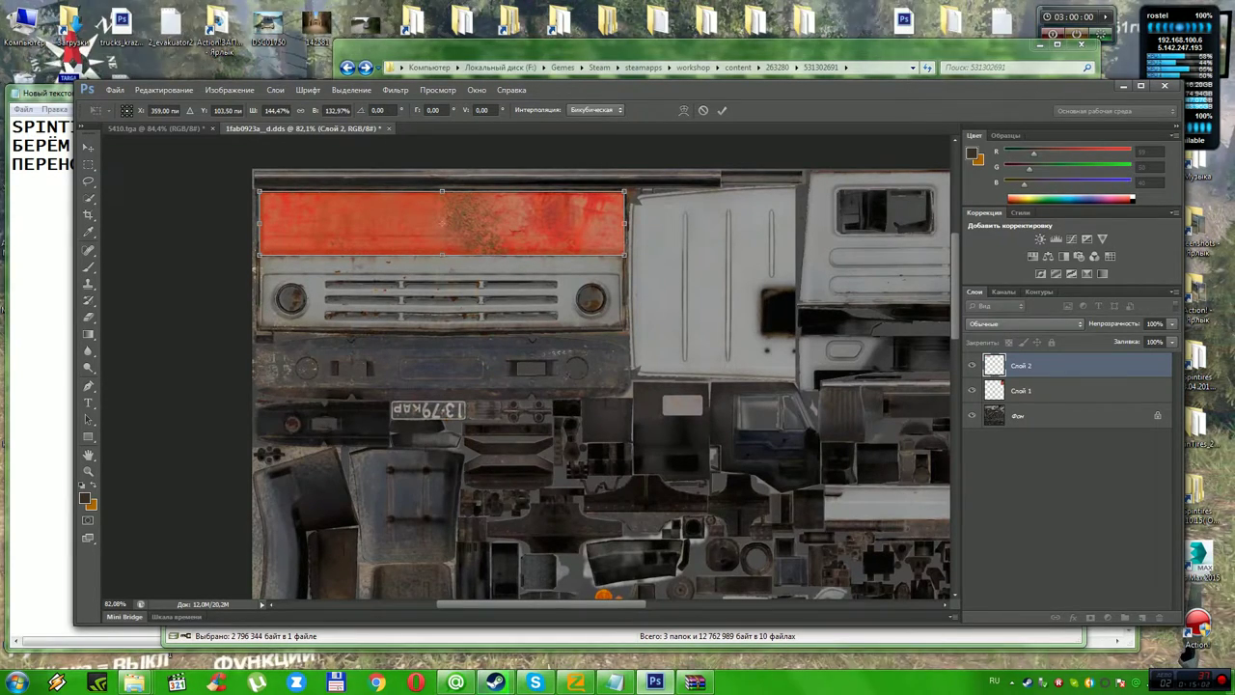
{"action": "left_click", "coordinate": [87, 147]}
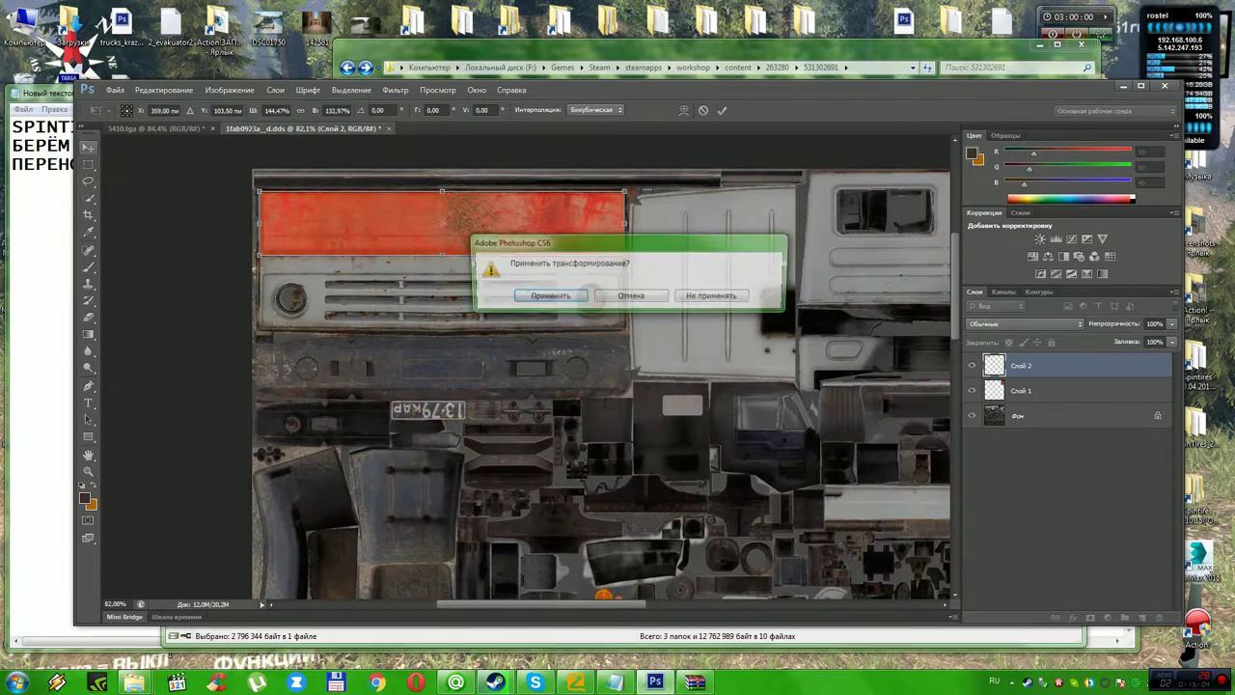
{"action": "key", "text": "Return"}
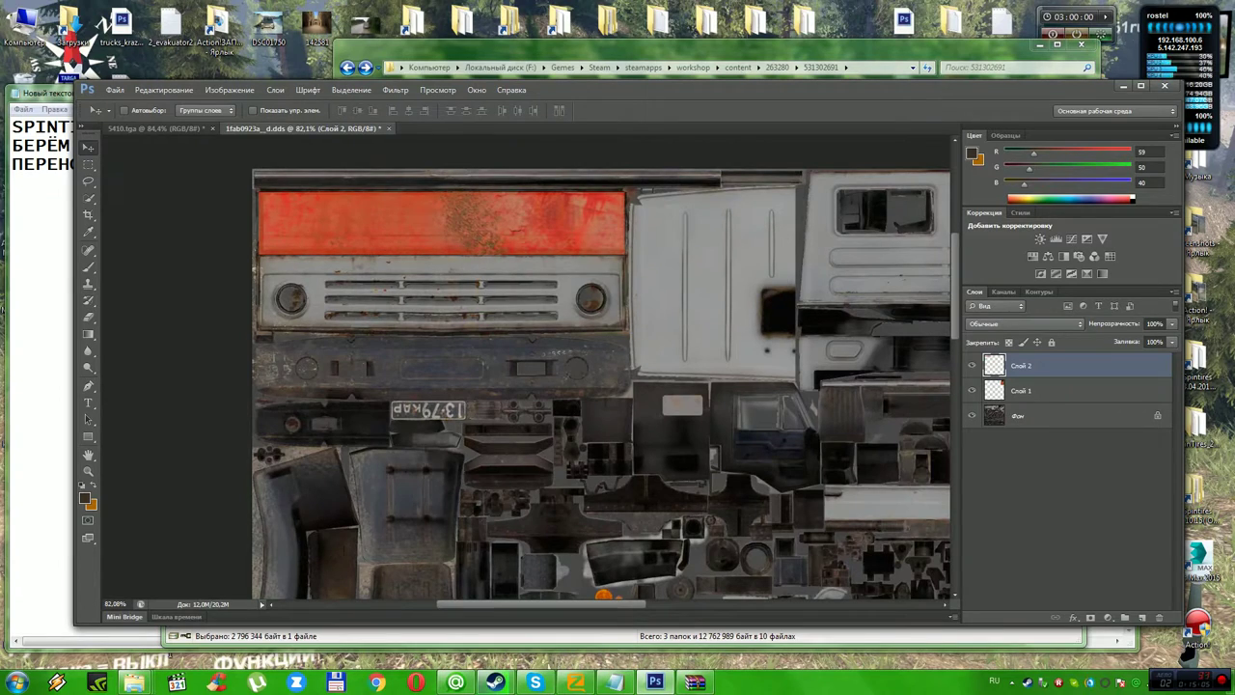
In 5410.tga, select the small red rectangular panel to the left of the grey panel with a rectangular marquee.
{"action": "left_click_drag", "start_coordinate": [542, 604], "coordinate": [605, 604]}
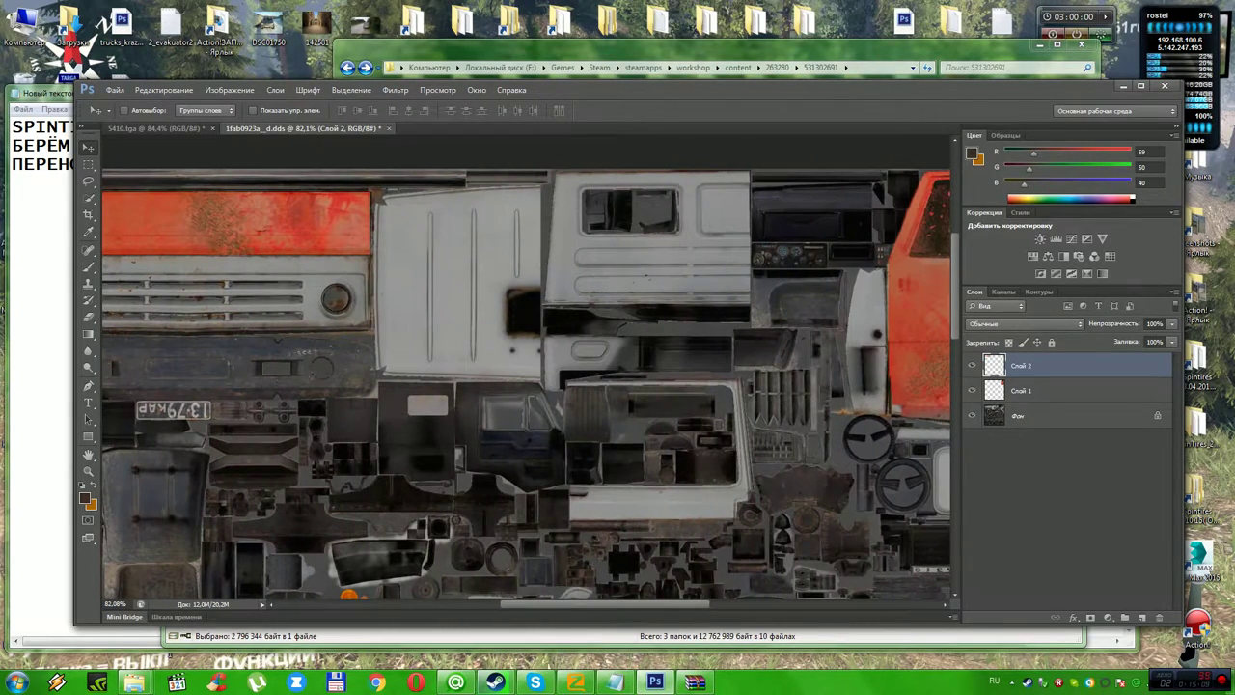
{"action": "scroll", "coordinate": [526, 366], "scroll_direction": "down", "scroll_amount": 5}
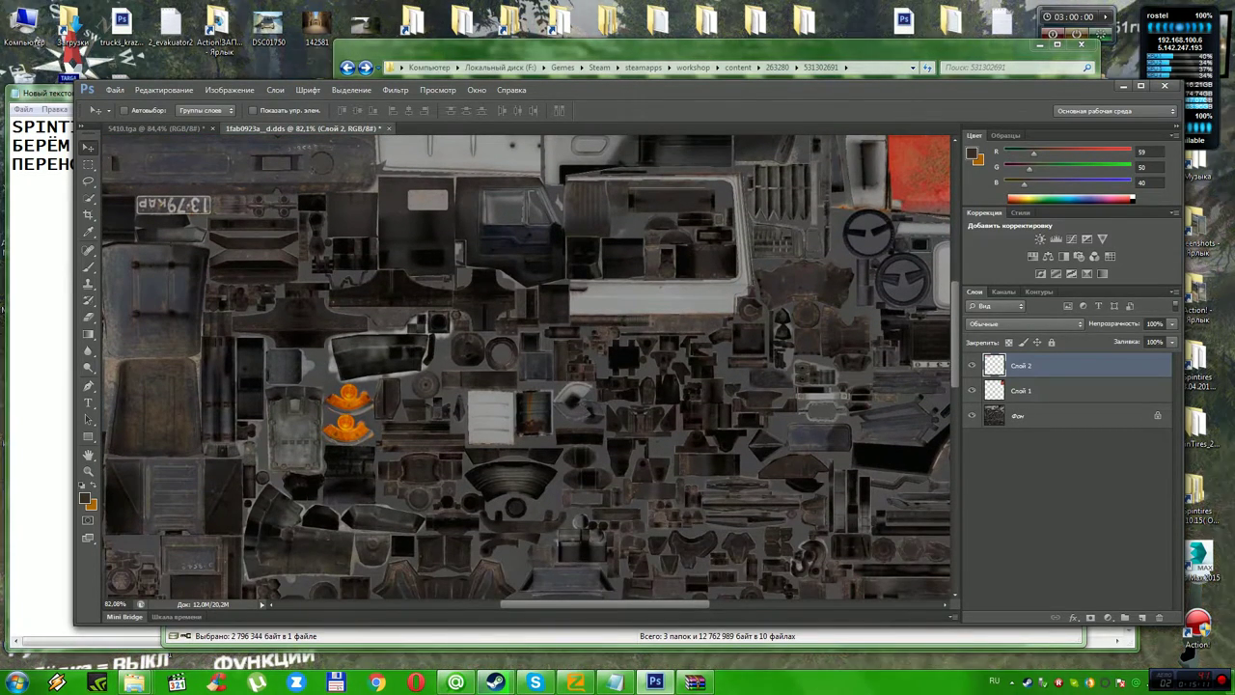
{"action": "left_click", "coordinate": [176, 128]}
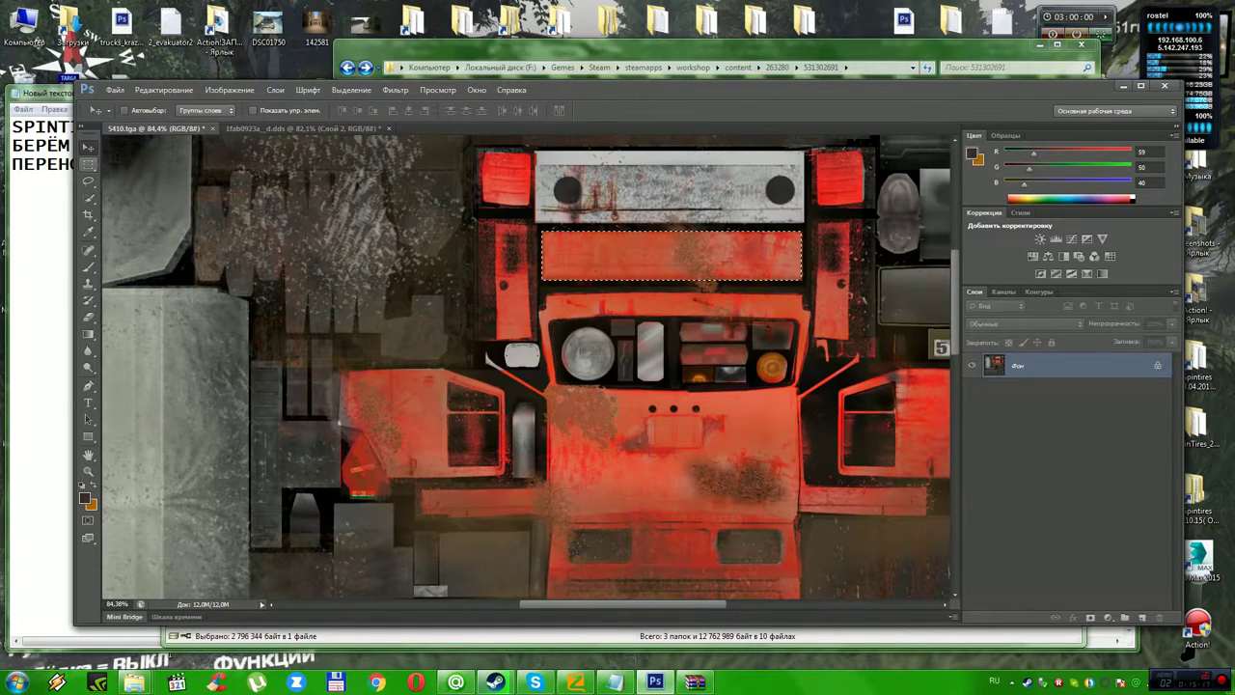
{"action": "left_click", "coordinate": [88, 165]}
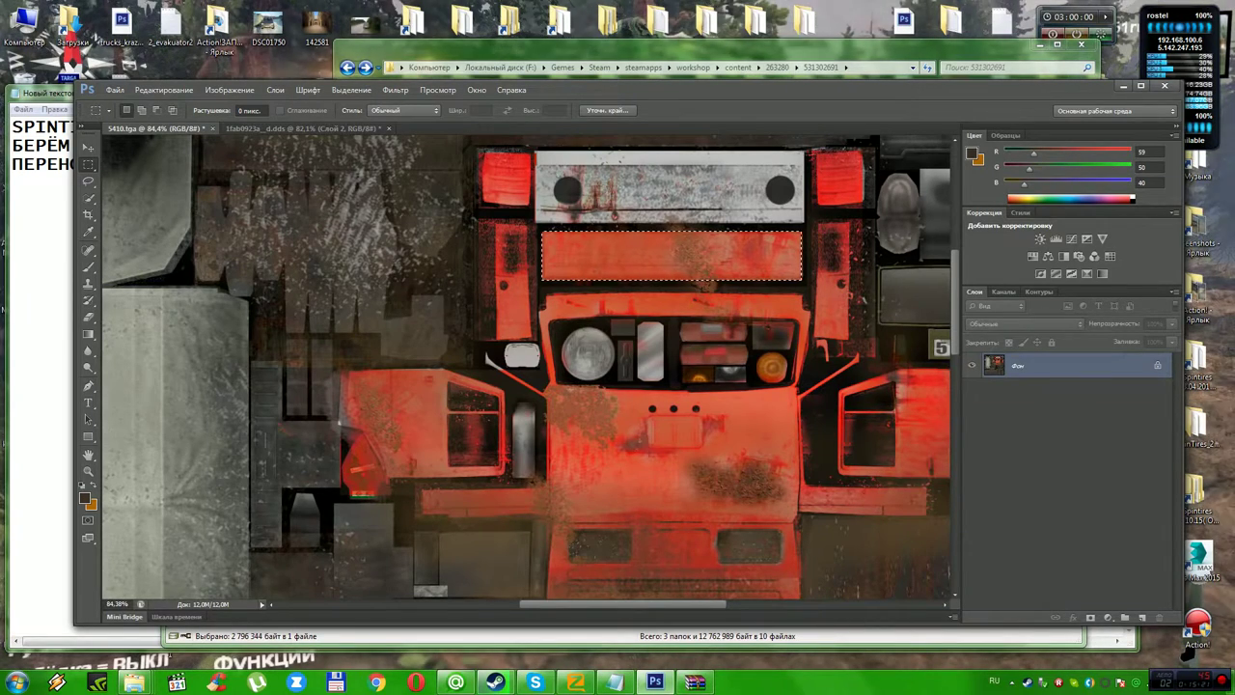
{"action": "left_click_drag", "start_coordinate": [482, 137], "coordinate": [530, 205]}
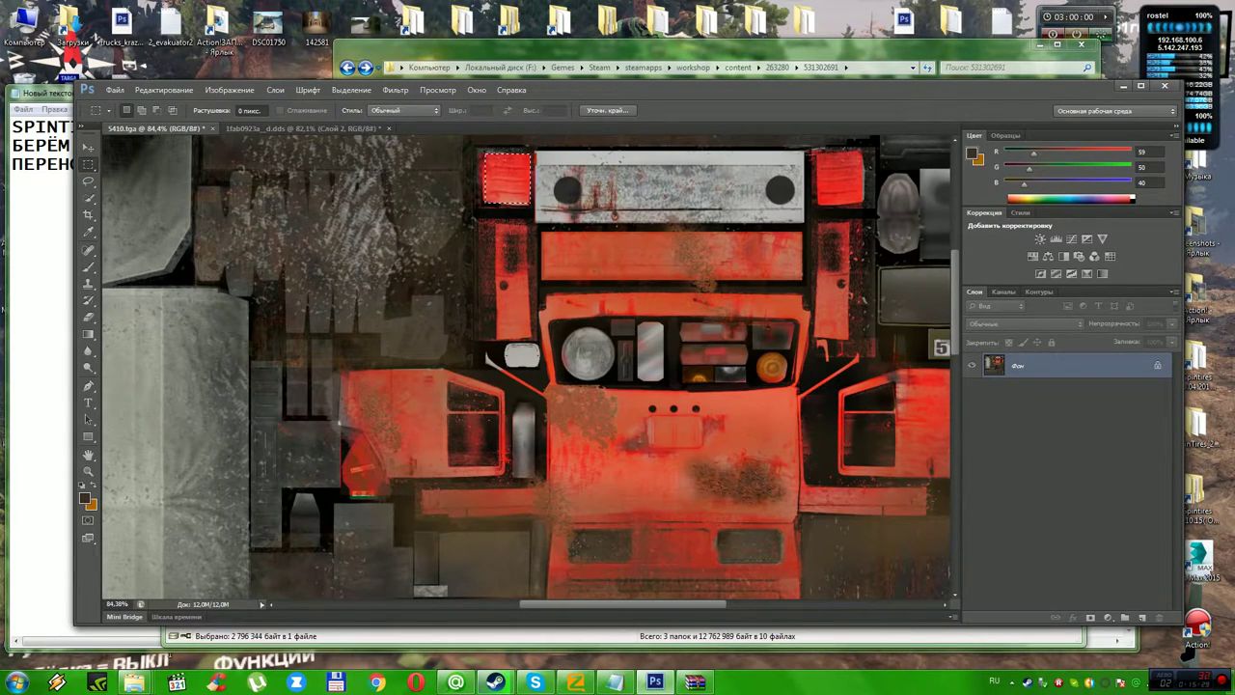
Paste the small red panel into 1fab0923a__d.dds as a new layer and move it over the small white ribbed rectangle.
{"action": "key", "text": "ctrl+Tab"}
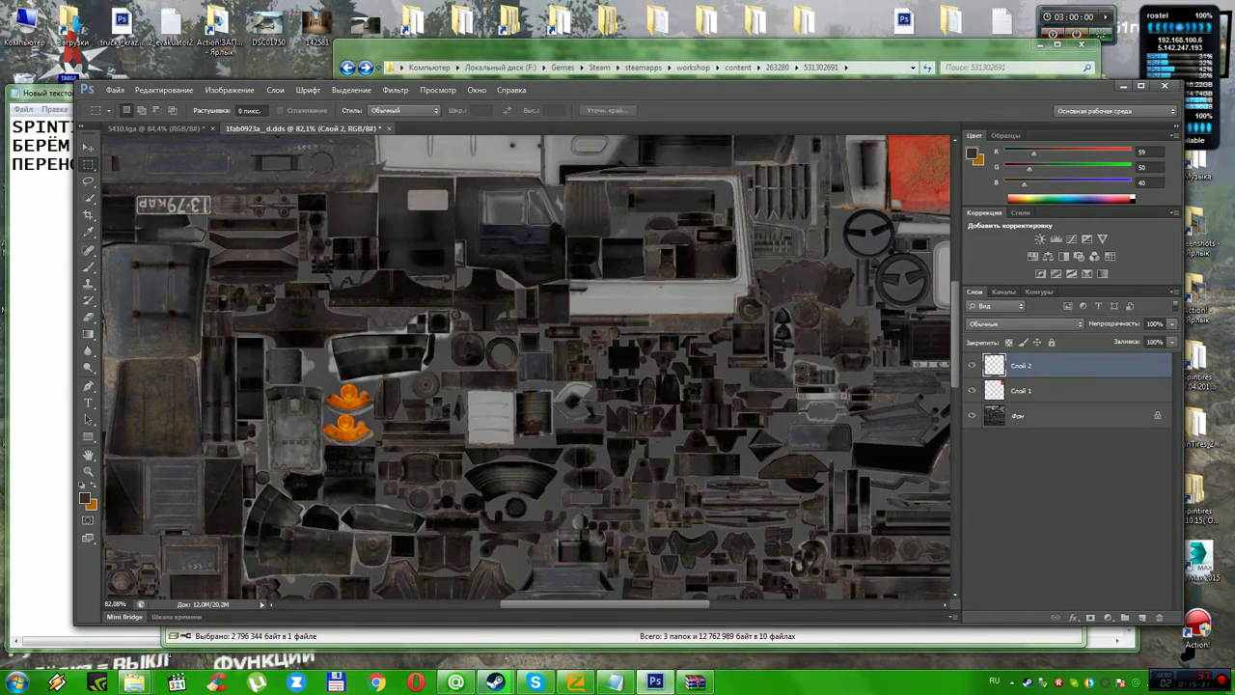
{"action": "key", "text": "ctrl+v"}
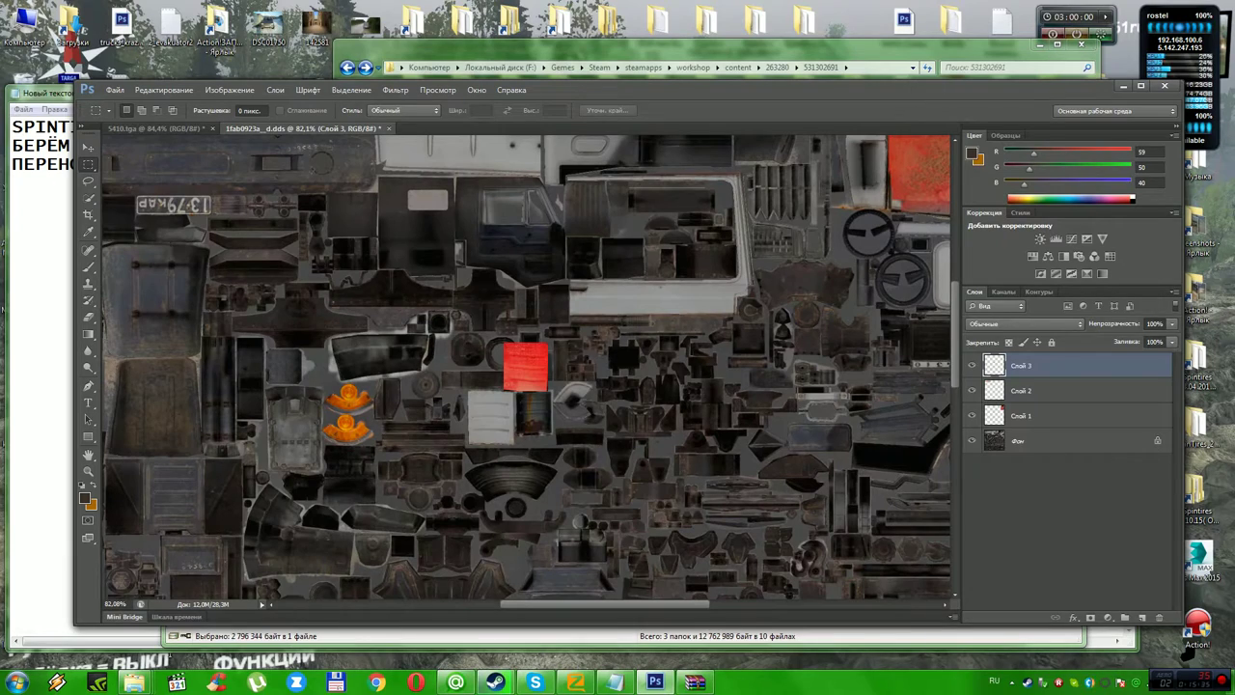
{"action": "key", "text": "v"}
{"action": "left_click_drag", "start_coordinate": [536, 350], "coordinate": [513, 382]}
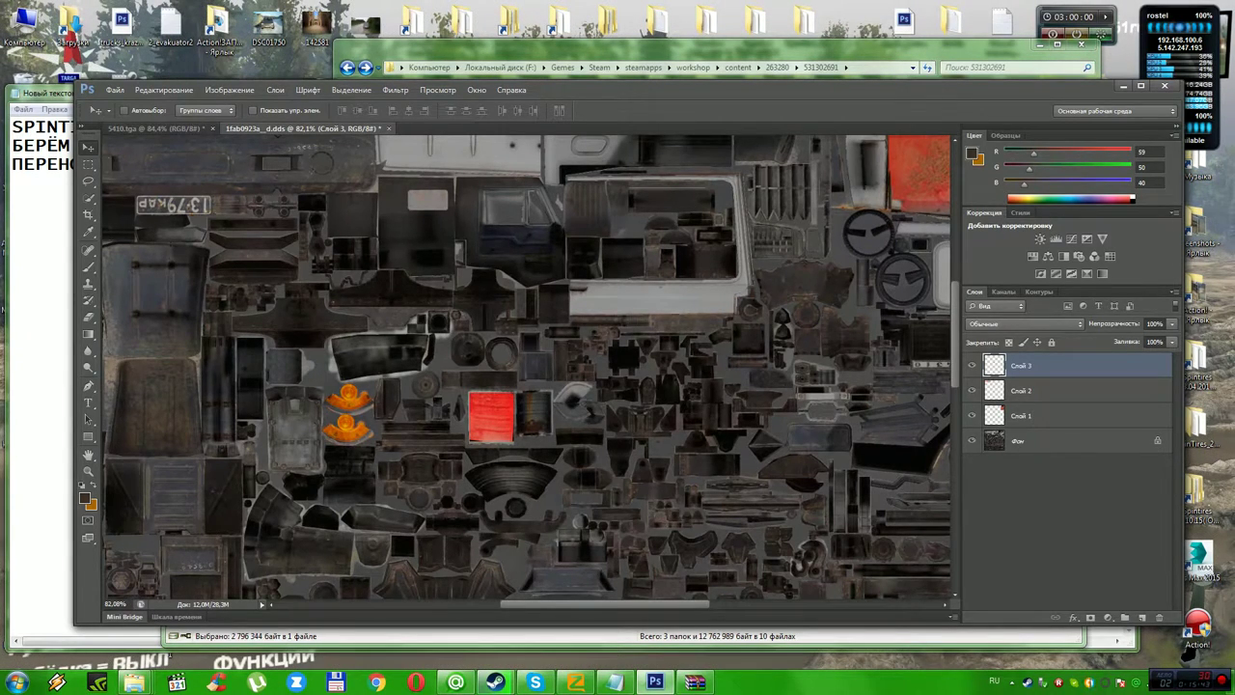
Scale the small red panel to 113.10% width and 116.30% height so it covers the ribbed rectangle, and apply the transformation.
{"action": "left_click", "coordinate": [164, 90]}
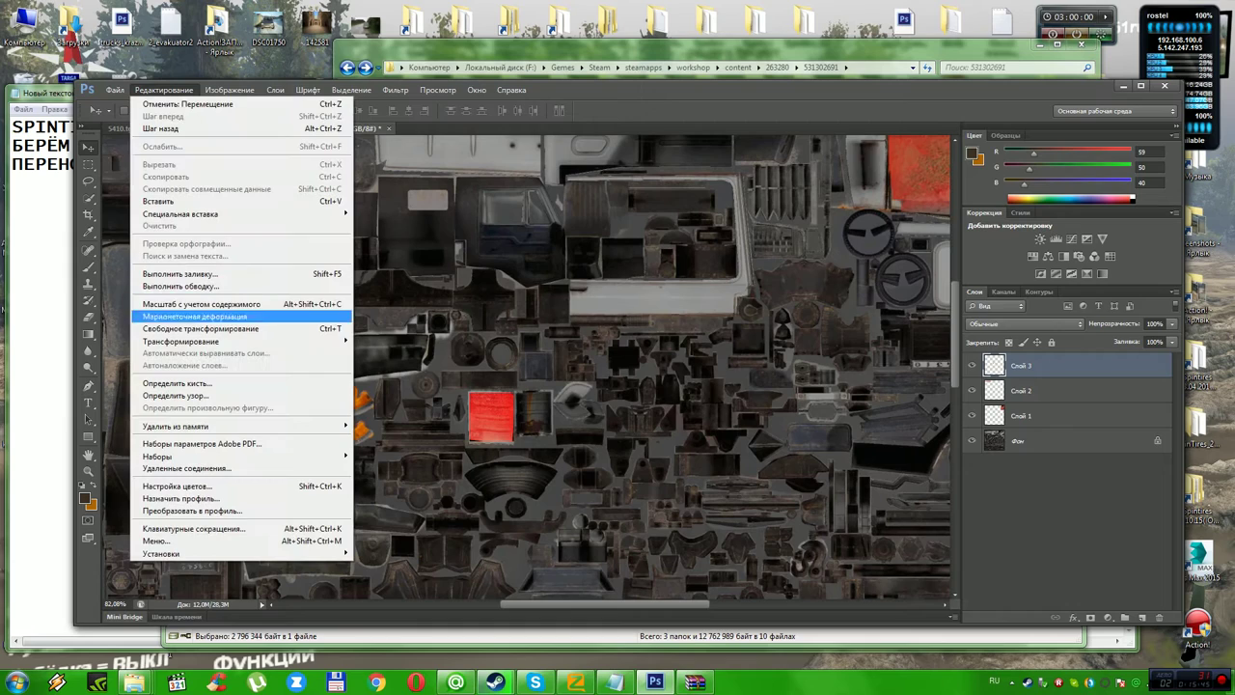
{"action": "mouse_move", "coordinate": [193, 341]}
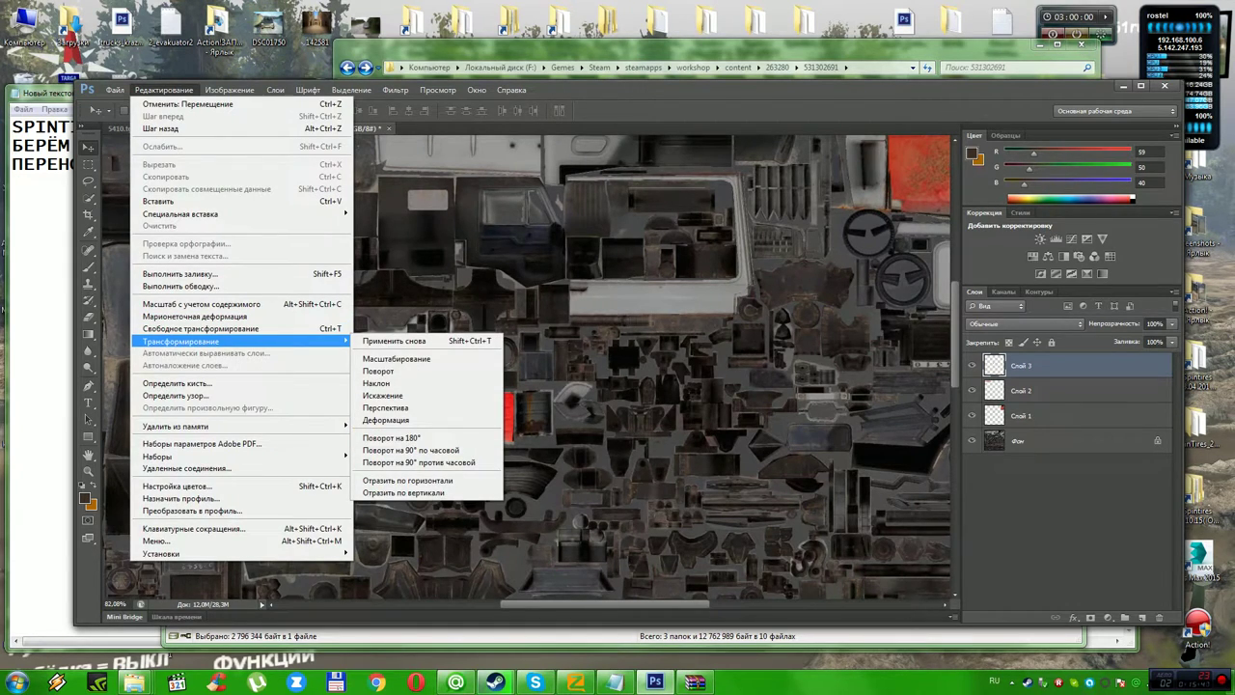
{"action": "left_click", "coordinate": [396, 358]}
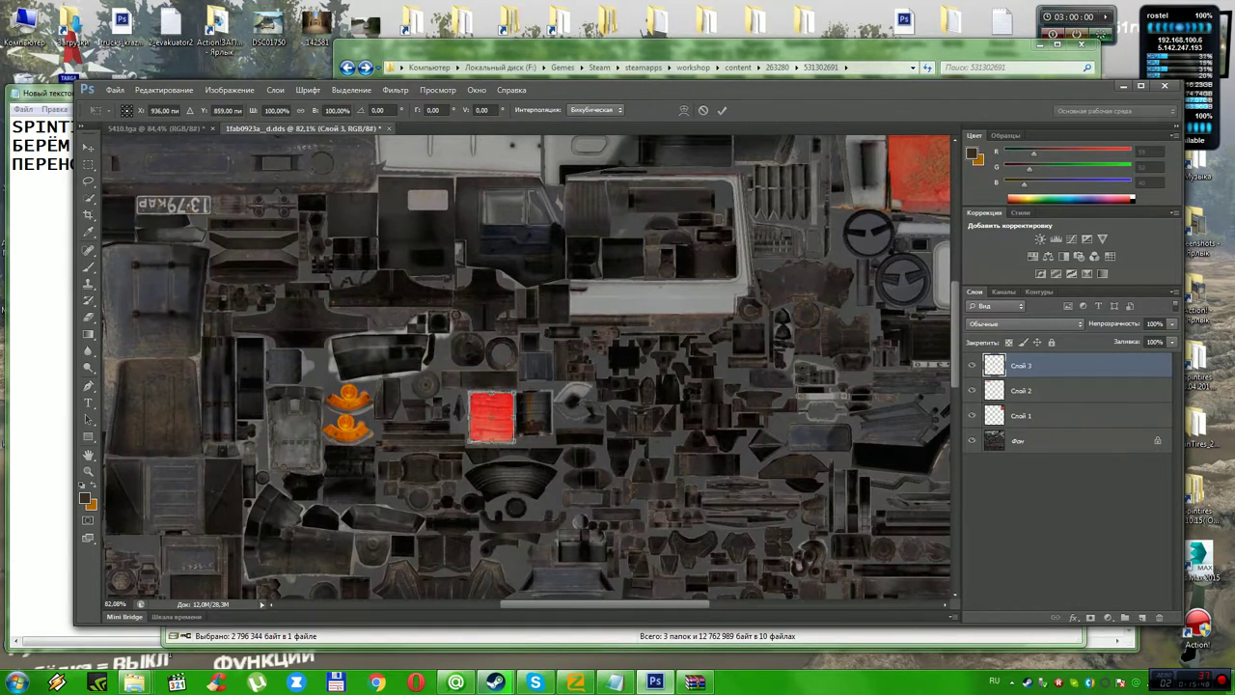
{"action": "left_click_drag", "start_coordinate": [492, 393], "coordinate": [492, 389]}
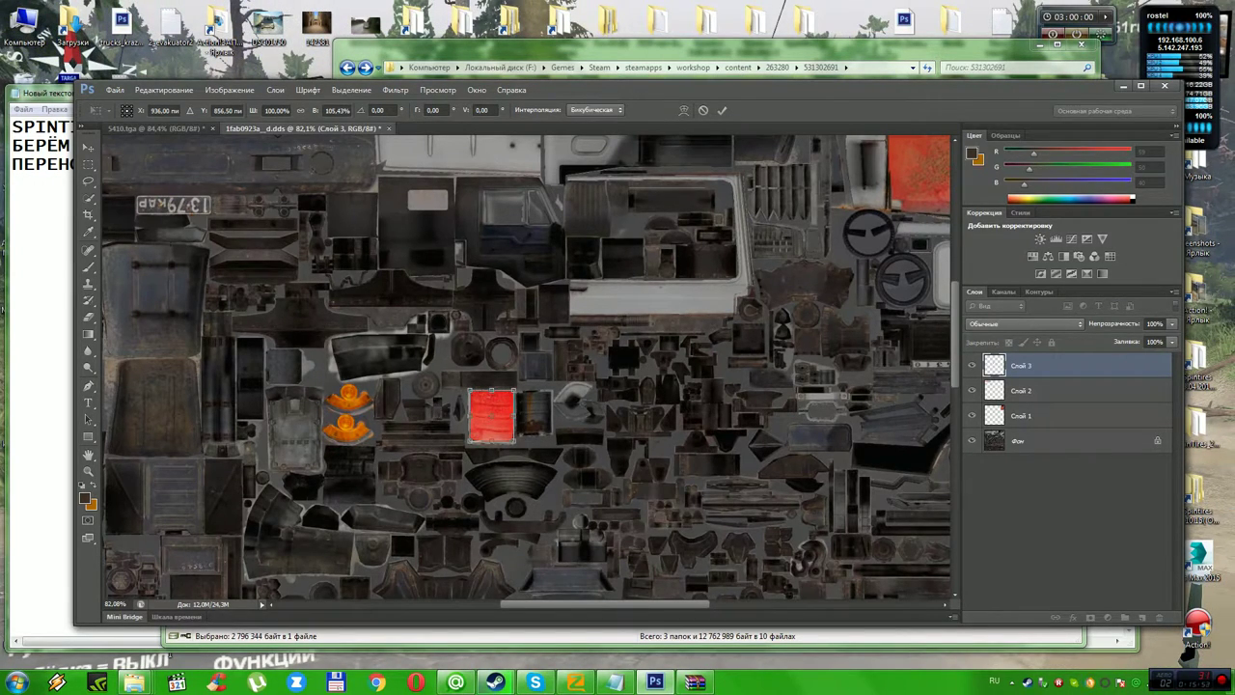
{"action": "left_click_drag", "start_coordinate": [492, 441], "coordinate": [492, 444]}
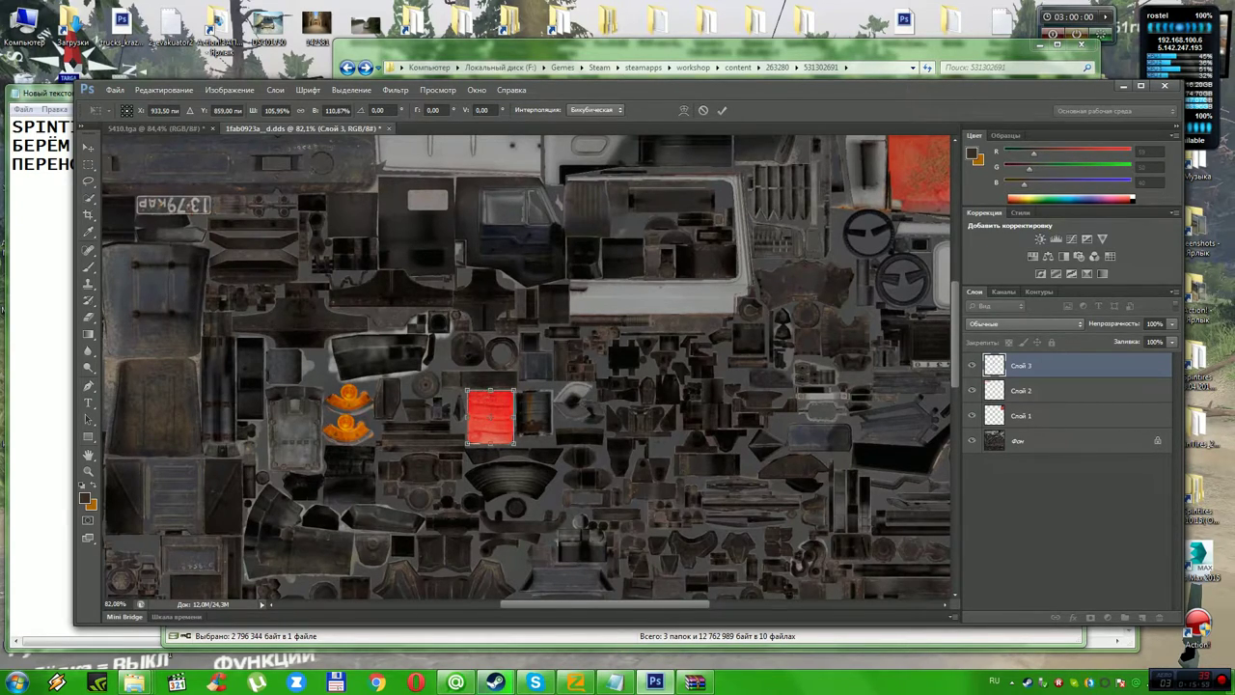
{"action": "left_click_drag", "start_coordinate": [515, 417], "coordinate": [517, 417]}
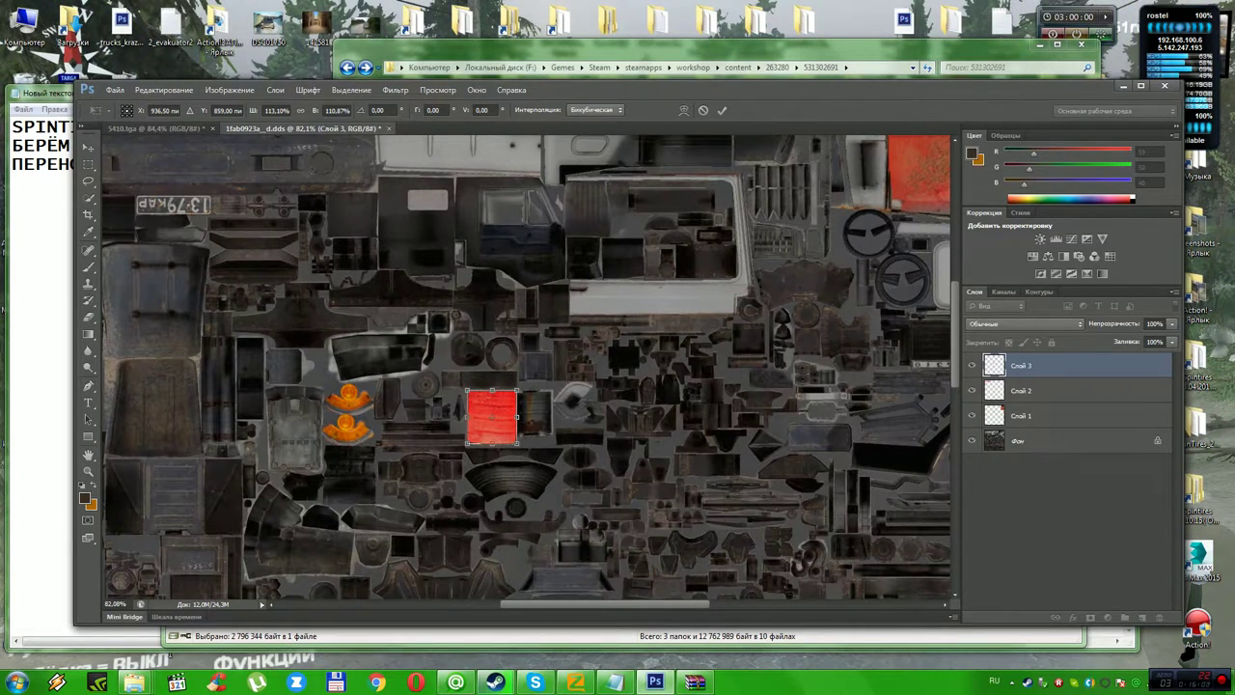
{"action": "left_click_drag", "start_coordinate": [492, 444], "coordinate": [492, 447]}
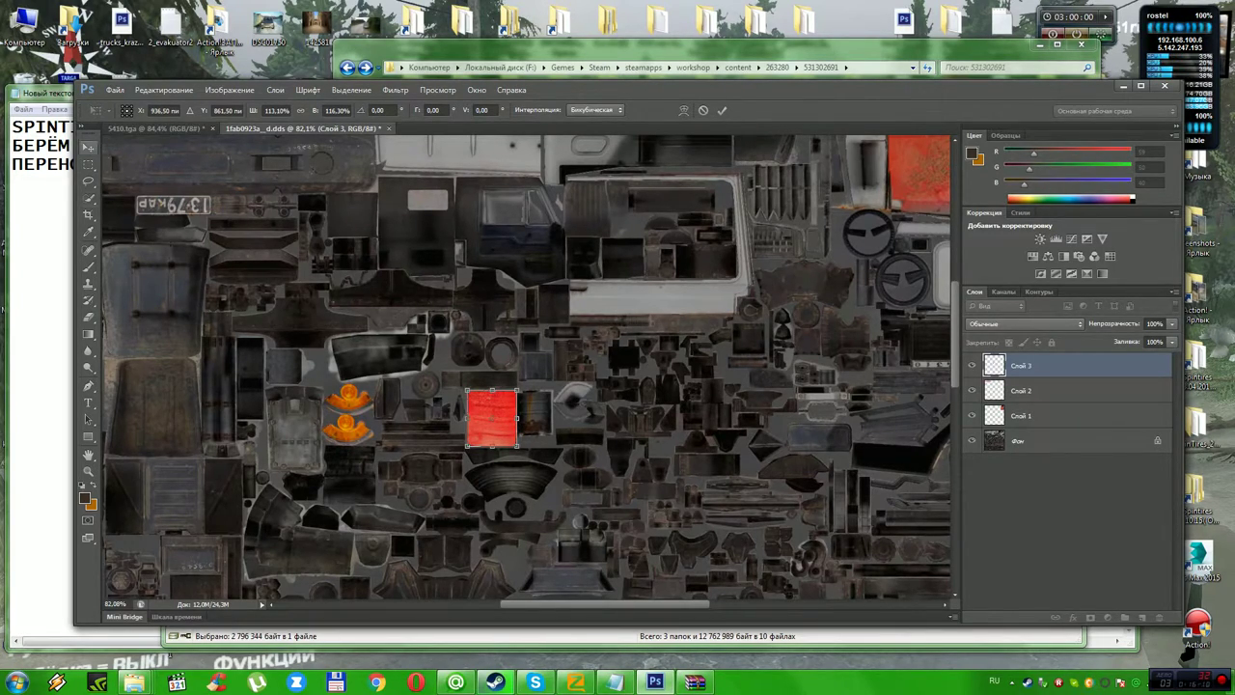
{"action": "left_click", "coordinate": [88, 147]}
{"action": "left_click", "coordinate": [547, 296]}
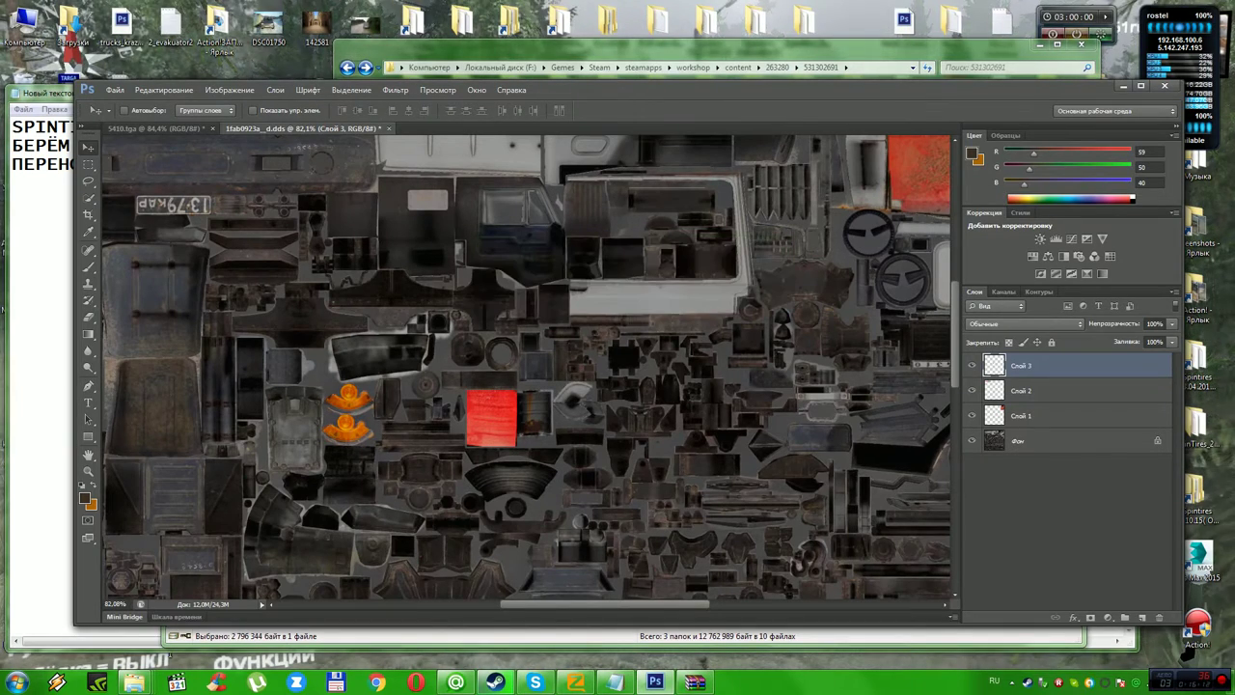
Save the texture in D3D/DDS format over 1fab0923a__d.dds, using DXT1 RGB without alpha and generated MIP maps.
{"action": "left_click", "coordinate": [88, 471]}
{"action": "left_click_drag", "start_coordinate": [688, 502], "coordinate": [636, 502]}
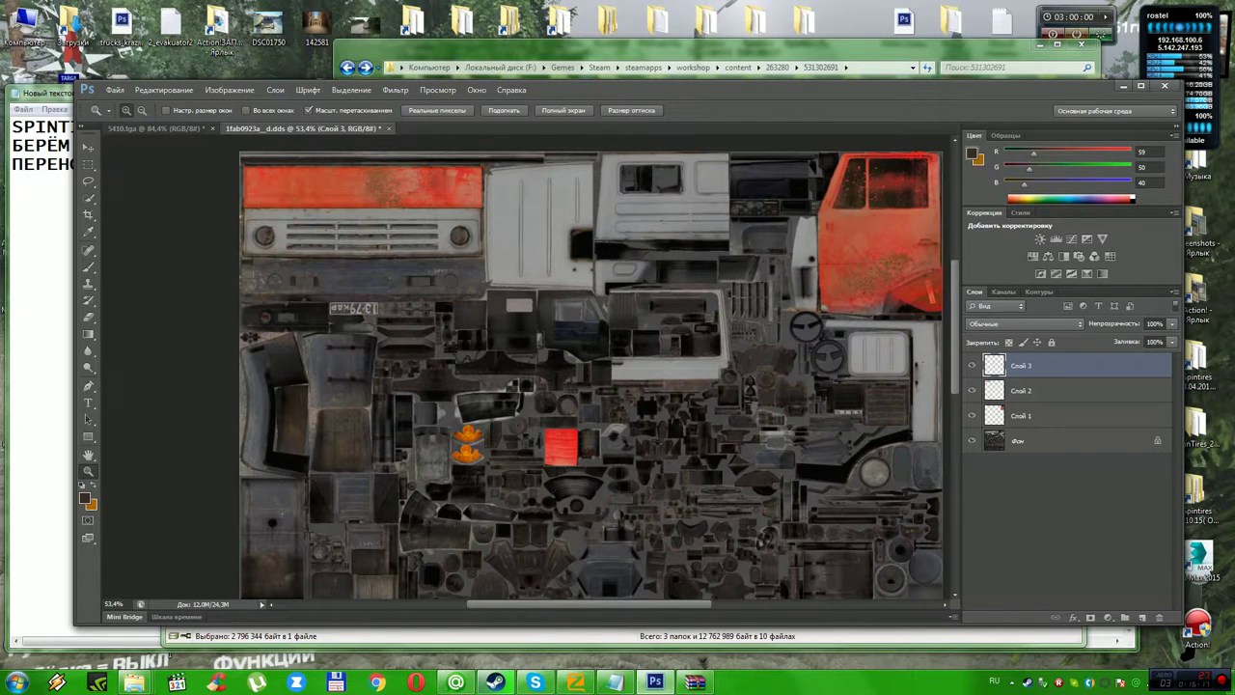
{"action": "left_click", "coordinate": [115, 90]}
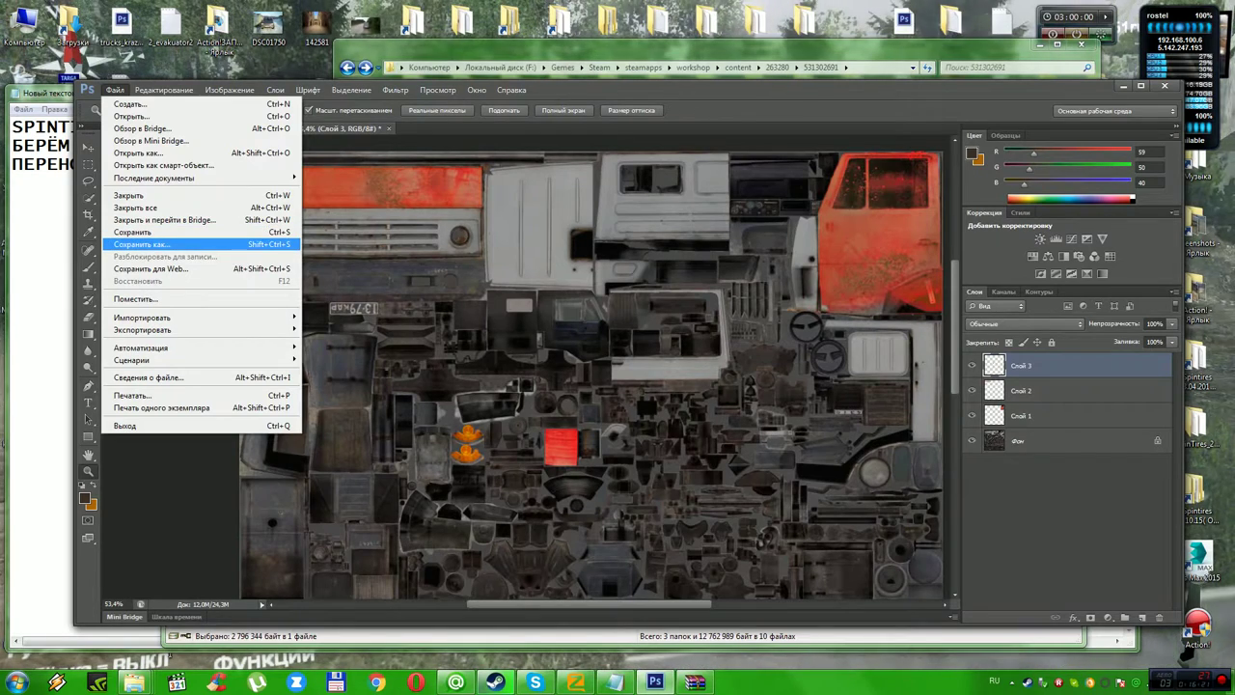
{"action": "left_click", "coordinate": [140, 244]}
{"action": "left_click", "coordinate": [656, 379]}
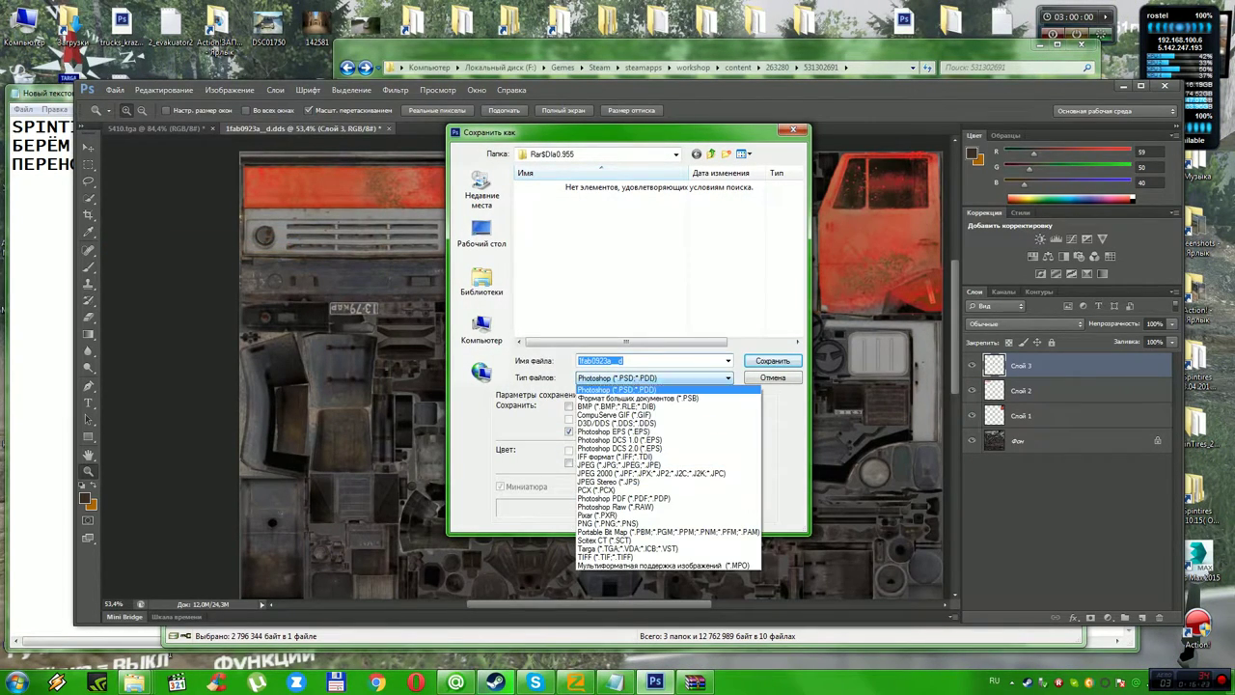
{"action": "left_click", "coordinate": [647, 422]}
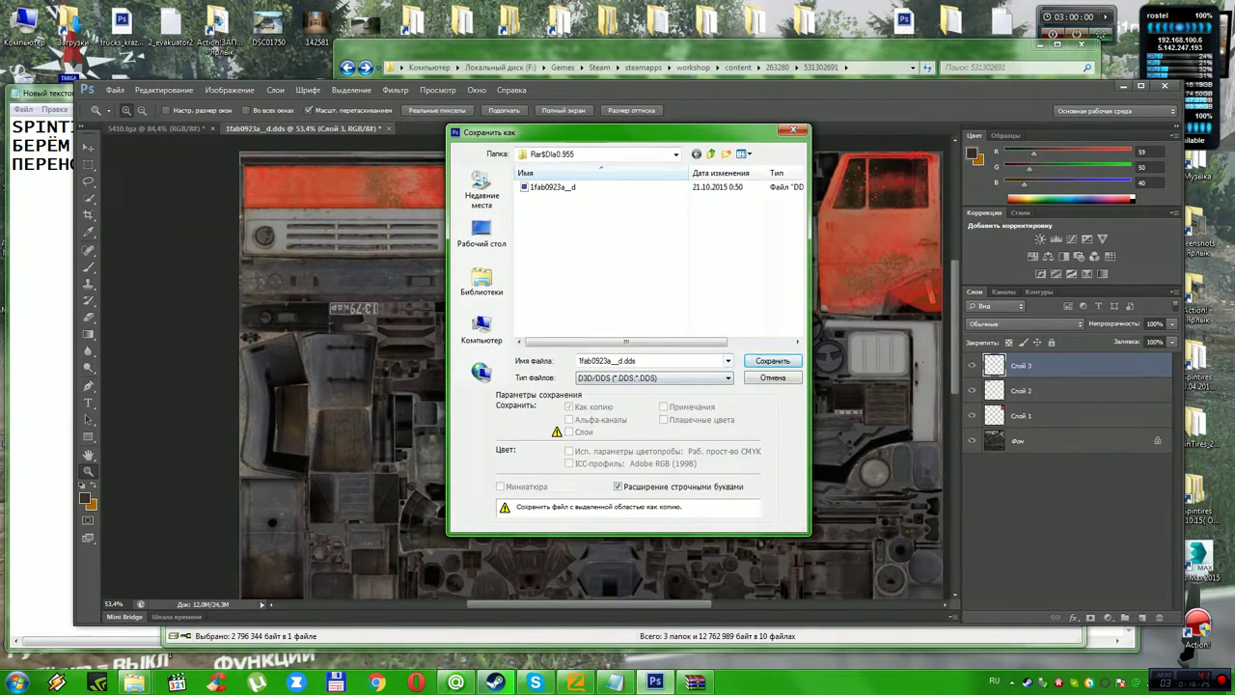
{"action": "left_click", "coordinate": [773, 361]}
{"action": "left_click", "coordinate": [548, 294]}
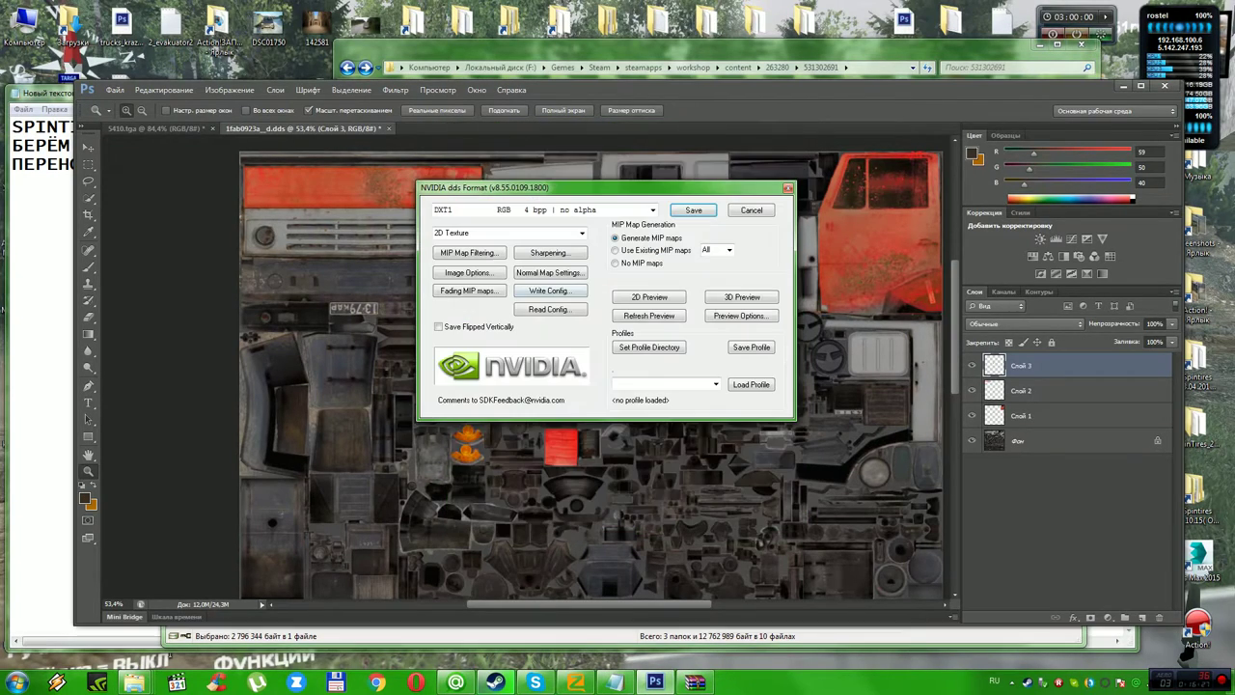
{"action": "left_click", "coordinate": [694, 209]}
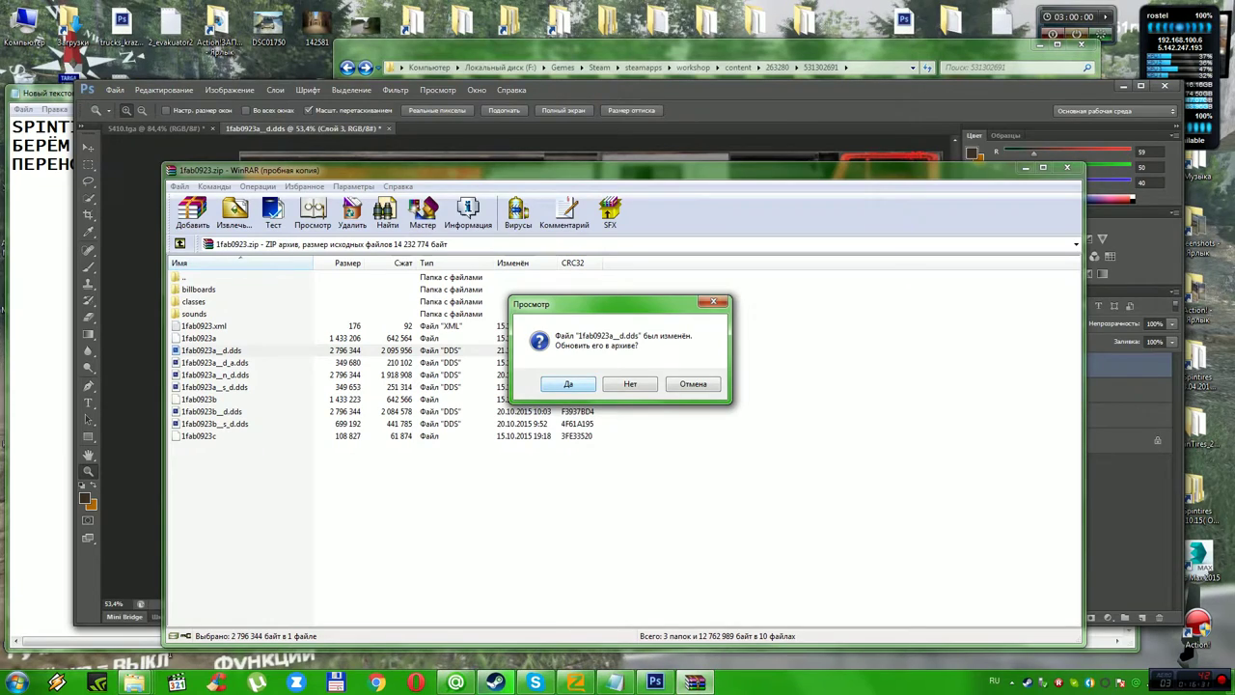
Update the modified 1fab0923a__d.dds inside the 1fab0923.zip archive in WinRAR, retrying after dismissing the diagnostic messages.
{"action": "key", "text": "Return"}
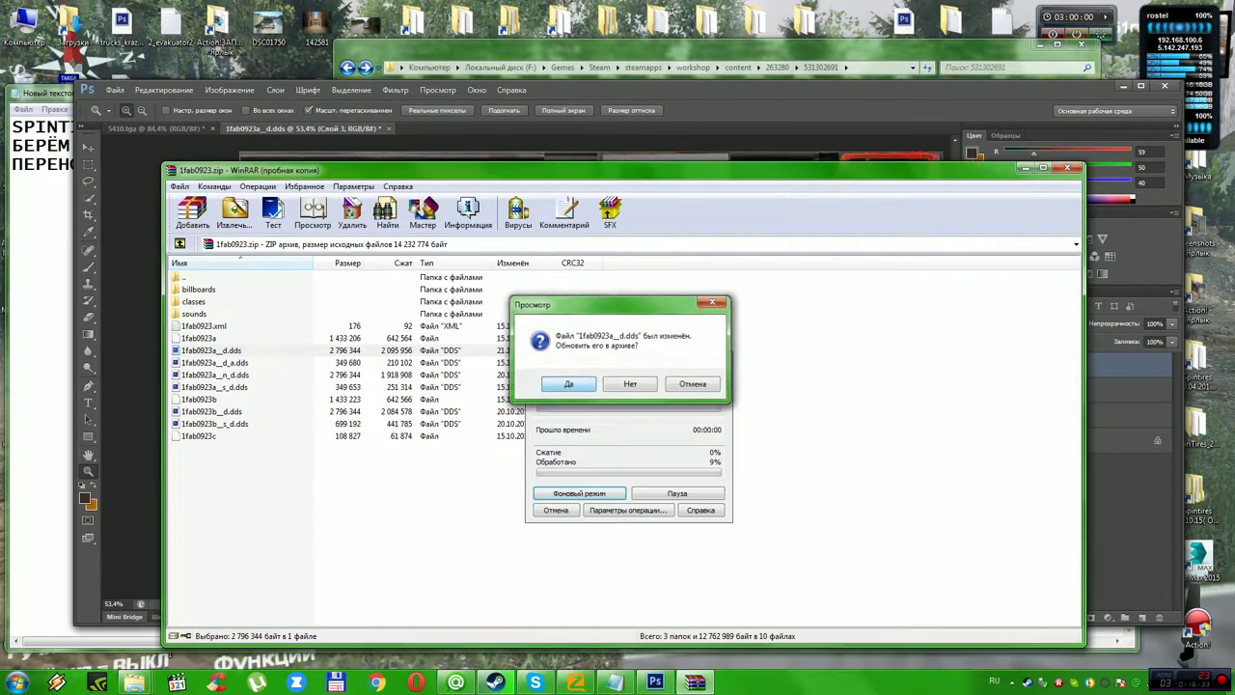
{"action": "key", "text": "Return"}
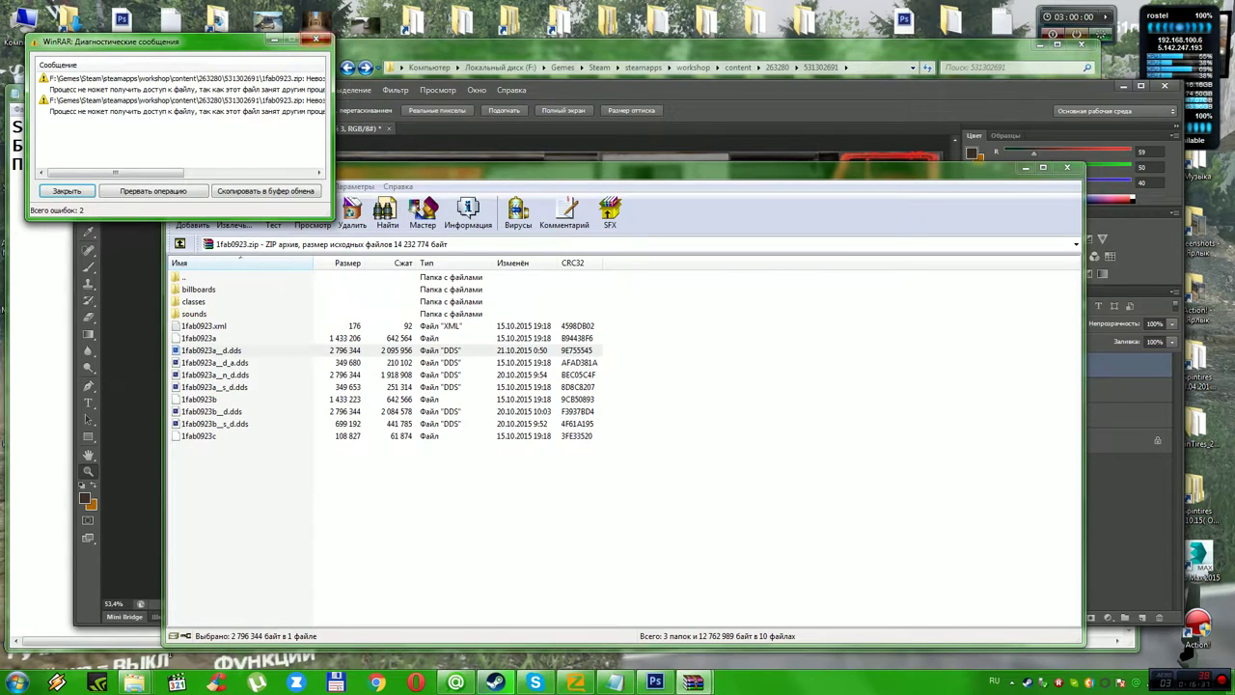
{"action": "key", "text": "Return"}
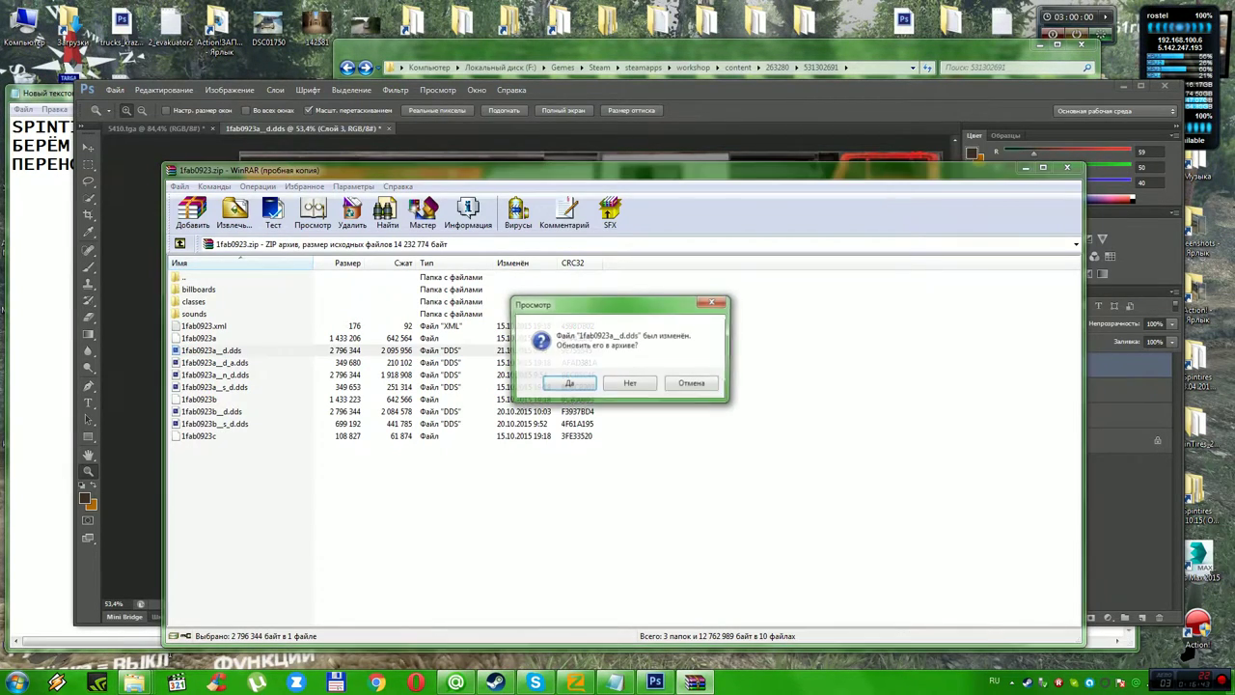
{"action": "left_click", "coordinate": [568, 384]}
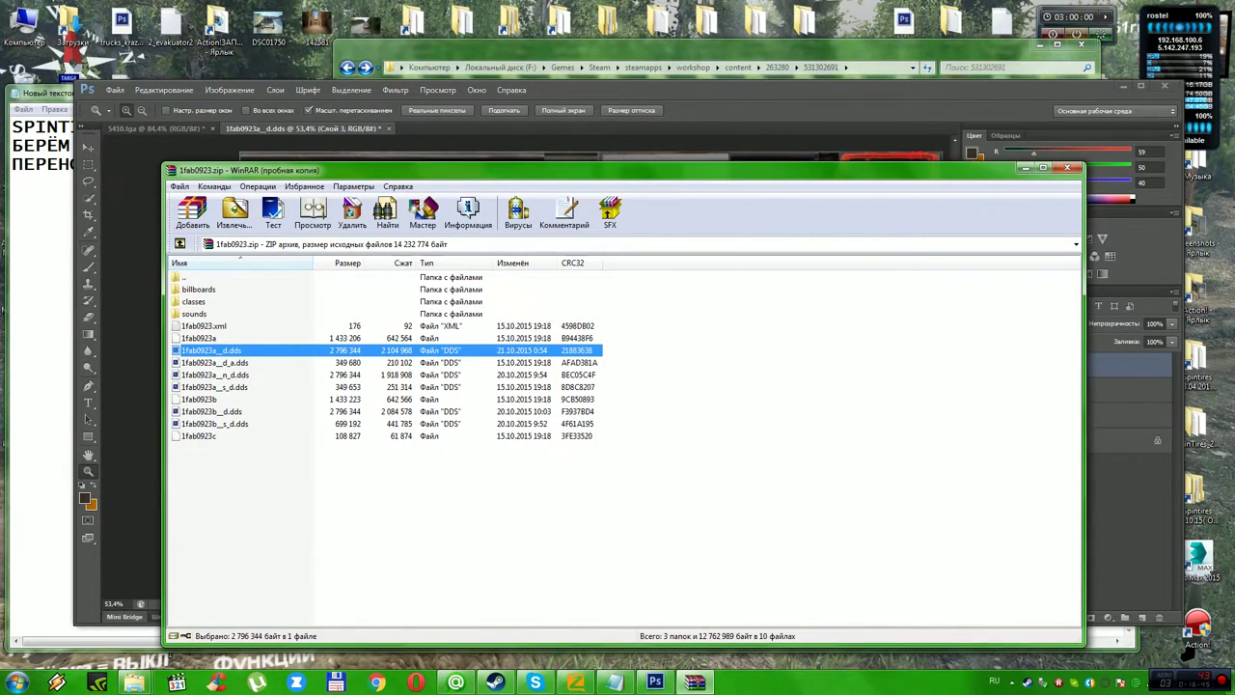
In the Spintires game folder, run the batch file Полная очистка SpinTires, launch the SpinTires application and skip the intro.
{"action": "double_click", "coordinate": [1199, 495]}
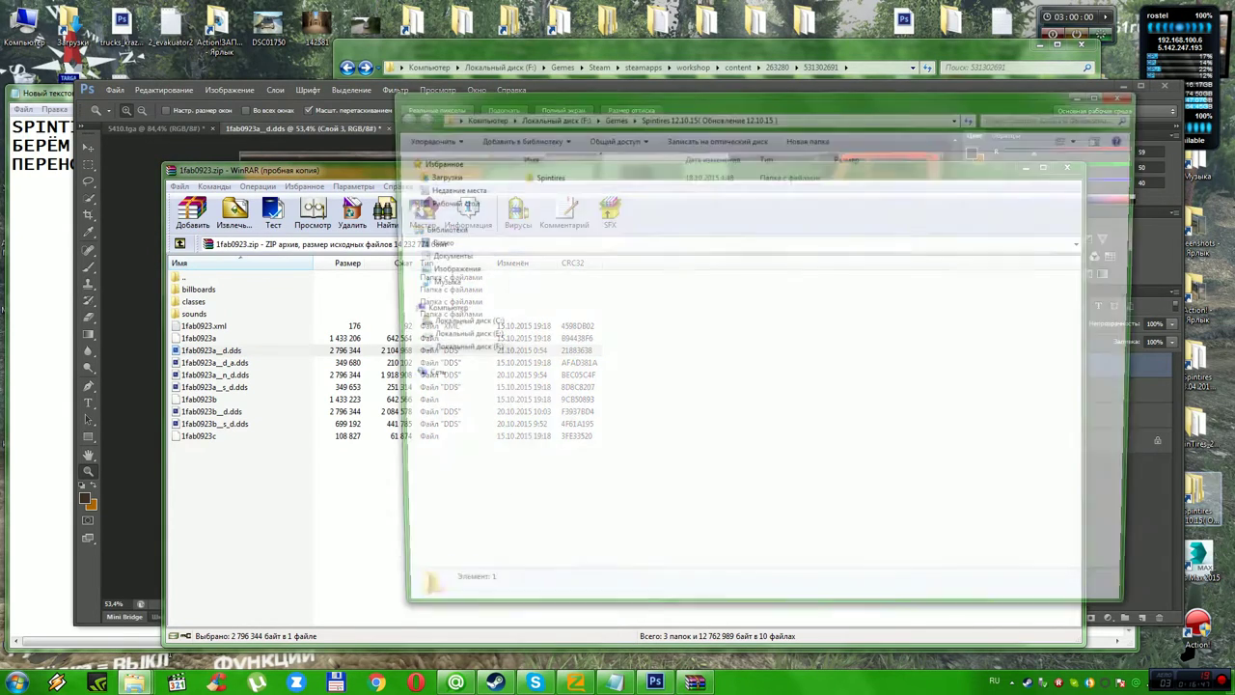
{"action": "double_click", "coordinate": [541, 175]}
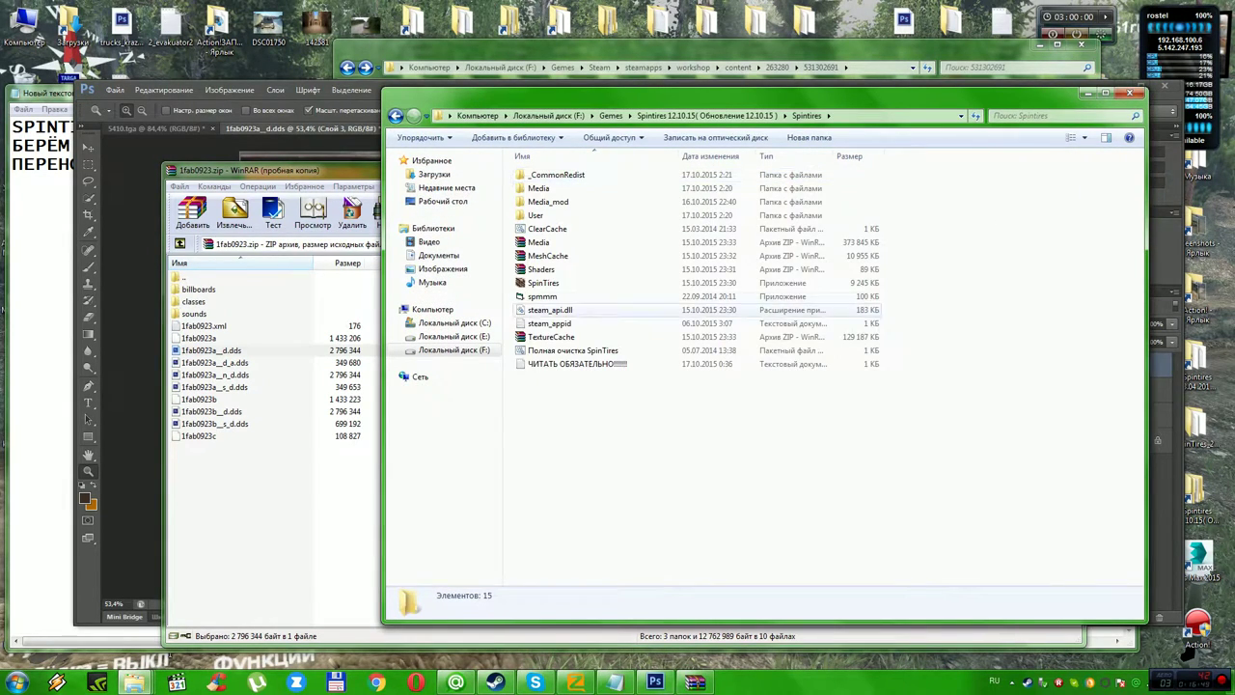
{"action": "double_click", "coordinate": [572, 350]}
{"action": "double_click", "coordinate": [544, 283]}
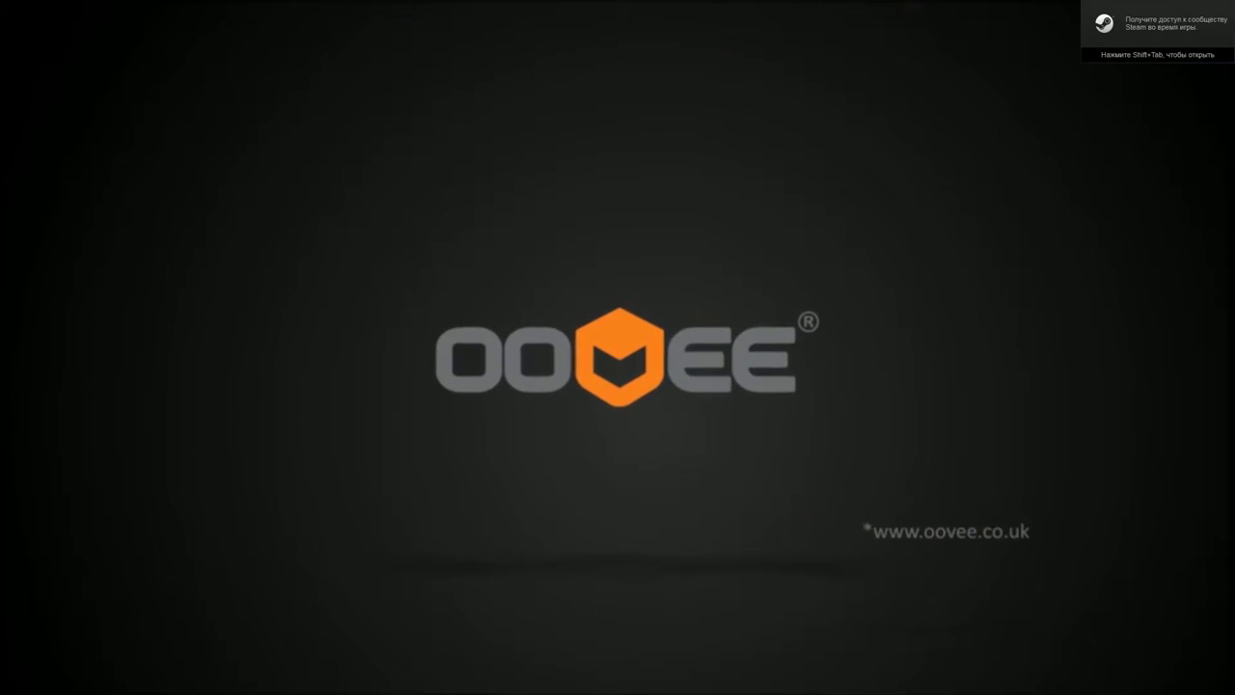
{"action": "key", "text": "space"}
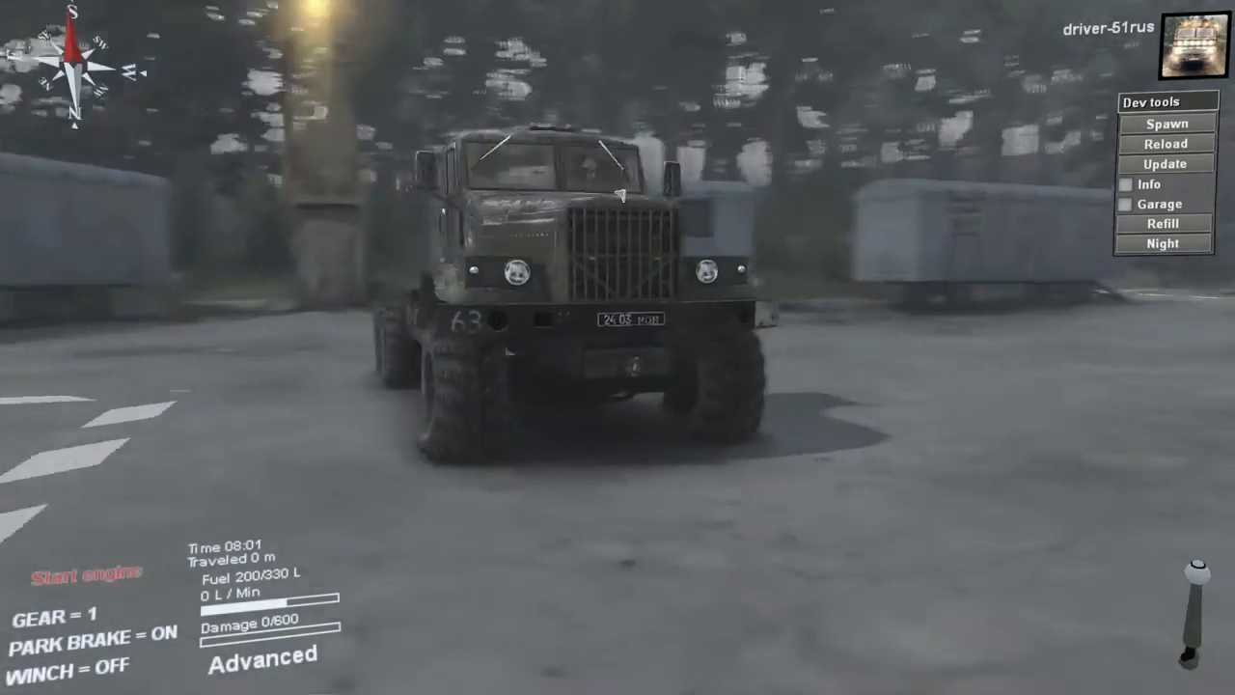
Spawn the truck Type C-4310 (White) on the yard and finish spawning.
{"action": "left_click", "coordinate": [1167, 123]}
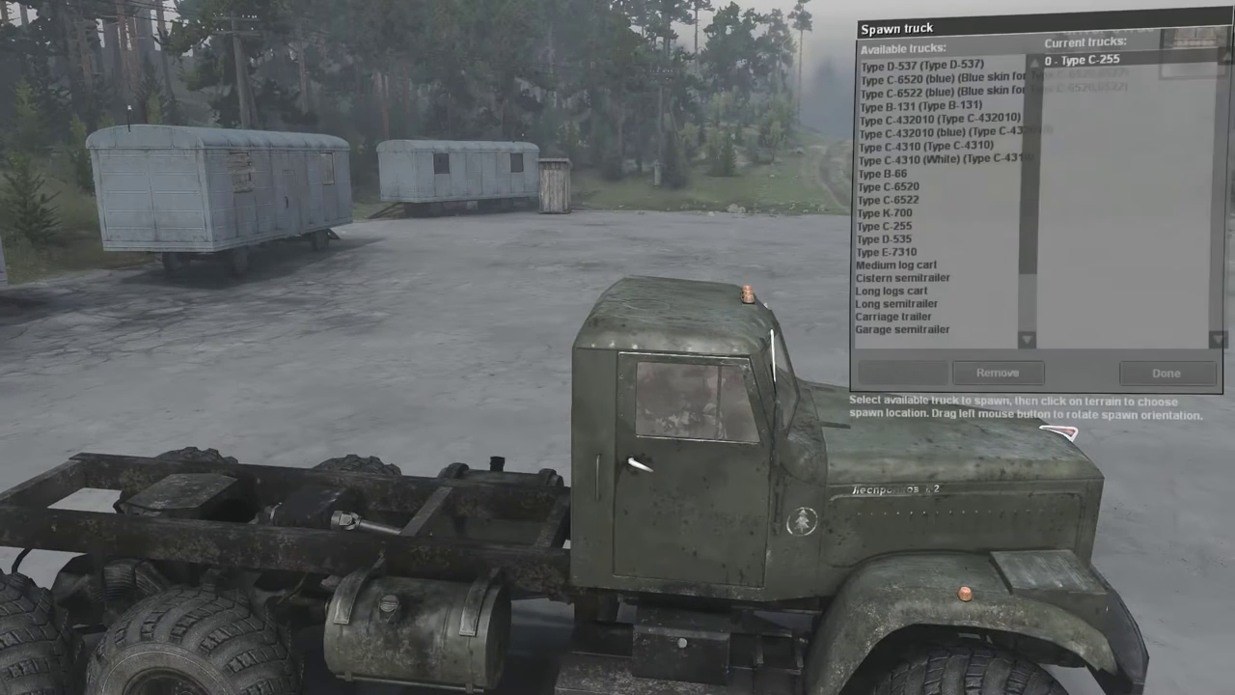
{"action": "left_click", "coordinate": [939, 159]}
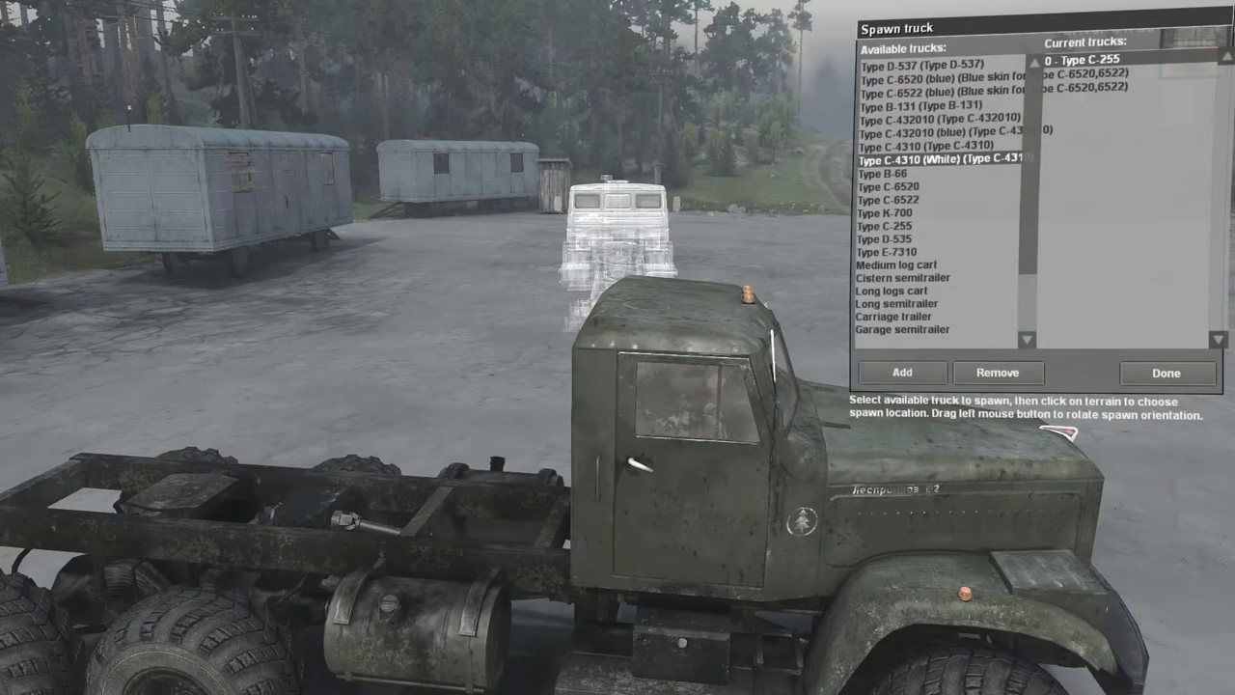
{"action": "left_click", "coordinate": [903, 372]}
{"action": "left_click", "coordinate": [1167, 374]}
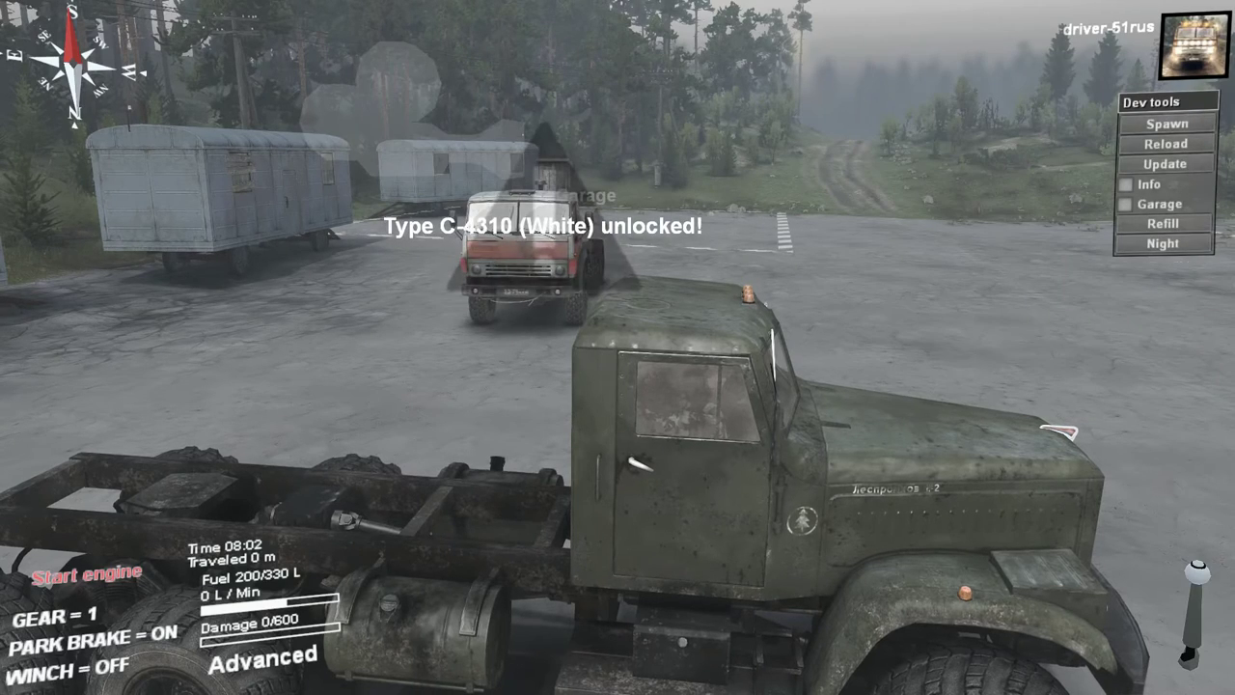
Switch to the spawned Type C-4310 (White) truck and refill its fuel.
{"action": "scroll", "coordinate": [618, 347], "scroll_direction": "down", "scroll_amount": 3}
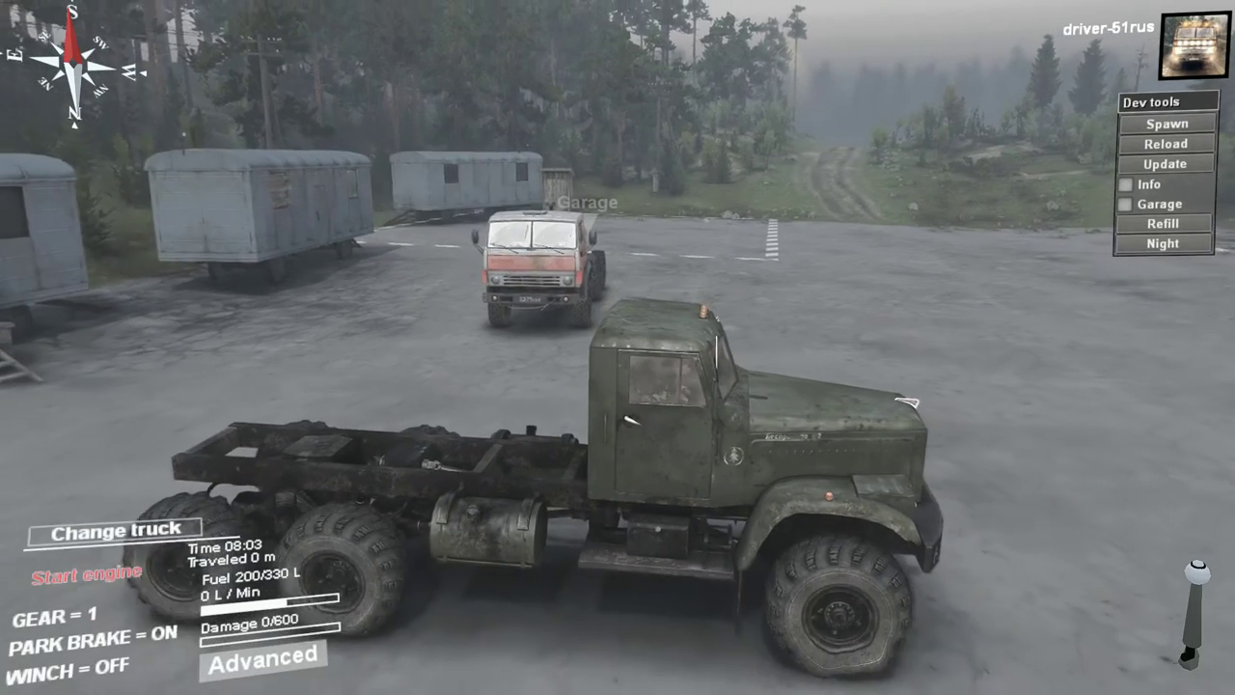
{"action": "left_click", "coordinate": [547, 253]}
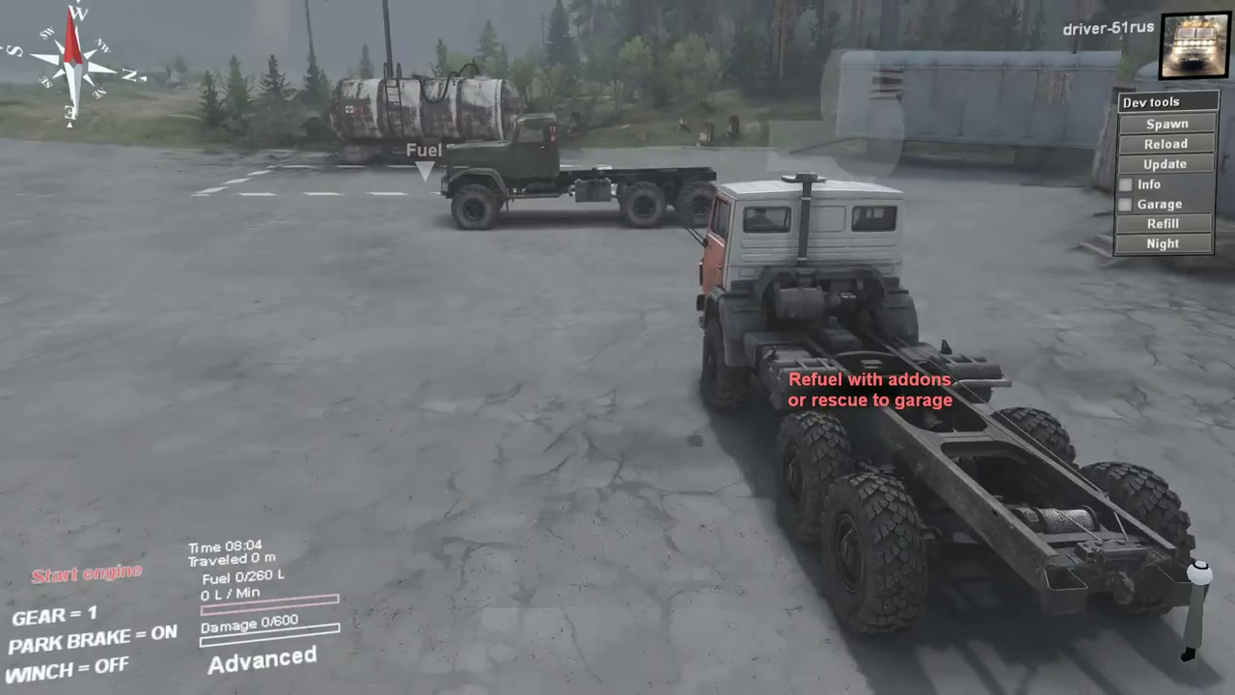
{"action": "left_click", "coordinate": [1164, 223]}
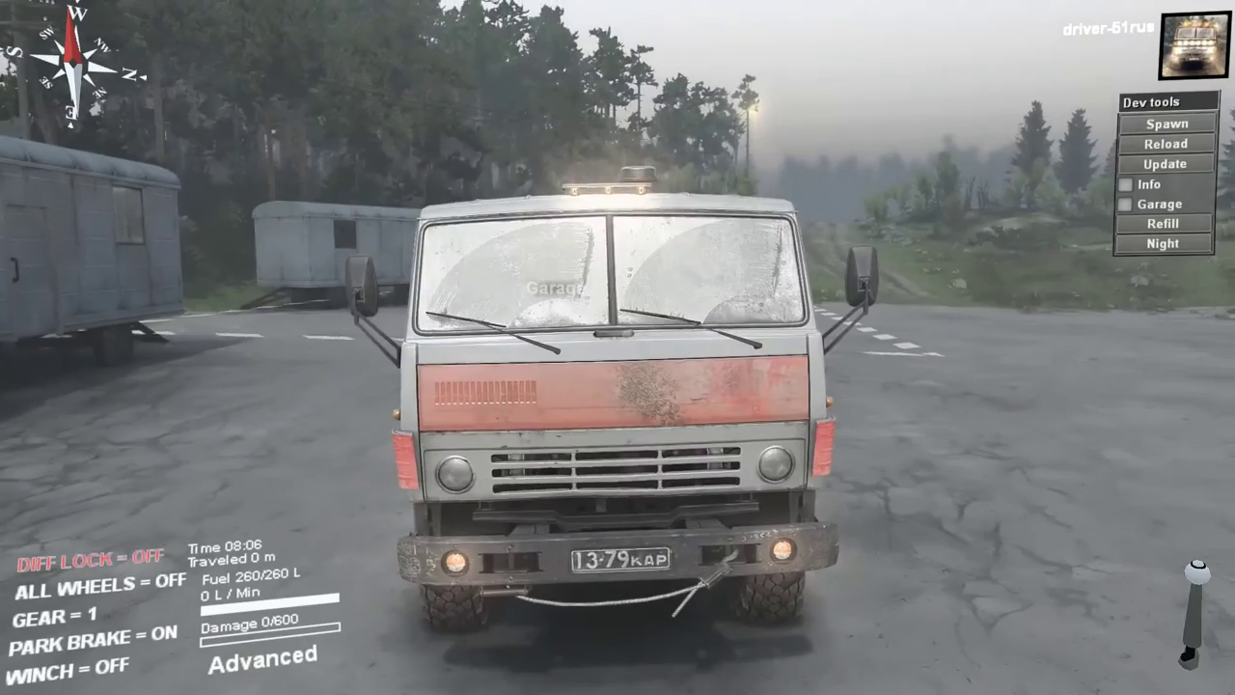
Drive the Kamaz around the yard and examine the red front panel, doors and corner panels from several sides.
{"action": "key", "text": "w"}
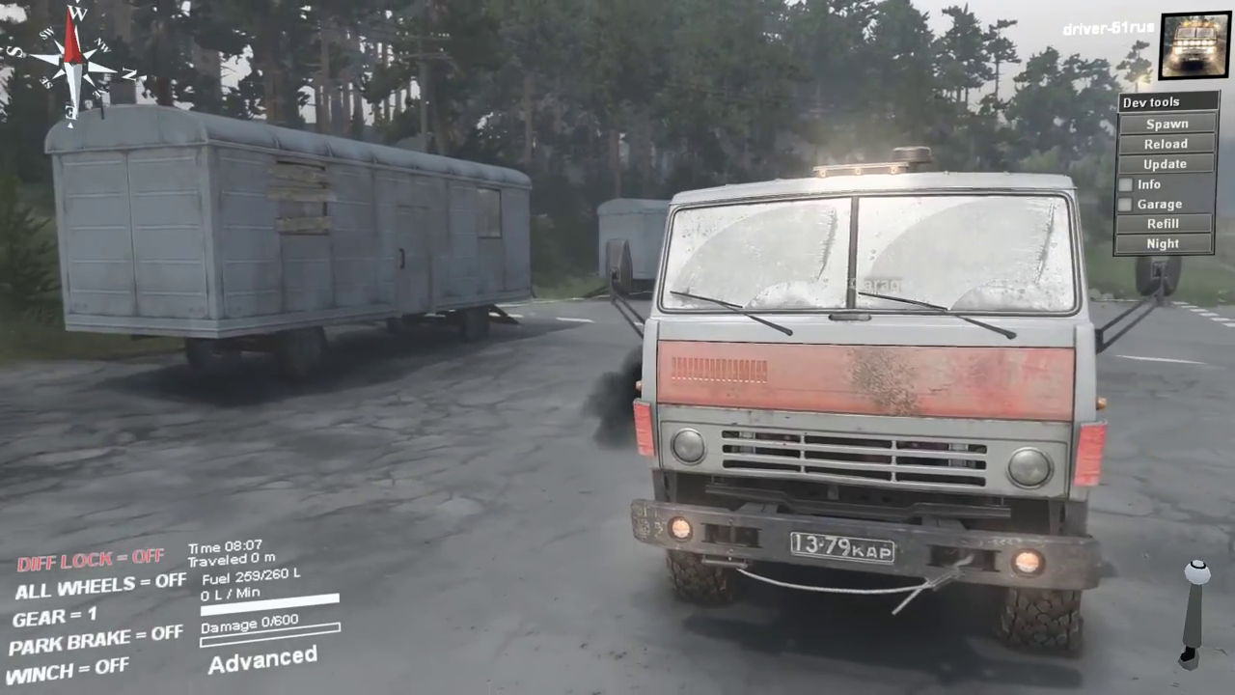
{"action": "scroll", "coordinate": [618, 347], "scroll_direction": "down", "scroll_amount": 3}
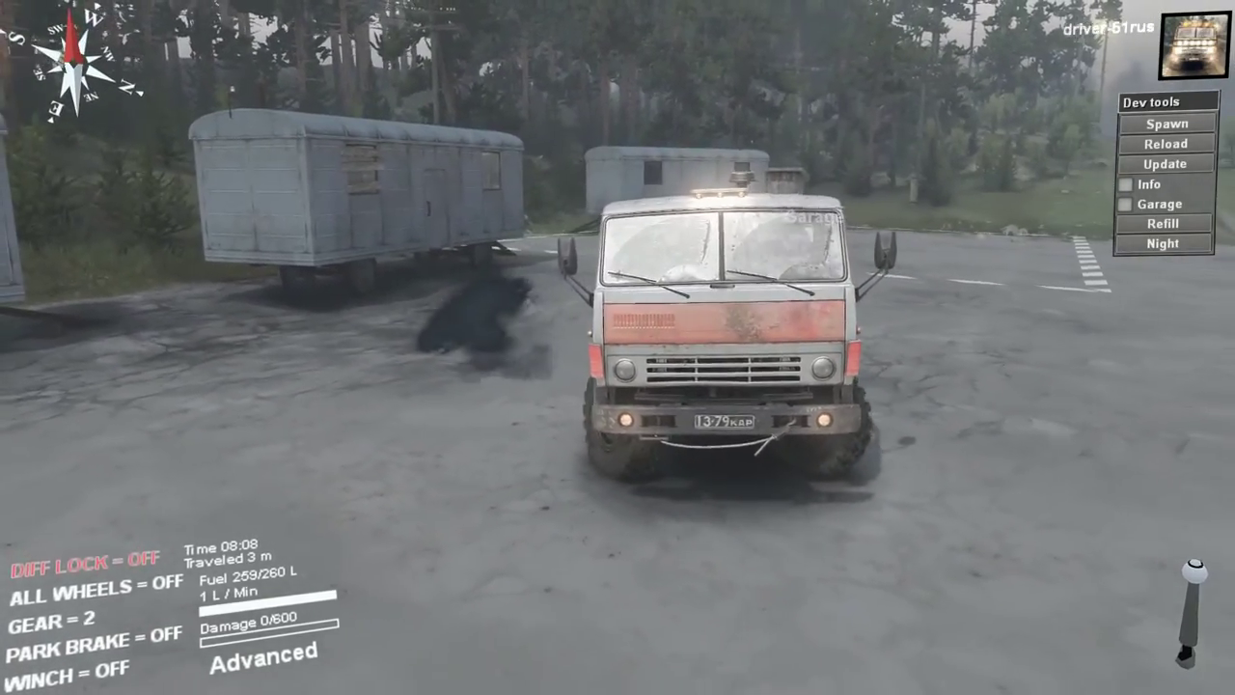
{"action": "key", "text": "w"}
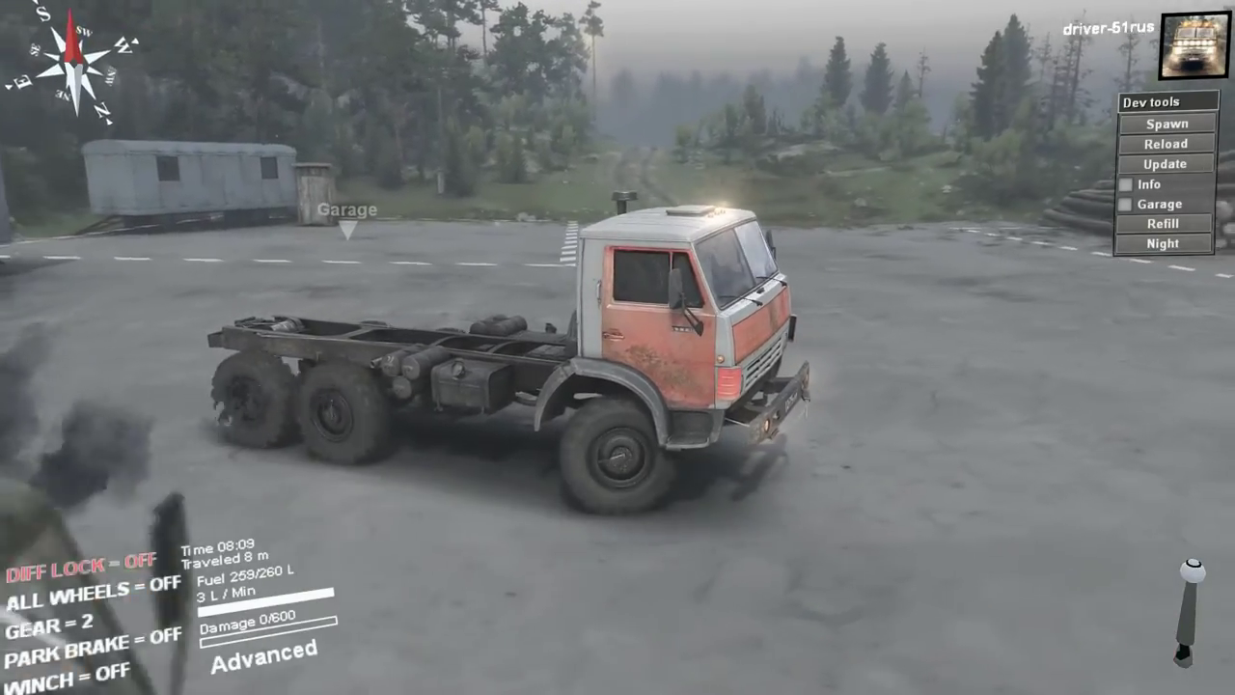
{"action": "key", "text": "w"}
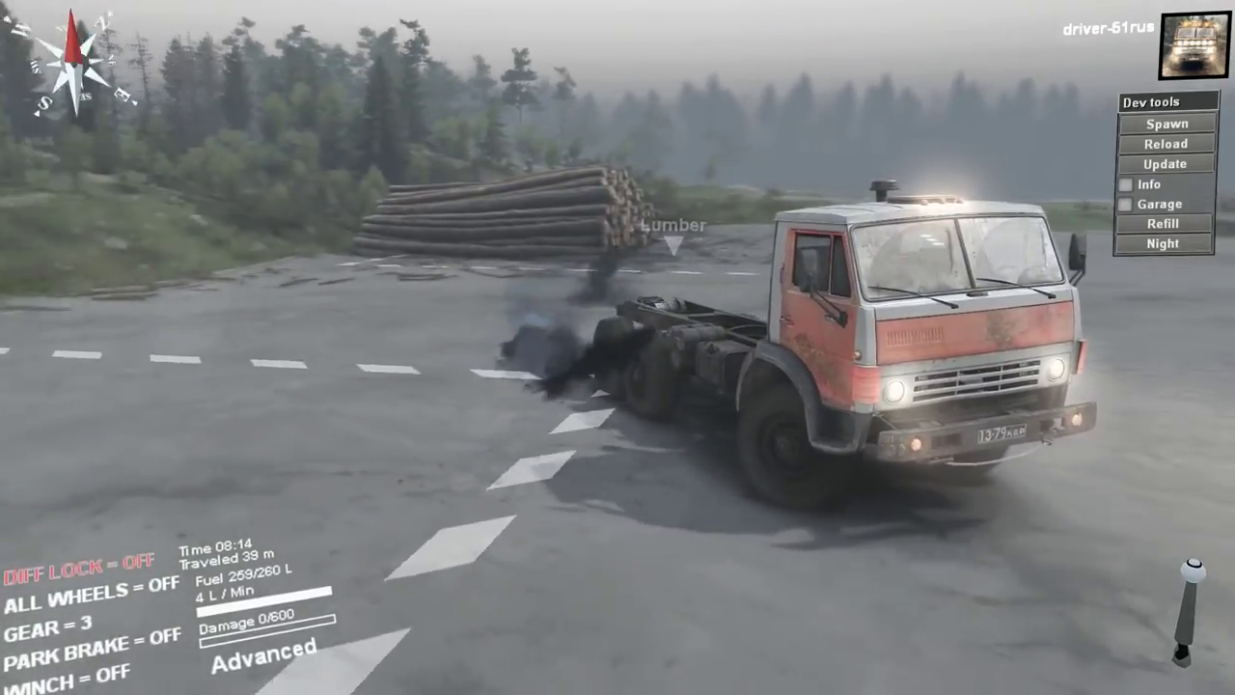
{"action": "key", "text": "w"}
{"action": "key", "text": "w"}
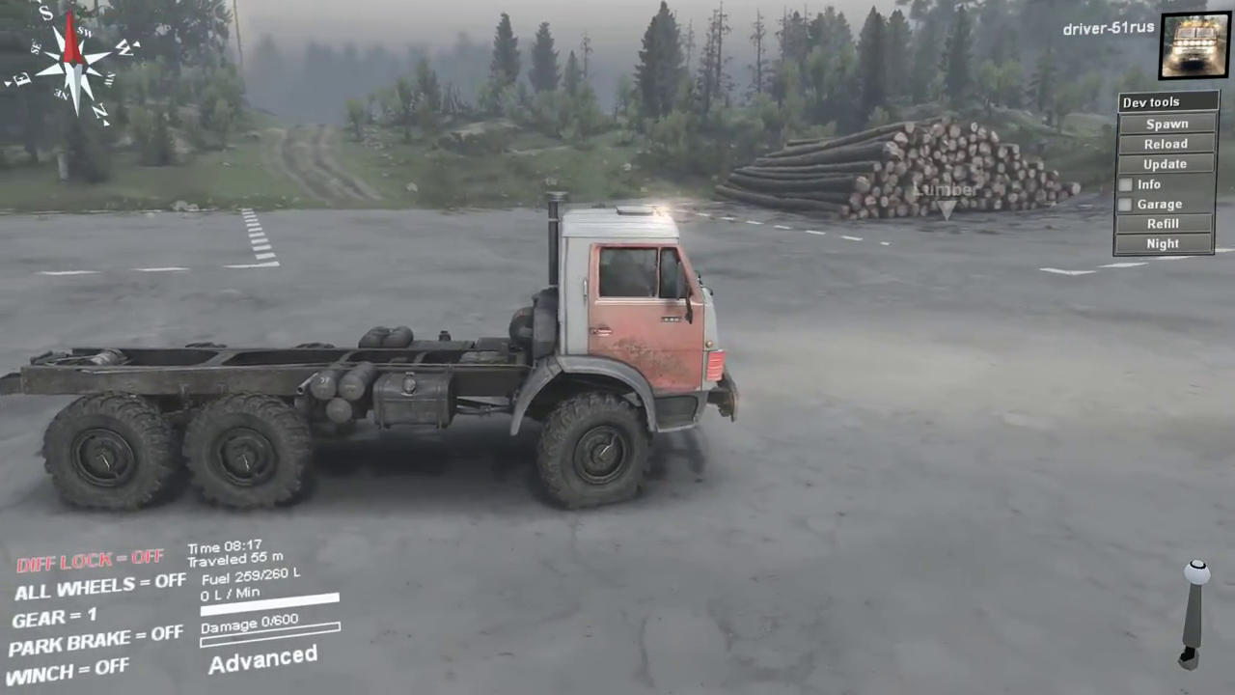
{"action": "key", "text": "a"}
{"action": "key", "text": "w"}
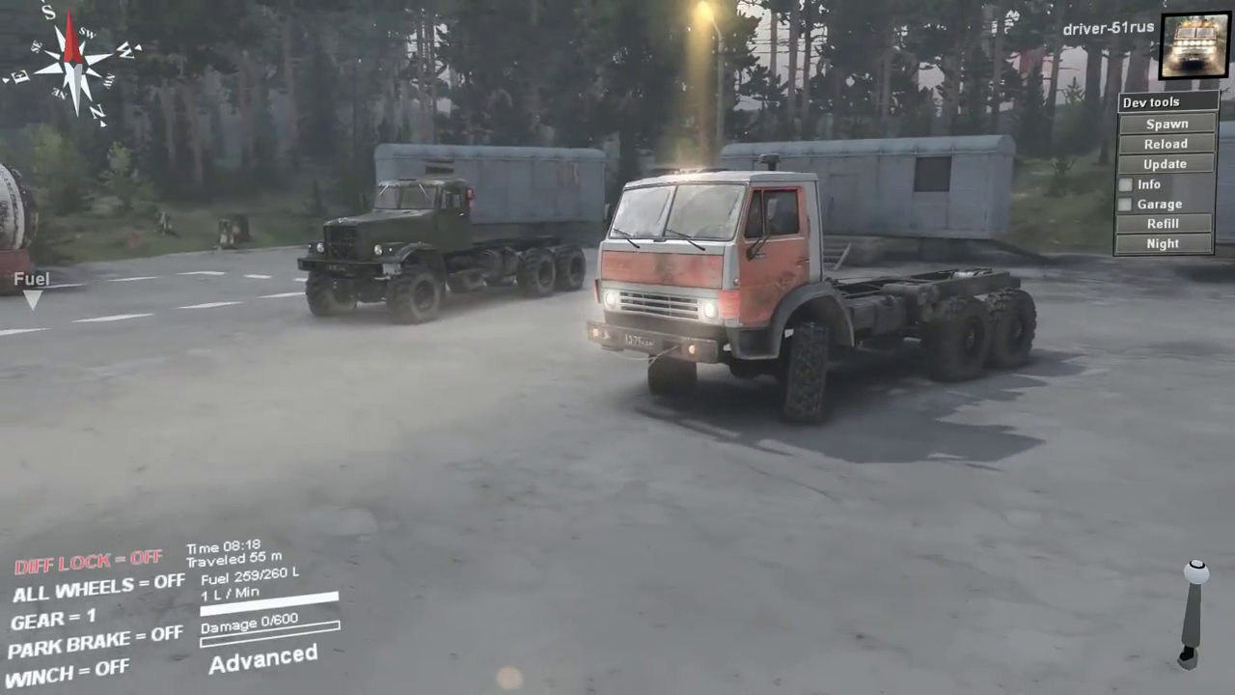
{"action": "scroll", "coordinate": [617, 347], "scroll_direction": "up", "scroll_amount": 3}
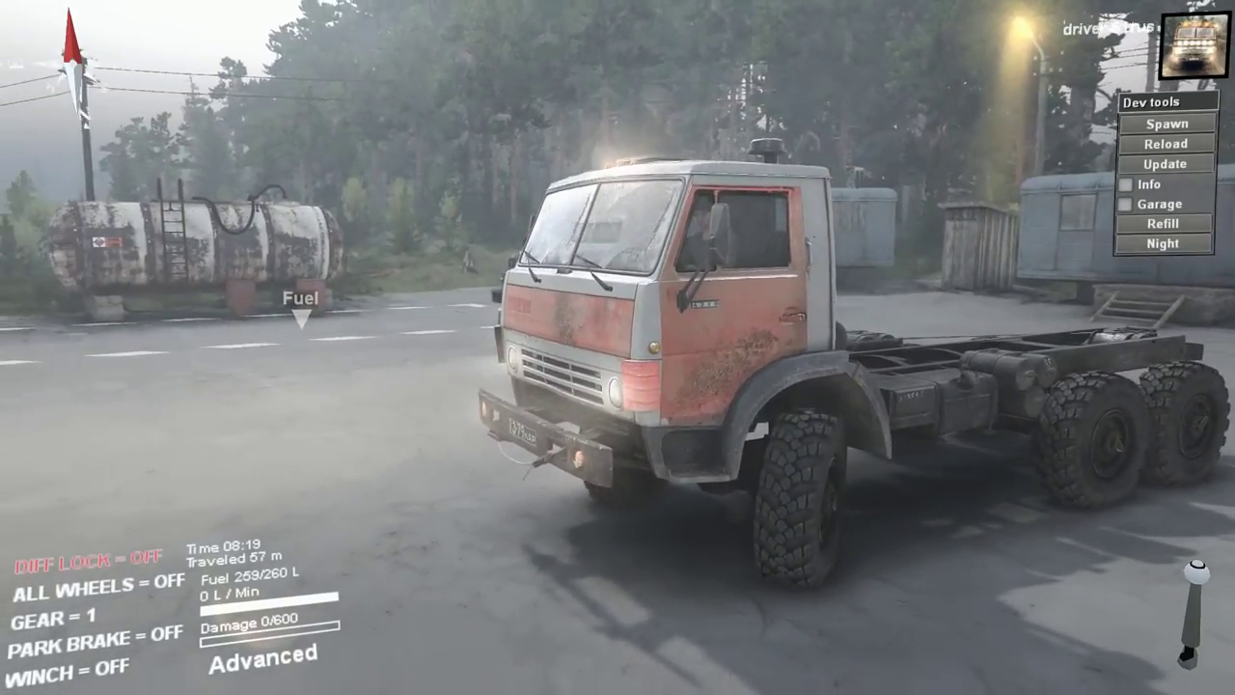
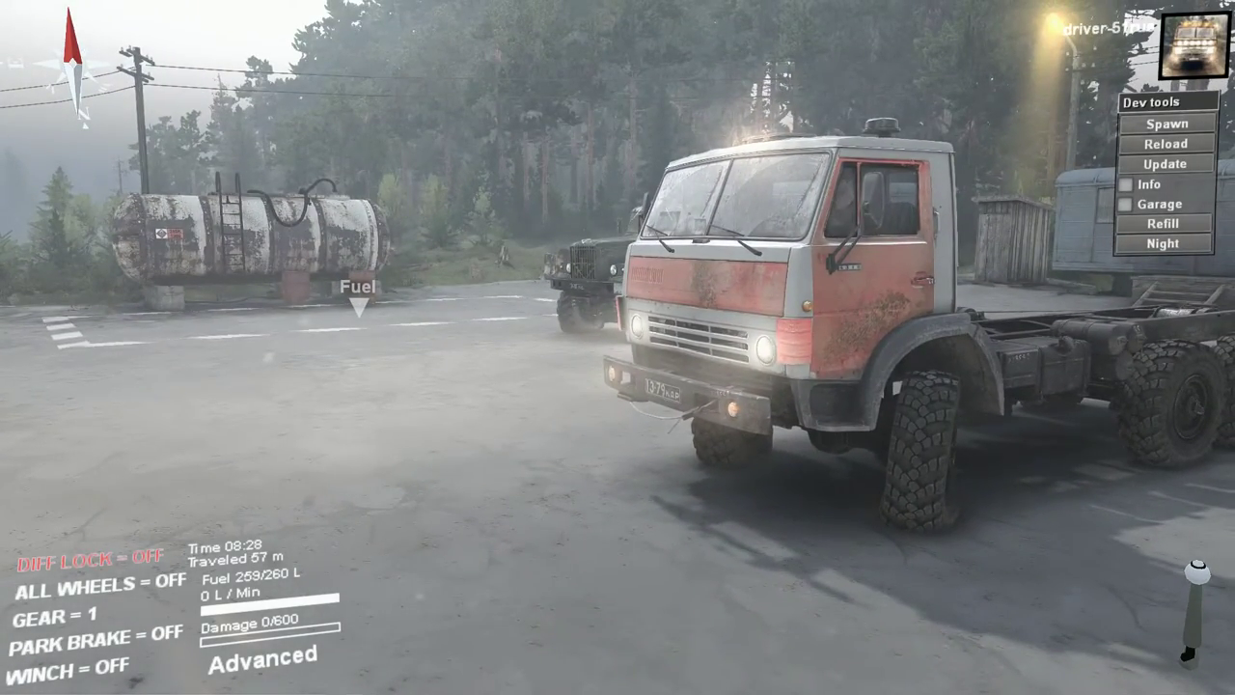
Exit the game, close the Spintires folder window and switch back to Photoshop.
{"action": "key", "text": "Escape"}
{"action": "left_click", "coordinate": [616, 407]}
{"action": "left_click", "coordinate": [576, 363]}
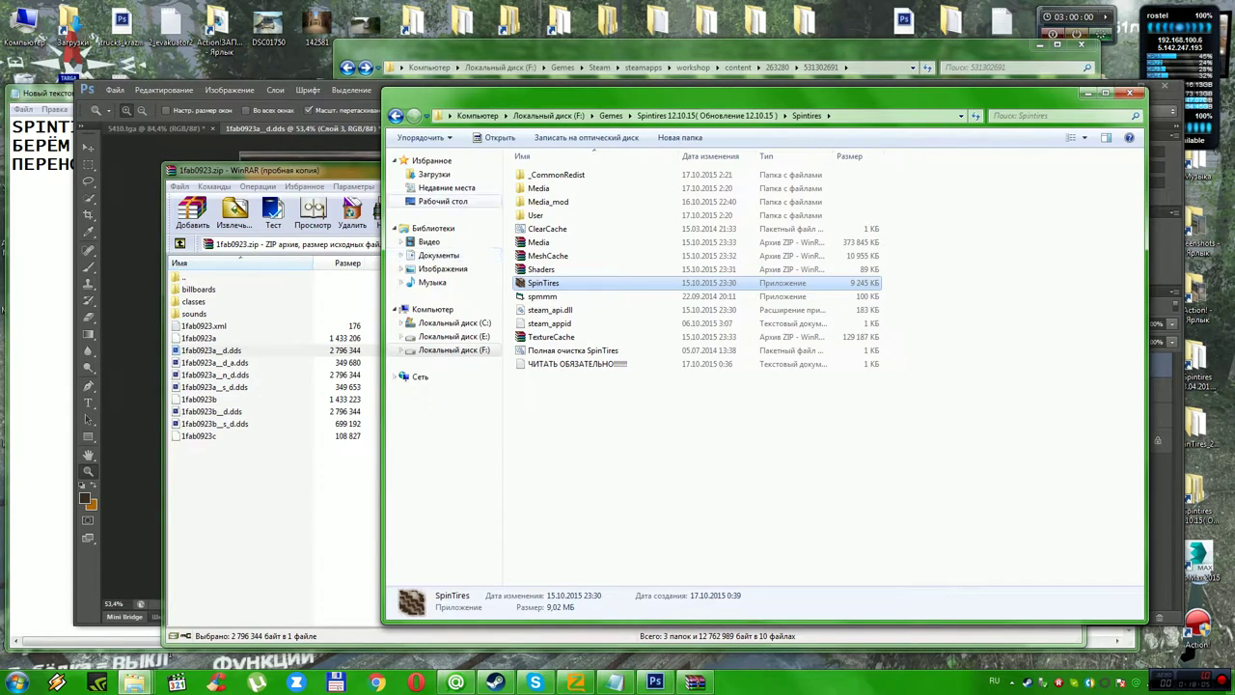
{"action": "left_click", "coordinate": [1130, 93]}
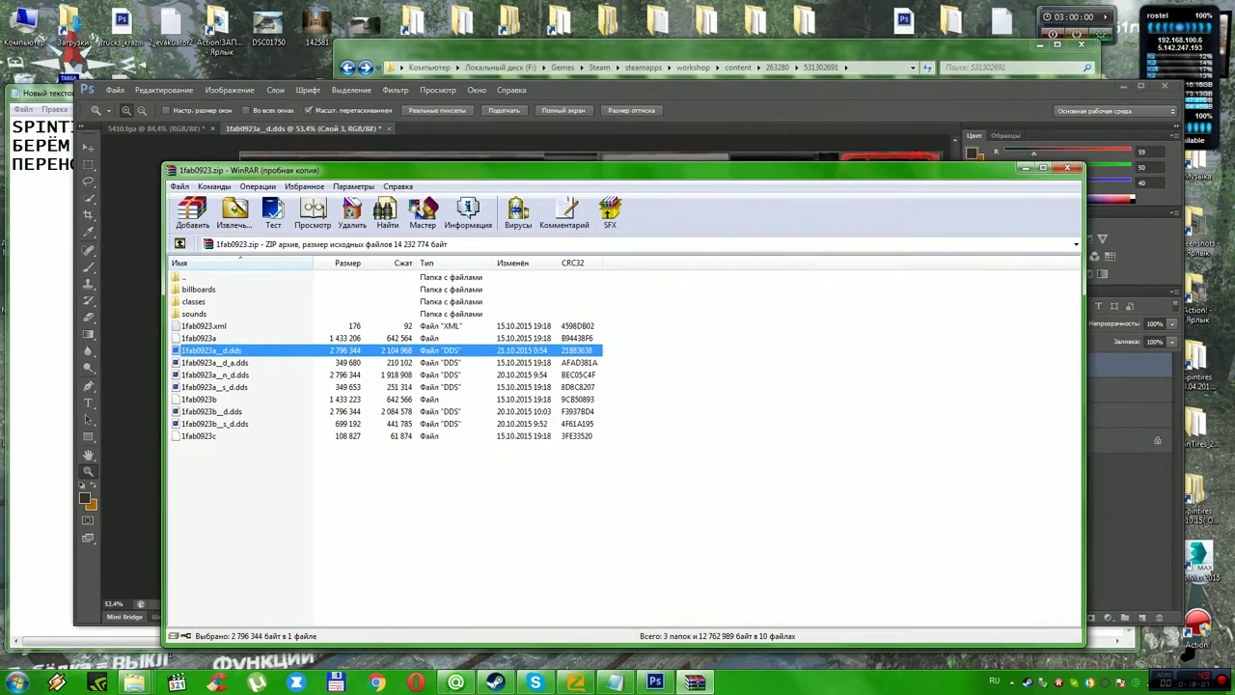
{"action": "key", "text": "alt+Tab"}
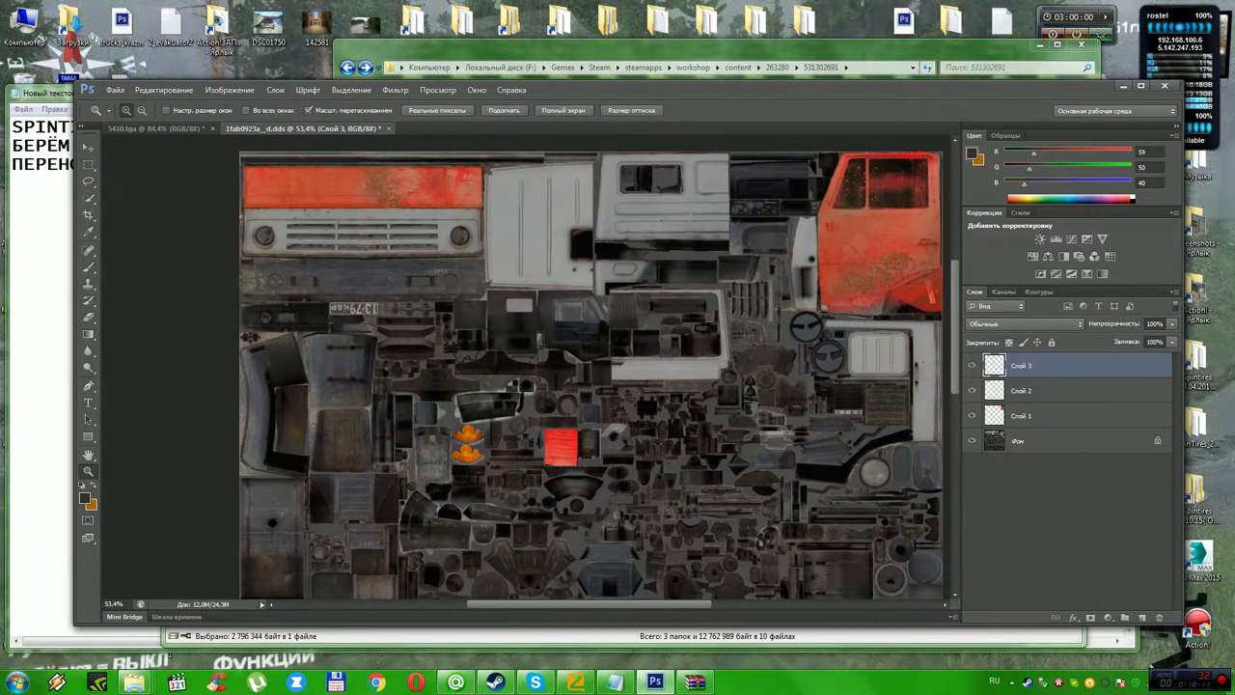
Scale the red door layer Слой 1 to 104.75% width and 101.83% height, and apply the transformation.
{"action": "left_click", "coordinate": [1062, 416]}
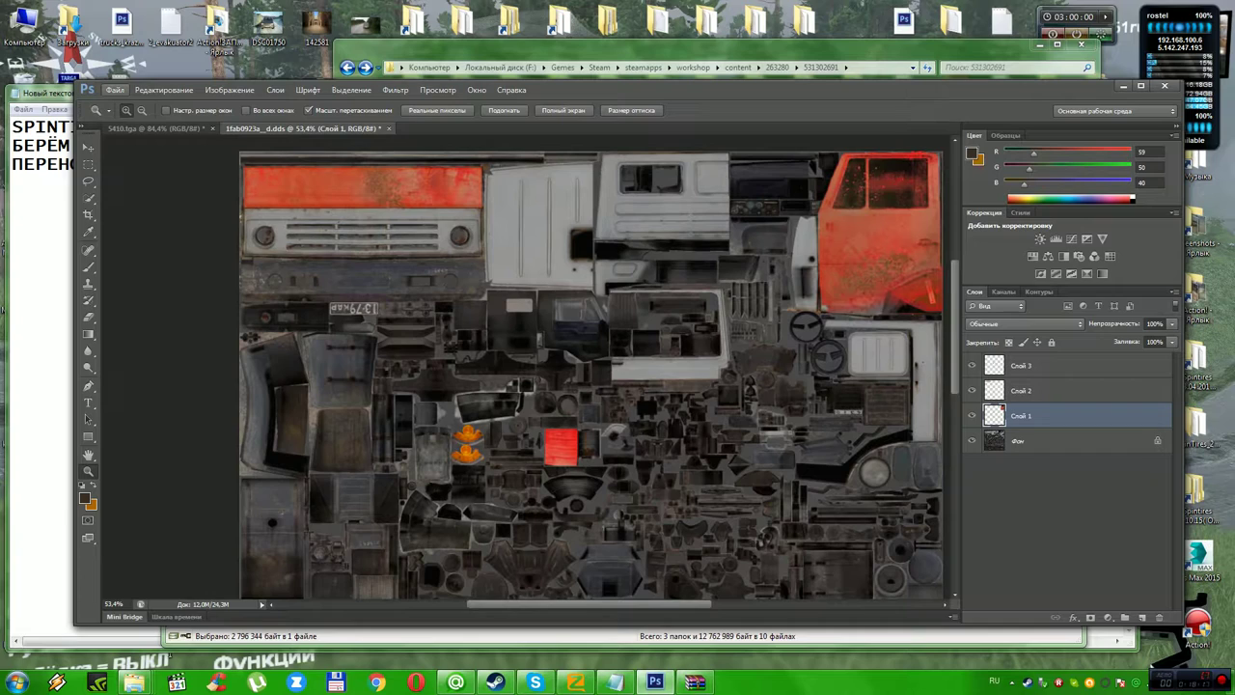
{"action": "key", "text": "v"}
{"action": "left_click", "coordinate": [164, 90]}
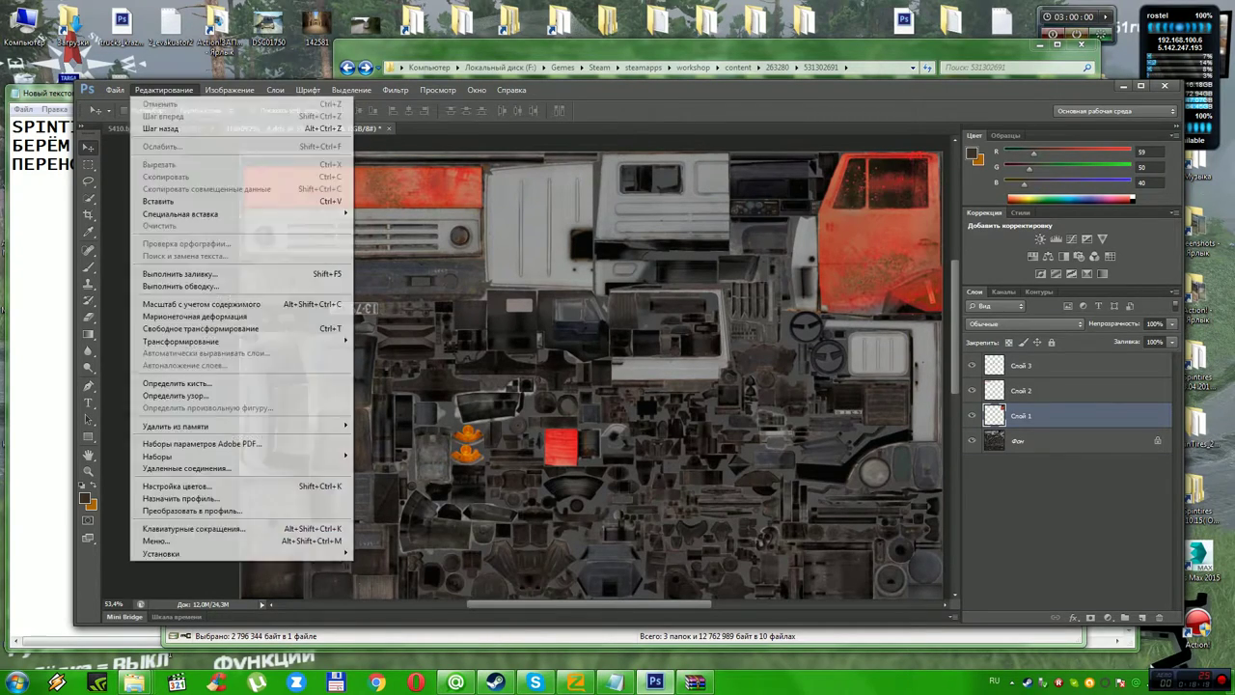
{"action": "mouse_move", "coordinate": [318, 341]}
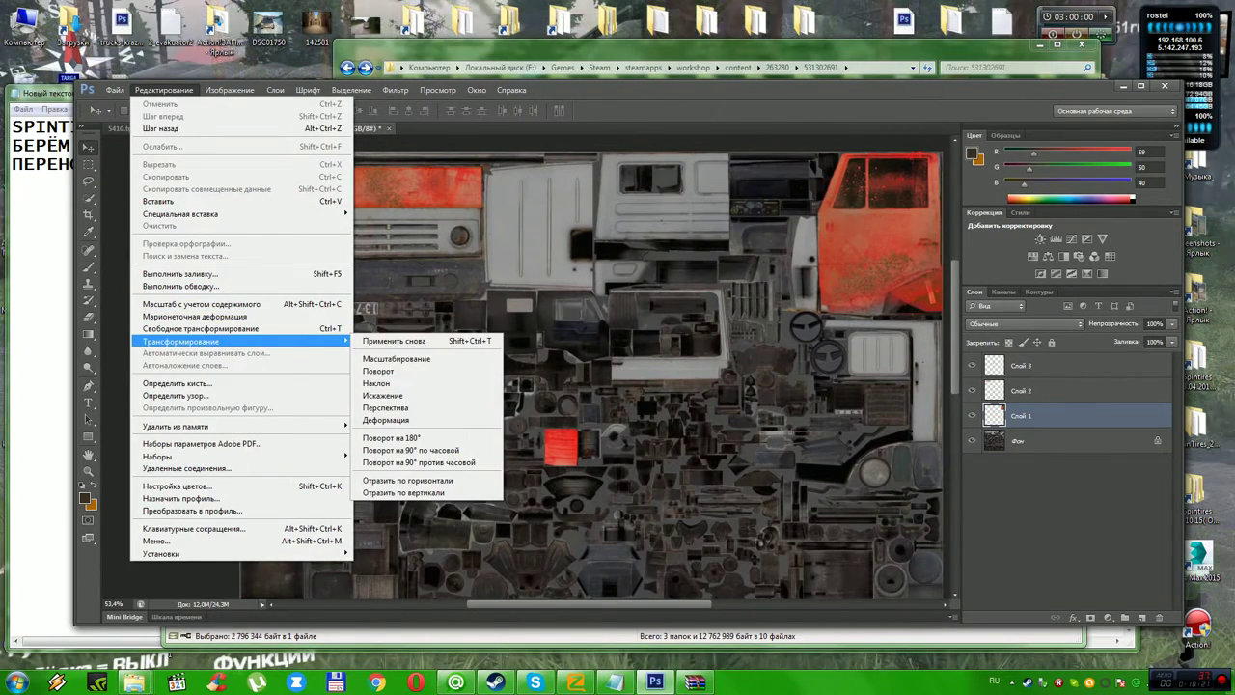
{"action": "left_click", "coordinate": [405, 358]}
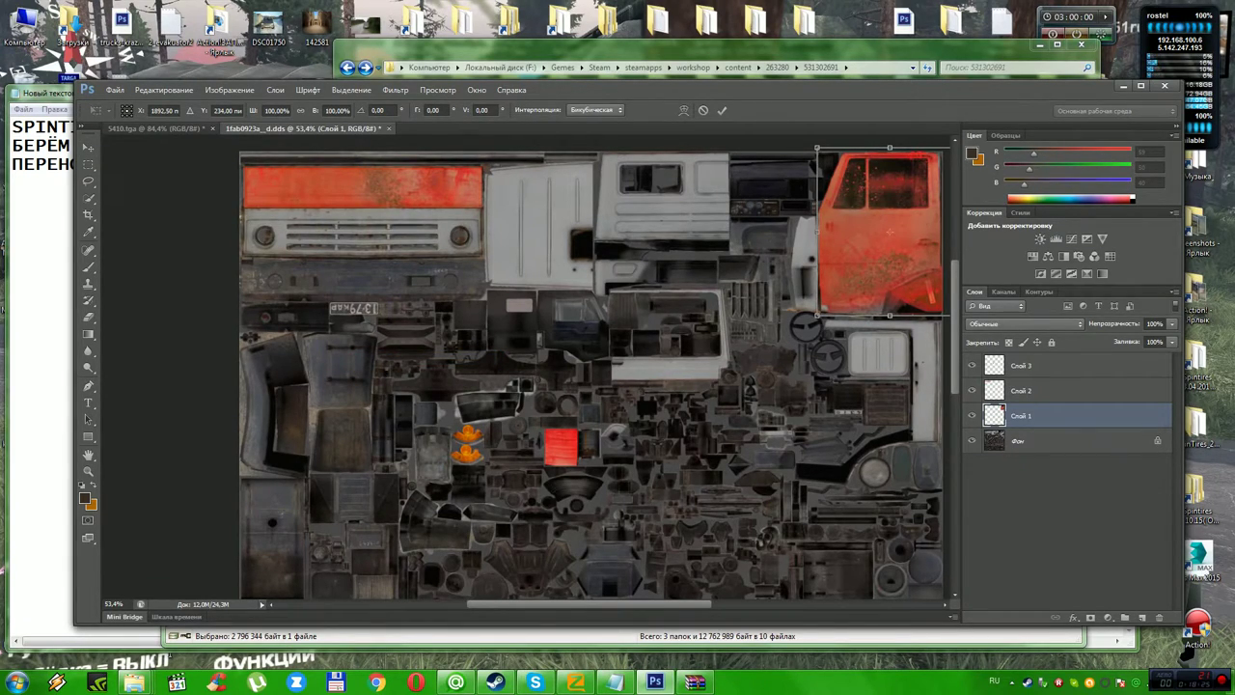
{"action": "scroll", "coordinate": [571, 376], "scroll_direction": "right", "scroll_amount": 2}
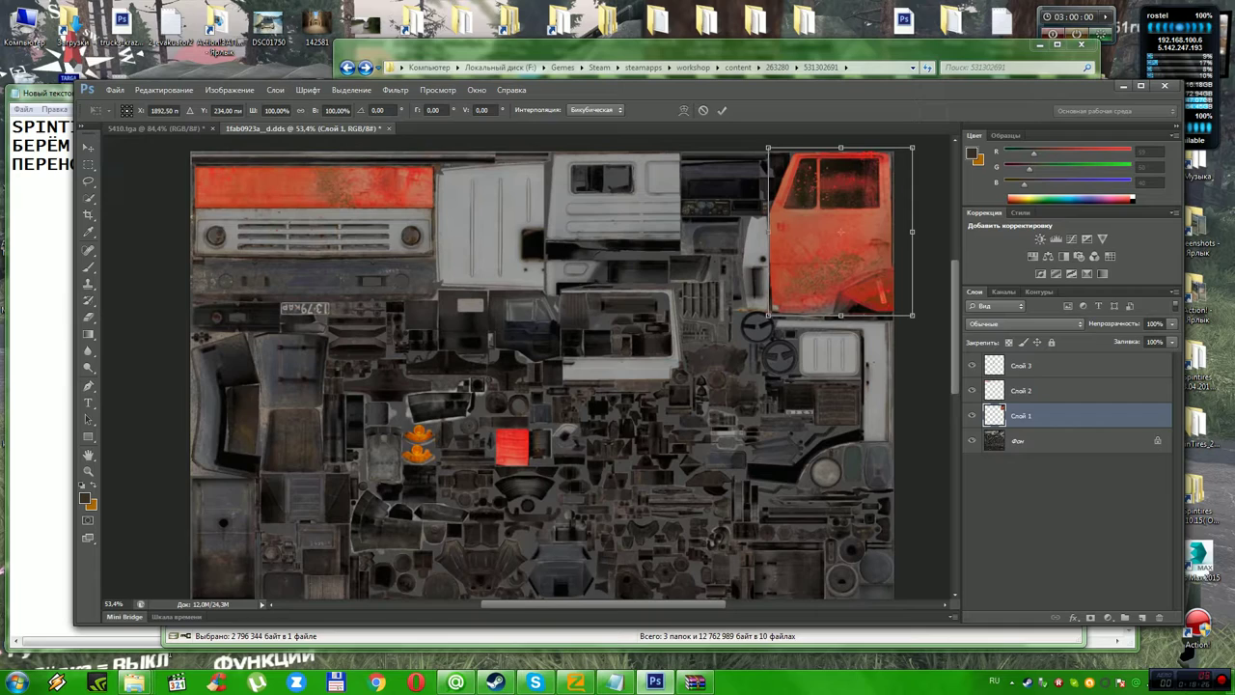
{"action": "left_click_drag", "start_coordinate": [912, 231], "coordinate": [915, 231]}
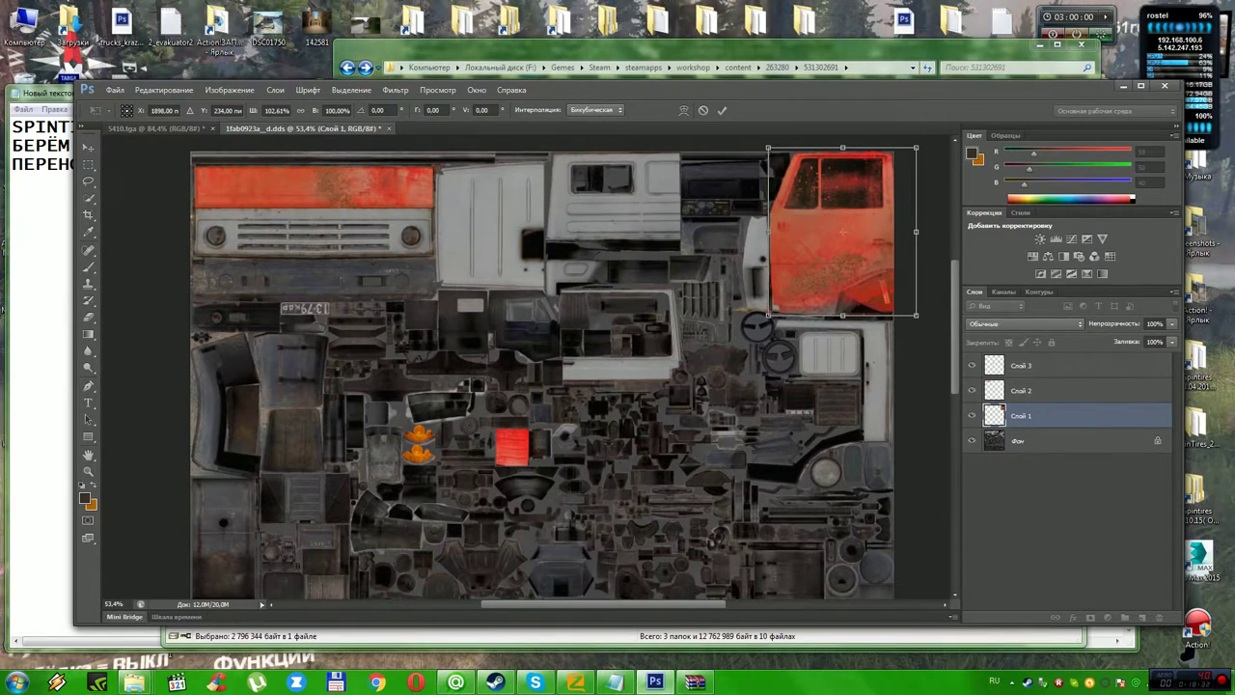
{"action": "left_click_drag", "start_coordinate": [769, 232], "coordinate": [765, 232]}
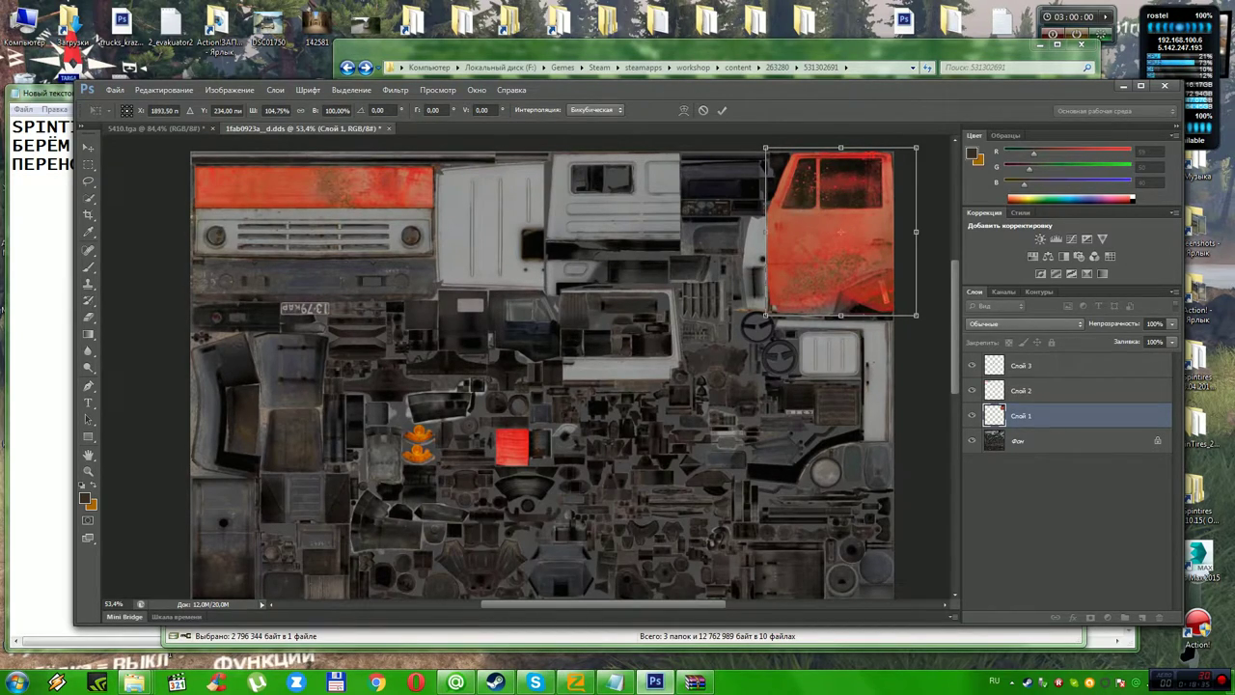
{"action": "left_click_drag", "start_coordinate": [841, 315], "coordinate": [841, 319]}
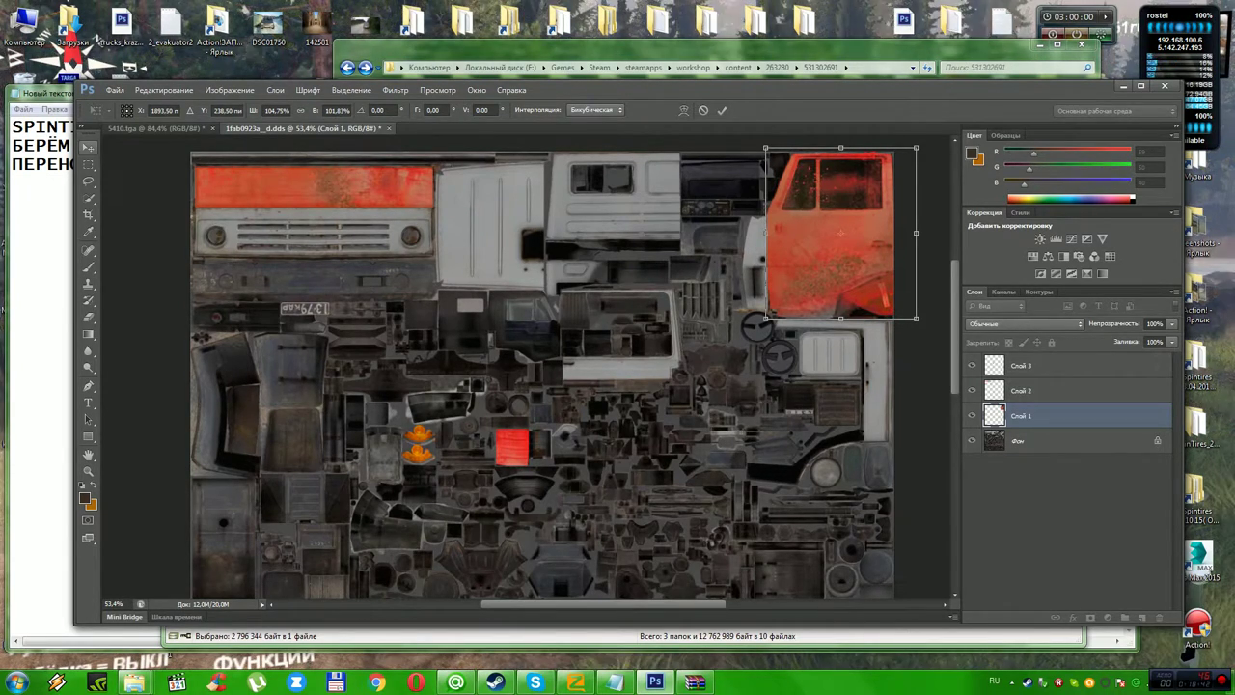
{"action": "left_click", "coordinate": [88, 148]}
{"action": "key", "text": "Return"}
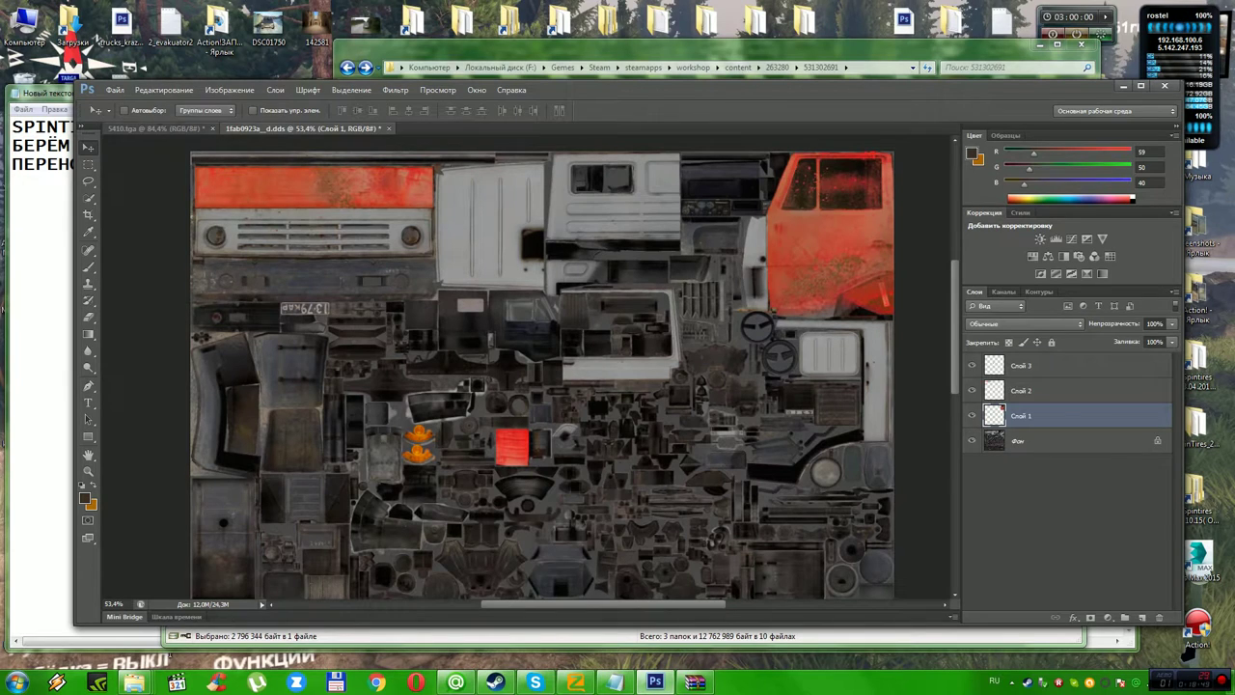
In 5410.tga, drop the old selection and select the small red rectangular panel below the three dark dots, about 3.6 by 2.1 cm.
{"action": "left_click", "coordinate": [155, 128]}
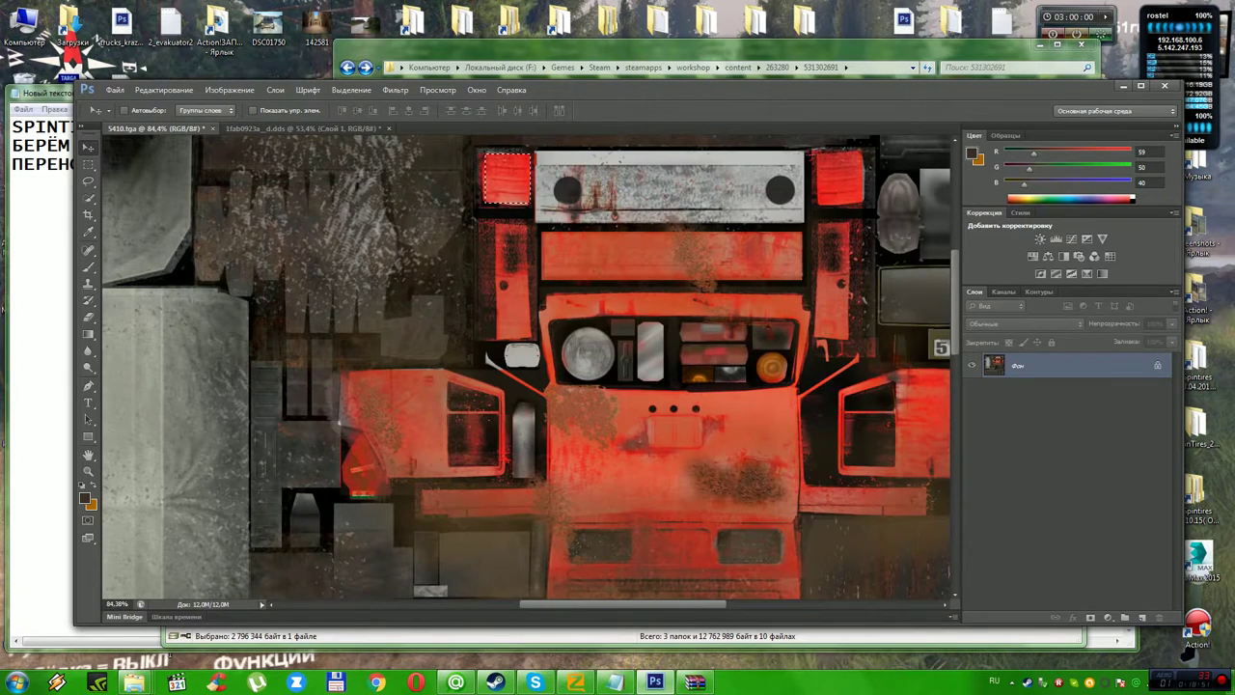
{"action": "left_click", "coordinate": [88, 165]}
{"action": "key", "text": "ctrl+d"}
{"action": "scroll", "coordinate": [530, 367], "scroll_direction": "down", "scroll_amount": 5}
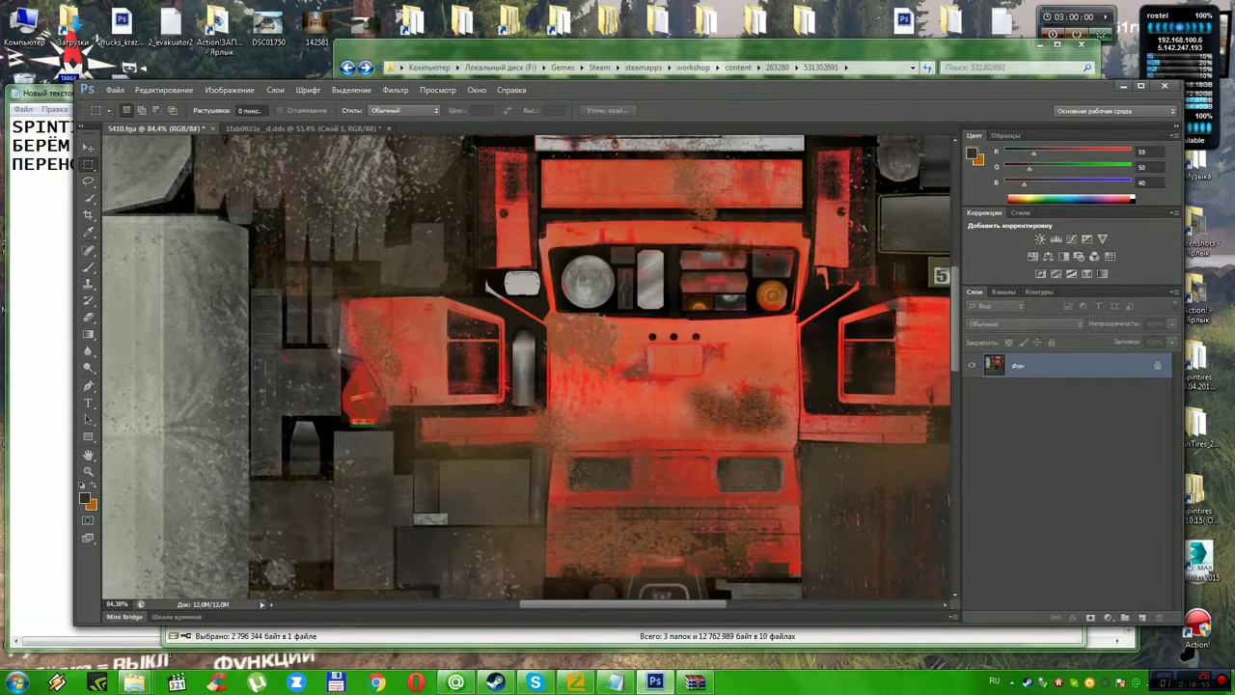
{"action": "scroll", "coordinate": [530, 367], "scroll_direction": "up", "scroll_amount": 2}
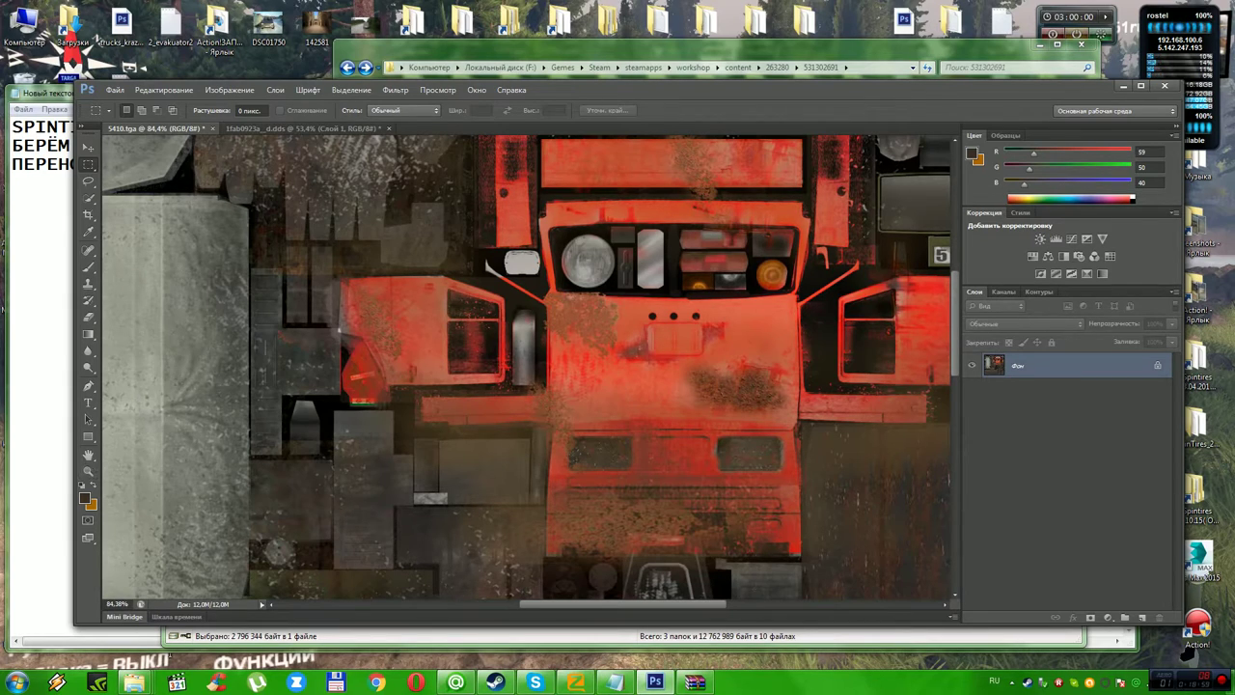
{"action": "left_click", "coordinate": [88, 471]}
{"action": "left_click_drag", "start_coordinate": [436, 436], "coordinate": [473, 436]}
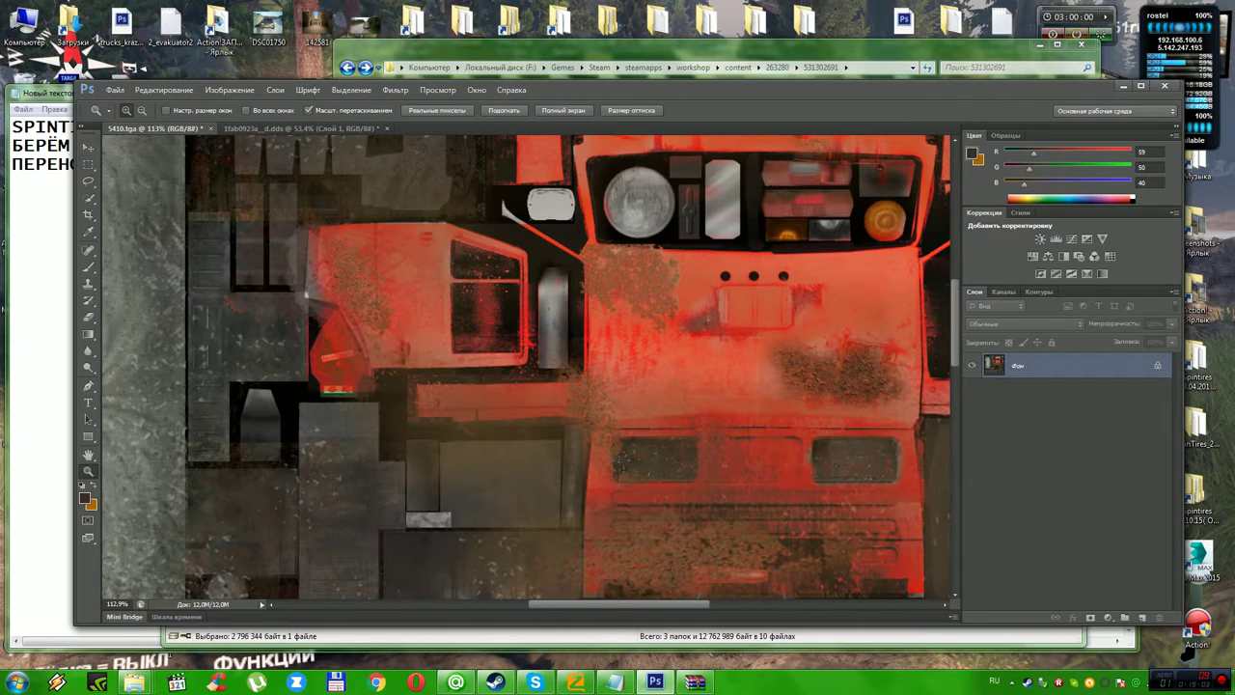
{"action": "key", "text": "m"}
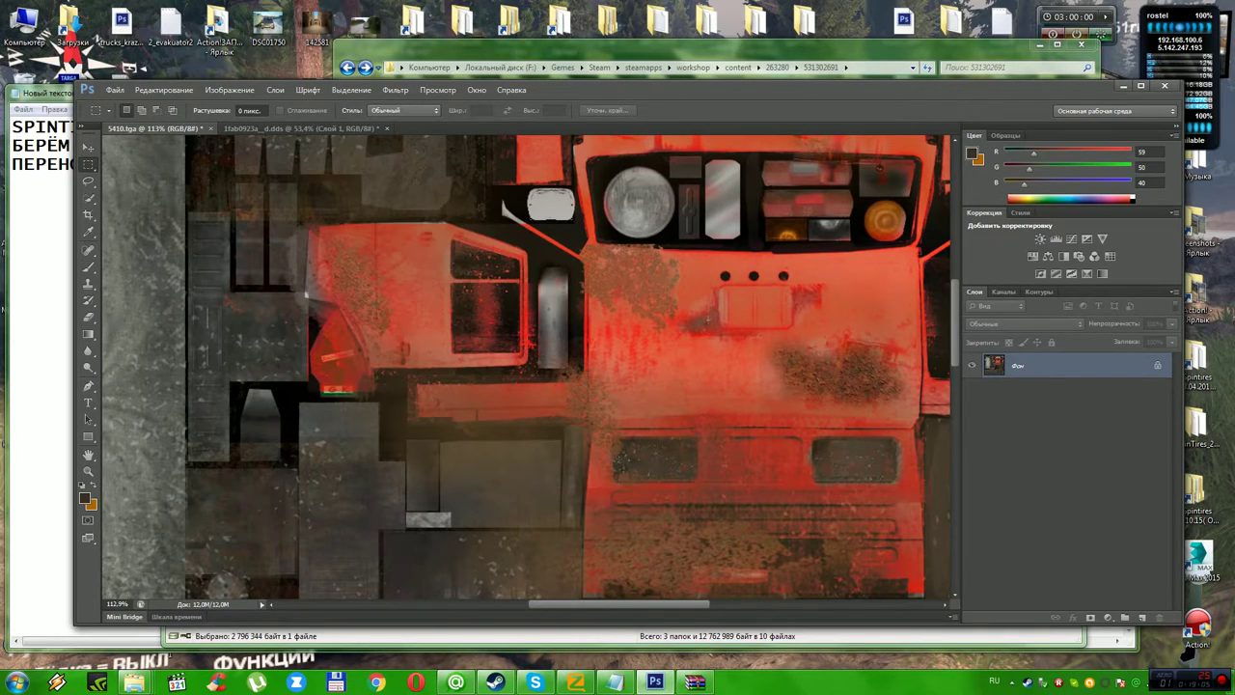
{"action": "left_click_drag", "start_coordinate": [717, 286], "coordinate": [802, 329]}
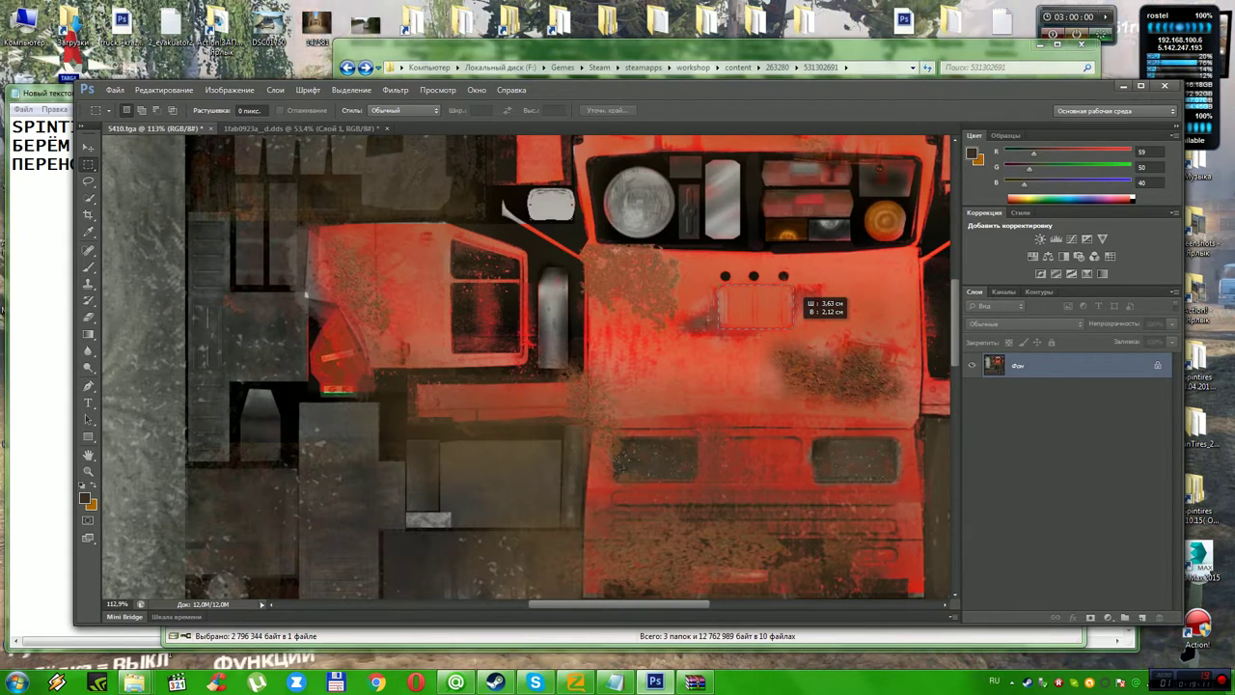
{"action": "left_click_drag", "start_coordinate": [793, 329], "coordinate": [793, 329]}
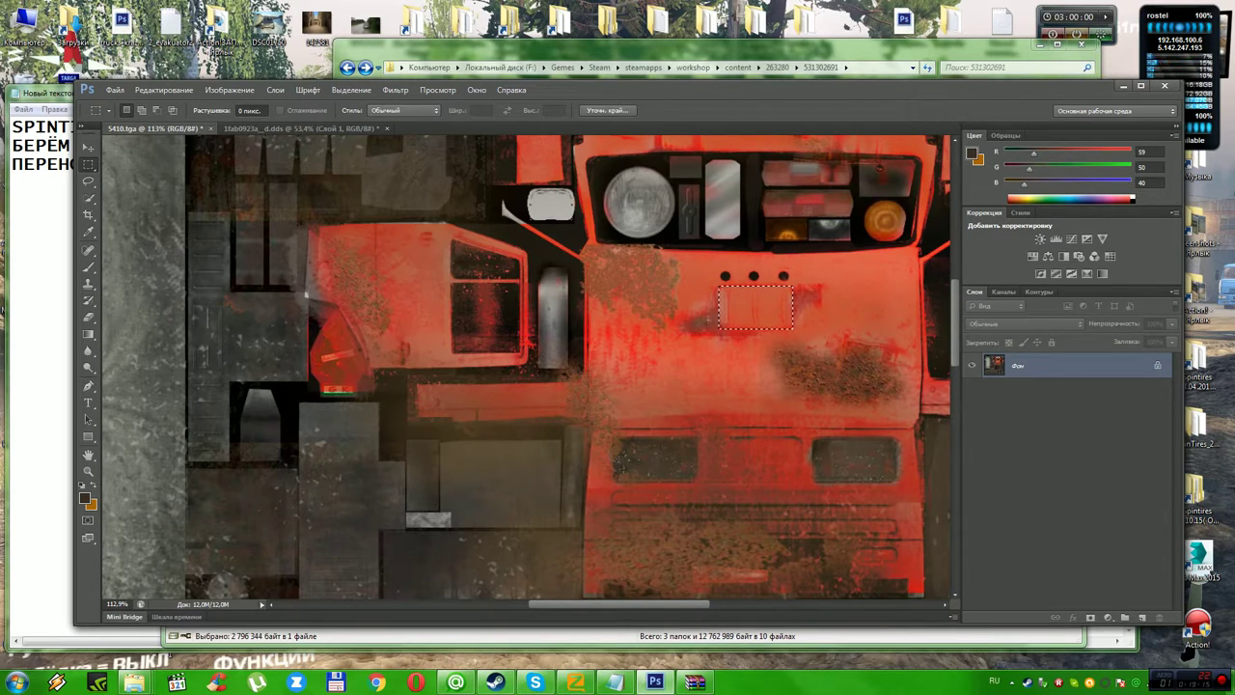
Paste the copied red panel into 1fab0923a__d.dds and place it over the light ribbed panel beside the steering wheels.
{"action": "left_click", "coordinate": [299, 129]}
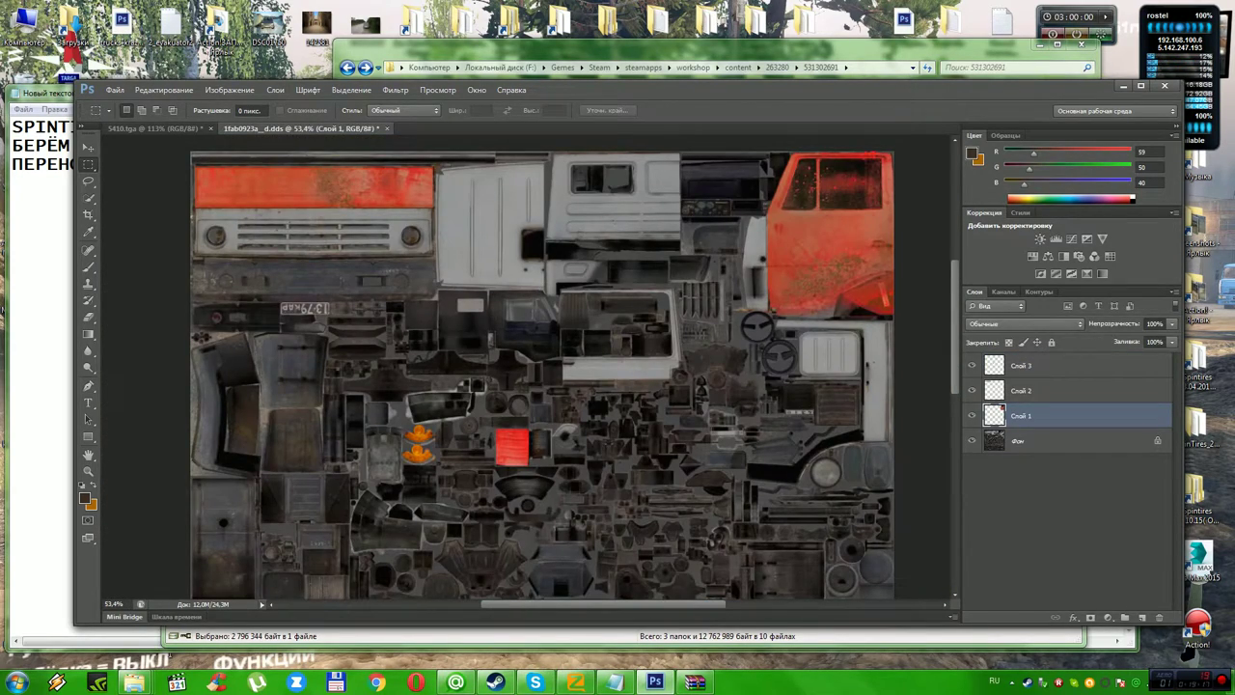
{"action": "key", "text": "ctrl+v"}
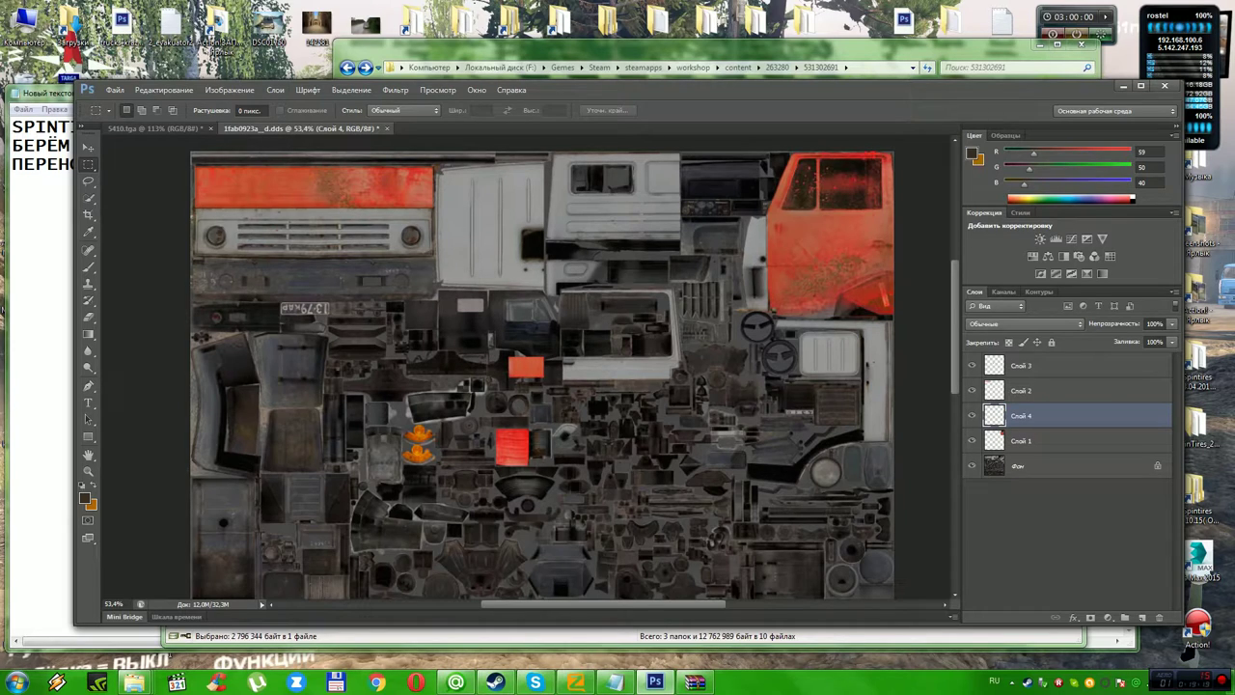
{"action": "key", "text": "z"}
{"action": "left_click_drag", "start_coordinate": [488, 530], "coordinate": [526, 529]}
{"action": "left_click_drag", "start_coordinate": [600, 604], "coordinate": [648, 604]}
{"action": "scroll", "coordinate": [526, 371], "scroll_direction": "right", "scroll_amount": 2}
{"action": "left_click_drag", "start_coordinate": [494, 481], "coordinate": [564, 481]}
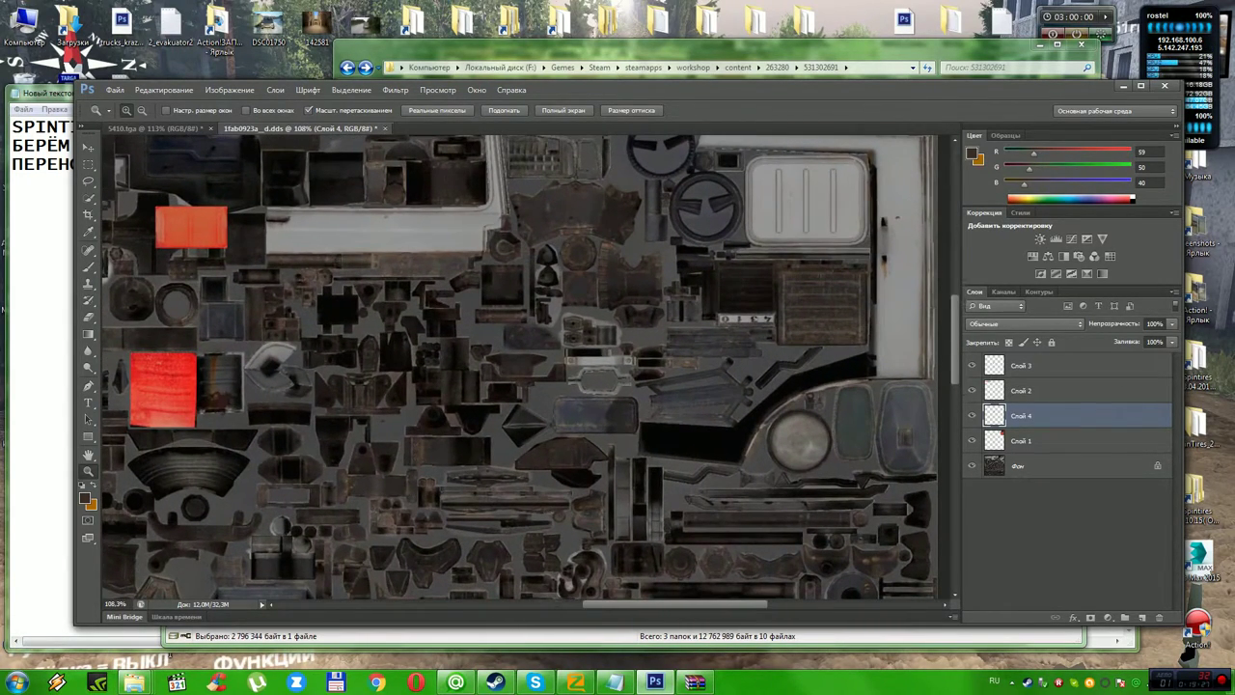
{"action": "key", "text": "v"}
{"action": "left_click_drag", "start_coordinate": [200, 213], "coordinate": [818, 186]}
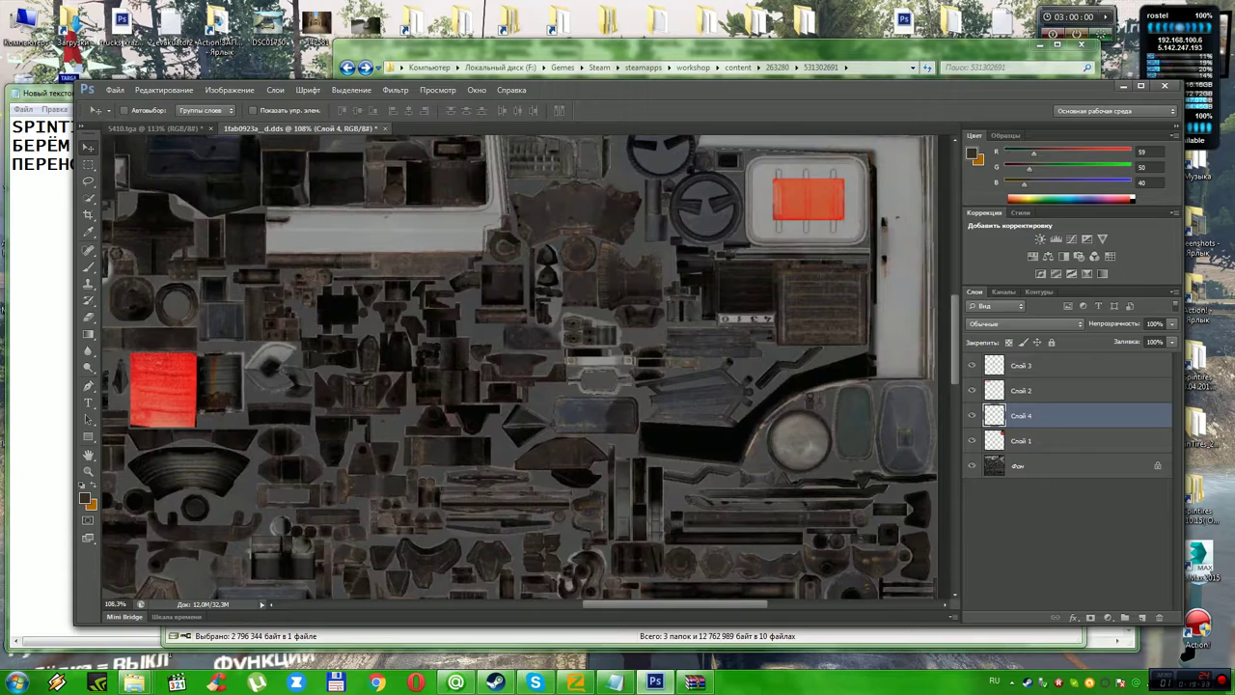
Scale the pasted red patch to 170.87% width and 220% height to cover the ribbed panel, and apply the transformation.
{"action": "left_click", "coordinate": [115, 90]}
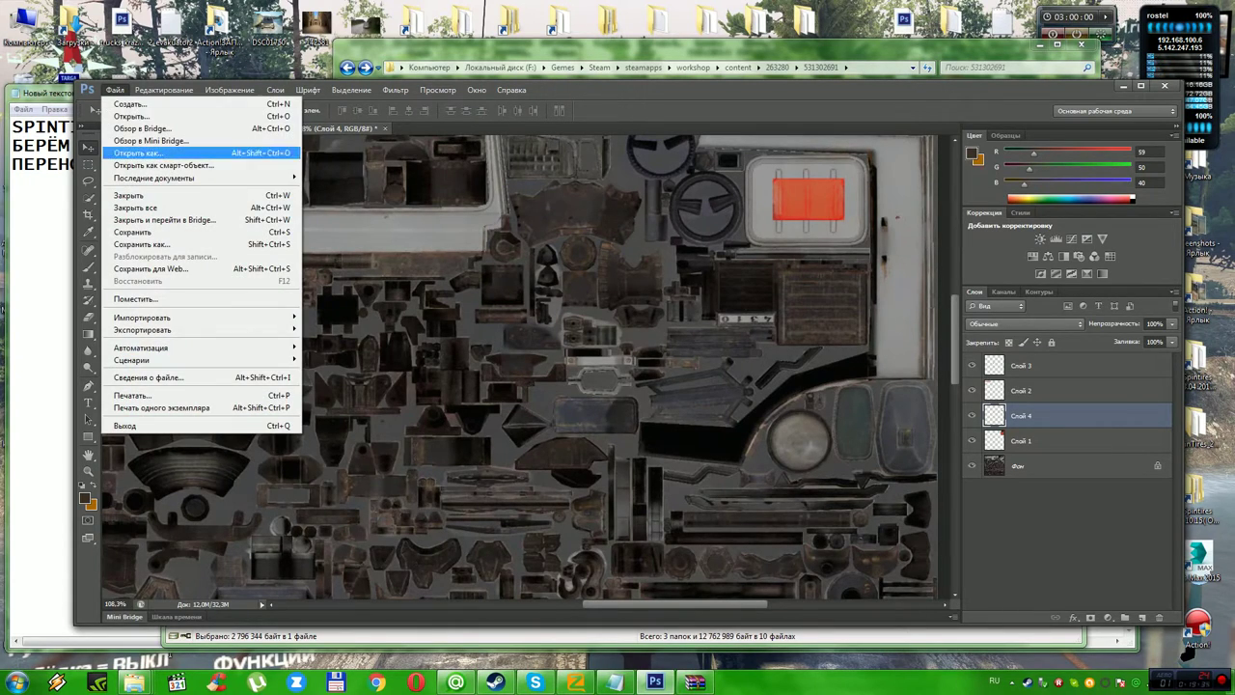
{"action": "left_click", "coordinate": [164, 90]}
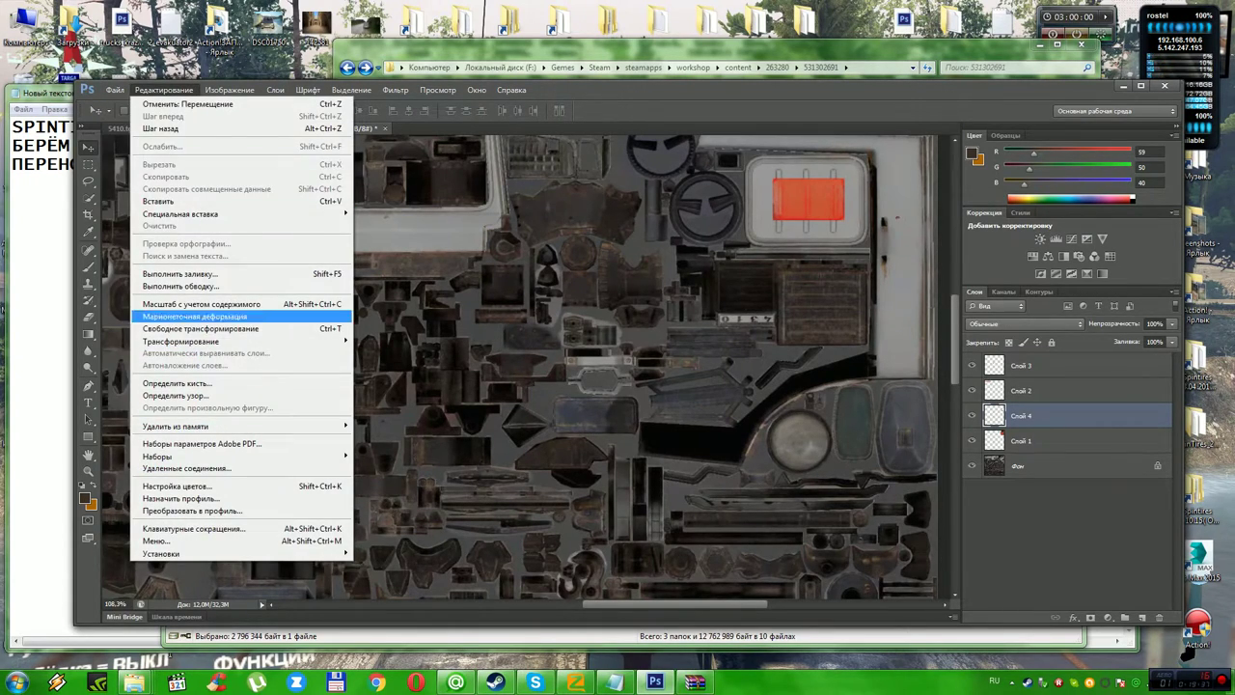
{"action": "mouse_move", "coordinate": [241, 341]}
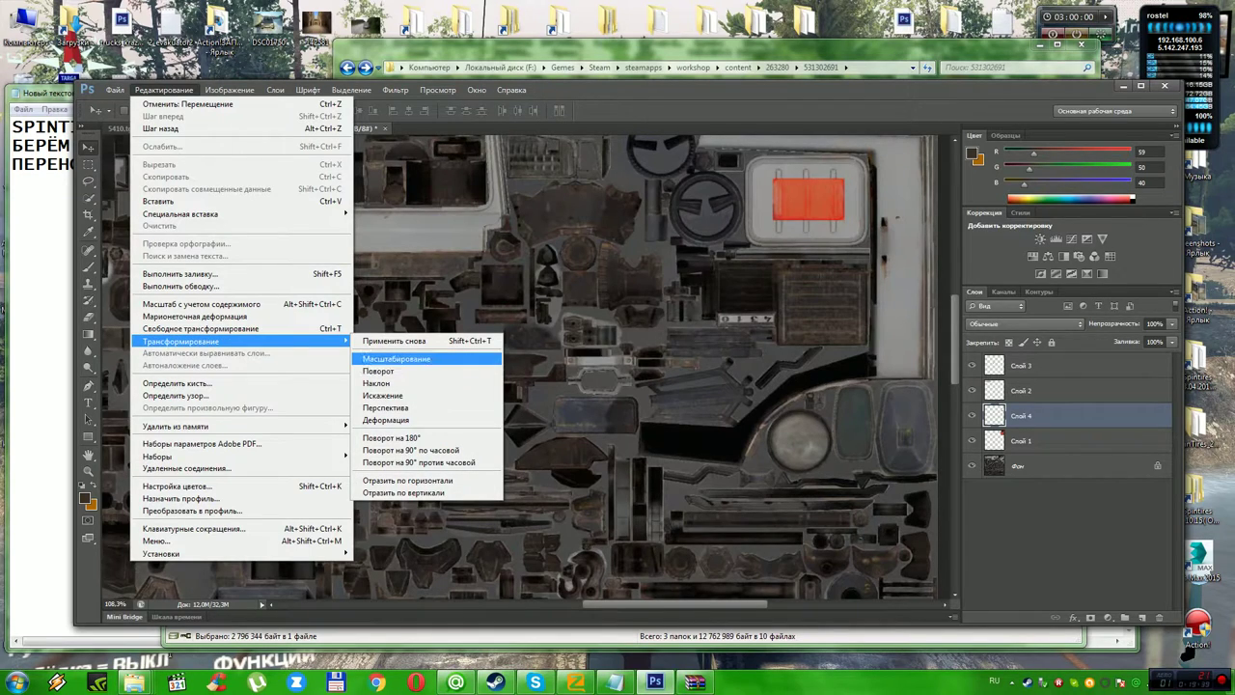
{"action": "left_click", "coordinate": [405, 360]}
{"action": "left_click_drag", "start_coordinate": [808, 178], "coordinate": [808, 155]}
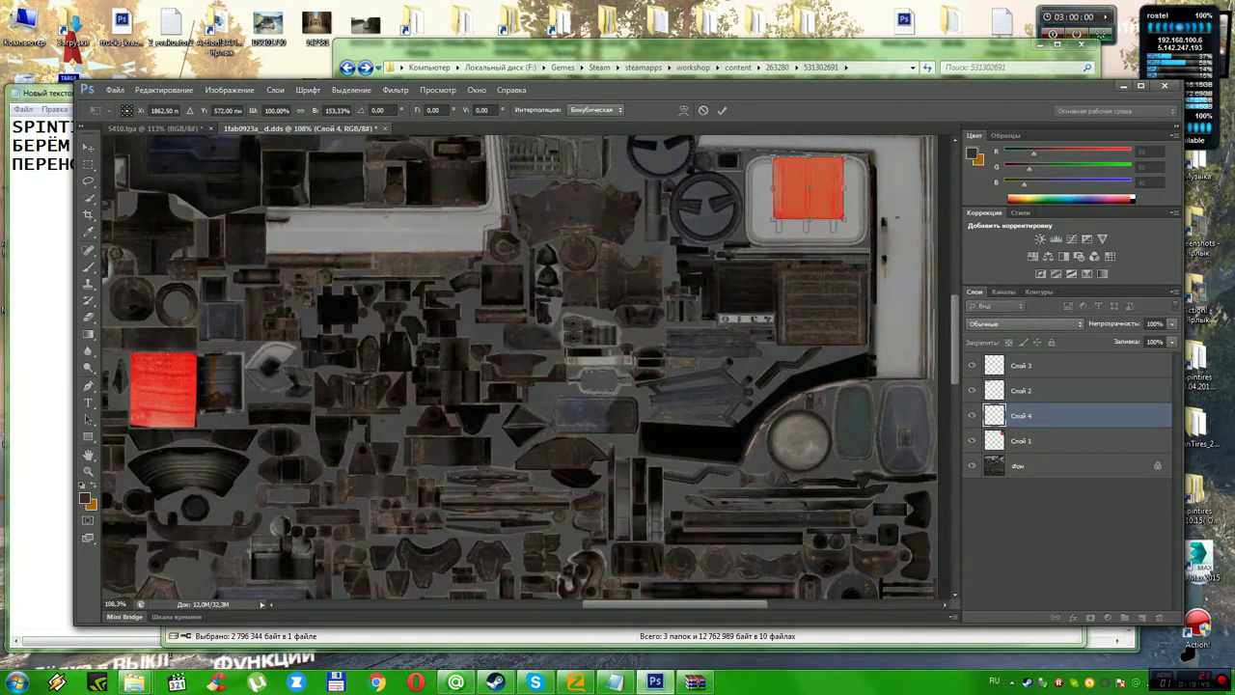
{"action": "left_click_drag", "start_coordinate": [807, 221], "coordinate": [808, 249]}
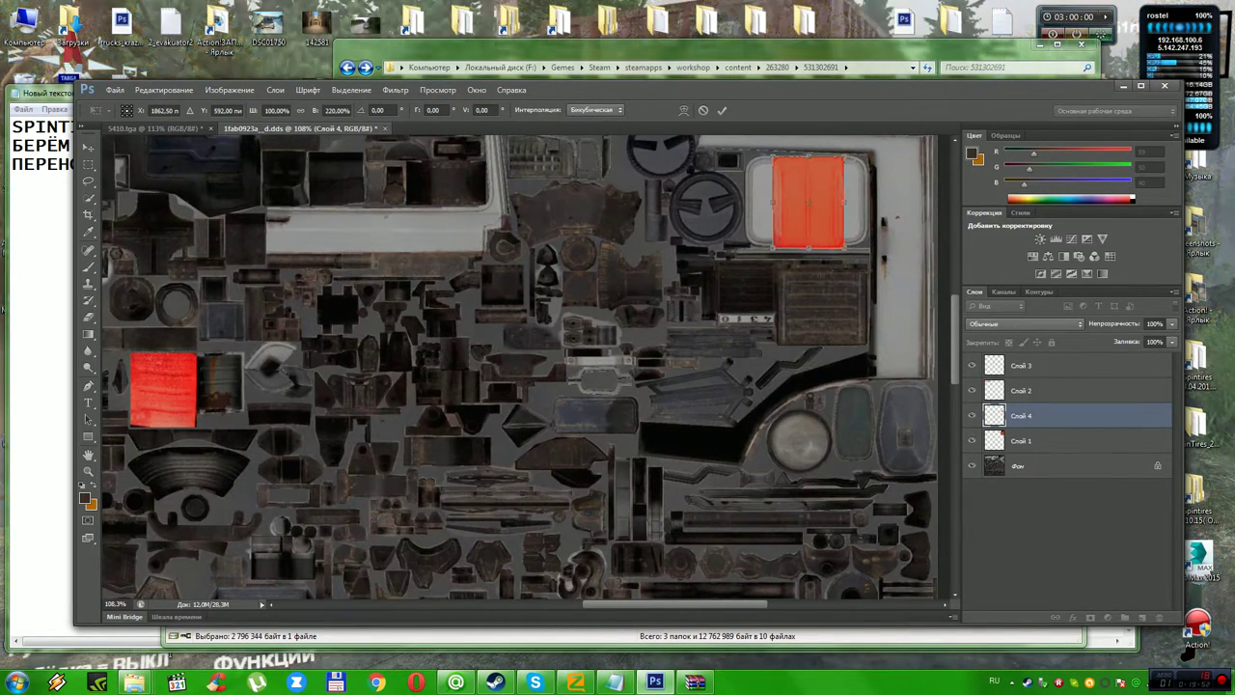
{"action": "left_click_drag", "start_coordinate": [773, 202], "coordinate": [746, 203]}
{"action": "left_click_drag", "start_coordinate": [844, 202], "coordinate": [867, 202]}
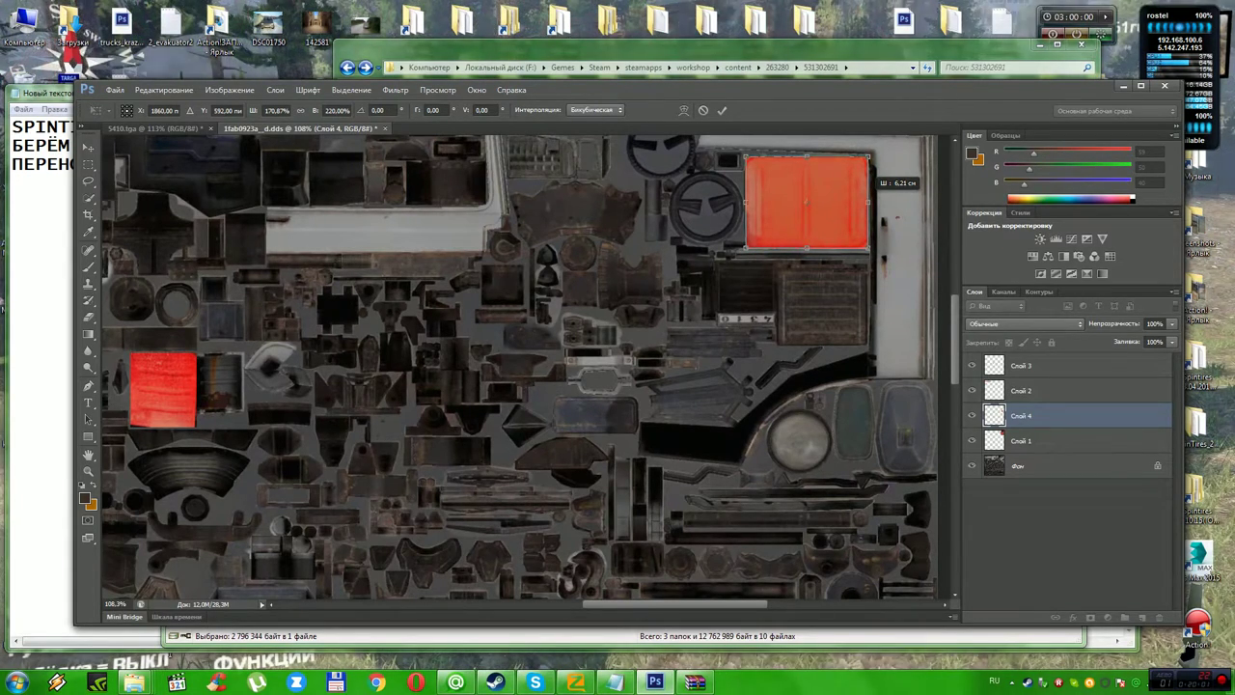
{"action": "left_click_drag", "start_coordinate": [869, 203], "coordinate": [869, 203]}
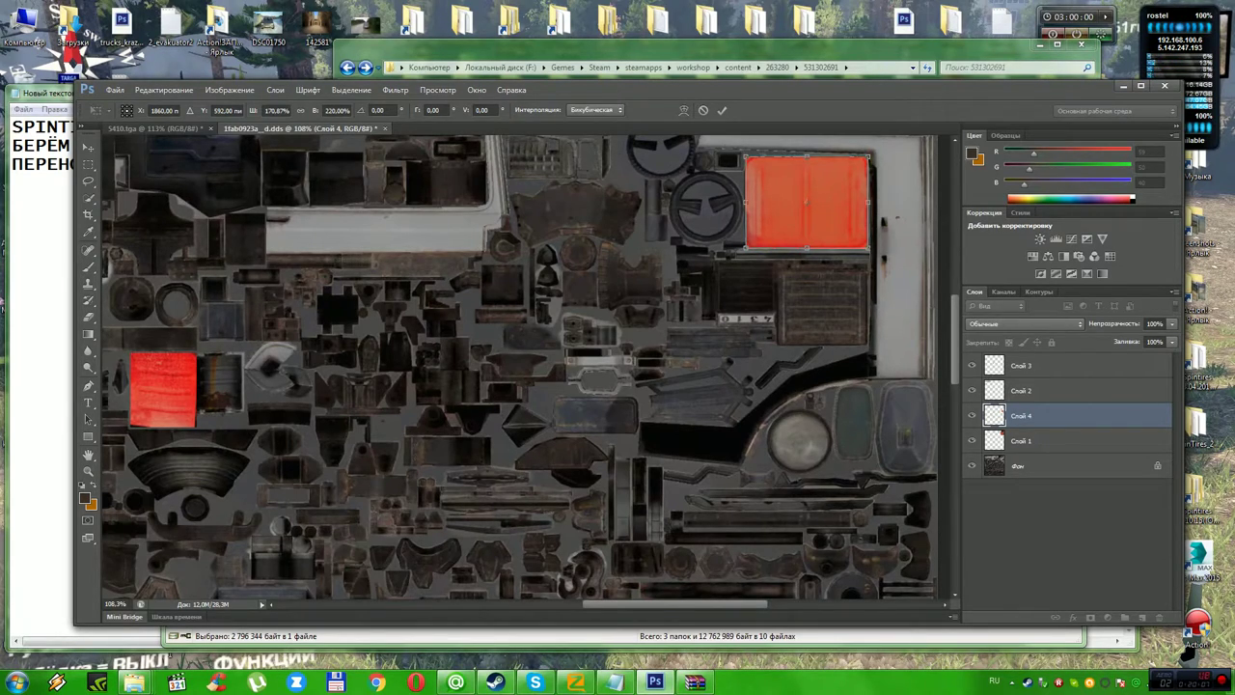
{"action": "left_click", "coordinate": [88, 146]}
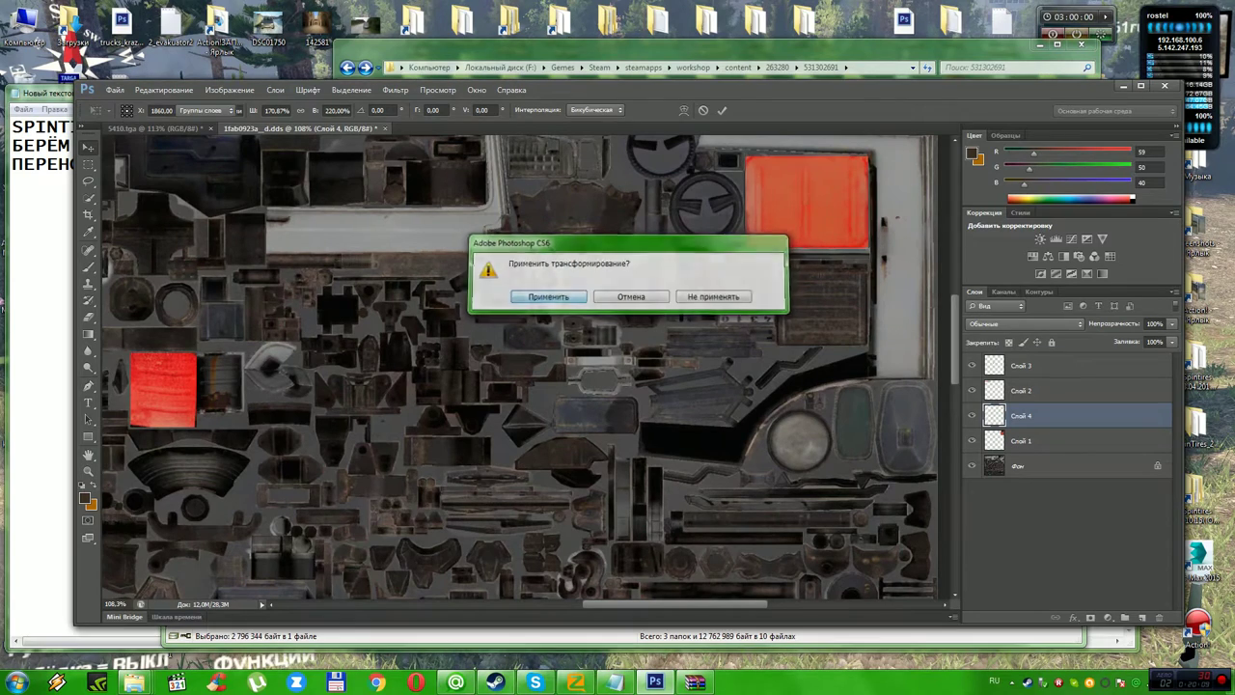
{"action": "left_click", "coordinate": [547, 296]}
Look over 1fab0923a__d.dds for body panels that are still unpainted, and compare it with the red parts in 5410.tga.
{"action": "left_click_drag", "start_coordinate": [675, 604], "coordinate": [650, 604]}
{"action": "scroll", "coordinate": [526, 367], "scroll_direction": "up", "scroll_amount": 5}
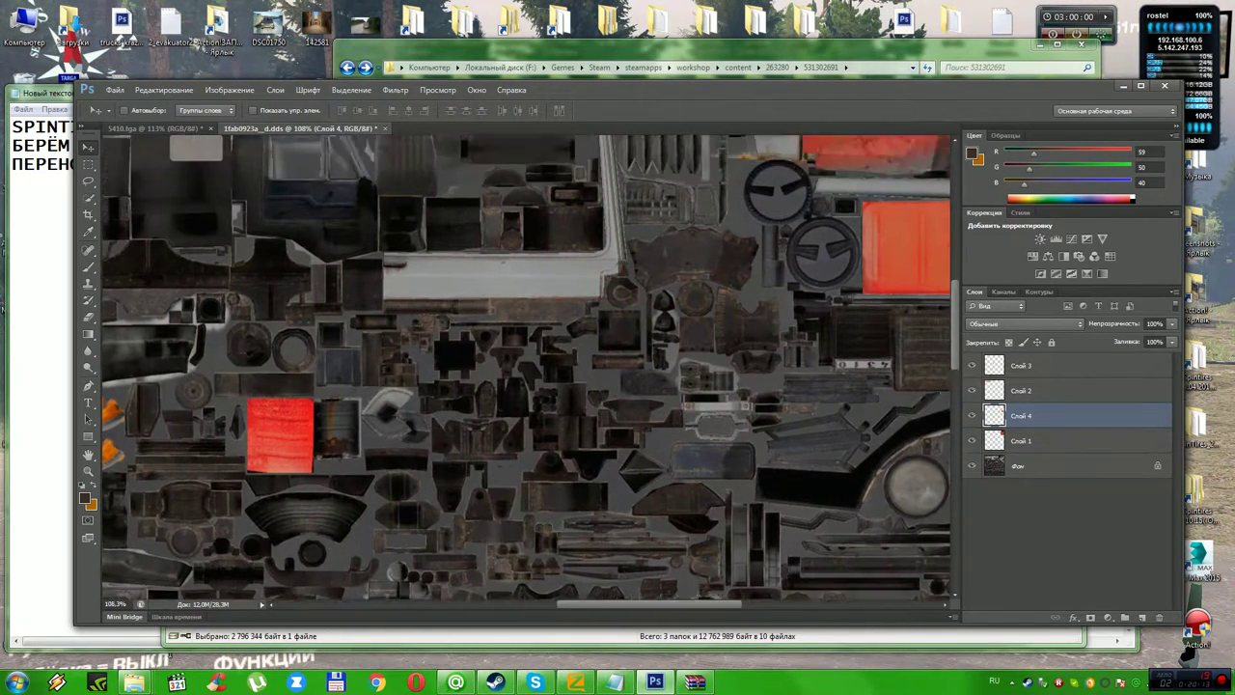
{"action": "scroll", "coordinate": [526, 371], "scroll_direction": "left", "scroll_amount": 4}
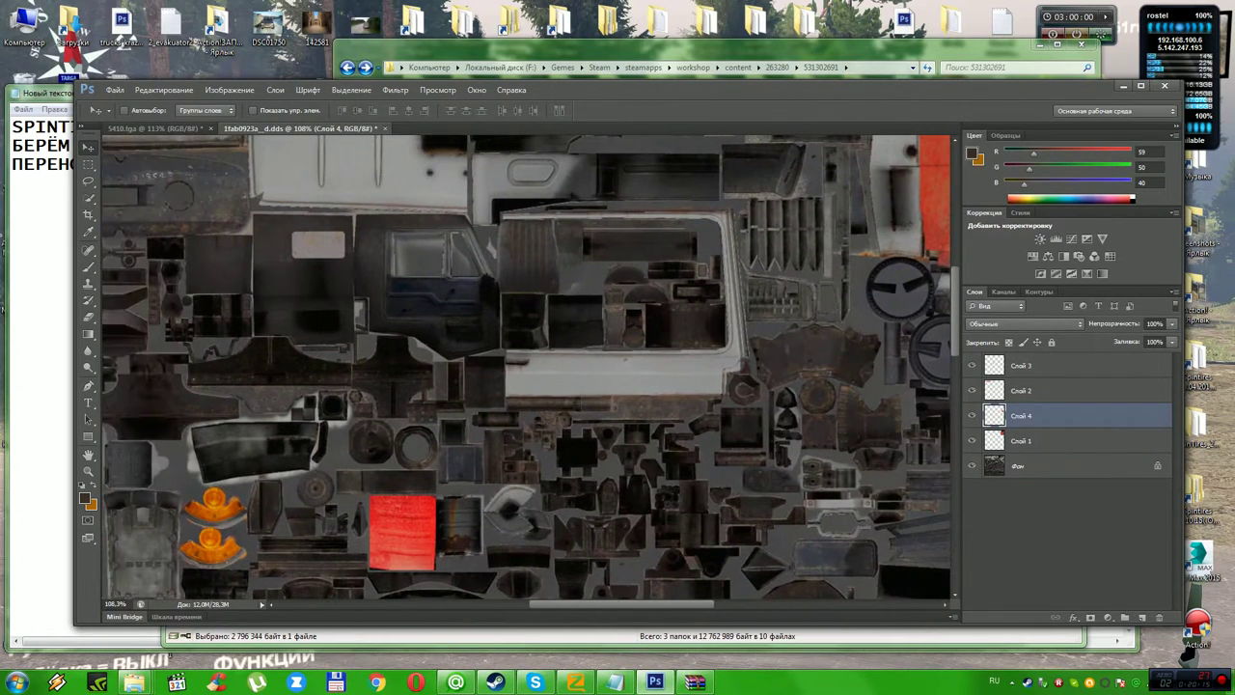
{"action": "key", "text": "z"}
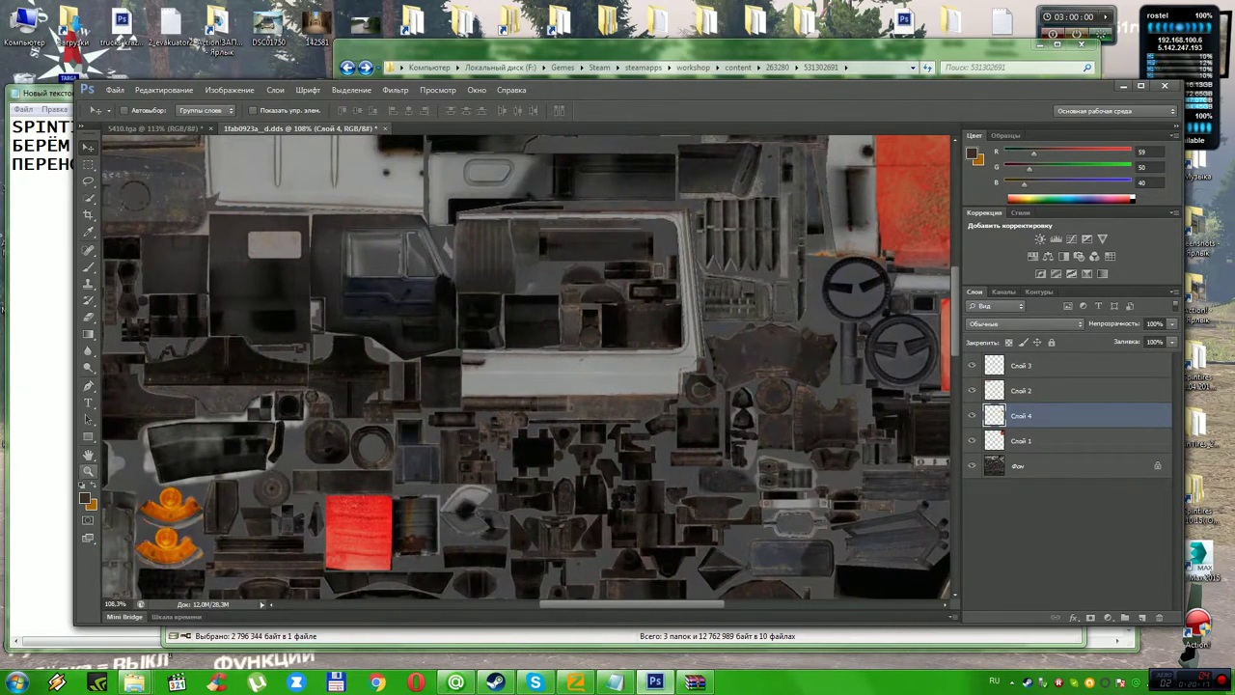
{"action": "left_click_drag", "start_coordinate": [735, 504], "coordinate": [666, 505]}
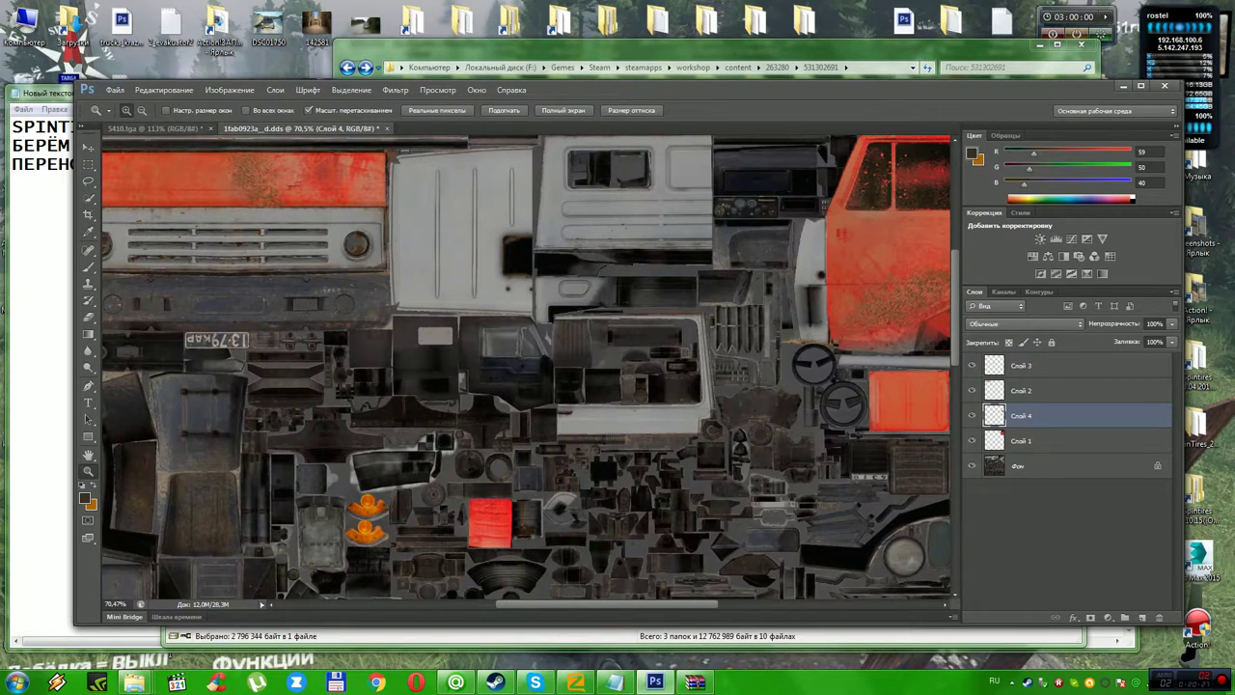
{"action": "left_click", "coordinate": [154, 128]}
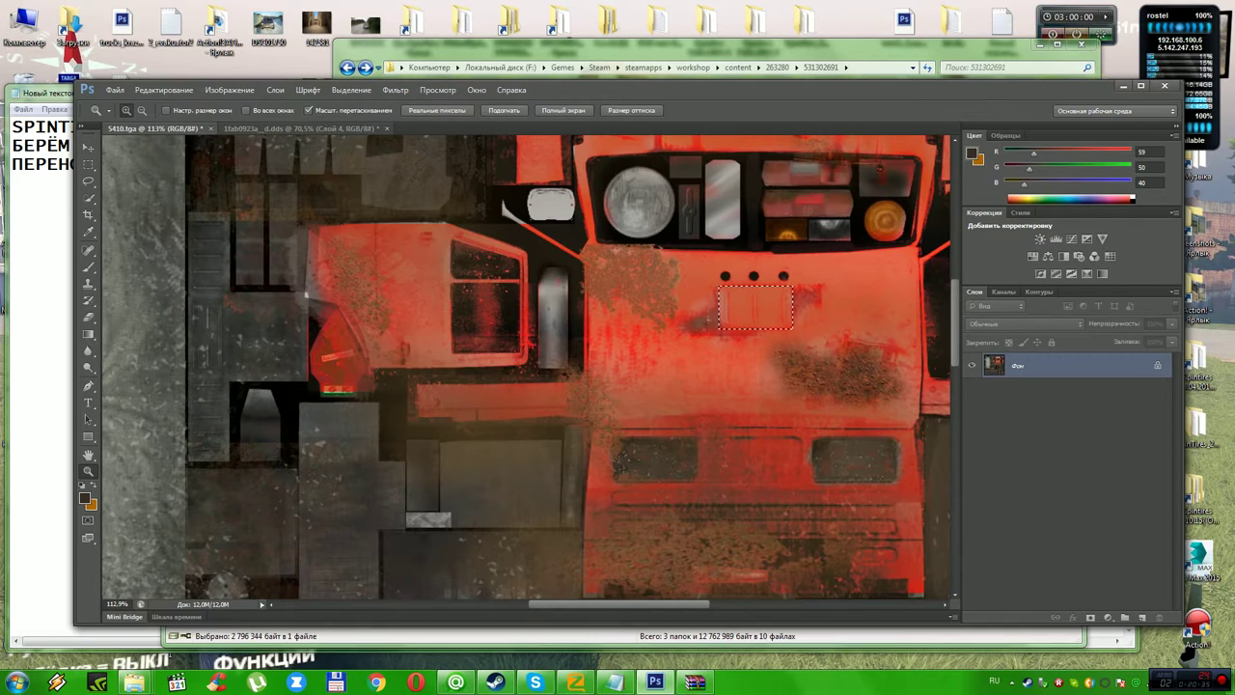
{"action": "left_click", "coordinate": [255, 128]}
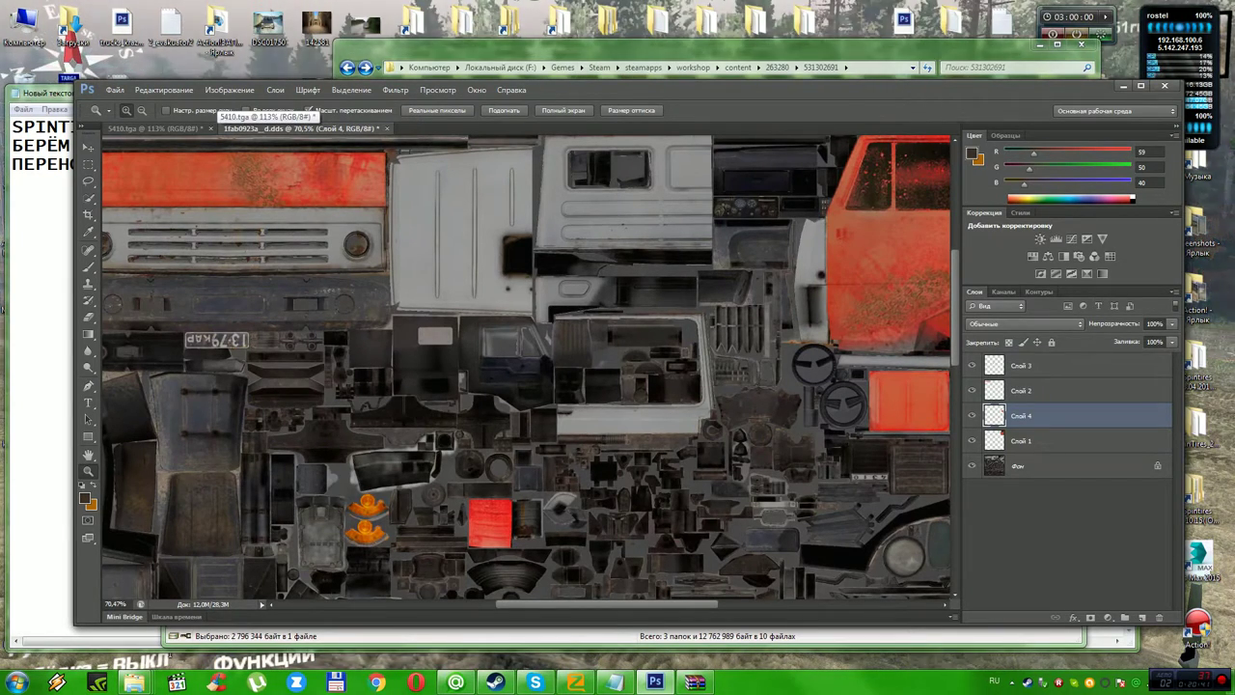
In 5410.tga, drop the old selection around the small rectangular panel below the three dark dots.
{"action": "left_click", "coordinate": [155, 128]}
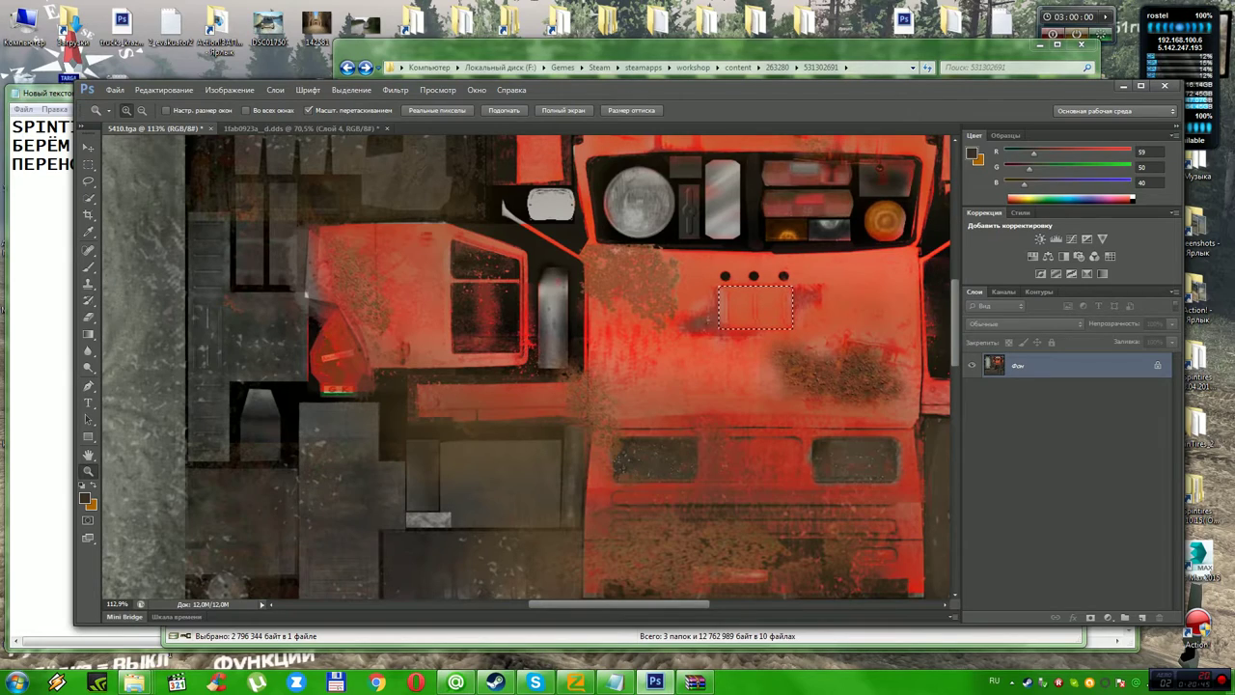
{"action": "key", "text": "m"}
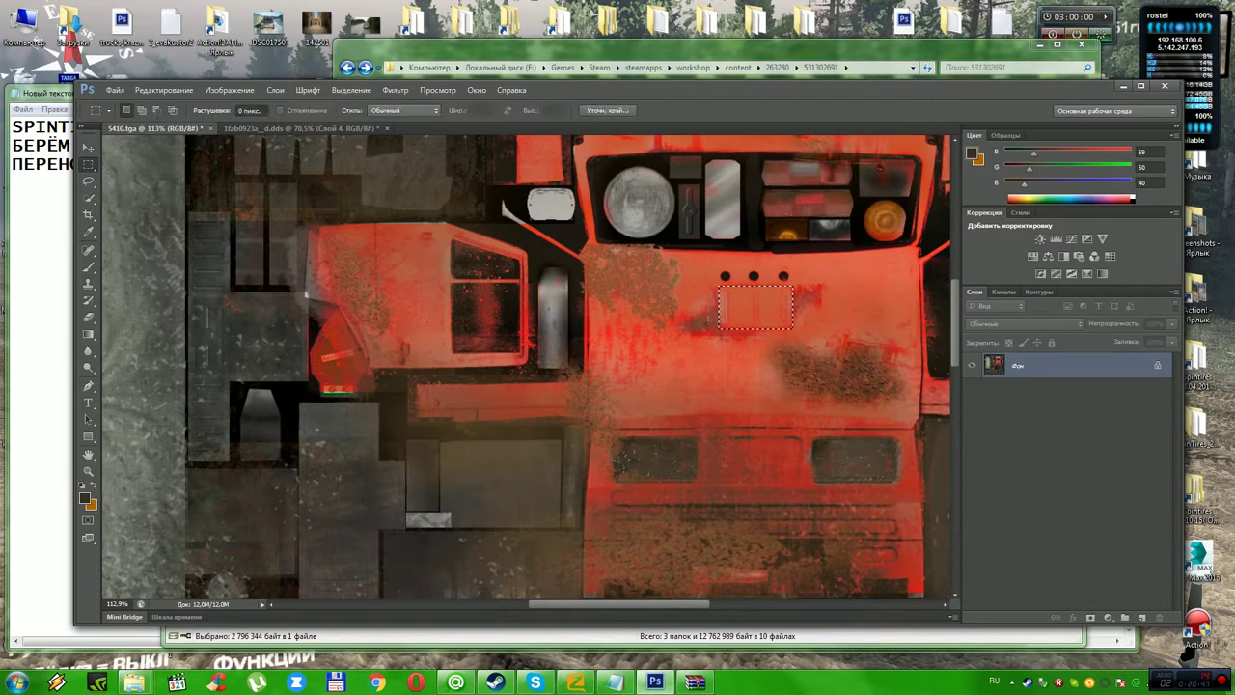
{"action": "key", "text": "ctrl+d"}
{"action": "left_click_drag", "start_coordinate": [587, 248], "coordinate": [603, 373]}
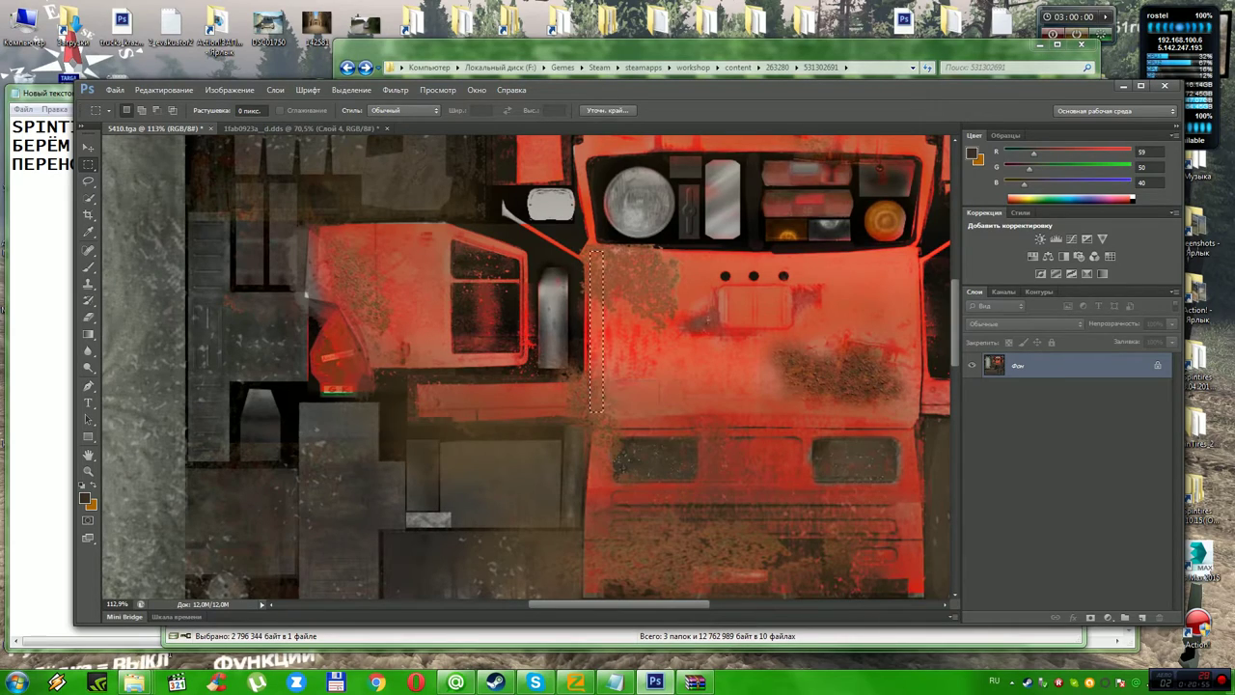
{"action": "left_click_drag", "start_coordinate": [793, 288], "coordinate": [921, 423]}
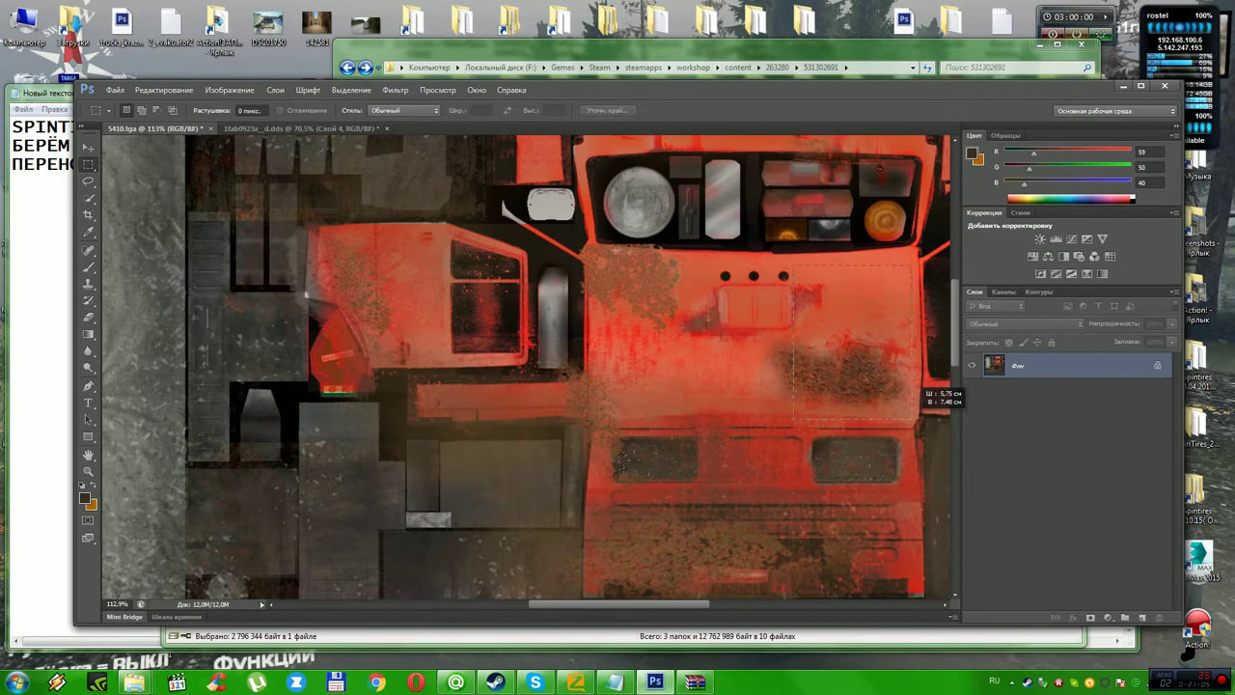
{"action": "left_click_drag", "start_coordinate": [913, 420], "coordinate": [913, 420]}
{"action": "key", "text": "ctrl+d"}
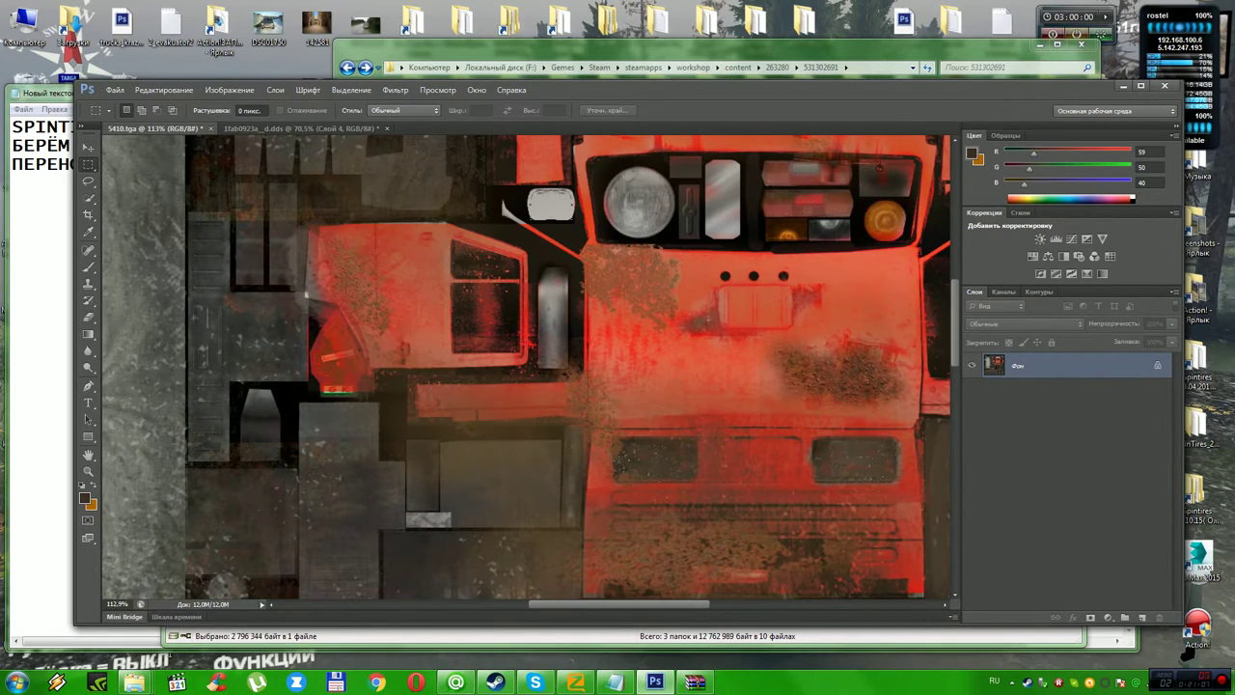
Copy the rust-stained red area between the cab front's left edge and the small panel in 5410.tga into 1fab0923a__d.dds.
{"action": "left_click_drag", "start_coordinate": [587, 249], "coordinate": [718, 414]}
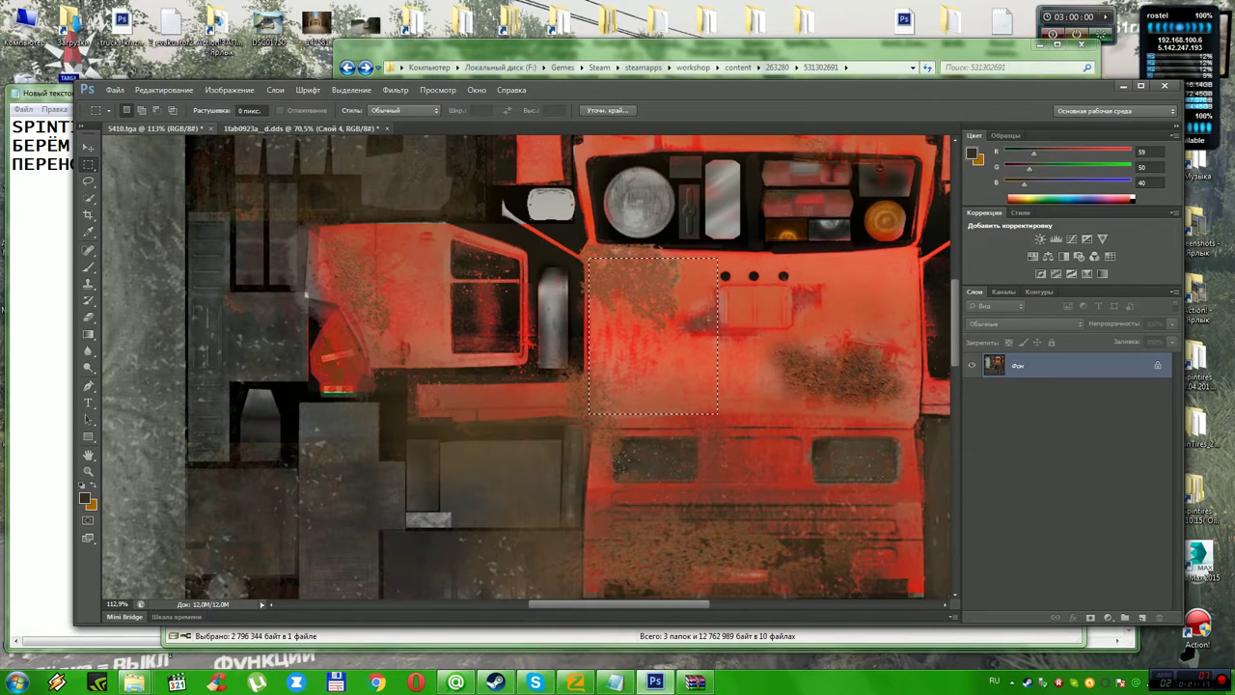
{"action": "left_click", "coordinate": [299, 128]}
{"action": "key", "text": "ctrl+v"}
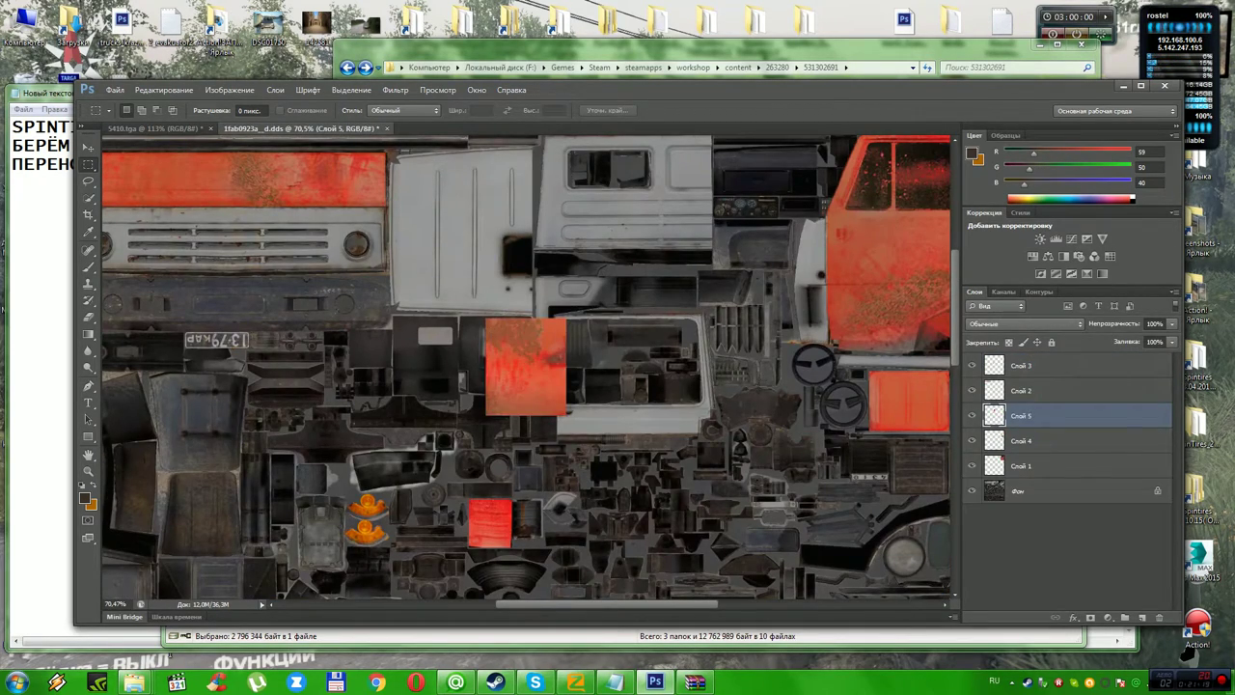
Move the pasted rusty red patch onto the light ribbed panel between the grille and the rear cab wall.
{"action": "left_click_drag", "start_coordinate": [526, 367], "coordinate": [528, 369]}
{"action": "key", "text": "ctrl+d"}
{"action": "key", "text": "v"}
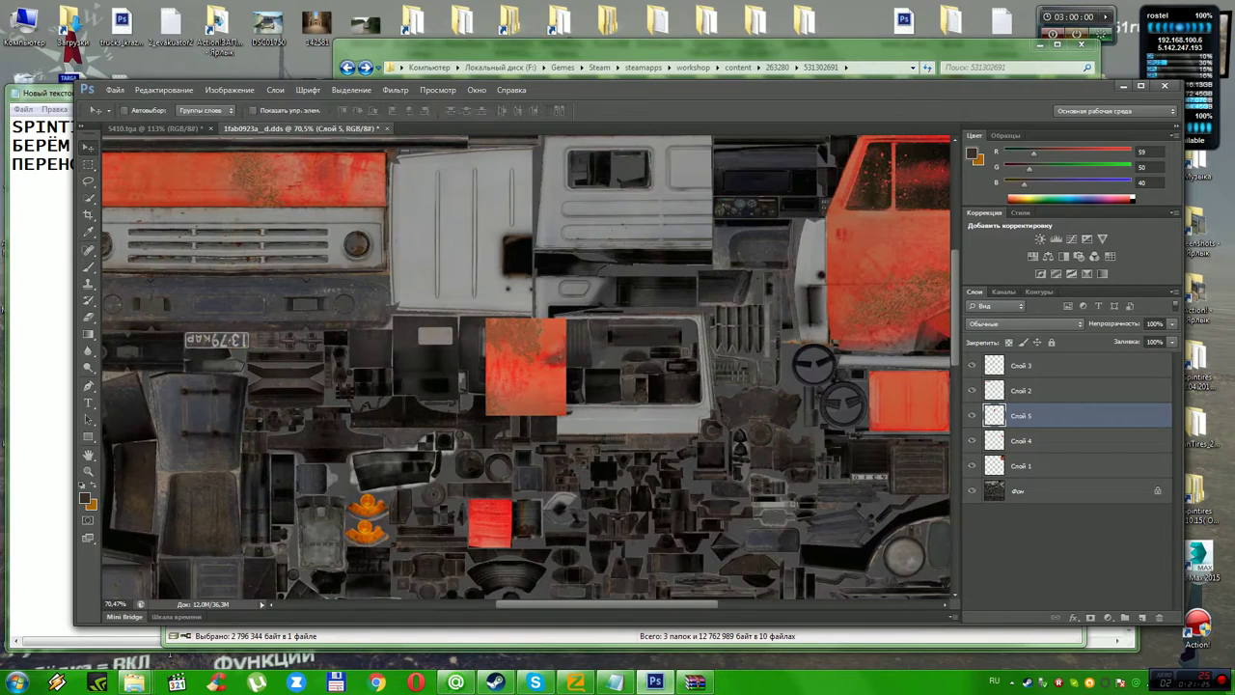
{"action": "left_click_drag", "start_coordinate": [535, 325], "coordinate": [471, 185]}
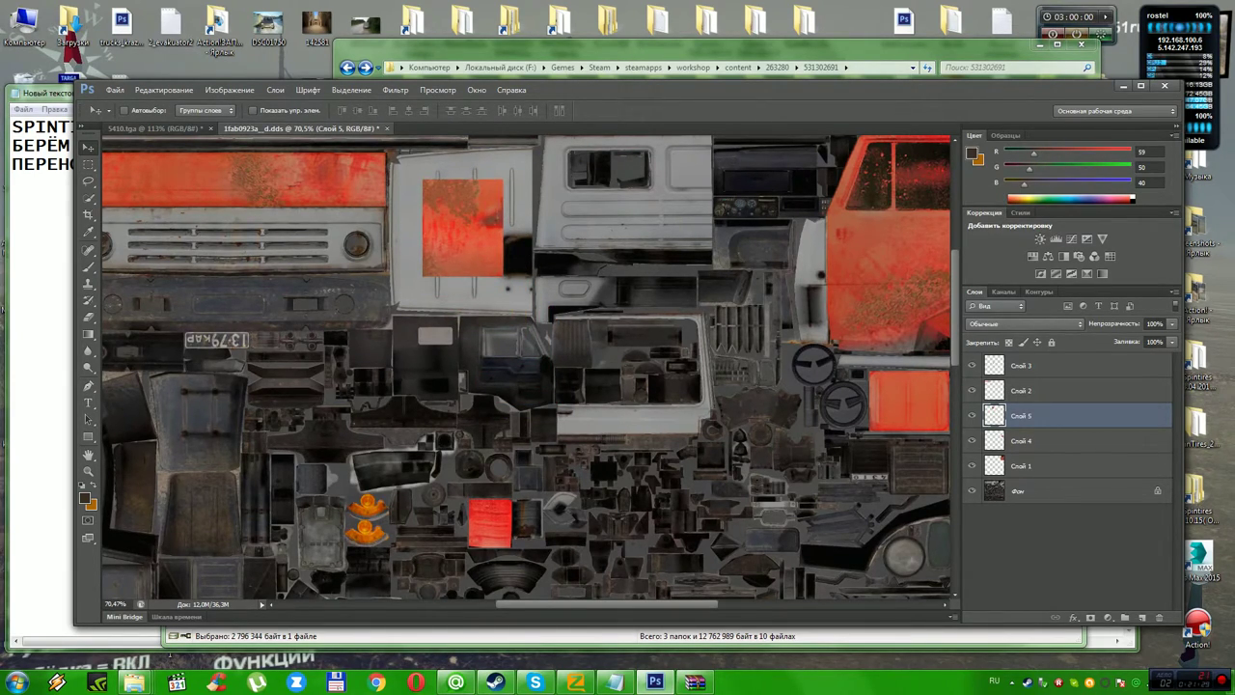
Scale the patch on Слой 5 to 180.34% width and 170.70% height to cover the ribbed panel.
{"action": "left_click", "coordinate": [114, 90]}
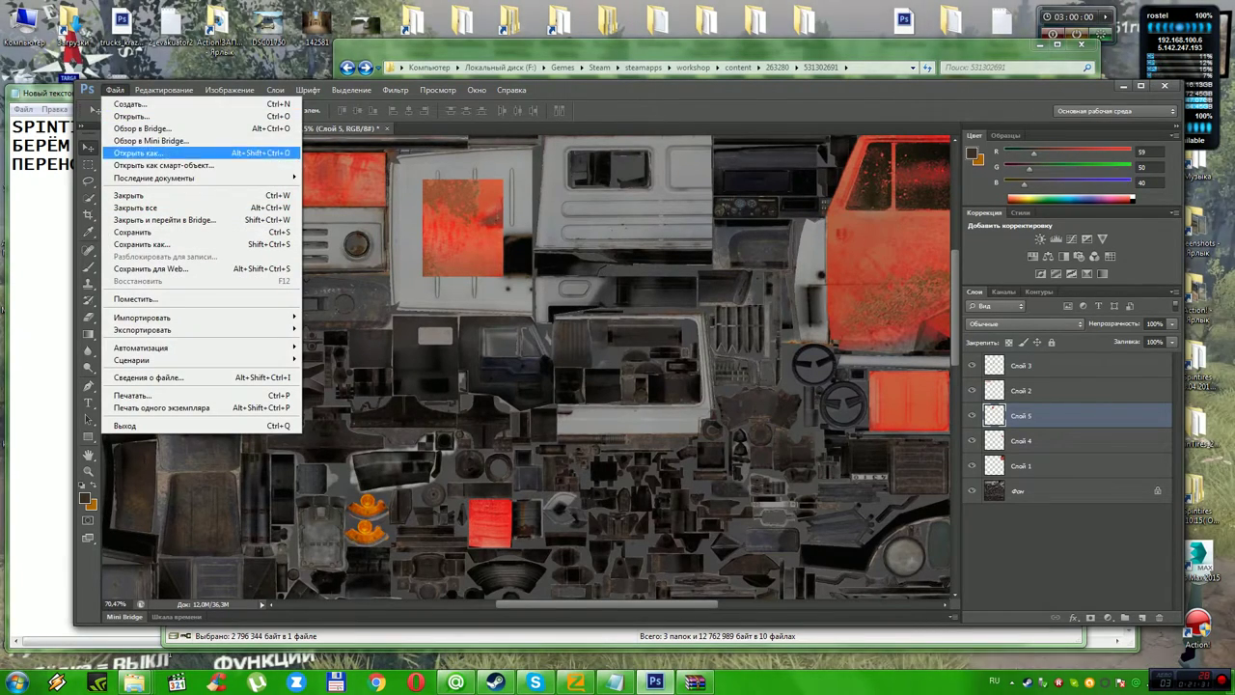
{"action": "mouse_move", "coordinate": [164, 89]}
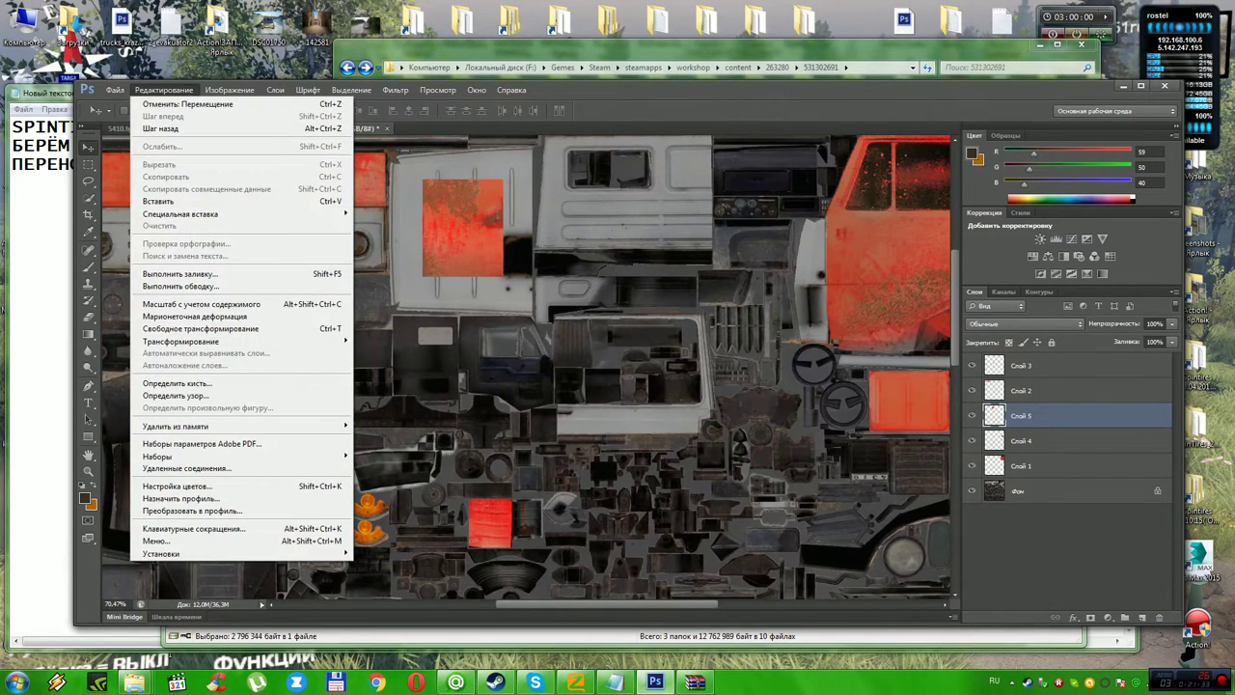
{"action": "mouse_move", "coordinate": [241, 341]}
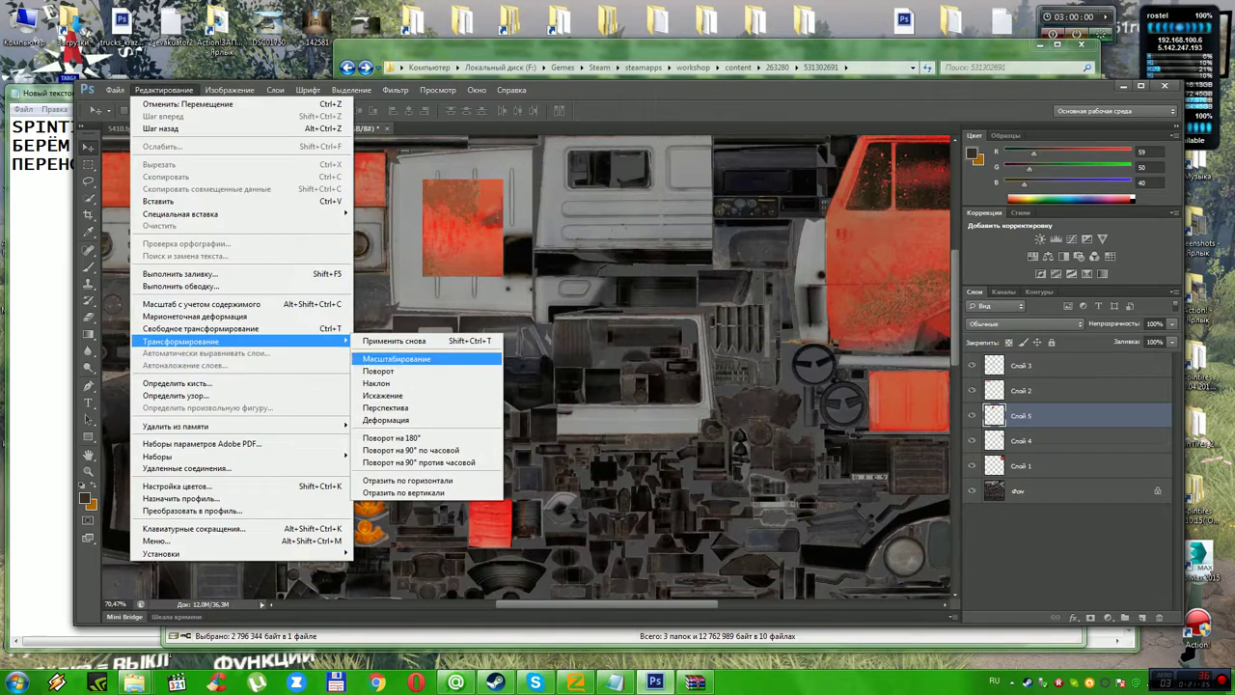
{"action": "left_click", "coordinate": [398, 358]}
{"action": "left_click_drag", "start_coordinate": [503, 228], "coordinate": [522, 227]}
{"action": "left_click_drag", "start_coordinate": [528, 229], "coordinate": [532, 228]}
{"action": "left_click_drag", "start_coordinate": [423, 229], "coordinate": [388, 228]}
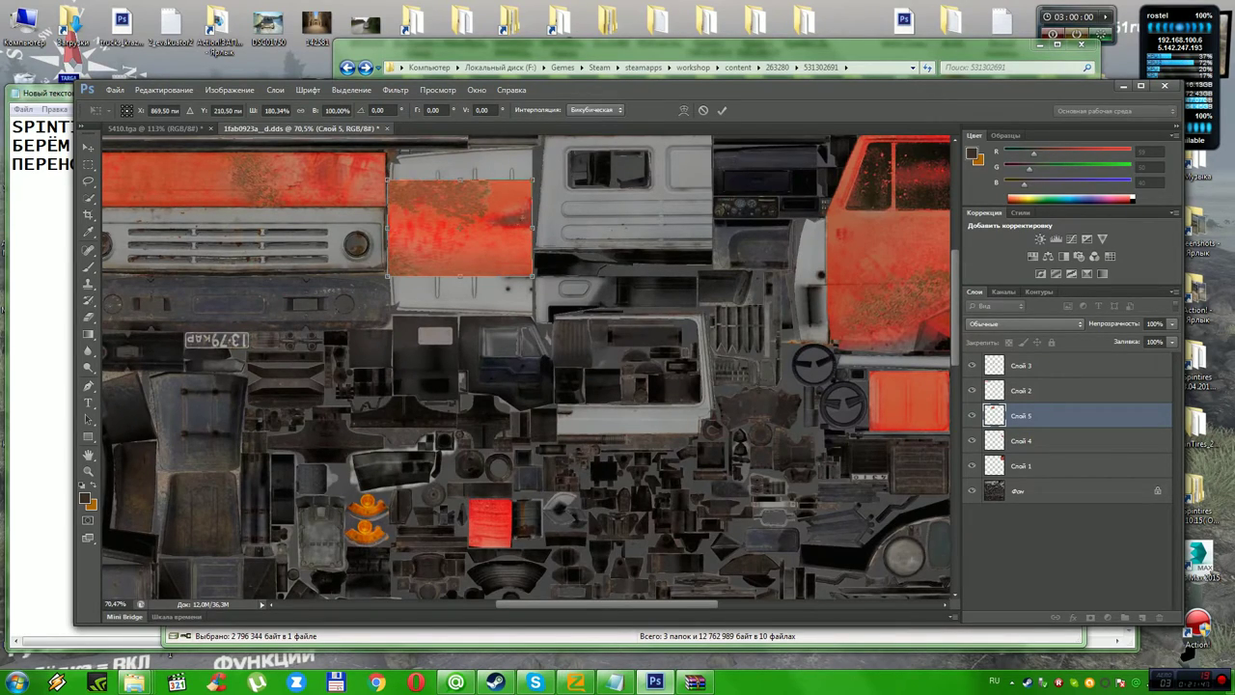
{"action": "left_click_drag", "start_coordinate": [460, 276], "coordinate": [460, 316]}
{"action": "left_click_drag", "start_coordinate": [460, 178], "coordinate": [459, 147]}
Distort the patch by pulling its top-right corner slightly outward to the ribbed panel's corner, and apply the transformation.
{"action": "left_click", "coordinate": [164, 90]}
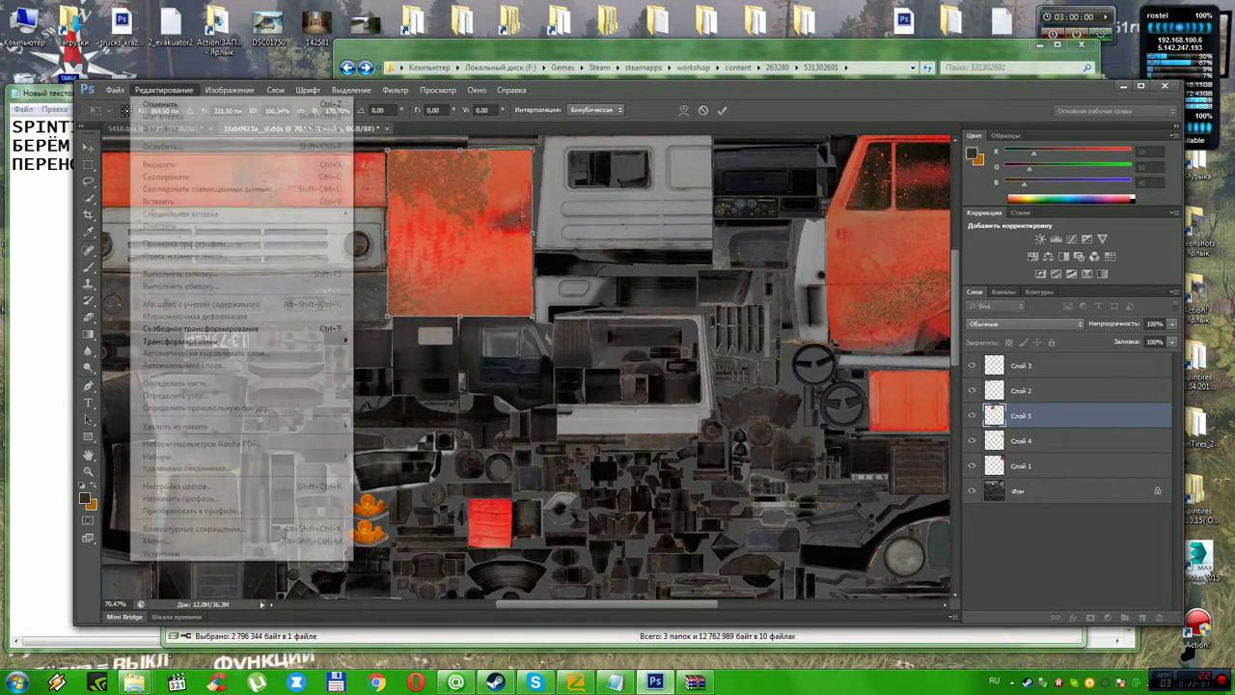
{"action": "mouse_move", "coordinate": [212, 342]}
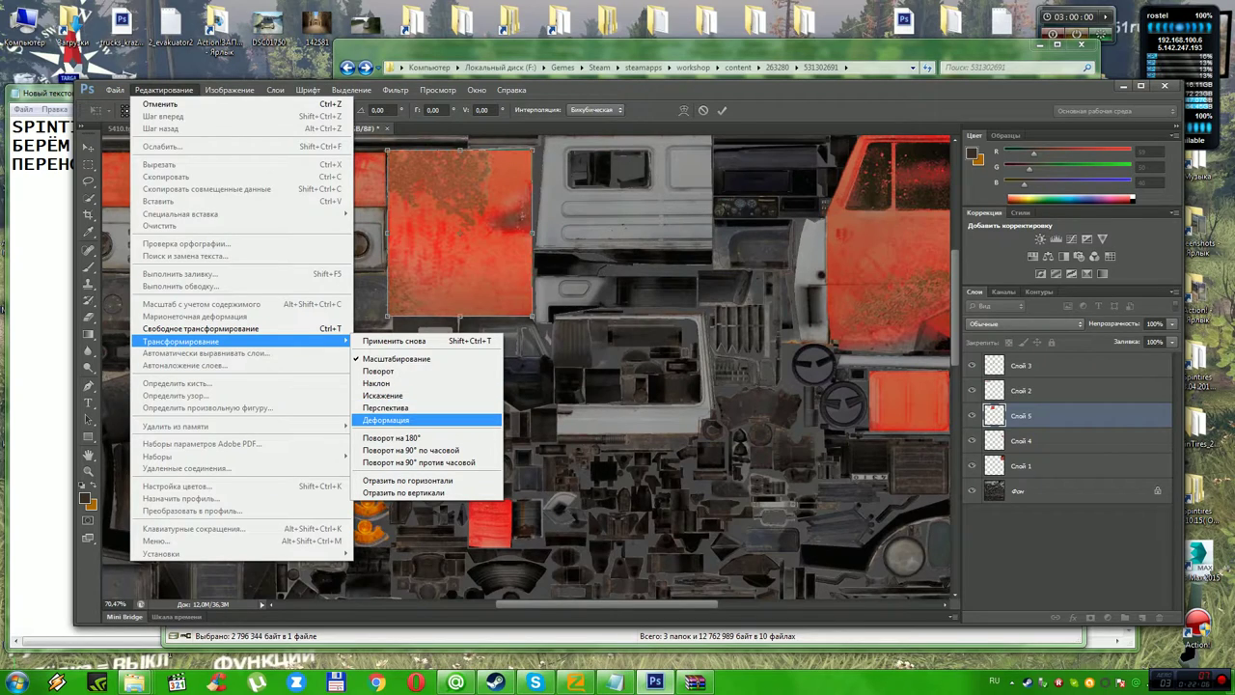
{"action": "left_click", "coordinate": [386, 420]}
{"action": "left_click", "coordinate": [164, 90]}
{"action": "mouse_move", "coordinate": [241, 342]}
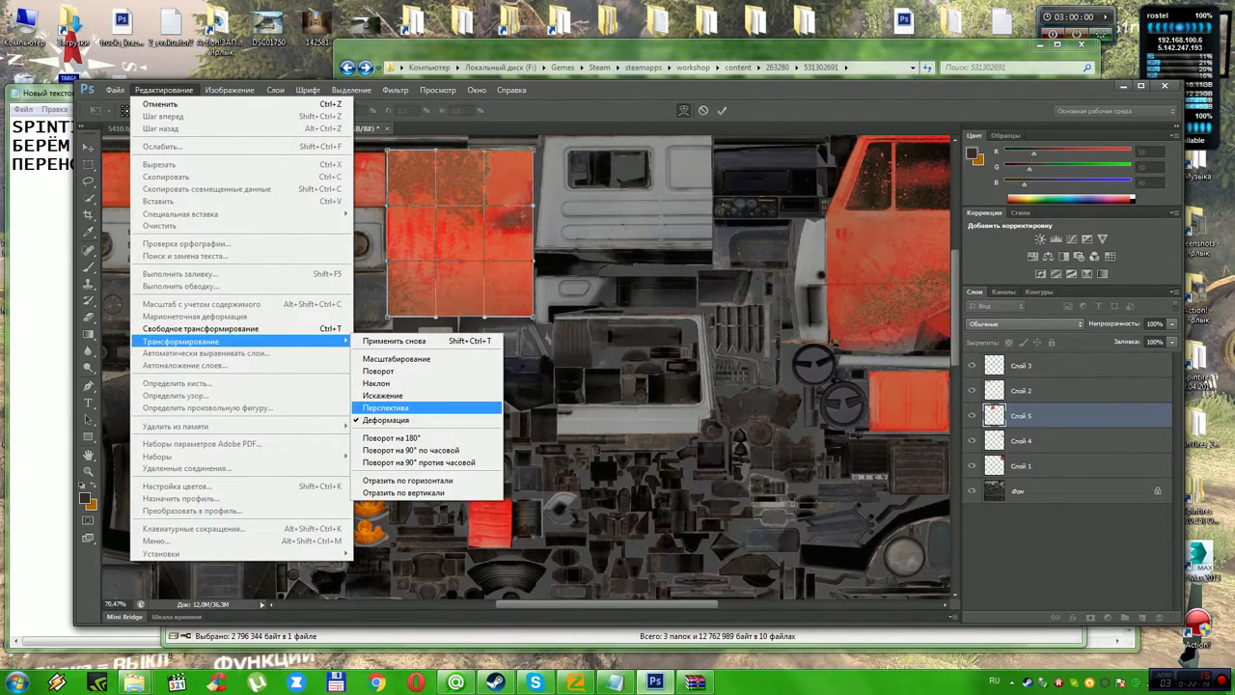
{"action": "left_click", "coordinate": [384, 395]}
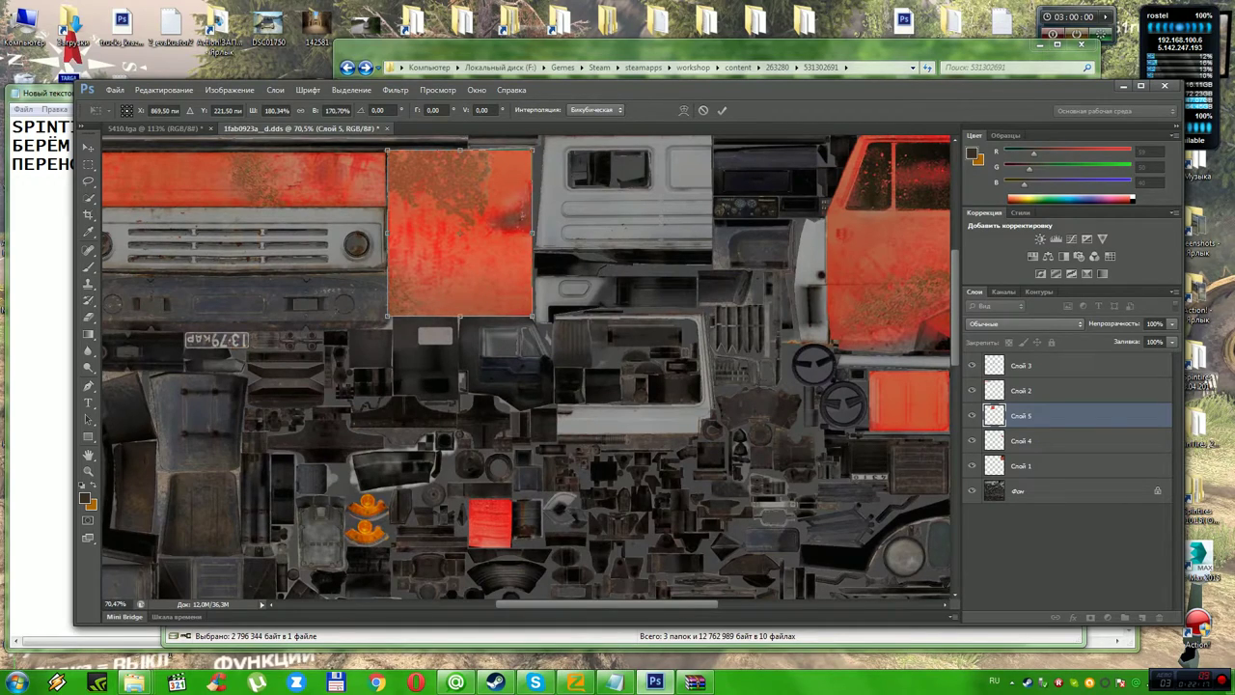
{"action": "left_click_drag", "start_coordinate": [533, 151], "coordinate": [534, 145]}
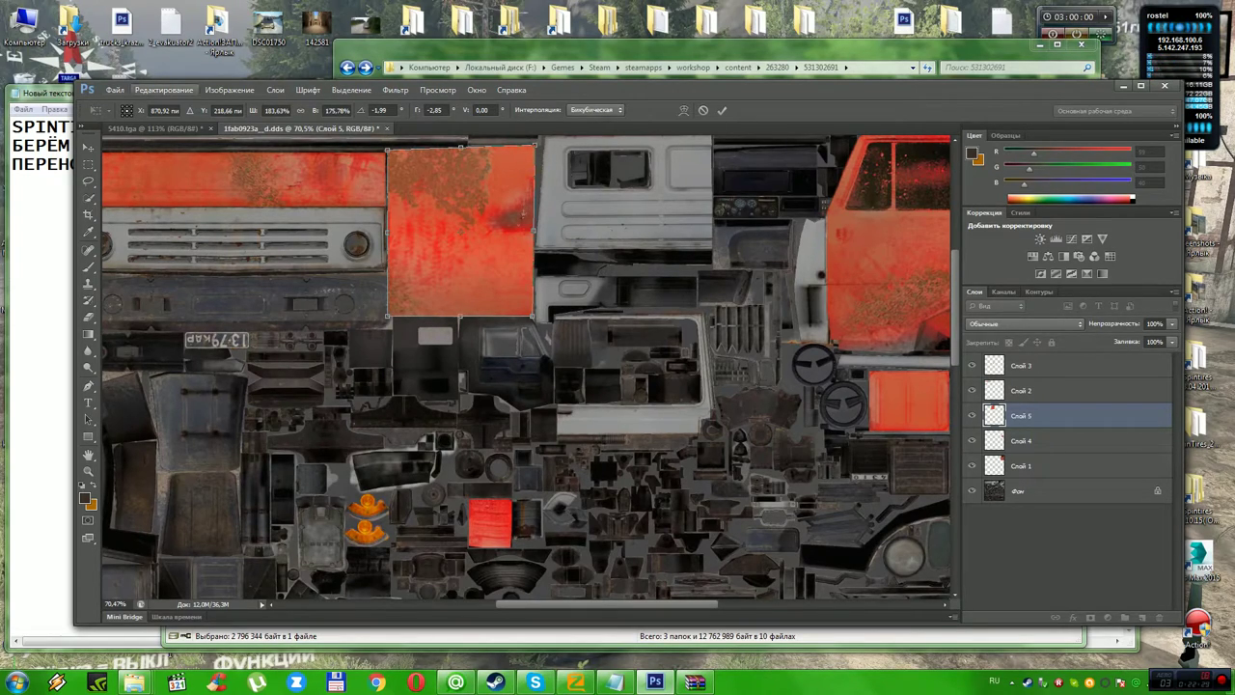
{"action": "left_click", "coordinate": [88, 148]}
{"action": "key", "text": "Return"}
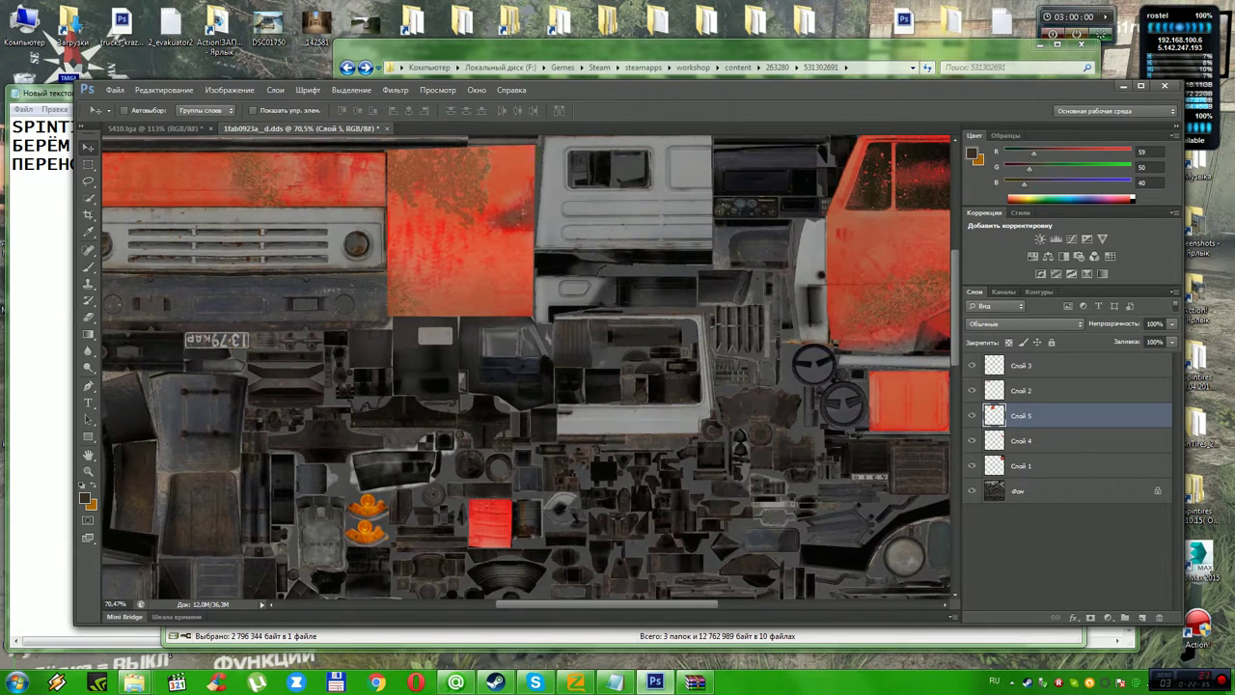
Distort the patch's bottom-left corner slightly inward to follow the ribbed panel's outline, and apply the transformation.
{"action": "left_click", "coordinate": [164, 90]}
{"action": "mouse_move", "coordinate": [193, 342]}
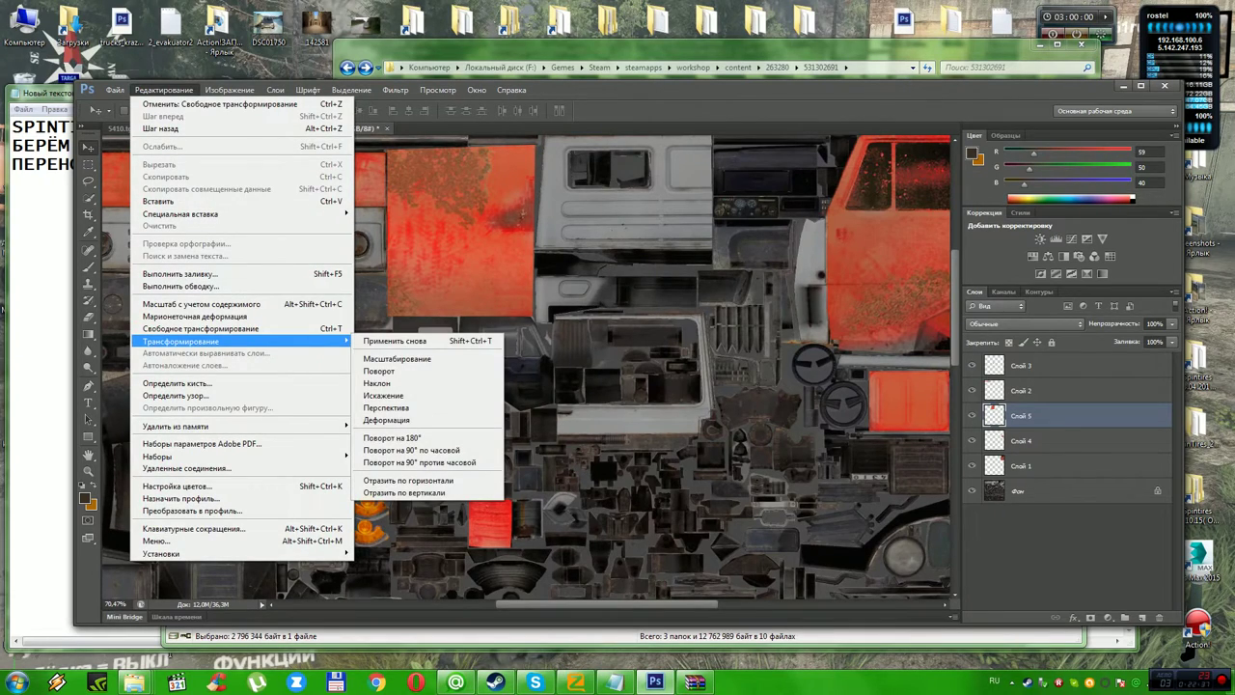
{"action": "left_click", "coordinate": [383, 396]}
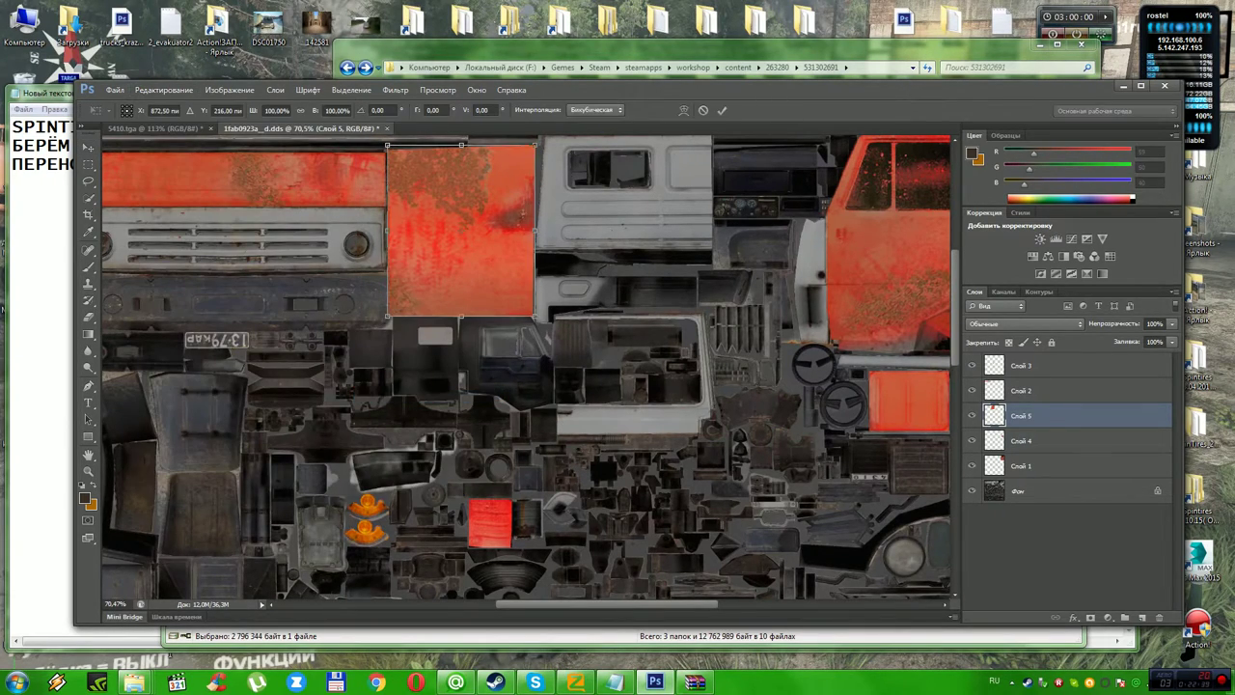
{"action": "mouse_move", "coordinate": [388, 316]}
{"action": "left_mouse_down"}
{"action": "mouse_move", "coordinate": [386, 293]}
{"action": "mouse_move", "coordinate": [390, 310]}
{"action": "left_mouse_up"}
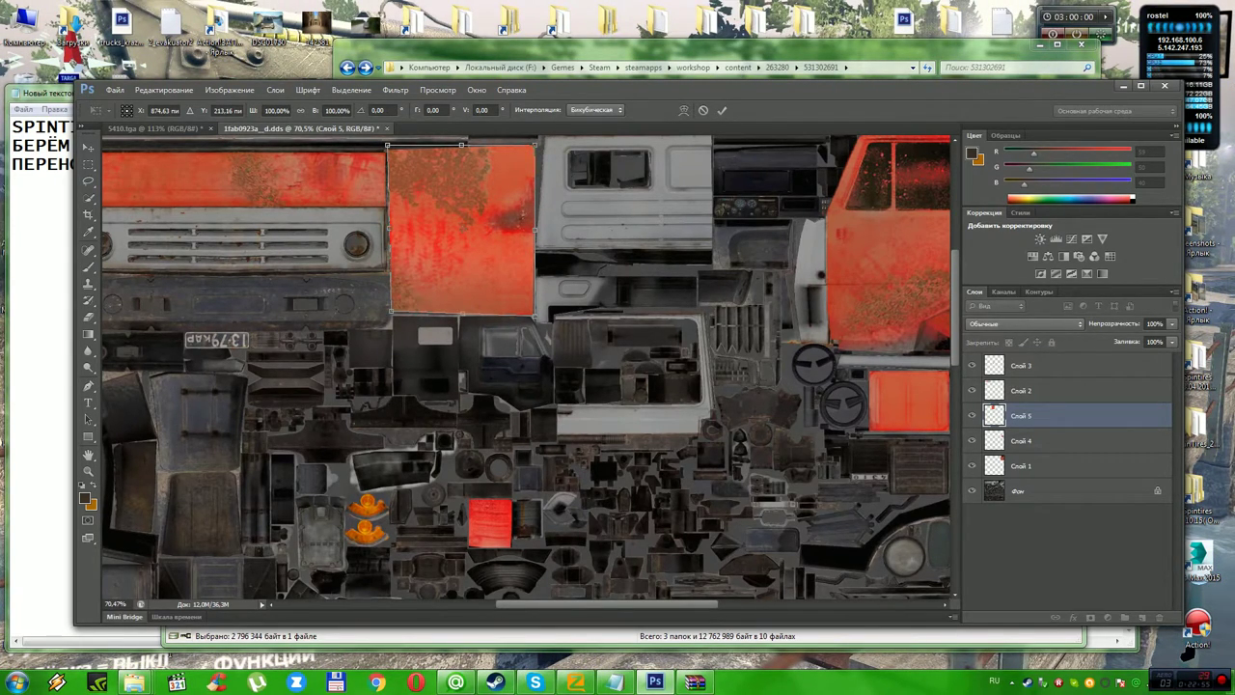
{"action": "left_click", "coordinate": [87, 148]}
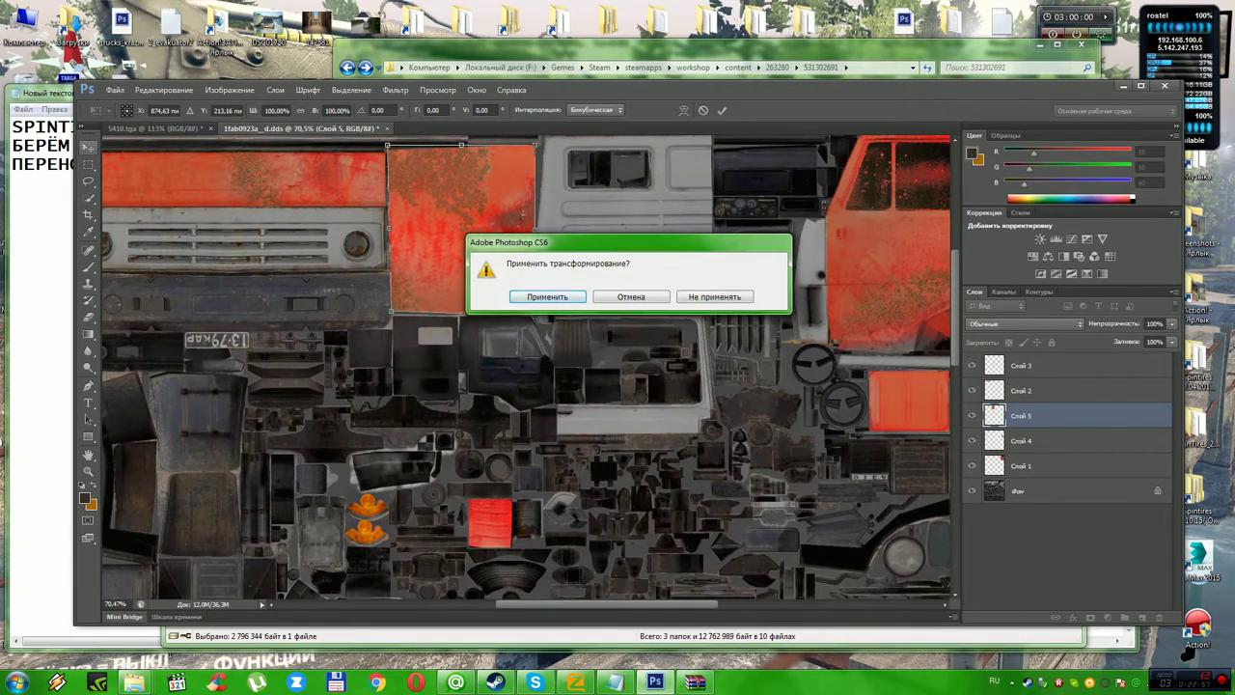
{"action": "left_click", "coordinate": [548, 296]}
{"action": "key", "text": "Return"}
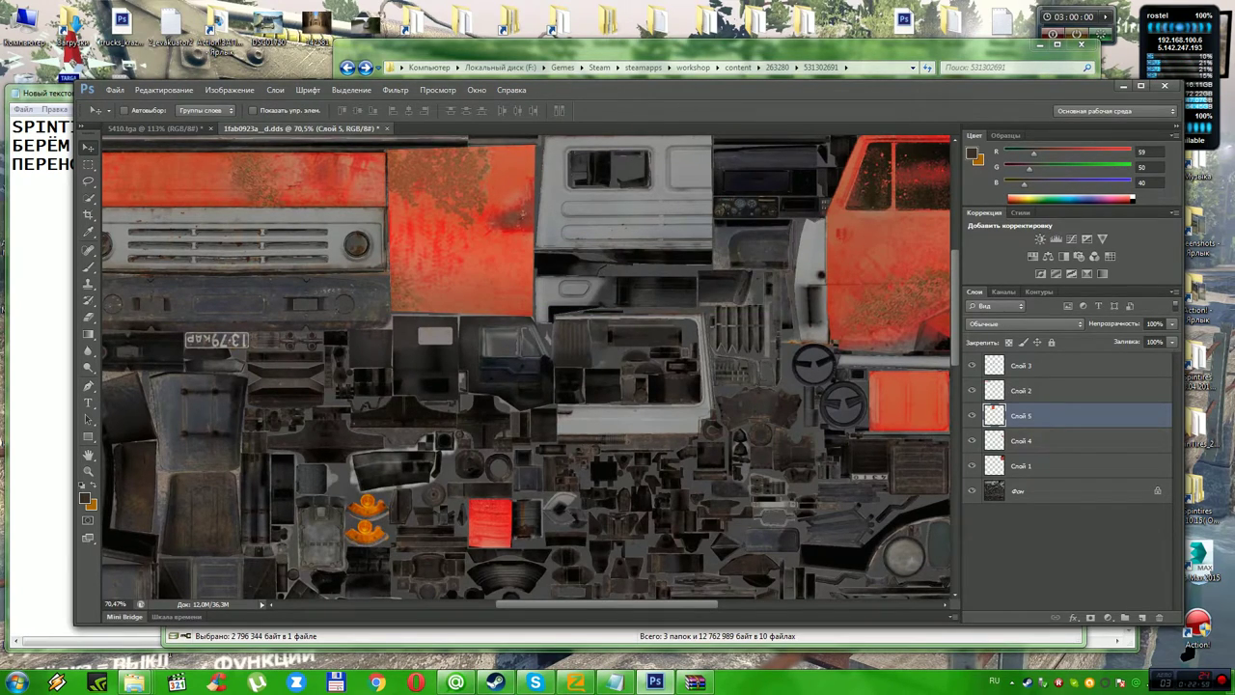
Save the texture as 1fab0923a__d.dds in D3D/DDS format, replacing the existing file, with DXT1 no-alpha compression and generated MIP maps.
{"action": "left_click", "coordinate": [114, 90]}
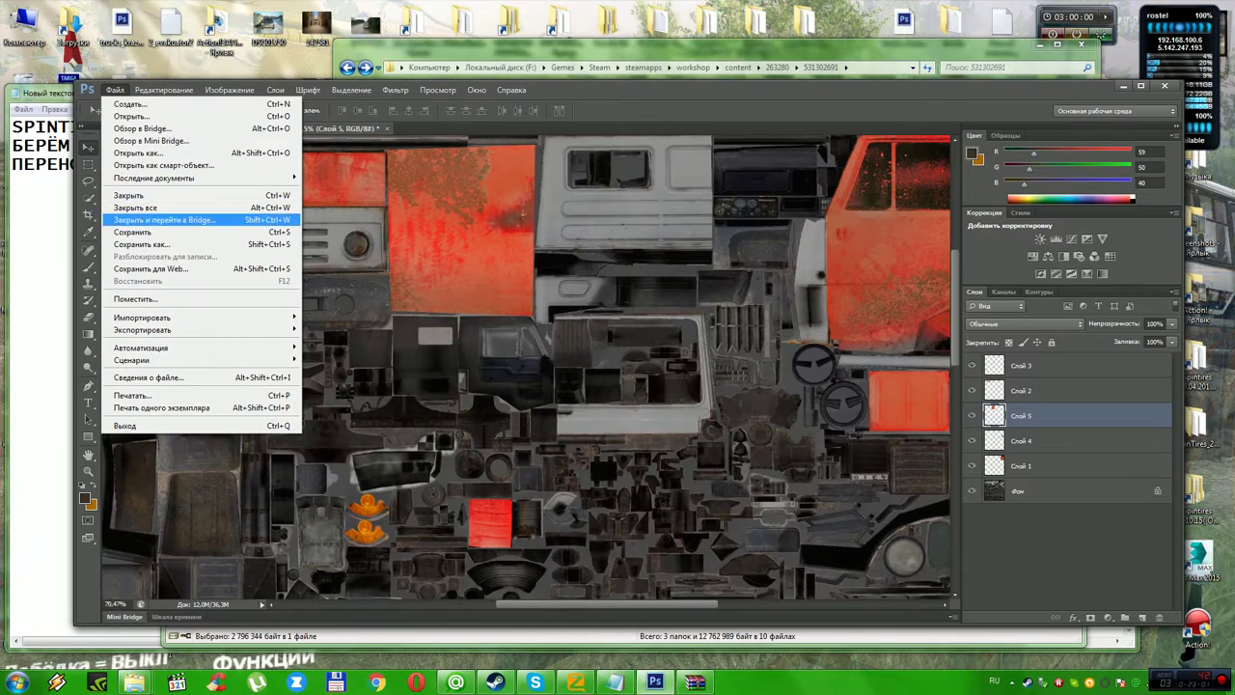
{"action": "left_click", "coordinate": [145, 244]}
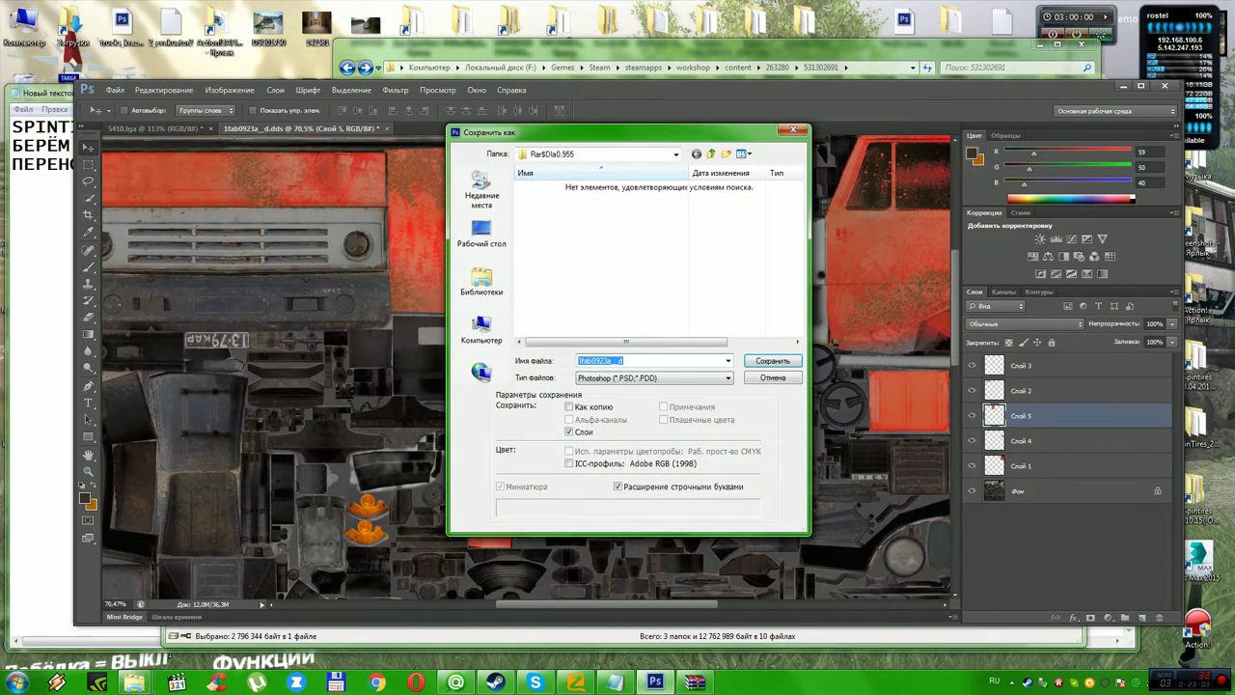
{"action": "left_click", "coordinate": [655, 378]}
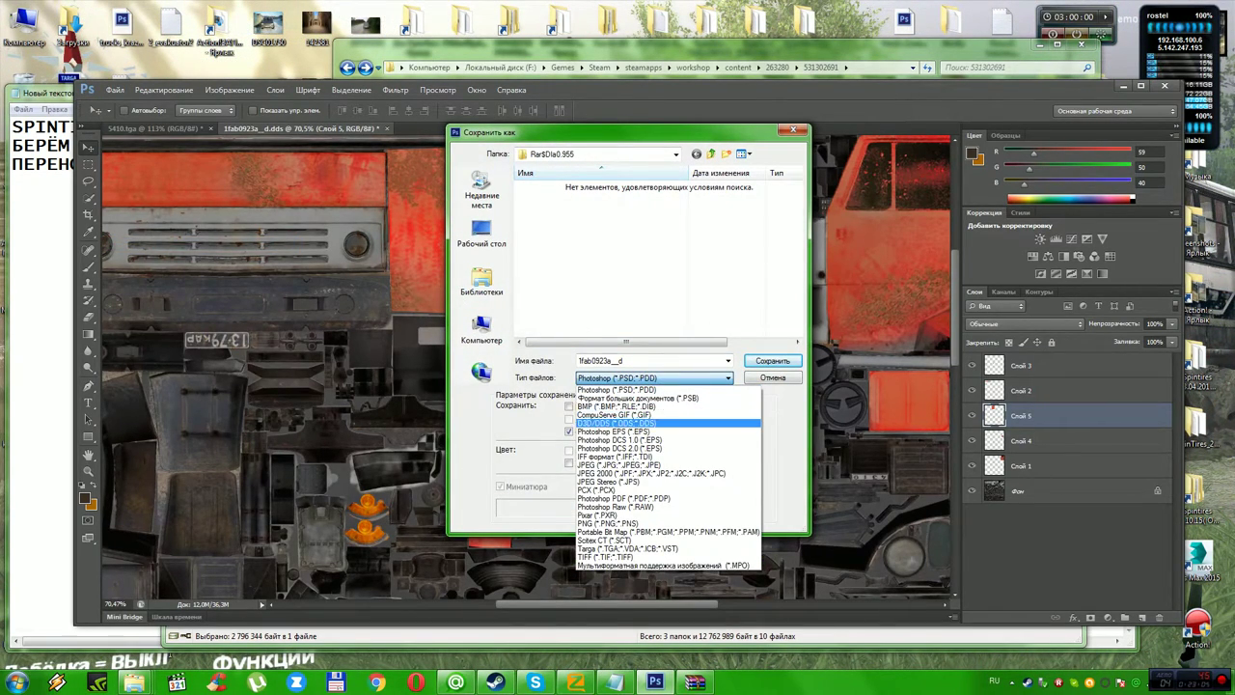
{"action": "left_click", "coordinate": [646, 423]}
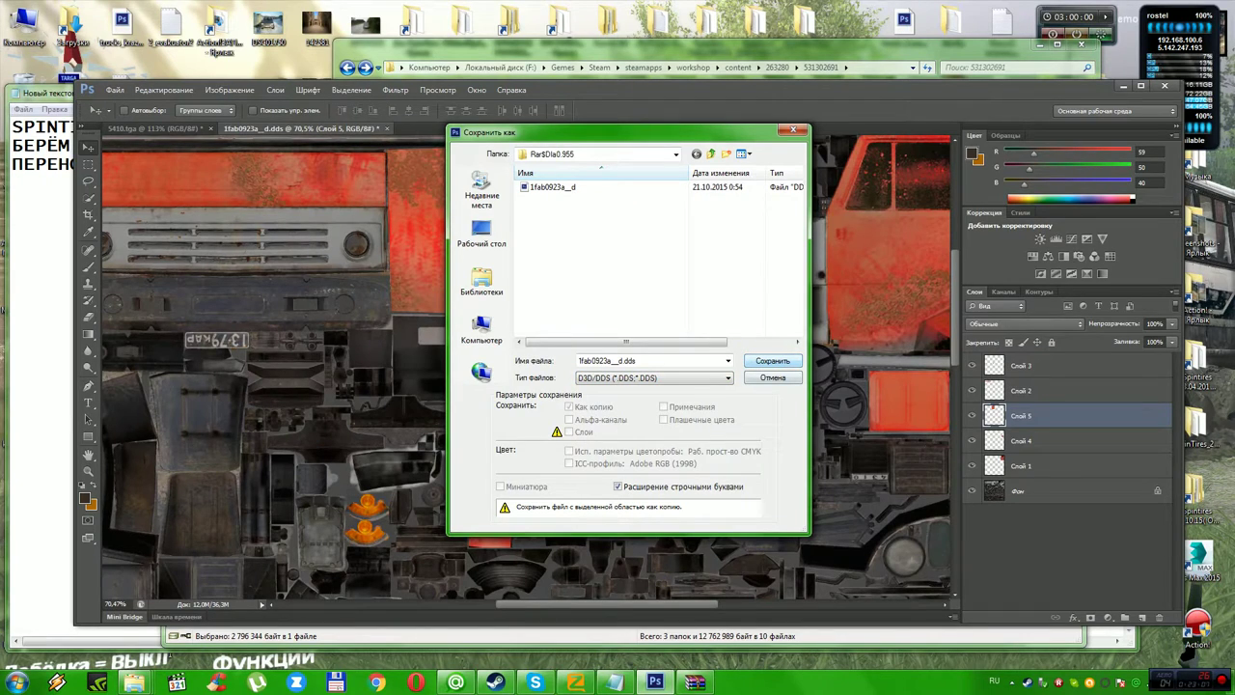
{"action": "left_click", "coordinate": [772, 360]}
{"action": "left_click", "coordinate": [548, 296]}
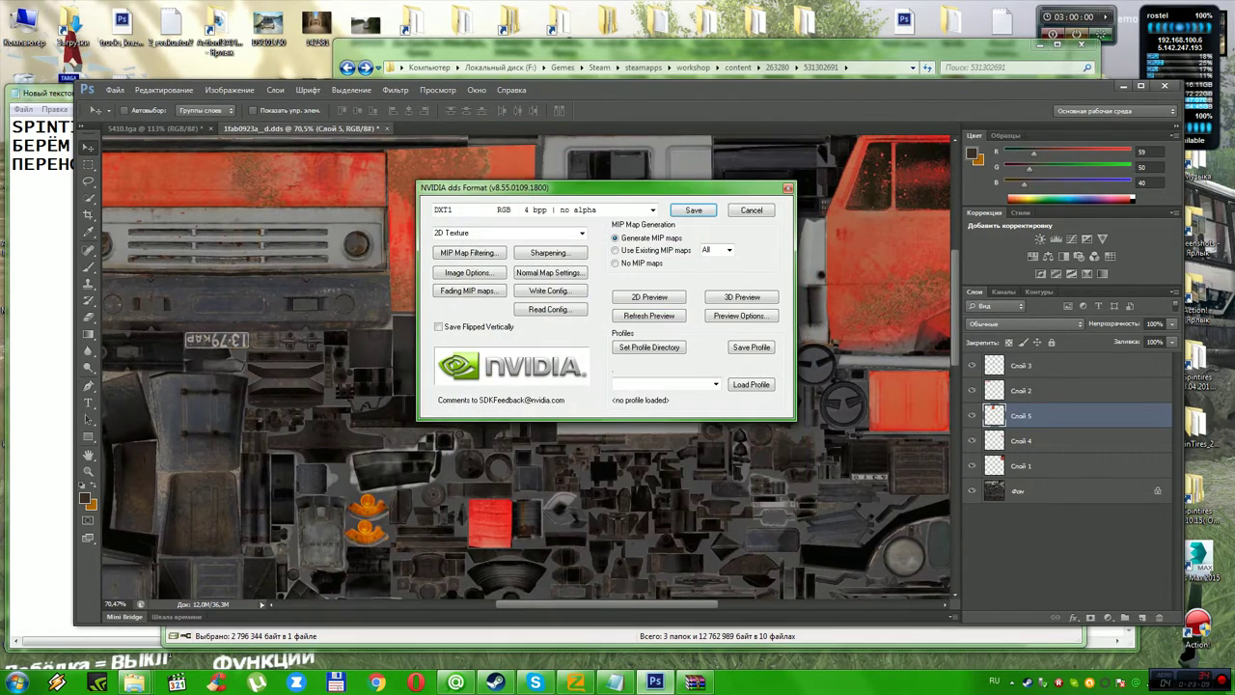
{"action": "key", "text": "Return"}
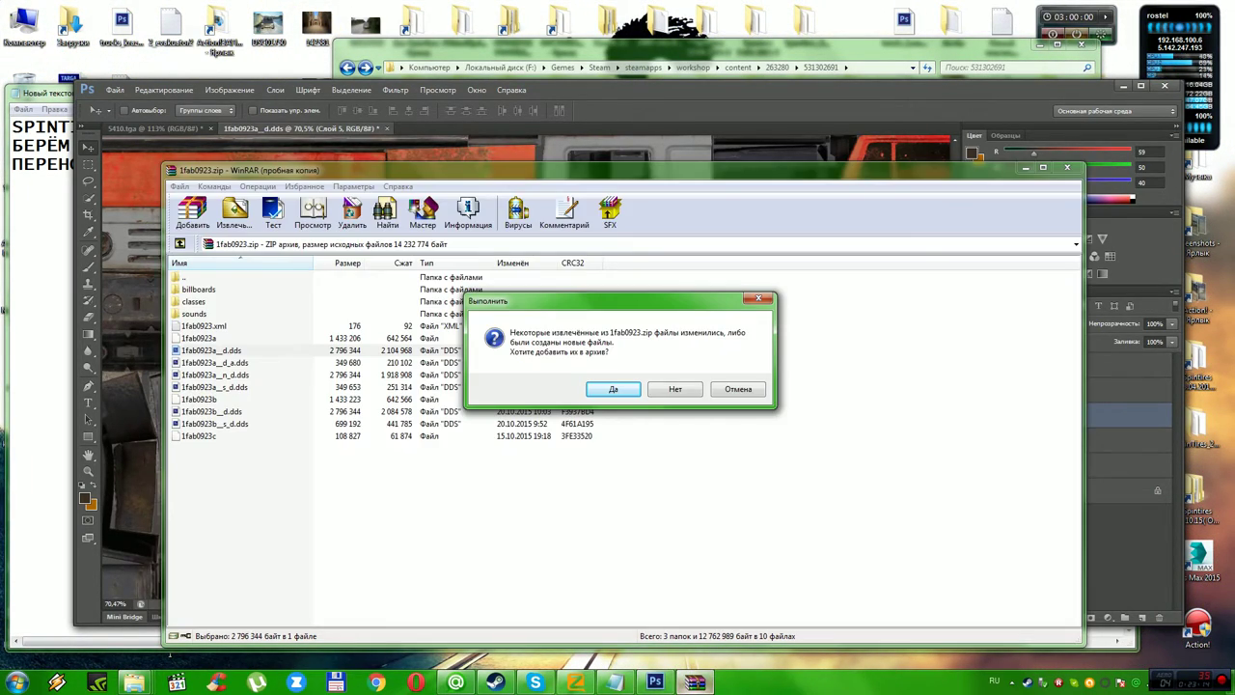
Switch to WinRAR and try to update 1fab0923.zip with the modified texture, closing the diagnostic messages and minimizing Photoshop.
{"action": "left_click", "coordinate": [695, 682]}
{"action": "left_click", "coordinate": [613, 389]}
{"action": "left_click", "coordinate": [316, 41]}
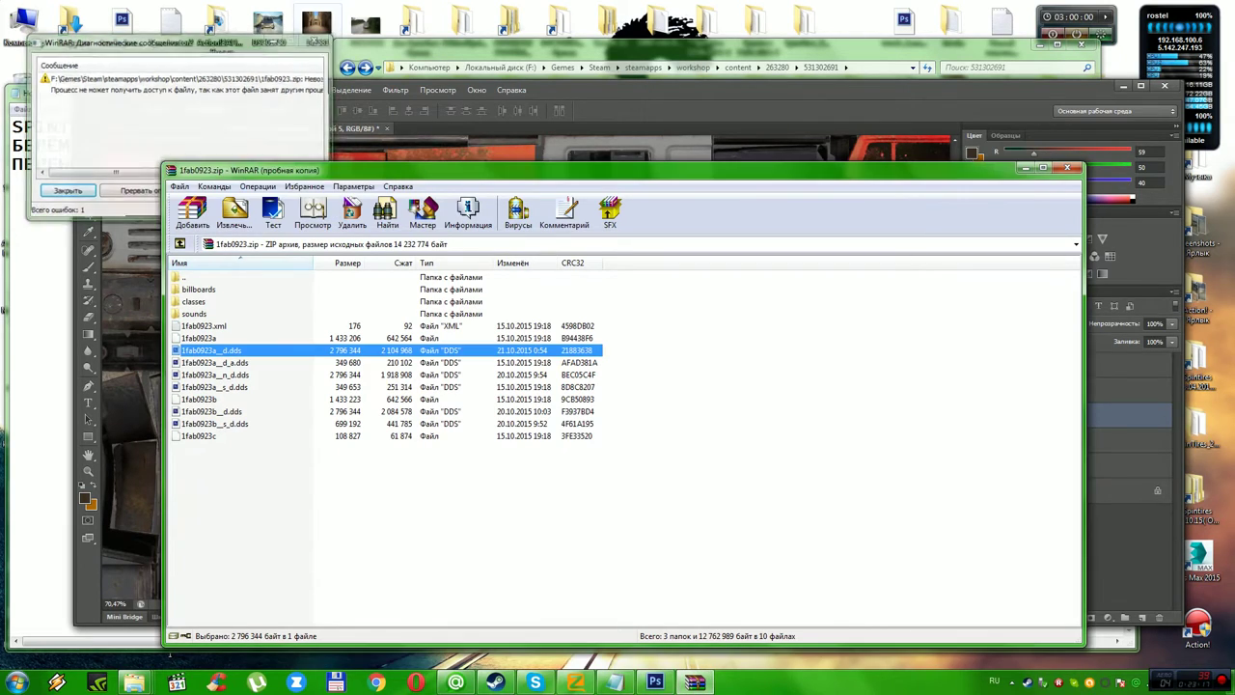
{"action": "key", "text": "Escape"}
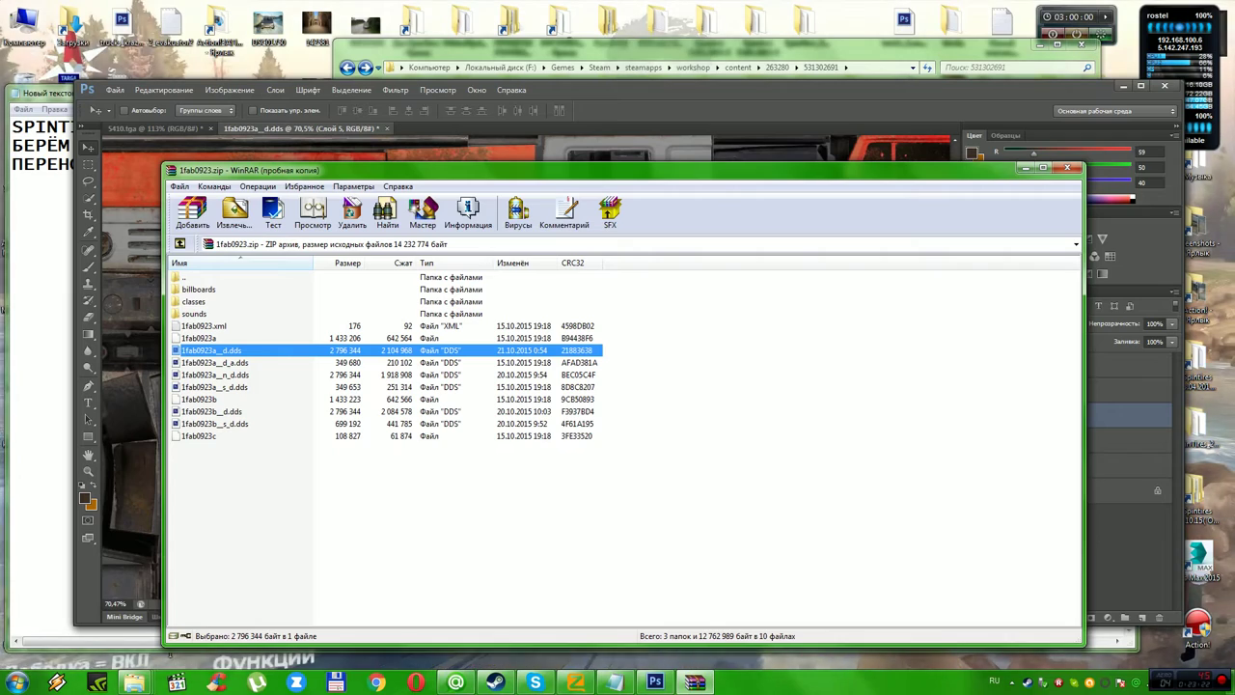
{"action": "left_click", "coordinate": [1123, 86]}
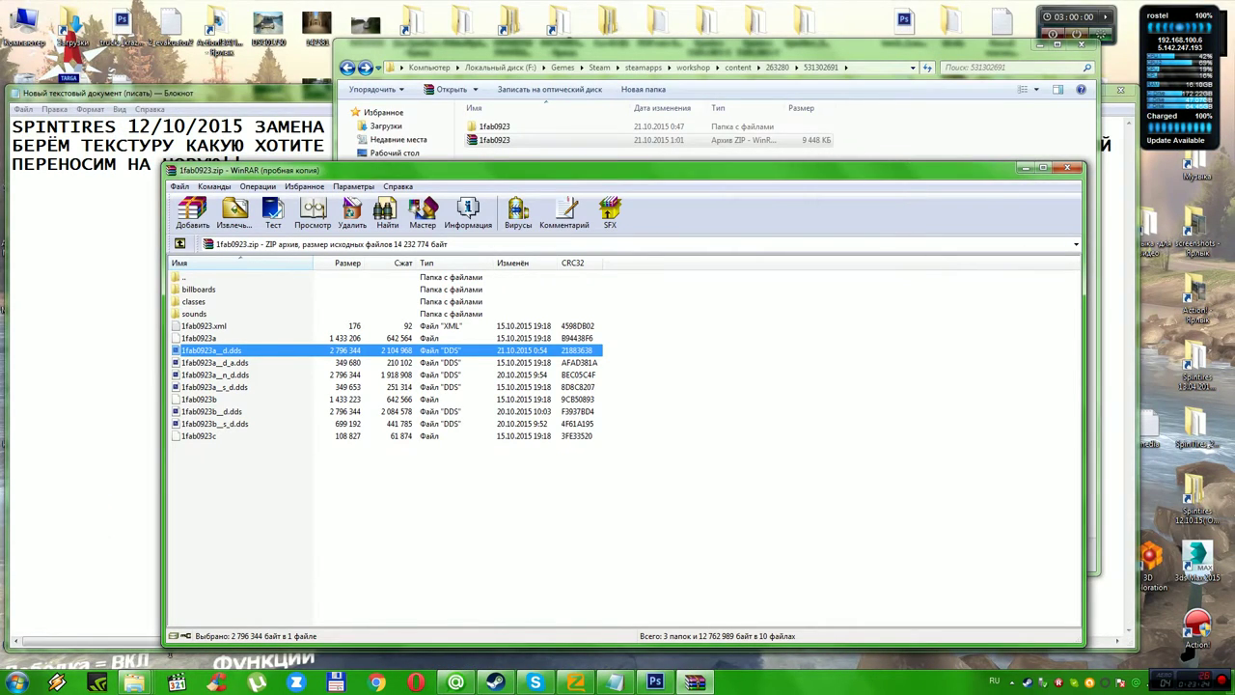
{"action": "left_click", "coordinate": [569, 384]}
Return to Photoshop, clear the old selection in 5410.tga, and compare its lower red windowed panel with the truck texture's light cab wall.
{"action": "left_click", "coordinate": [655, 682]}
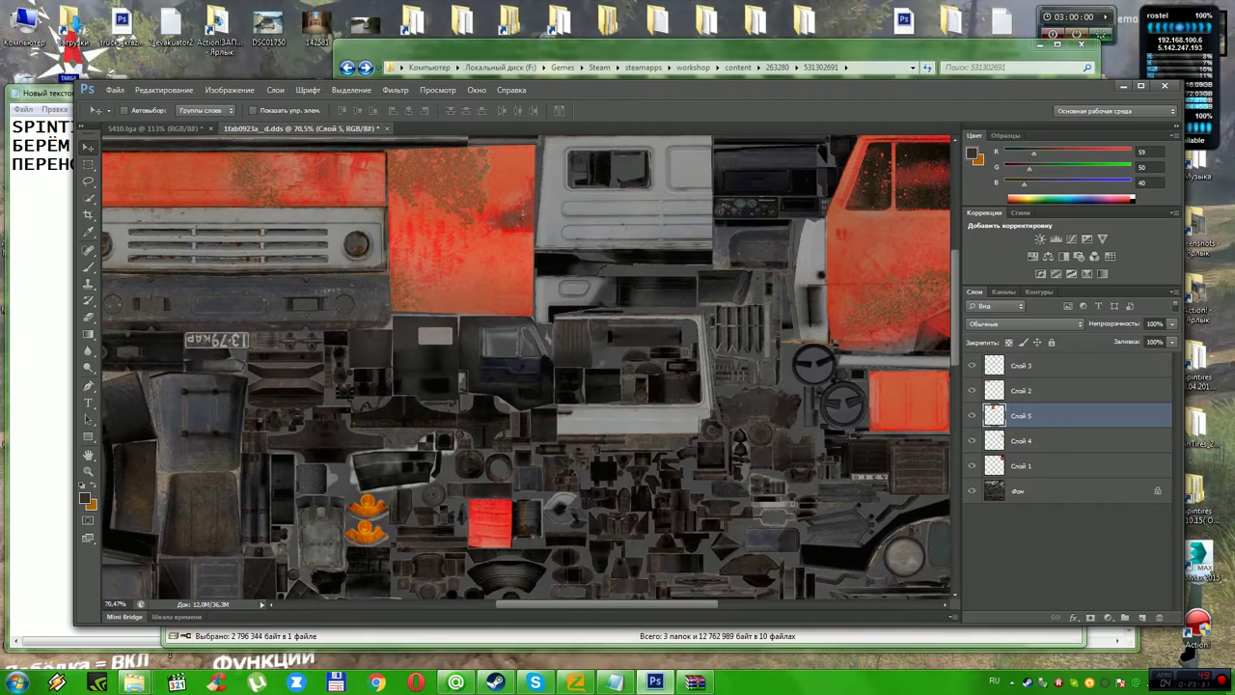
{"action": "left_click", "coordinate": [154, 128]}
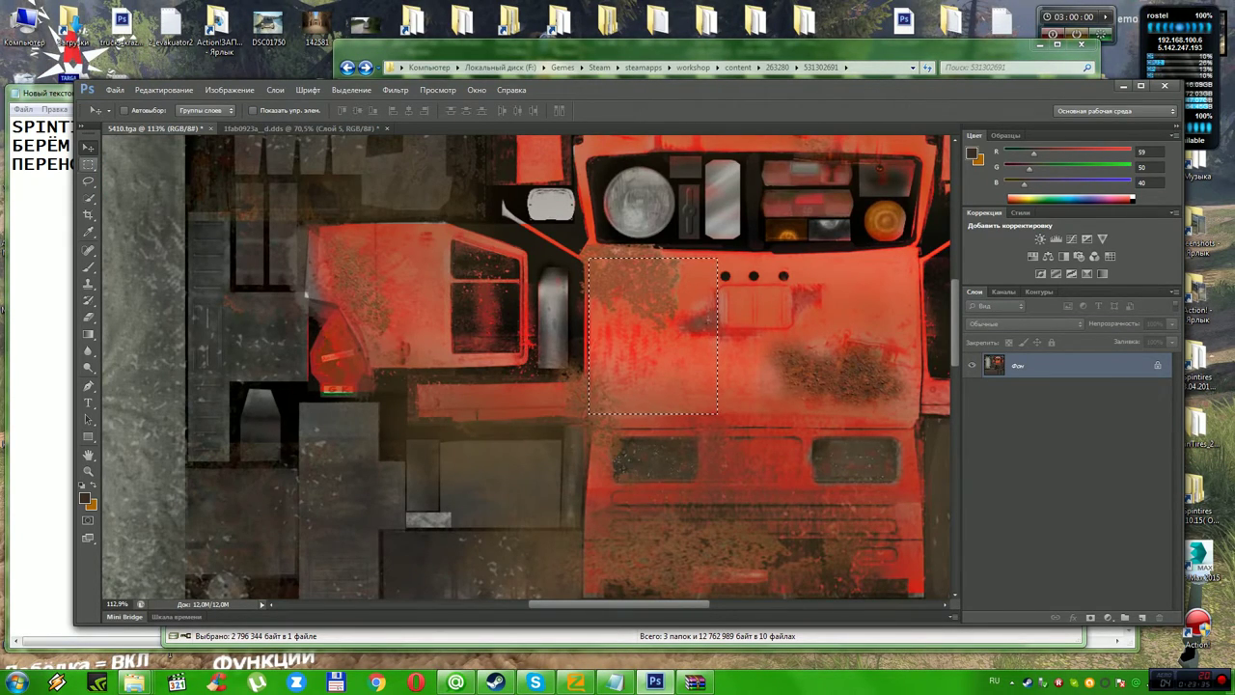
{"action": "left_click", "coordinate": [88, 165]}
{"action": "key", "text": "ctrl+d"}
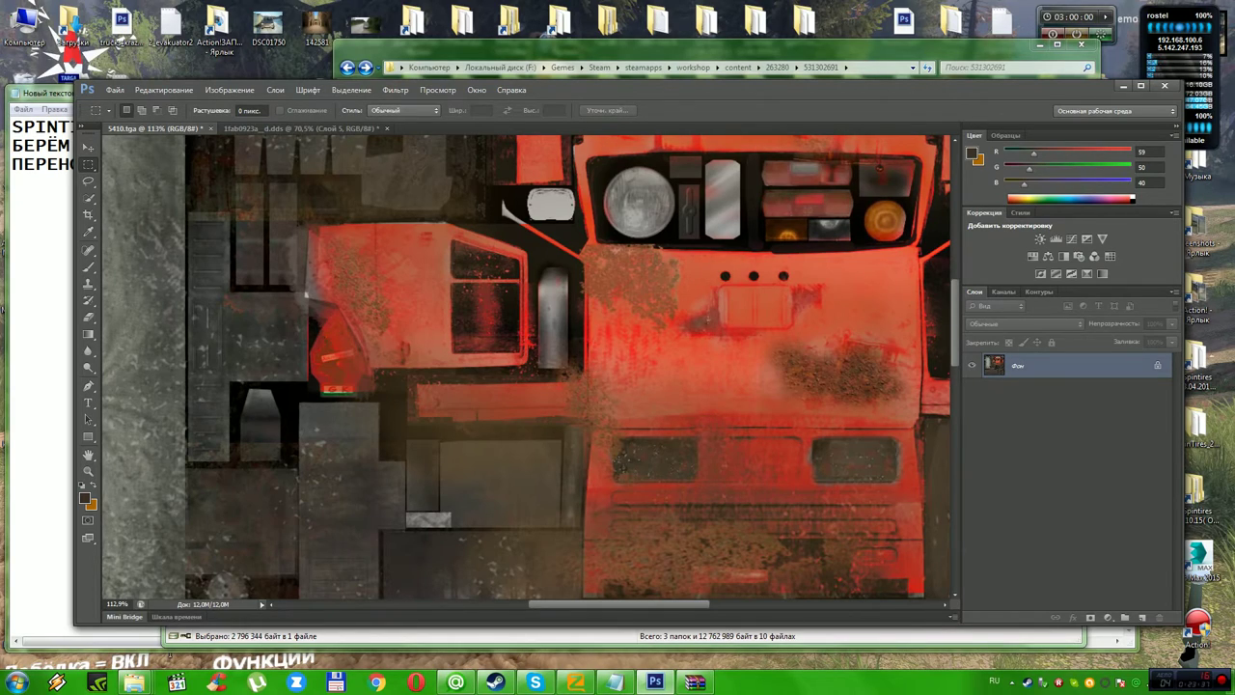
{"action": "scroll", "coordinate": [531, 367], "scroll_direction": "down", "scroll_amount": 3}
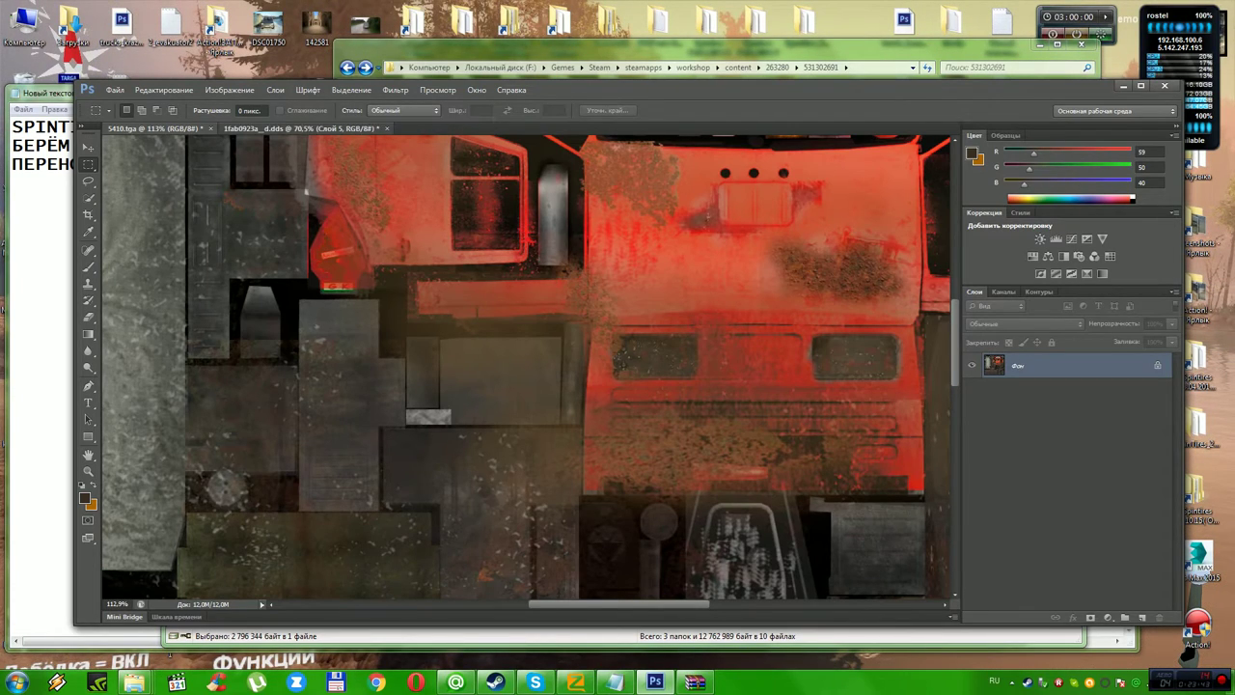
{"action": "left_click", "coordinate": [299, 129]}
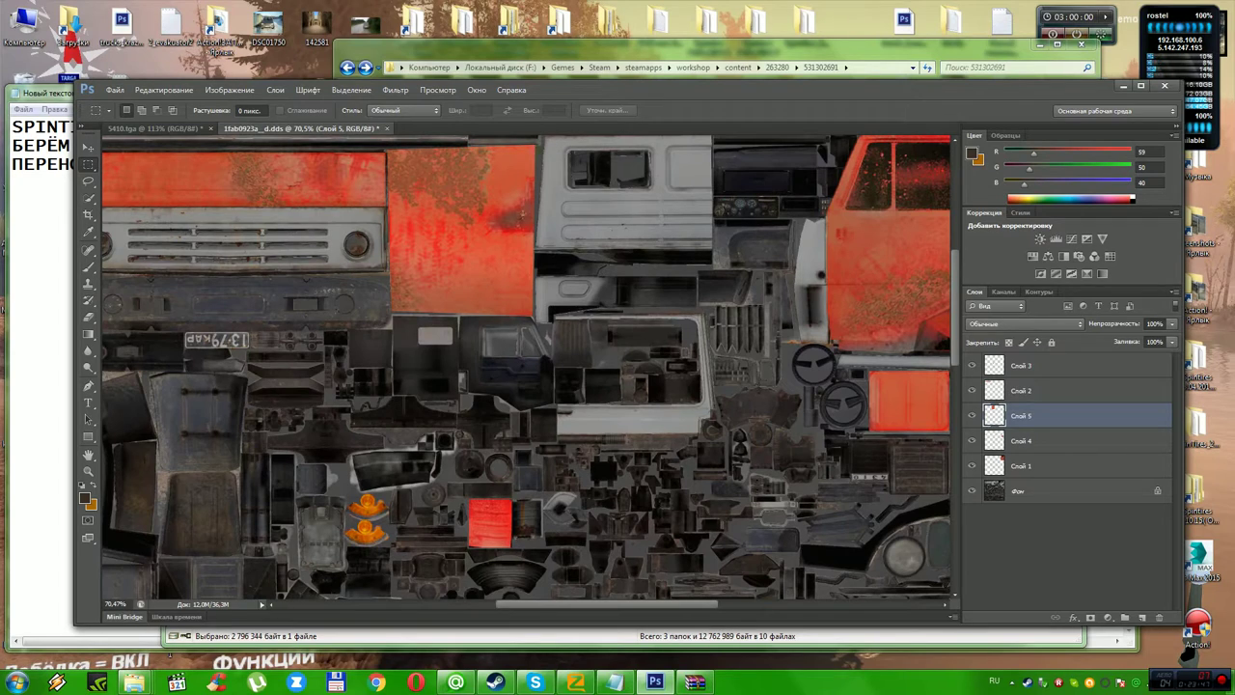
{"action": "left_click", "coordinate": [157, 128]}
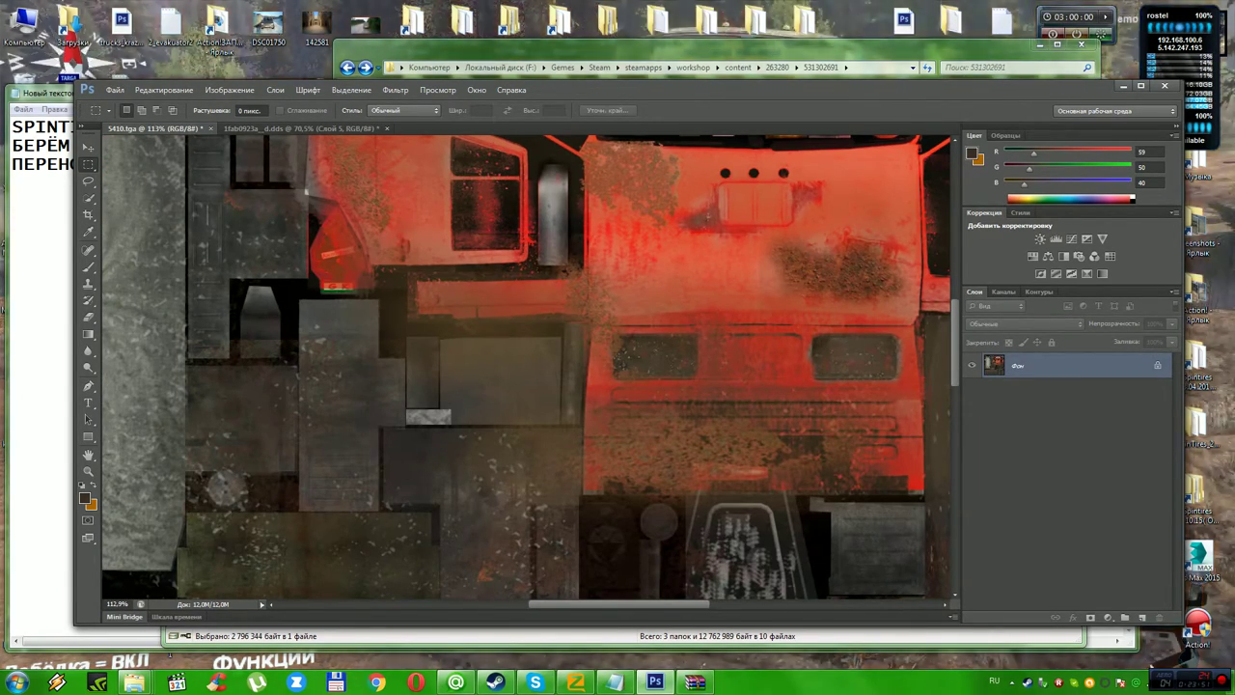
{"action": "left_click_drag", "start_coordinate": [585, 303], "coordinate": [626, 437]}
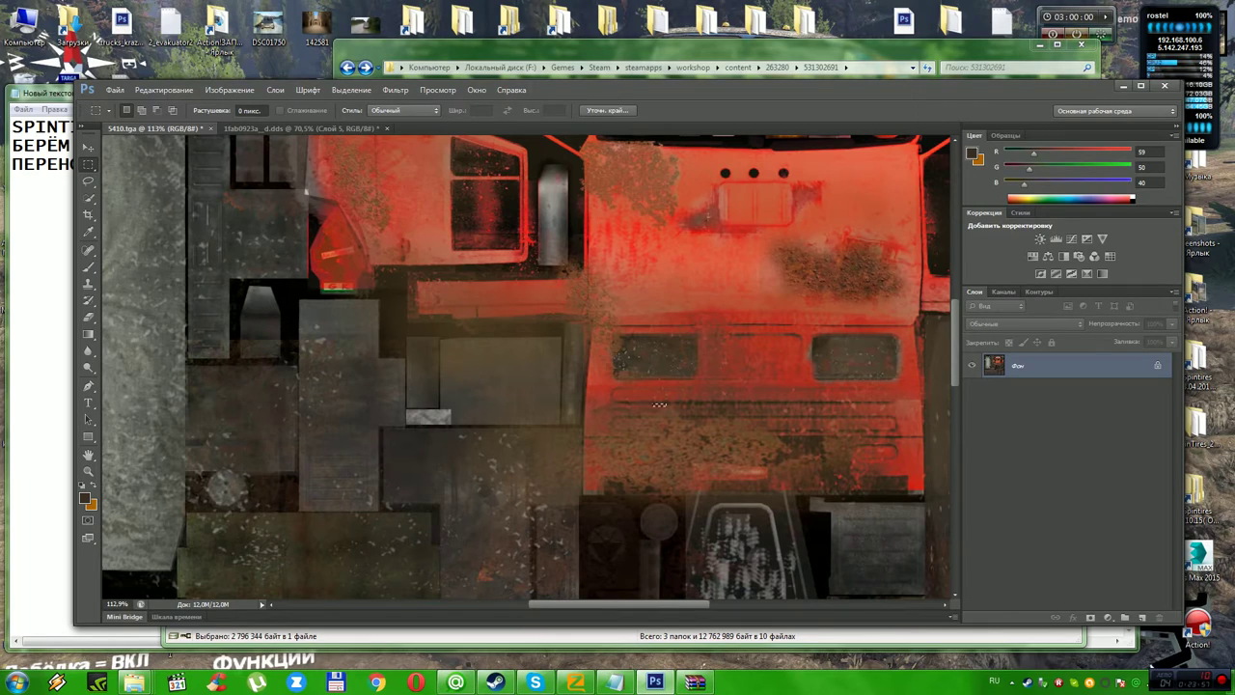
{"action": "left_click_drag", "start_coordinate": [586, 324], "coordinate": [590, 431]}
{"action": "left_click", "coordinate": [653, 437]}
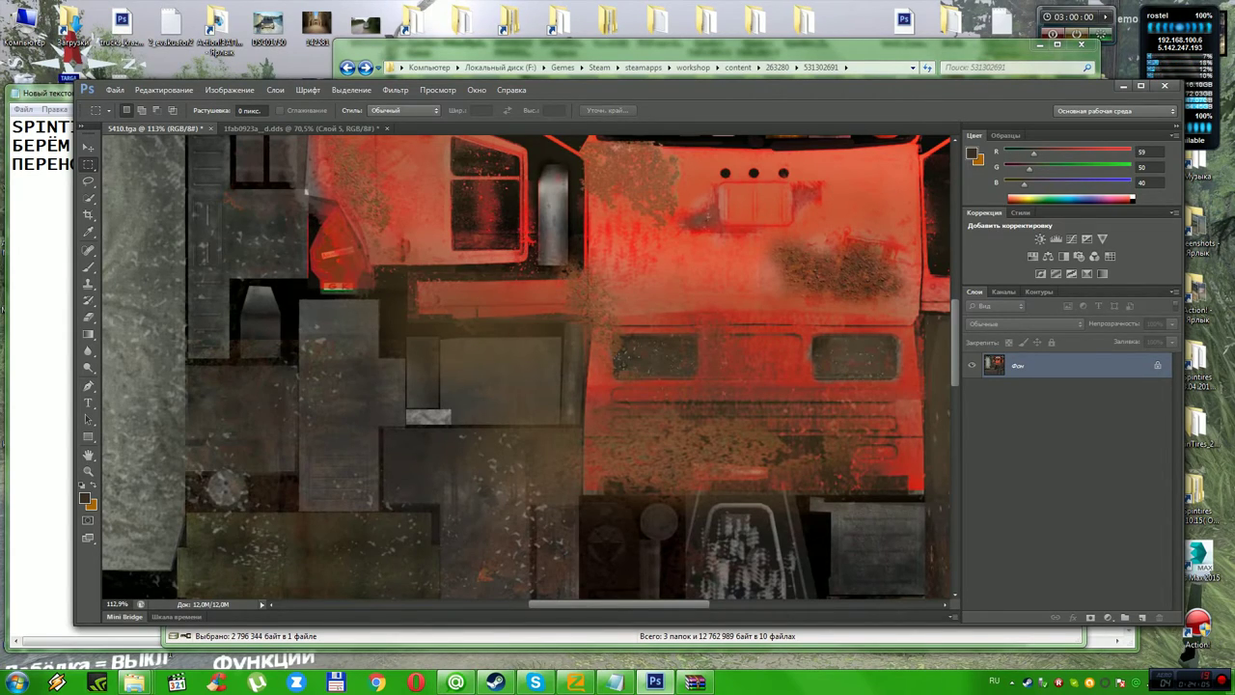
{"action": "left_click_drag", "start_coordinate": [585, 436], "coordinate": [593, 351]}
{"action": "key", "text": "ctrl+d"}
Copy a rectangle around the left window of 5410.tga's lower red panel and paste it into 1fab0923a__d.dds.
{"action": "left_click_drag", "start_coordinate": [585, 435], "coordinate": [758, 327]}
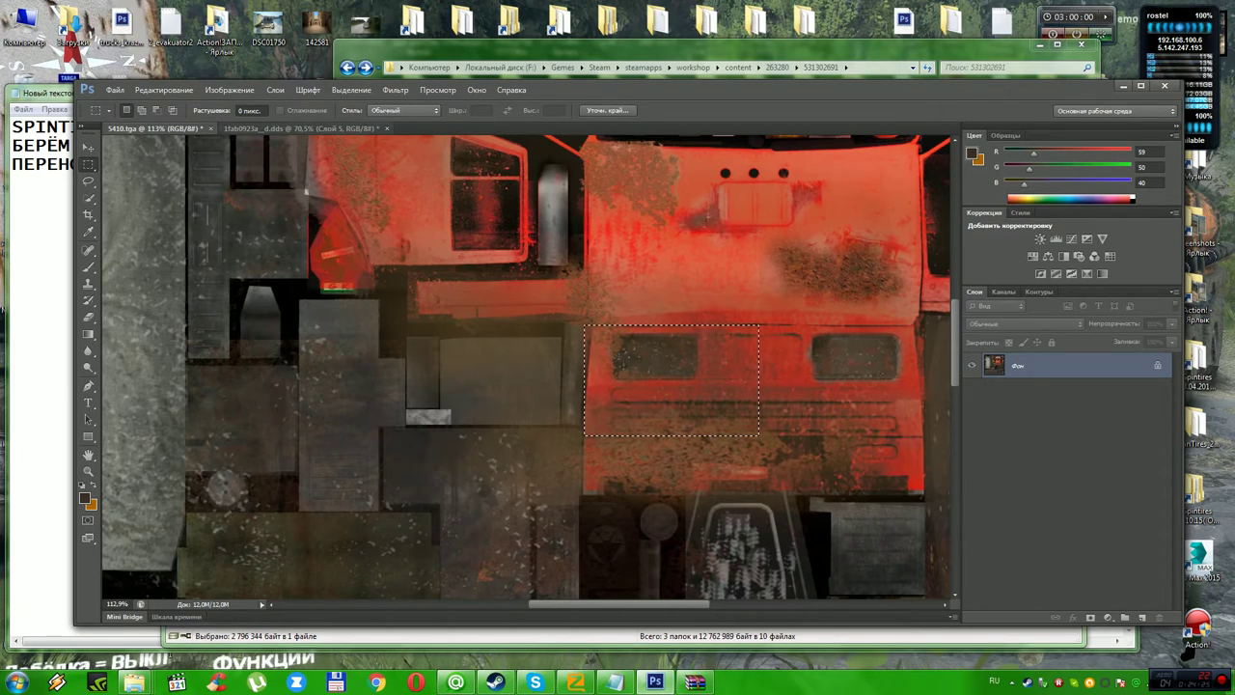
{"action": "left_click", "coordinate": [304, 128]}
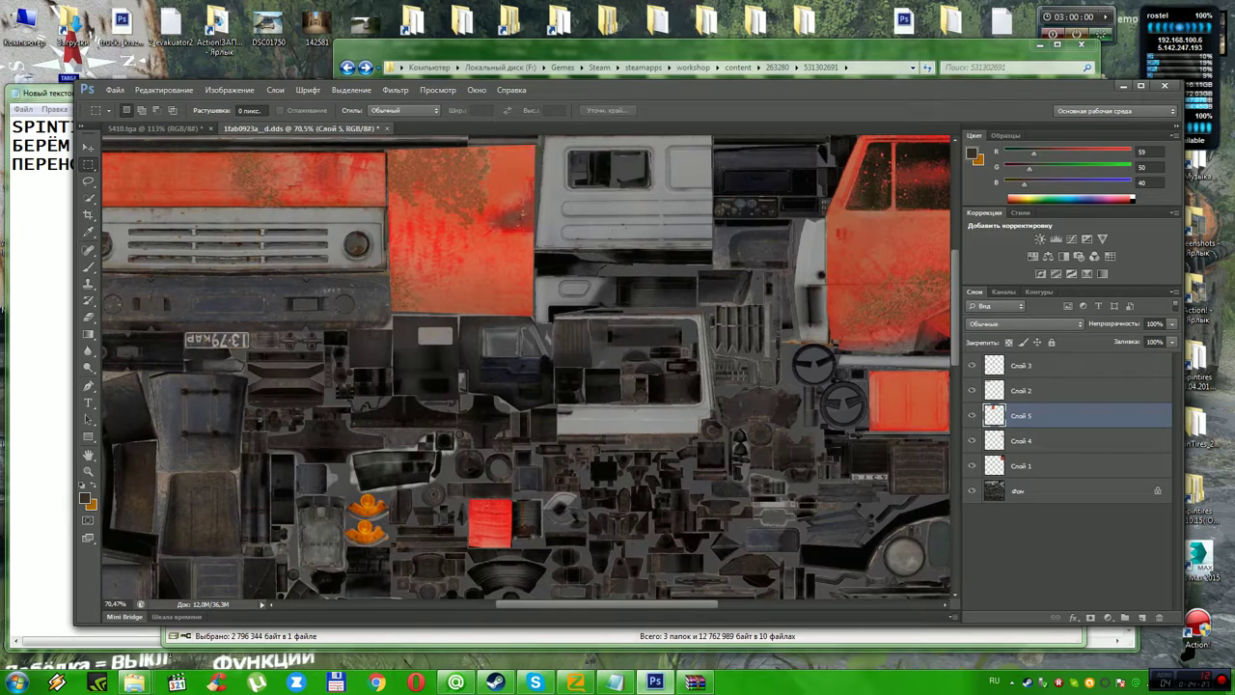
{"action": "key", "text": "ctrl+v"}
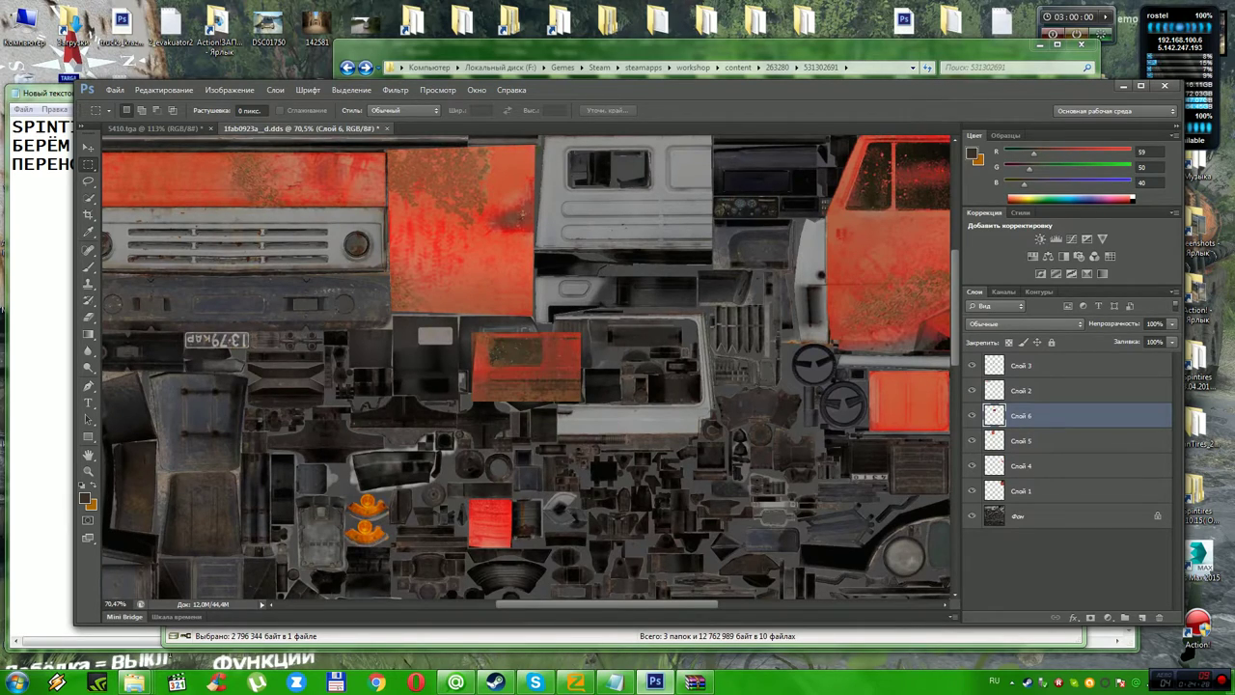
Move the pasted windowed patch on Слой 6 onto the light rear cab wall beside the red ribbed panel.
{"action": "scroll", "coordinate": [526, 366], "scroll_direction": "up", "scroll_amount": 2}
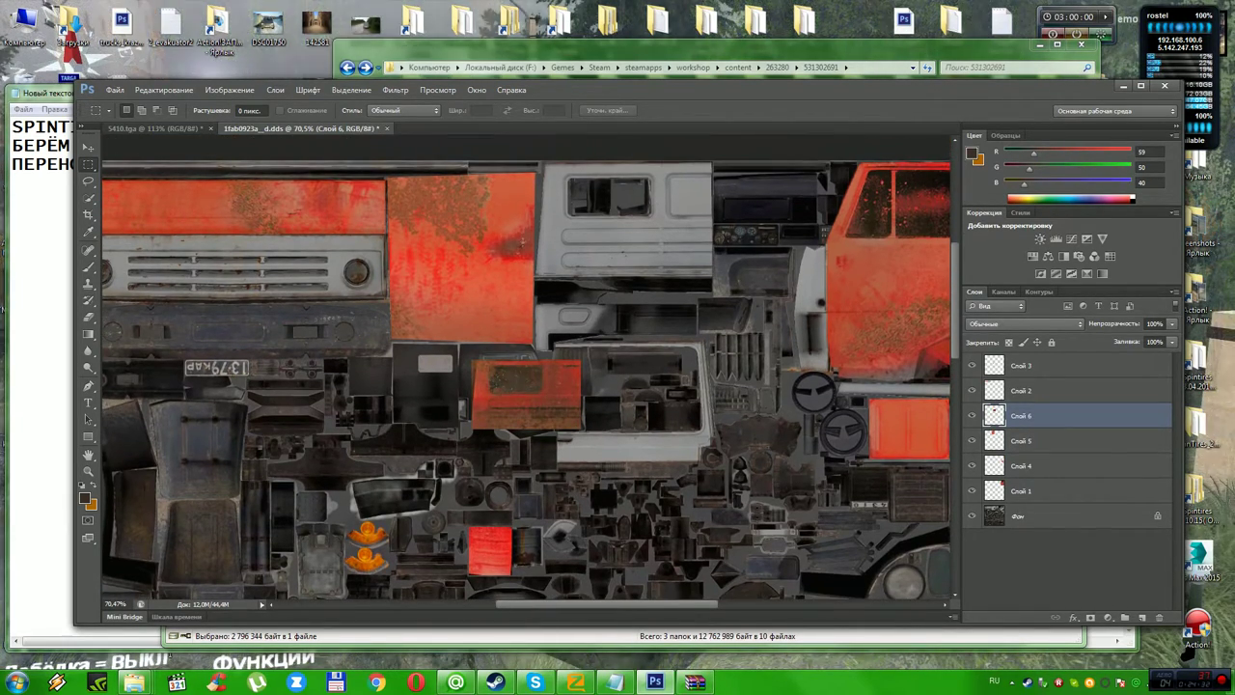
{"action": "key", "text": "v"}
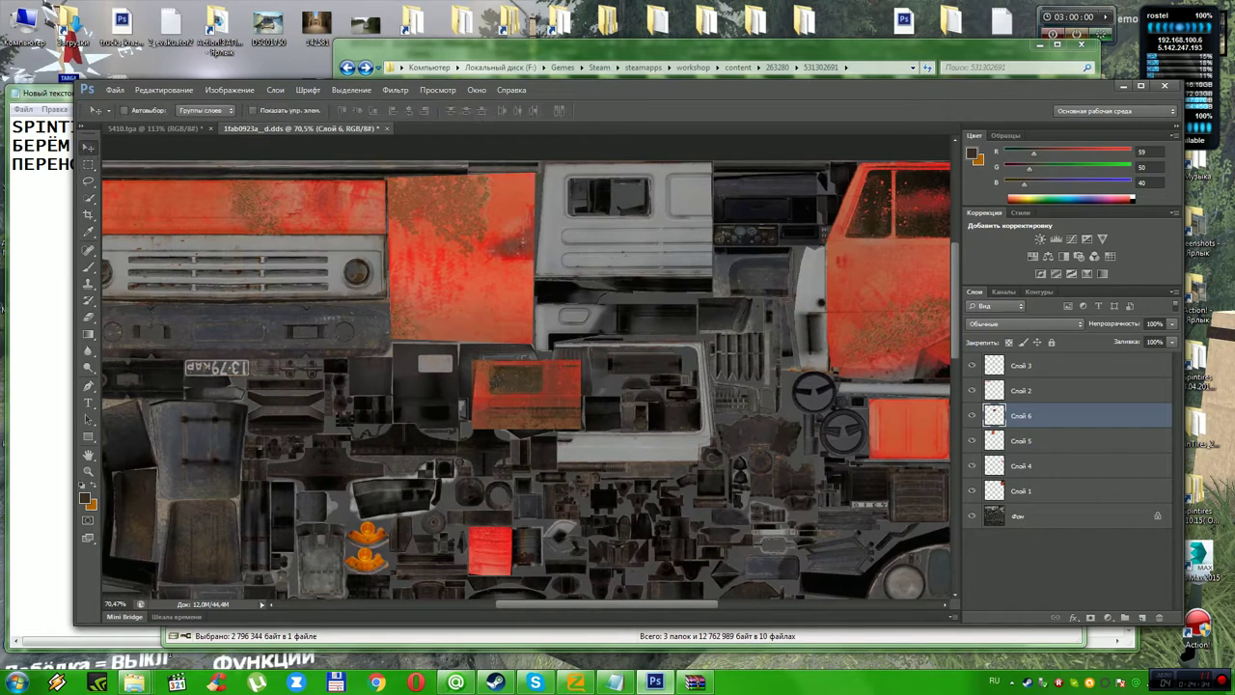
{"action": "left_click_drag", "start_coordinate": [523, 368], "coordinate": [614, 191]}
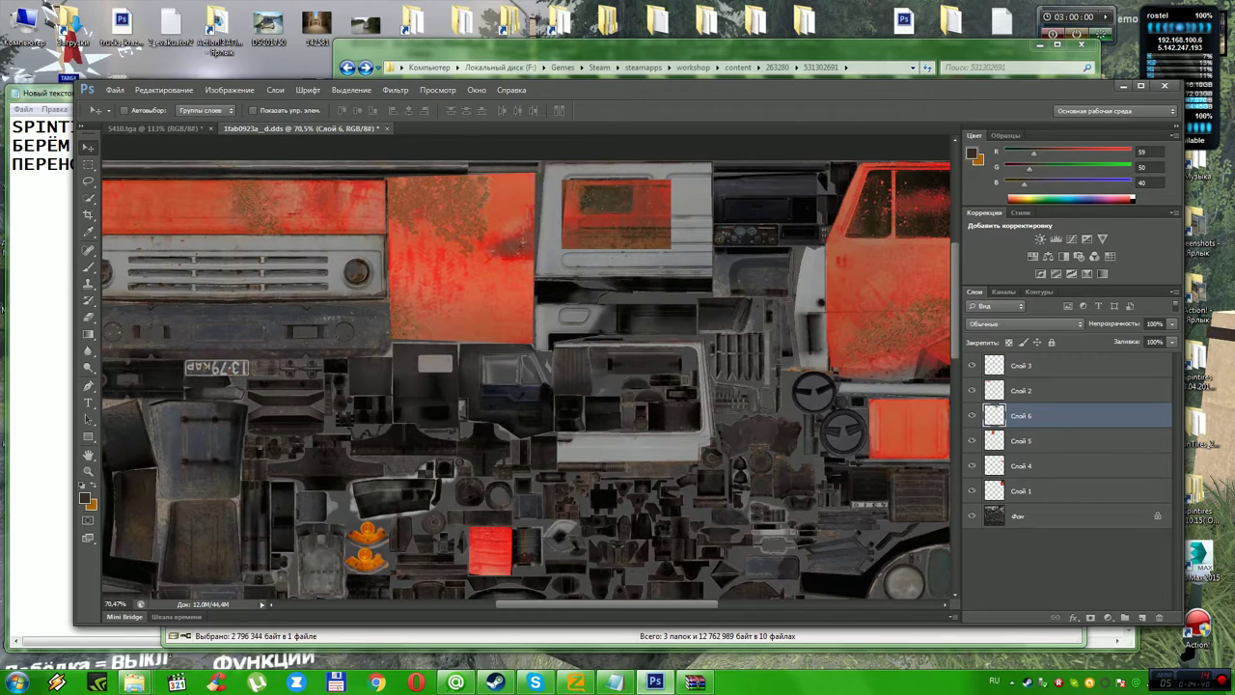
Scale the patch on Слой 6 to 161.83% width and 166.67% height to cover the rear cab wall, and apply the transformation.
{"action": "left_click", "coordinate": [164, 89]}
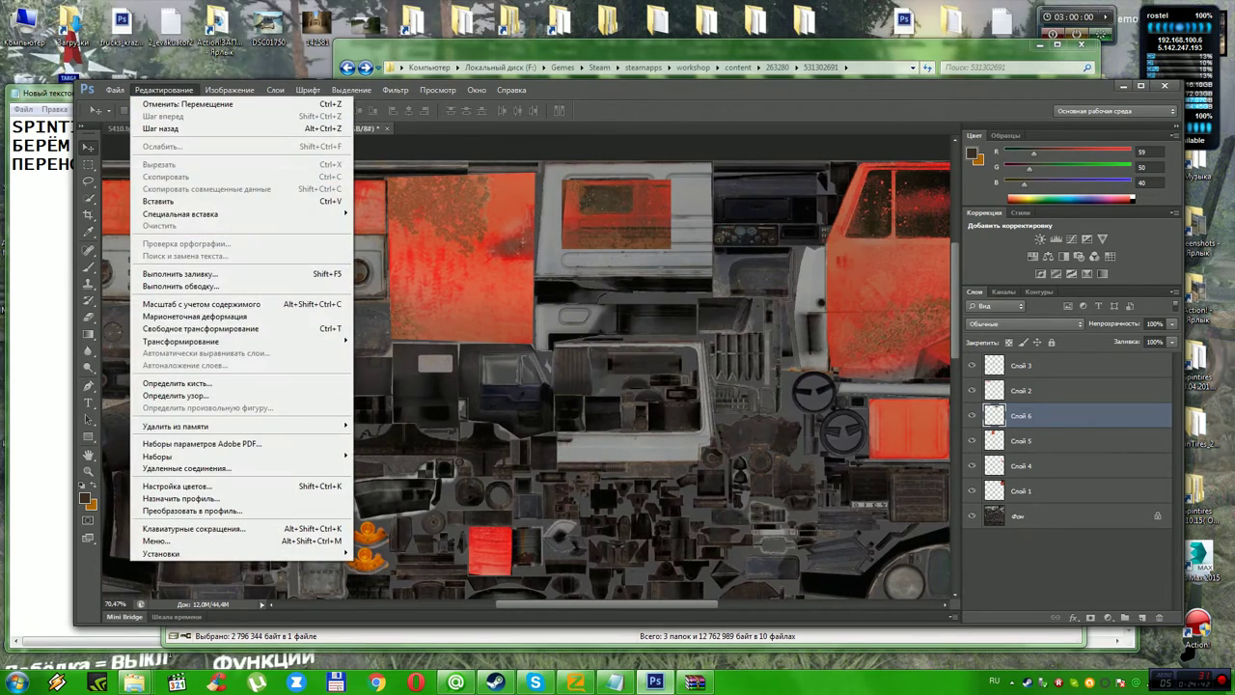
{"action": "mouse_move", "coordinate": [242, 342]}
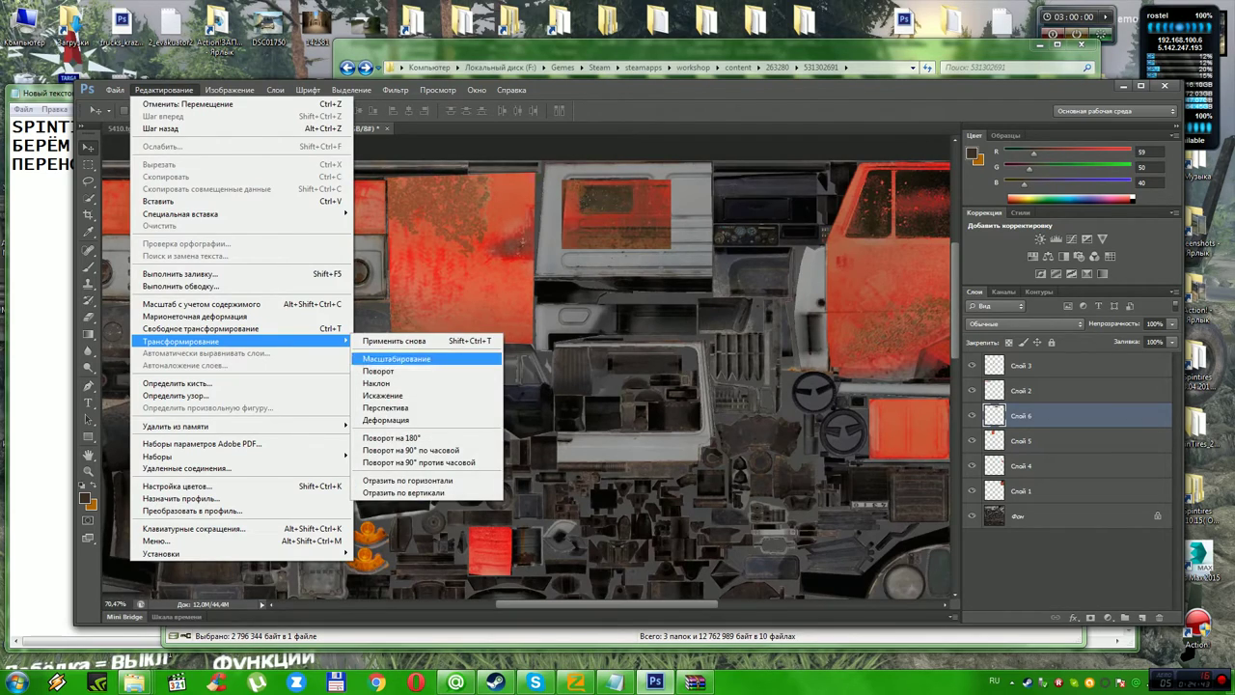
{"action": "left_click", "coordinate": [395, 358]}
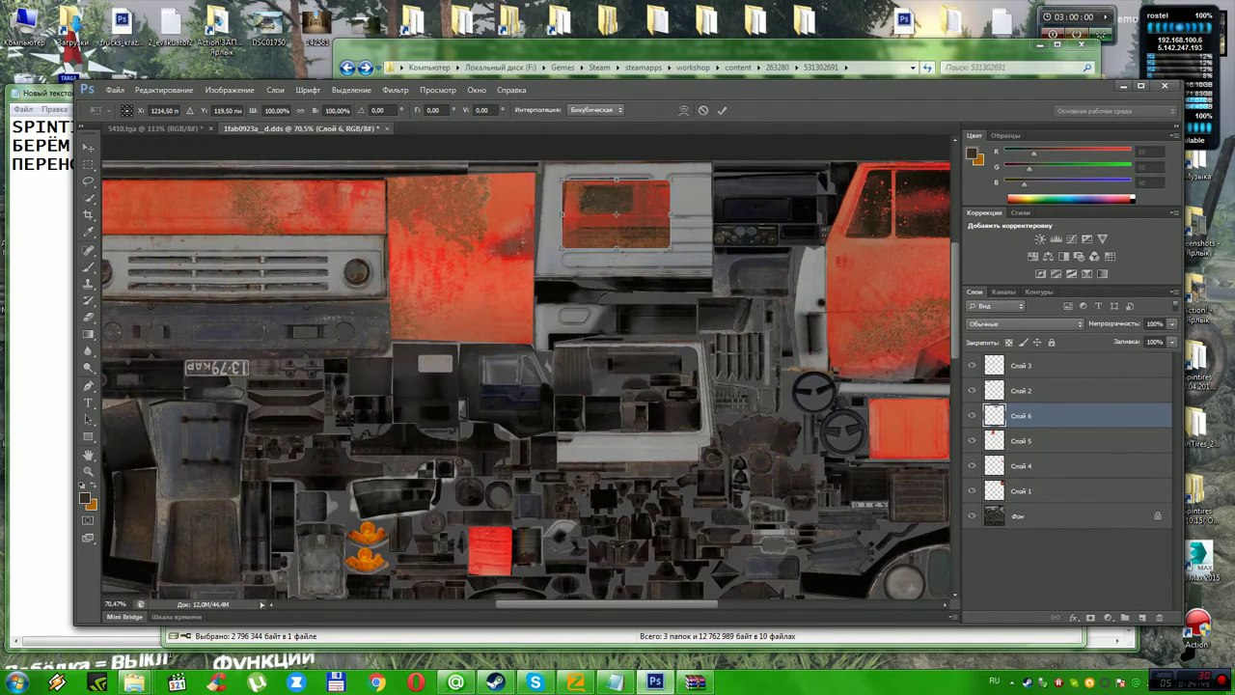
{"action": "left_click_drag", "start_coordinate": [616, 179], "coordinate": [615, 164]}
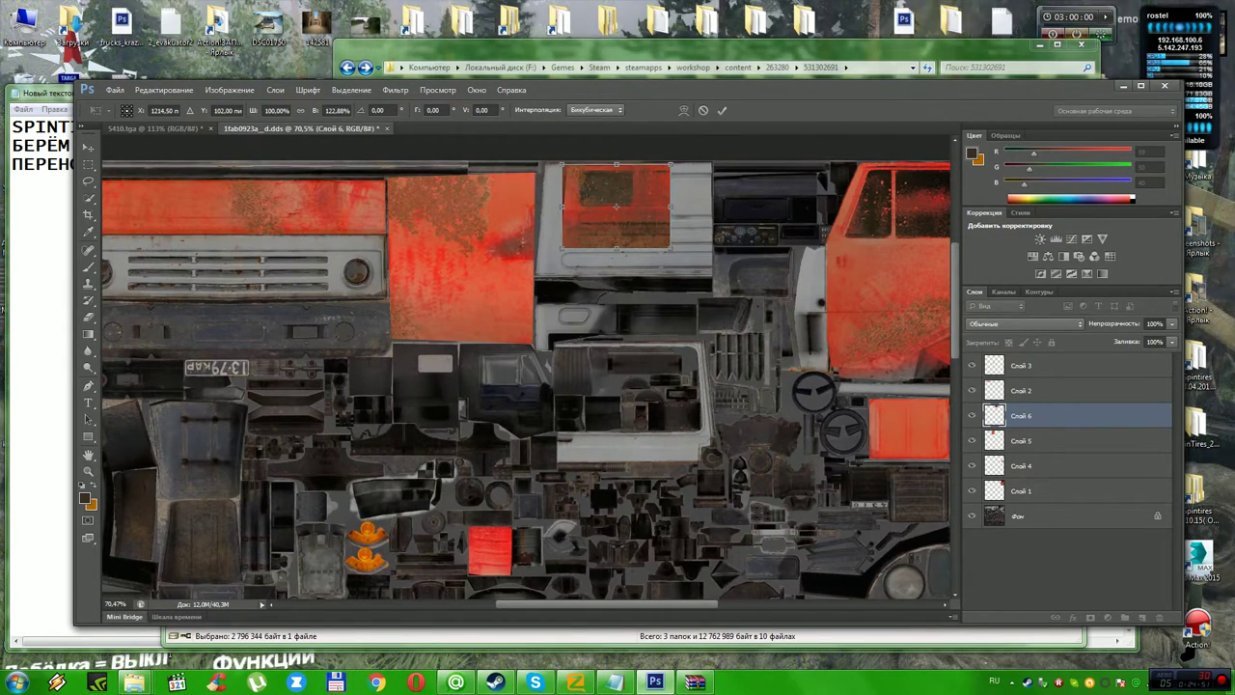
{"action": "left_click_drag", "start_coordinate": [616, 248], "coordinate": [616, 277]}
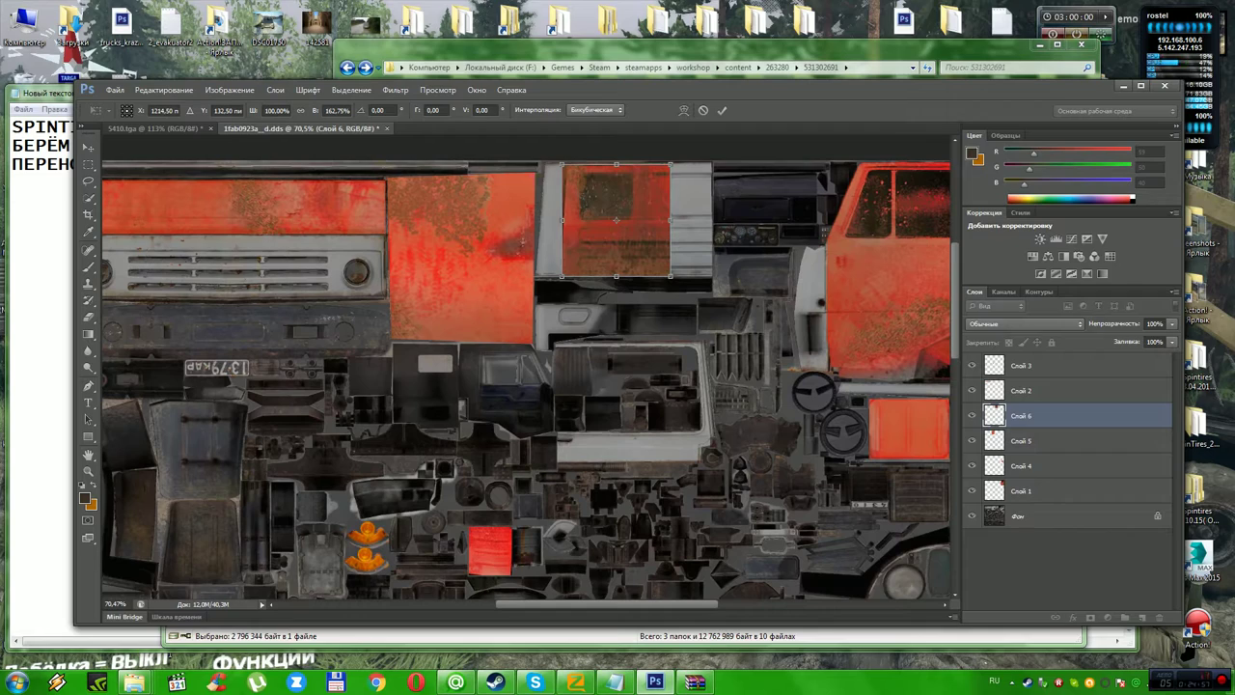
{"action": "left_click_drag", "start_coordinate": [562, 220], "coordinate": [552, 220]}
{"action": "left_click_drag", "start_coordinate": [545, 220], "coordinate": [535, 220]}
{"action": "left_click_drag", "start_coordinate": [670, 220], "coordinate": [712, 220]}
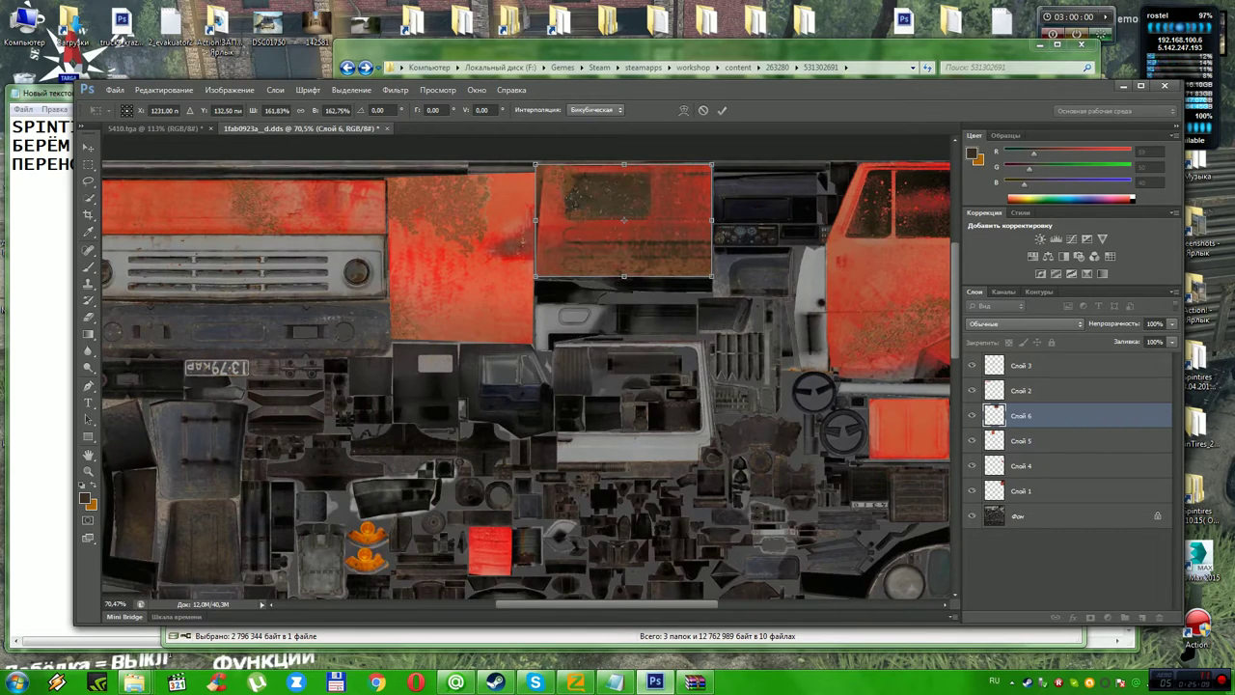
{"action": "left_click_drag", "start_coordinate": [624, 164], "coordinate": [625, 161]}
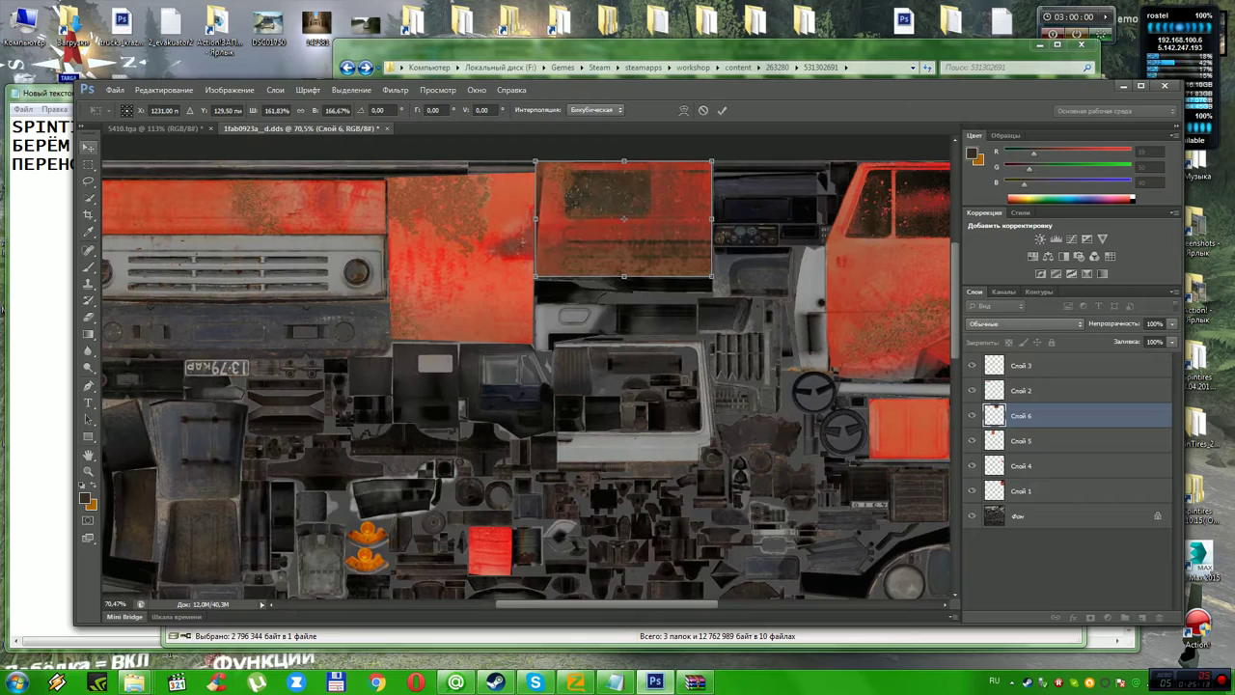
{"action": "left_click", "coordinate": [88, 146]}
{"action": "key", "text": "Return"}
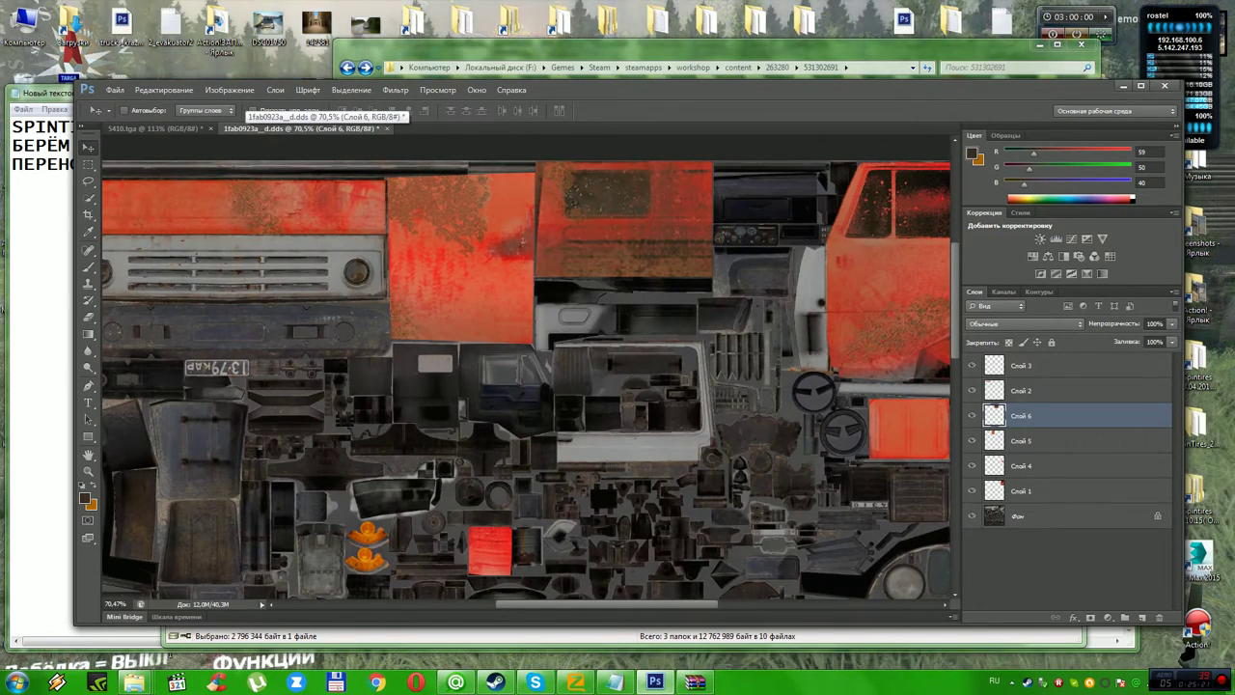
Save the texture as D3D/DDS over 1fab0923a__d.dds using DXT1 without alpha and generated MIP maps, and update it in 1fab0923.zip in WinRAR.
{"action": "left_click", "coordinate": [113, 89]}
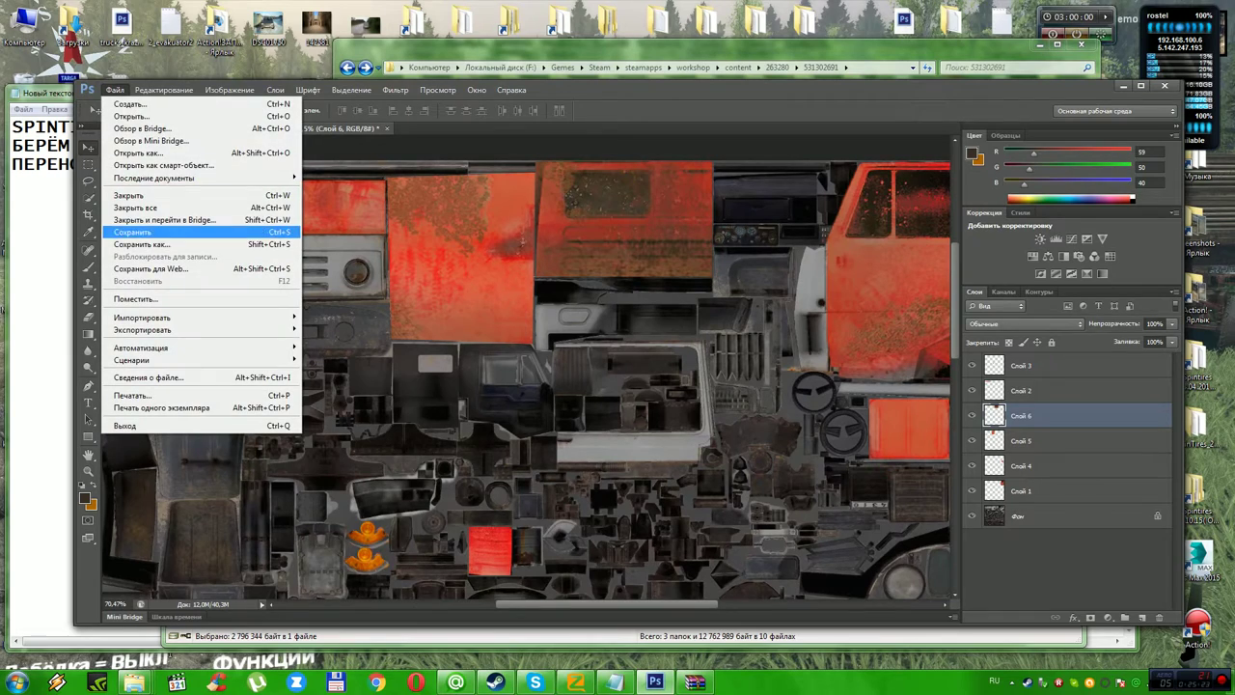
{"action": "left_click", "coordinate": [141, 244]}
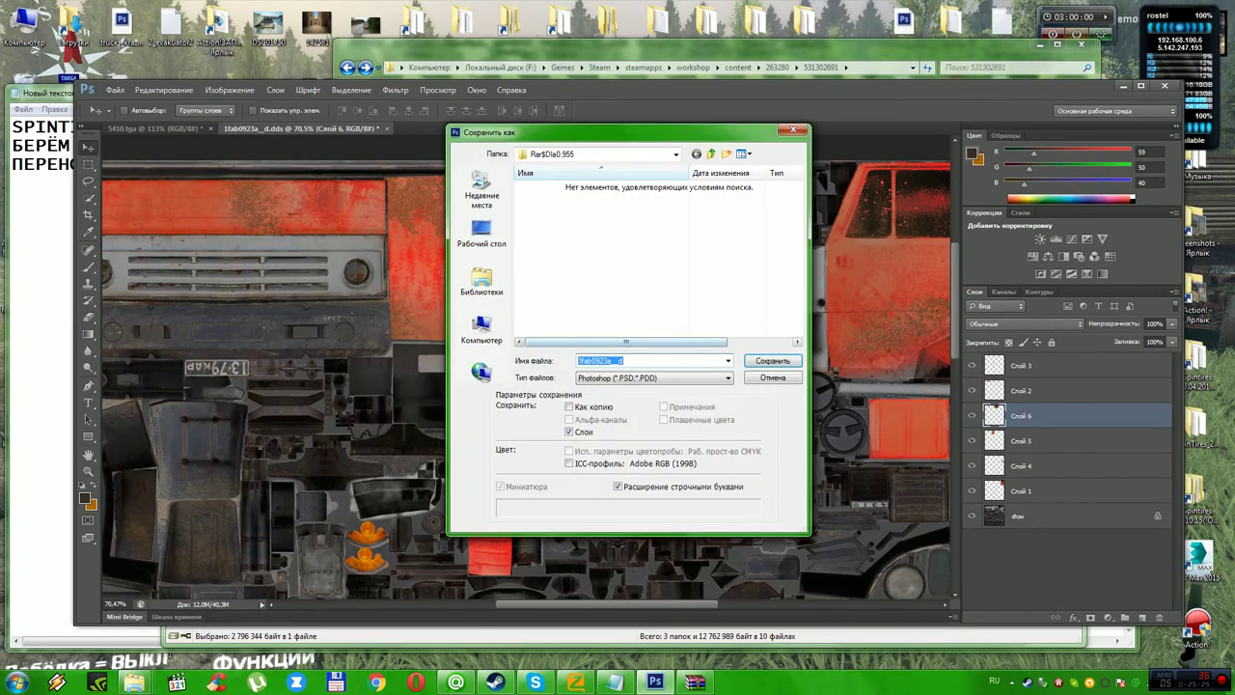
{"action": "left_click", "coordinate": [676, 378]}
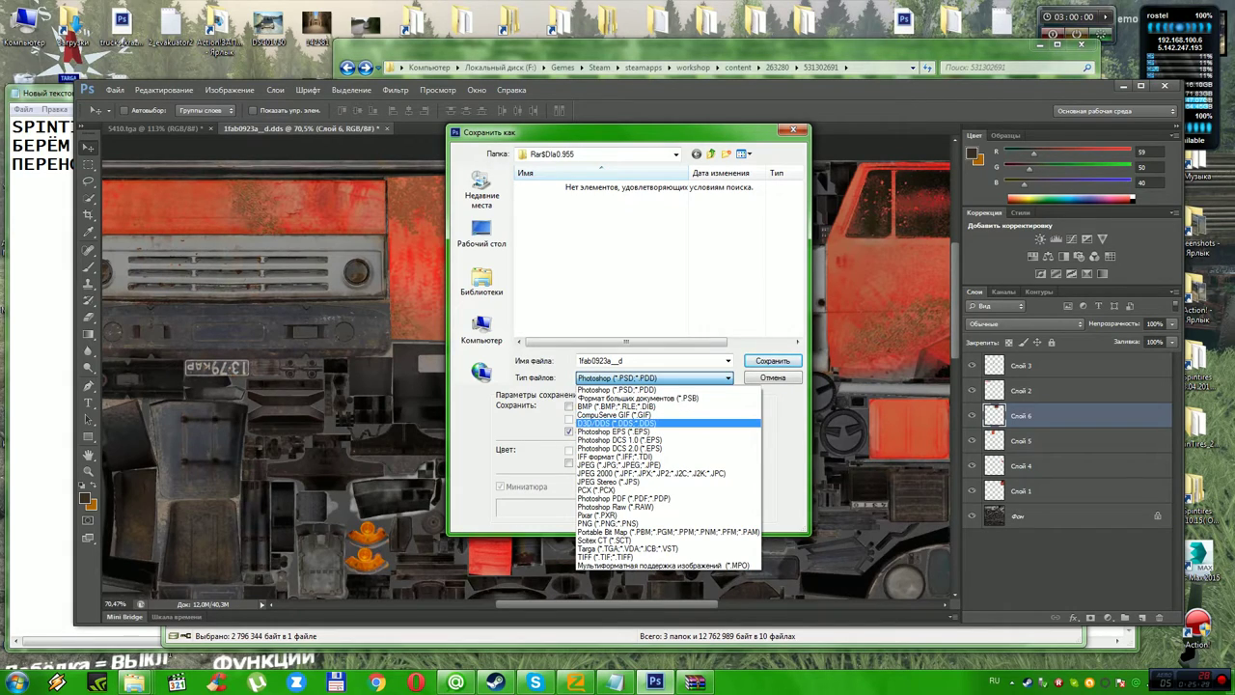
{"action": "left_click", "coordinate": [618, 423]}
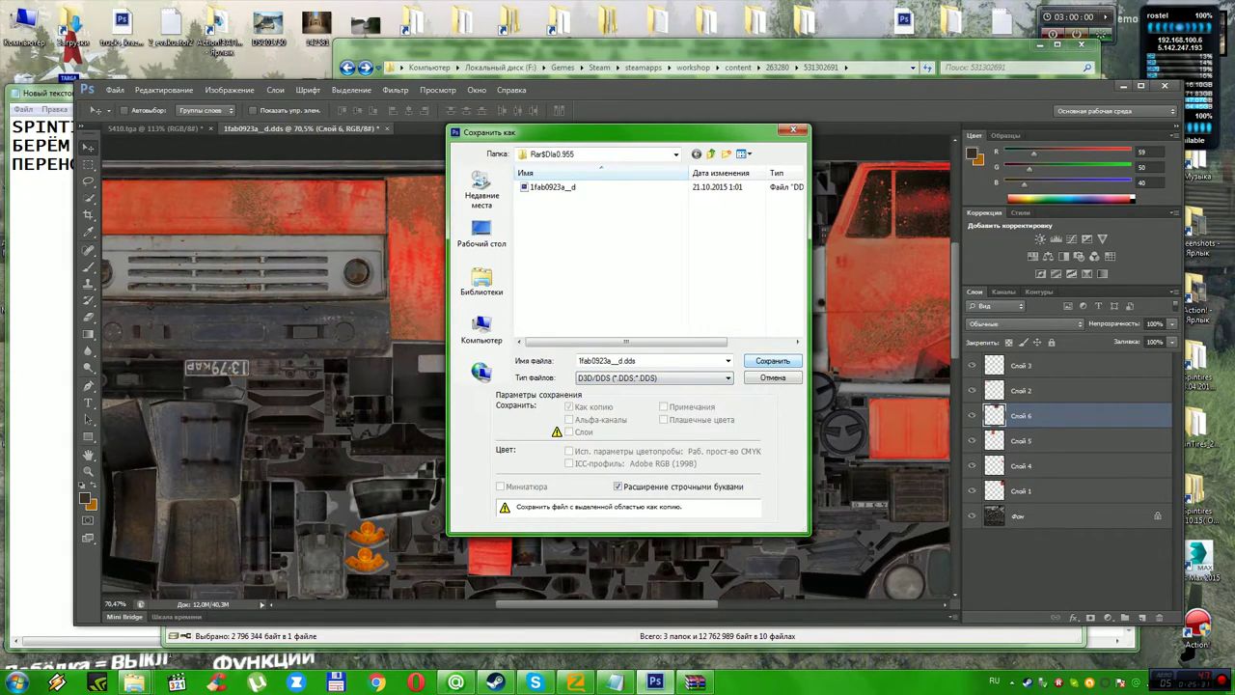
{"action": "key", "text": "Return"}
{"action": "key", "text": "Return"}
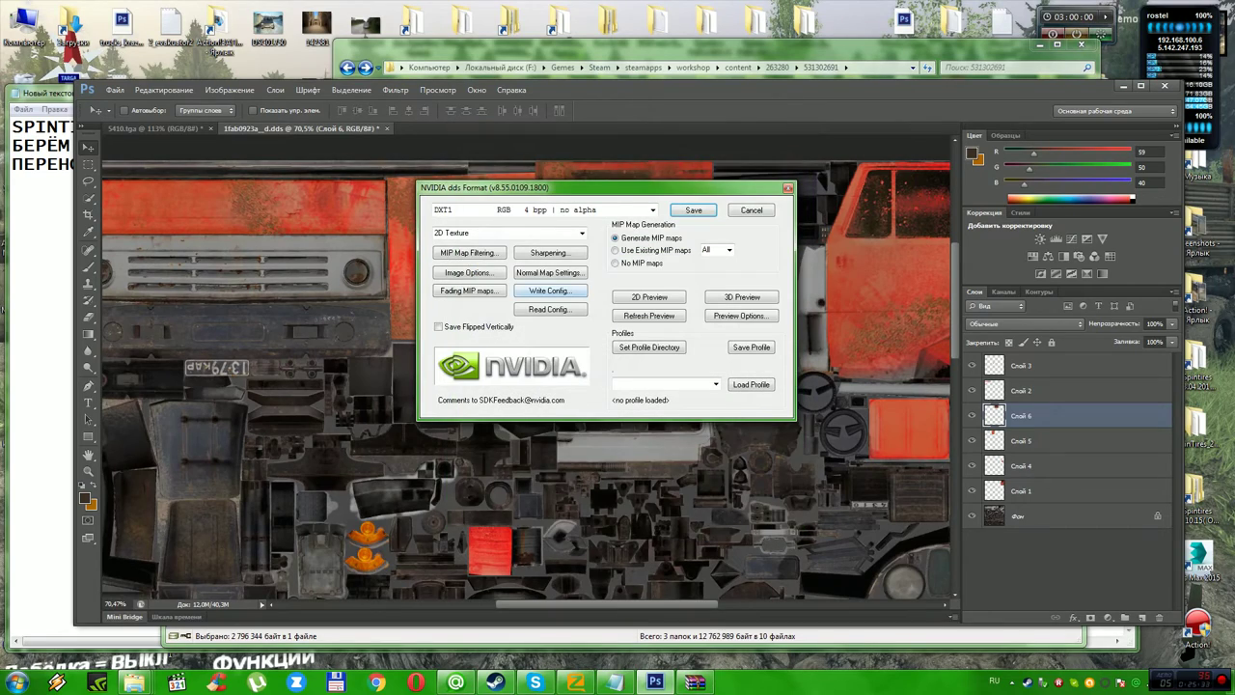
{"action": "key", "text": "Return"}
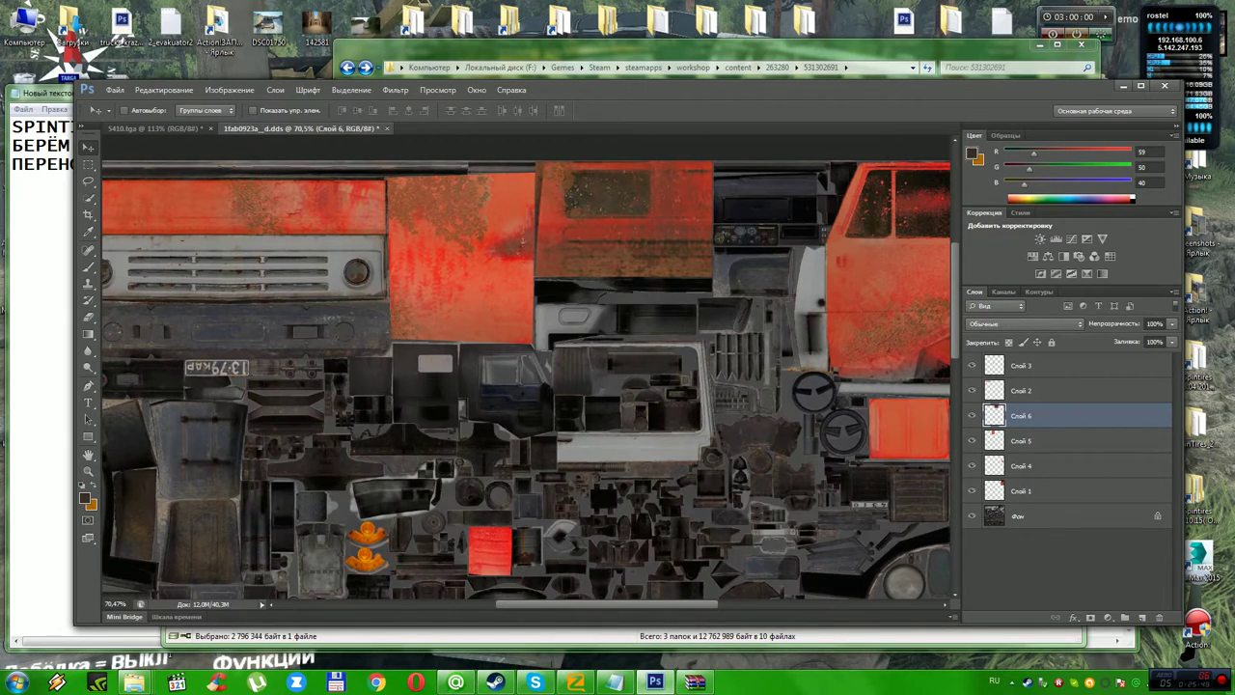
{"action": "left_click", "coordinate": [695, 682]}
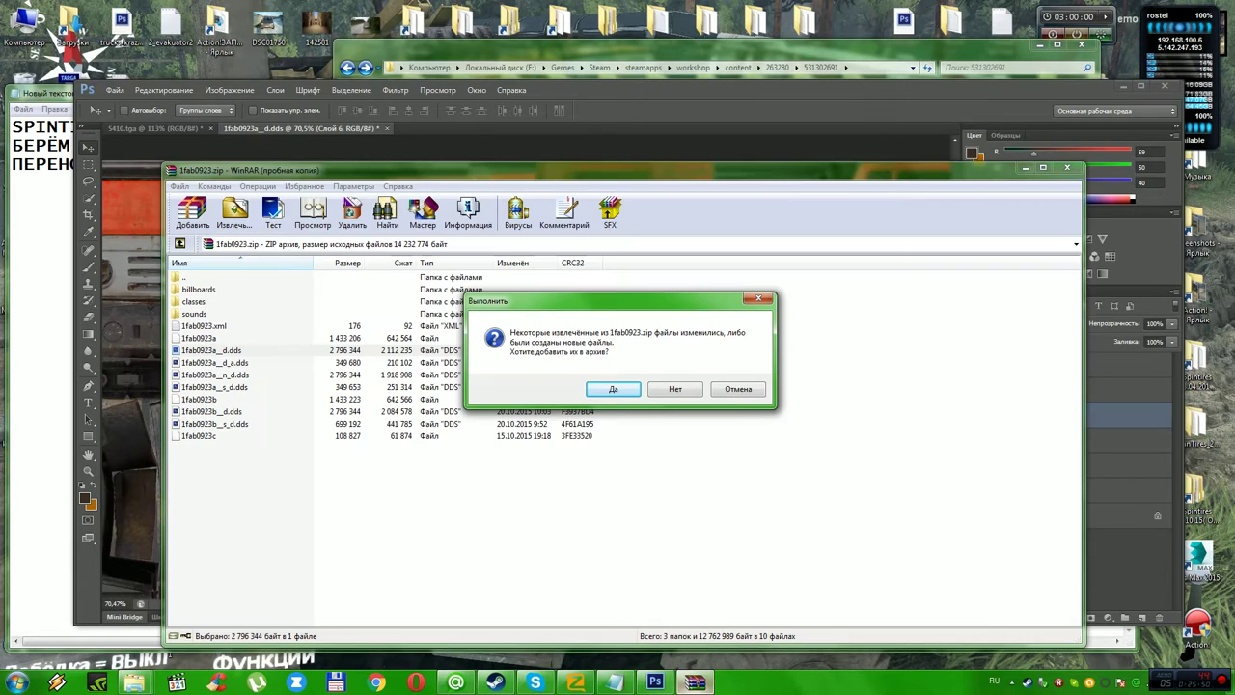
{"action": "key", "text": "Return"}
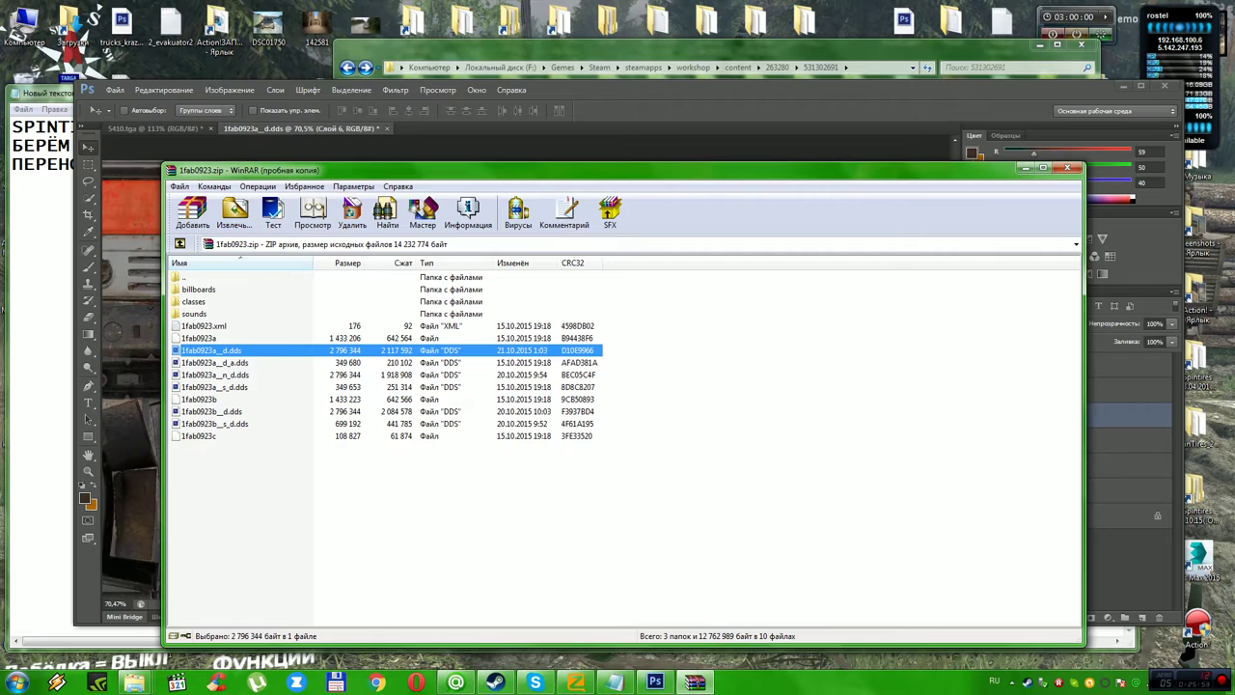
Run the "Полная очистка SpinTires" cleanup file from the Spintires game folder, and launch SpinTires past its intro.
{"action": "double_click", "coordinate": [1199, 496]}
{"action": "double_click", "coordinate": [564, 191]}
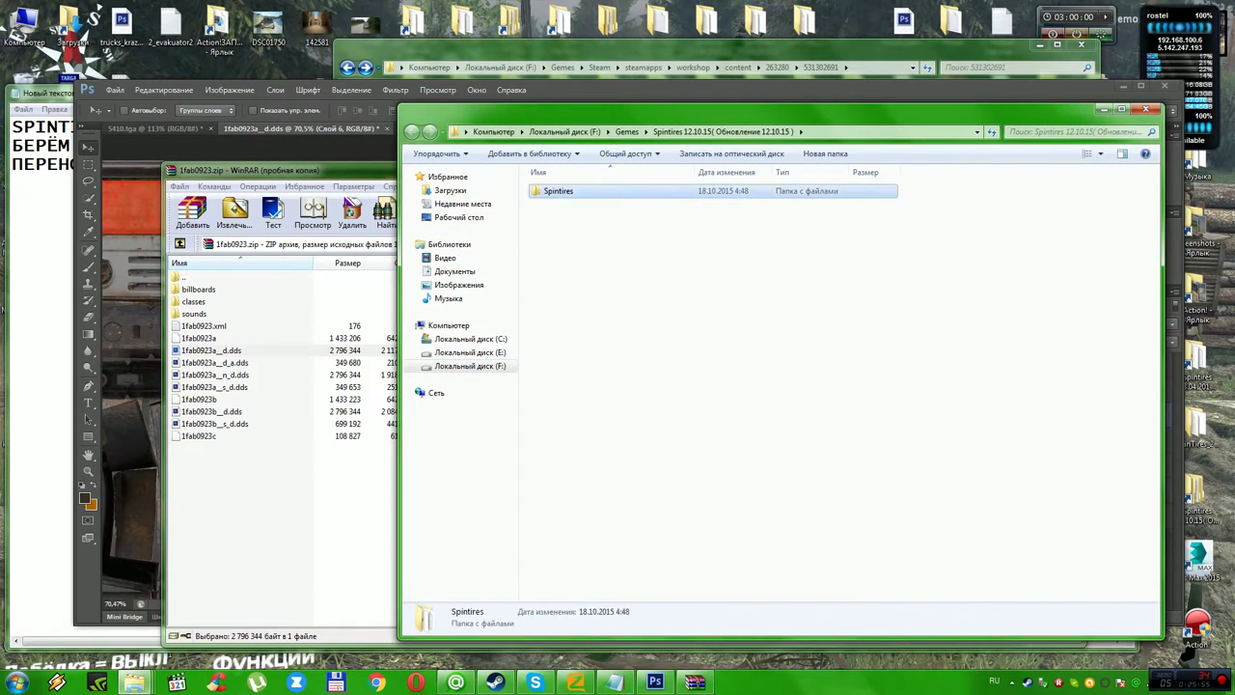
{"action": "double_click", "coordinate": [589, 366]}
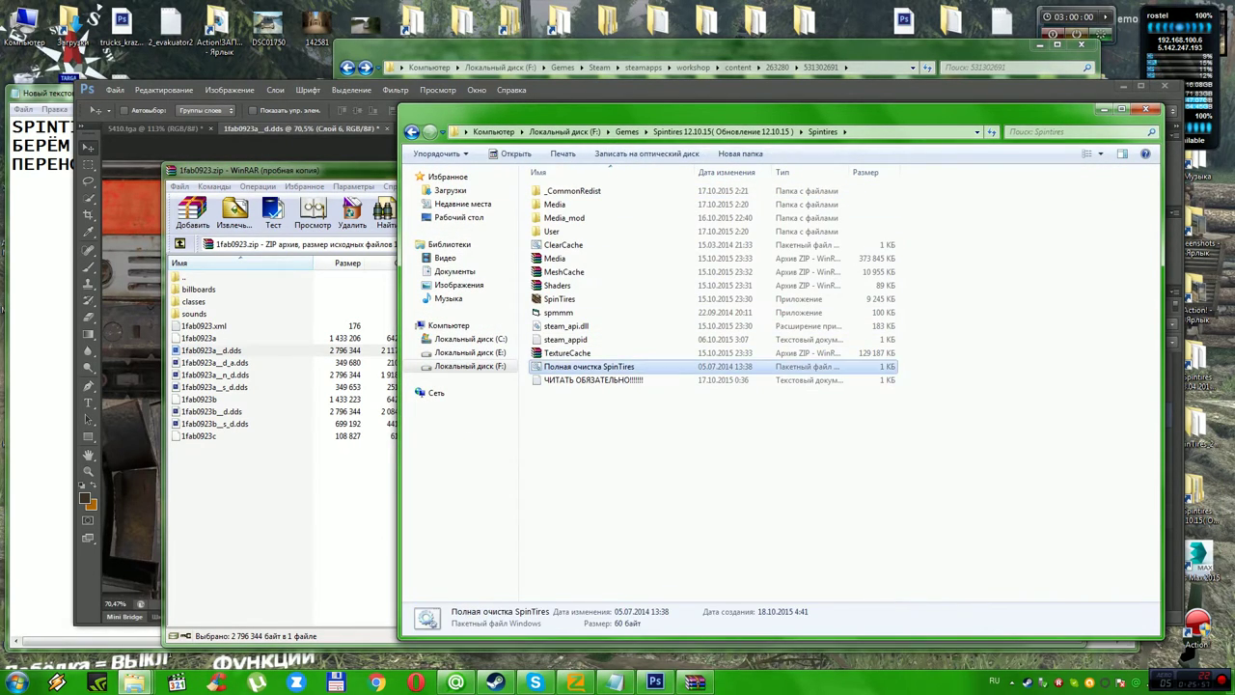
{"action": "left_click", "coordinate": [559, 298]}
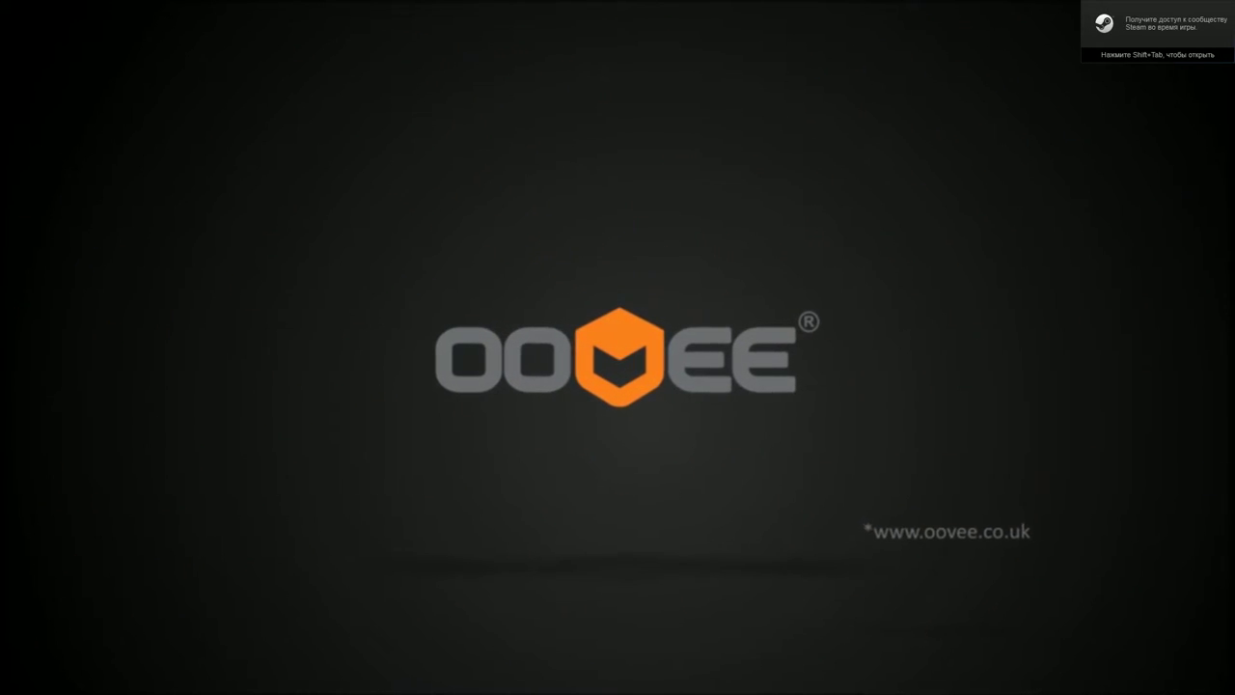
{"action": "key", "text": "space"}
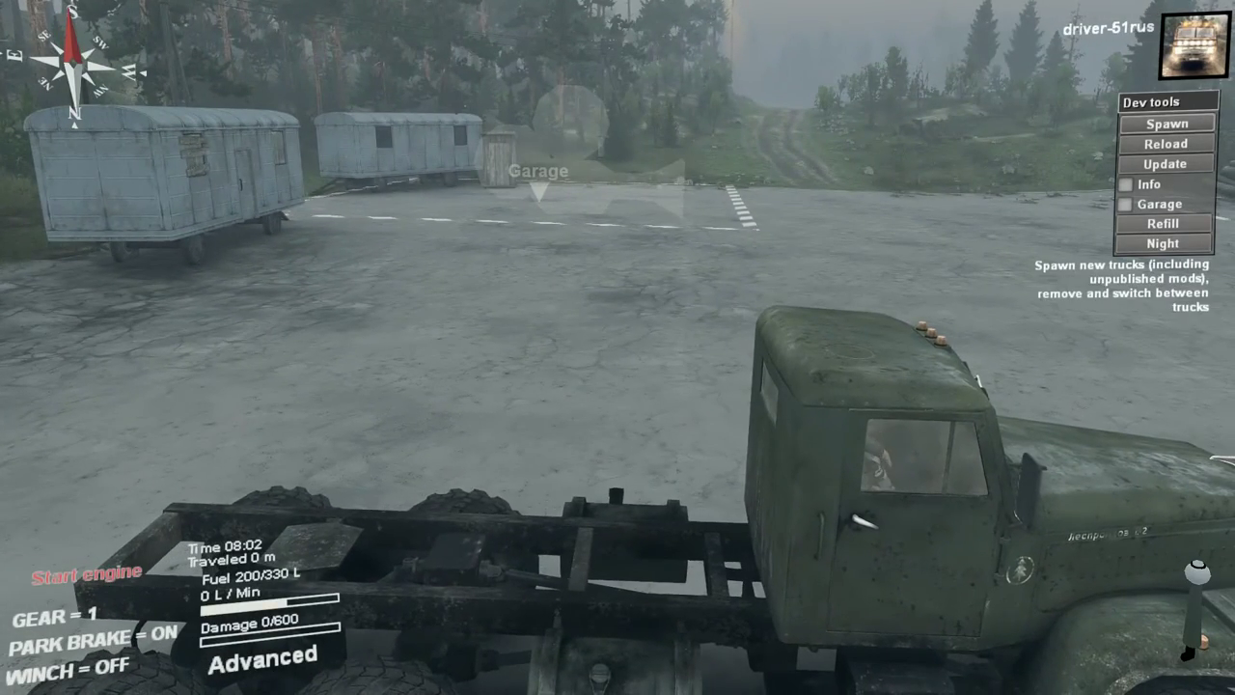
Spawn a Type C-4310 (White) truck on the open yard beside the green truck and switch to it.
{"action": "left_click", "coordinate": [1167, 124]}
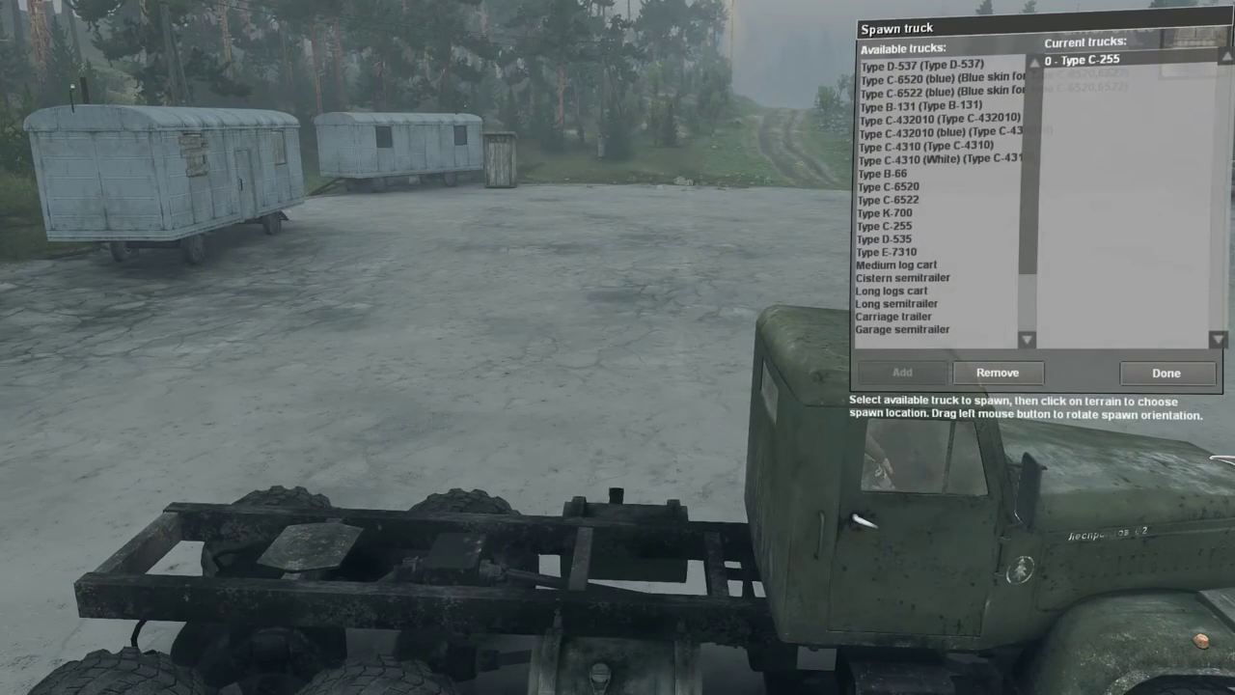
{"action": "left_click", "coordinate": [938, 159]}
{"action": "left_click_drag", "start_coordinate": [619, 279], "coordinate": [449, 347]}
{"action": "left_click", "coordinate": [903, 373]}
{"action": "left_click", "coordinate": [1166, 374]}
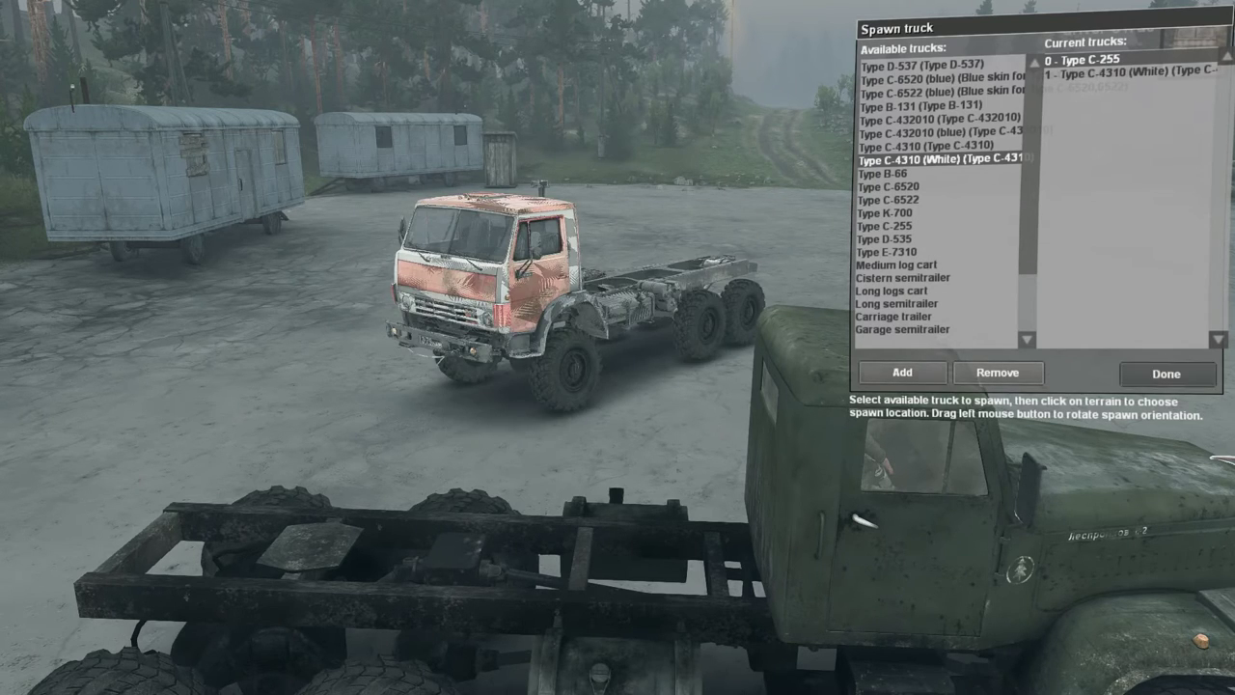
{"action": "key", "text": "v"}
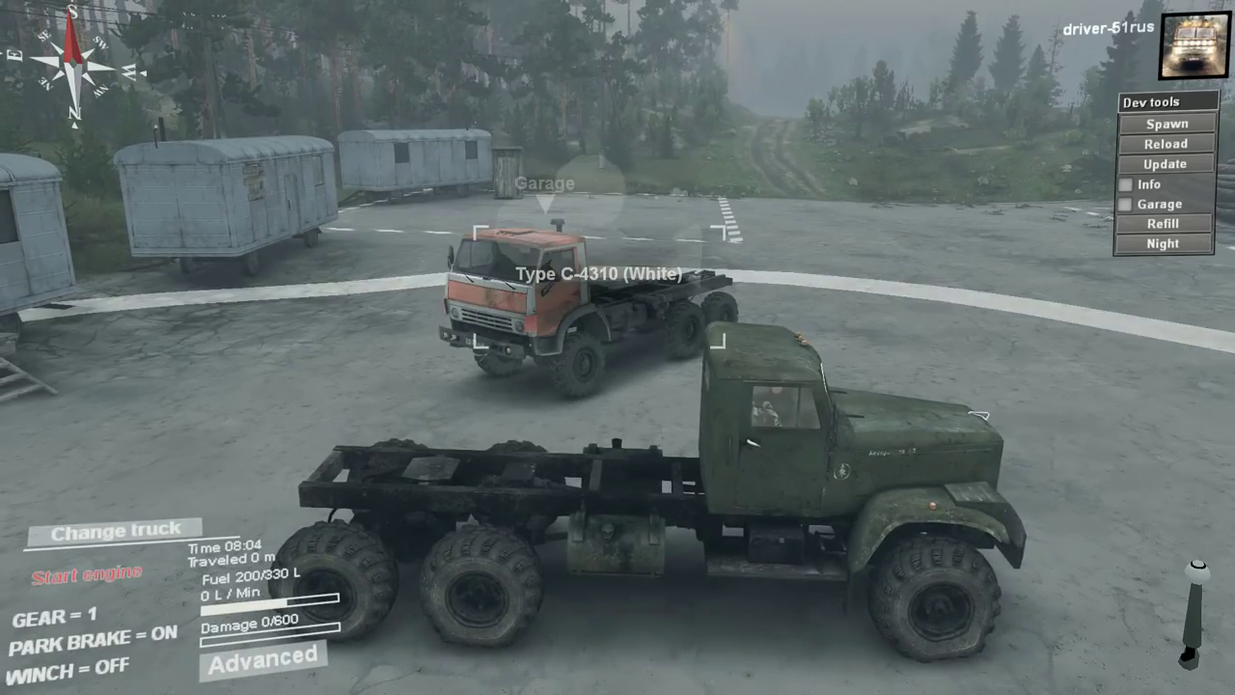
{"action": "left_click", "coordinate": [599, 286]}
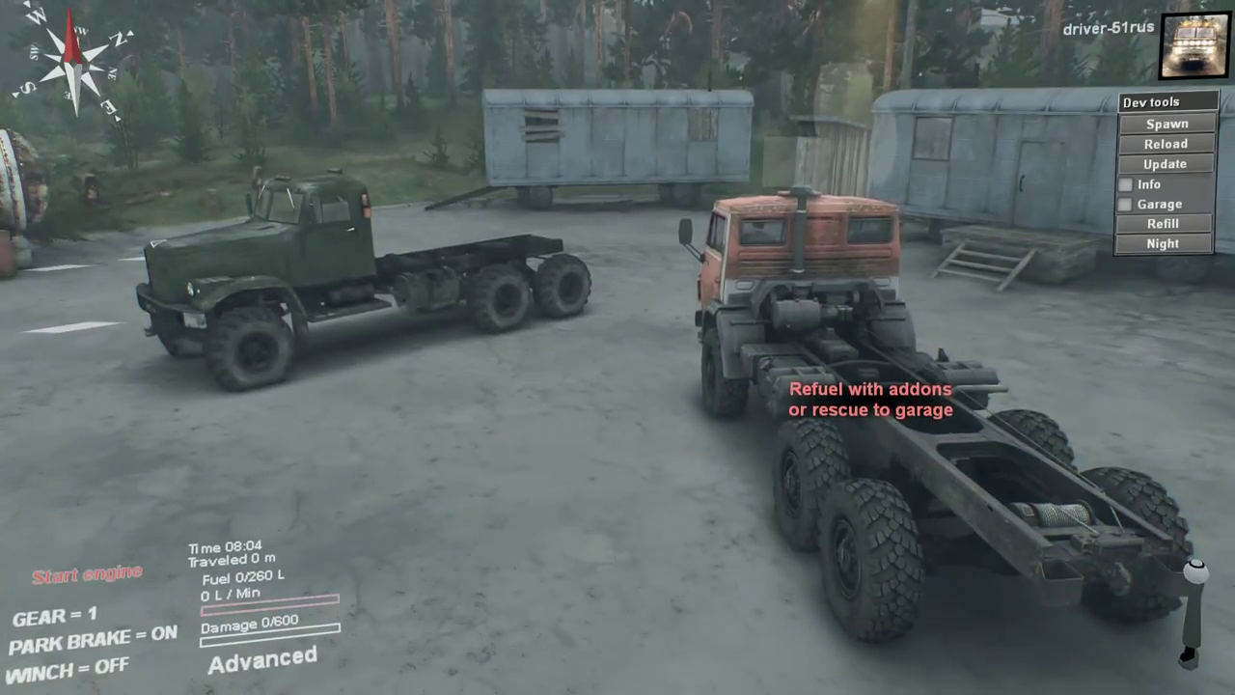